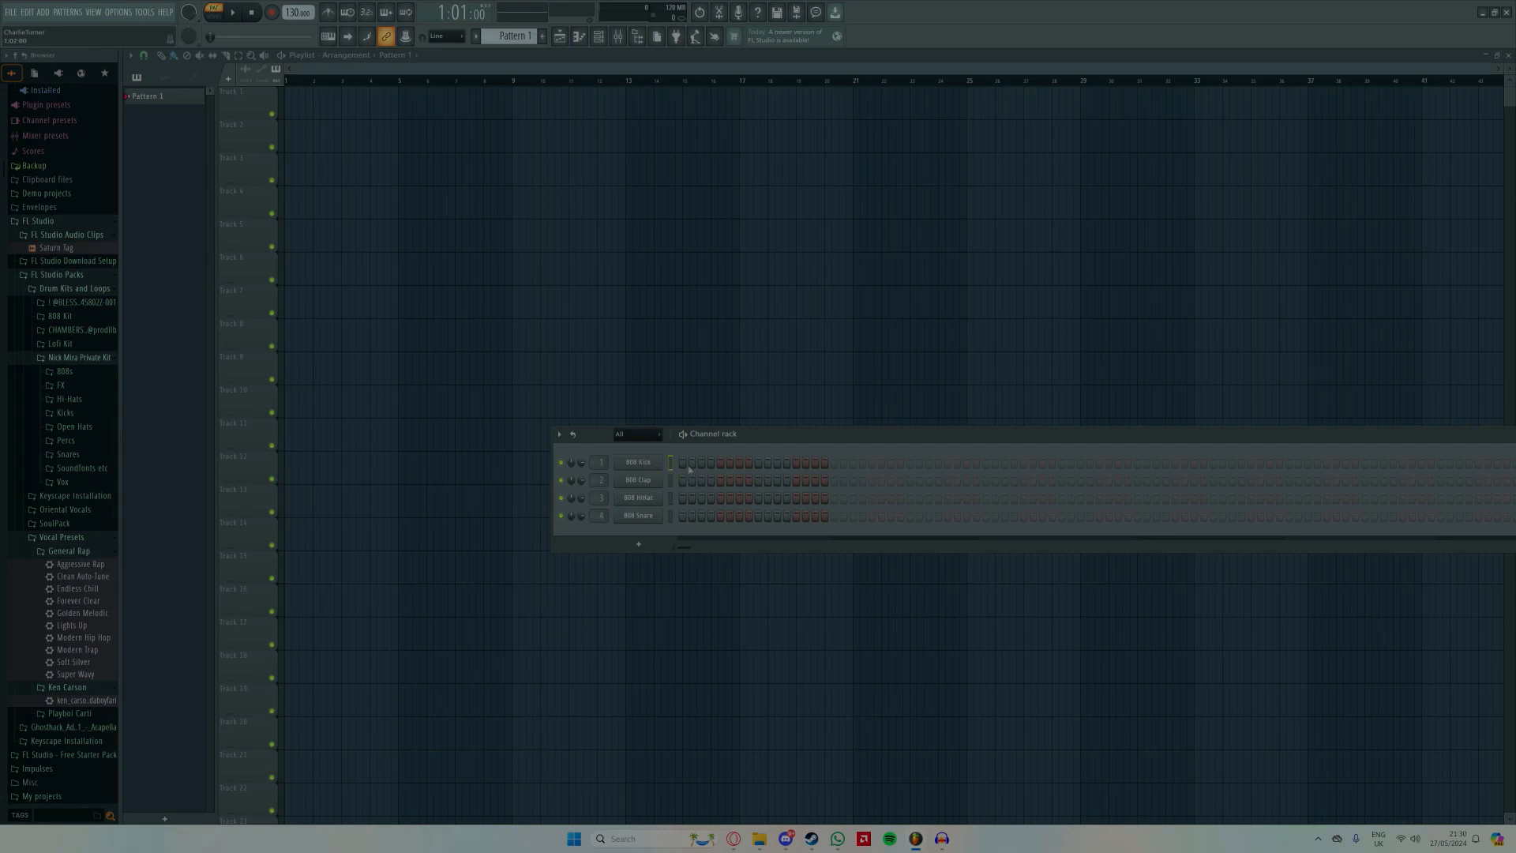
{"action": "left_click", "coordinate": [683, 464]}
{"action": "left_click", "coordinate": [710, 466]}
{"action": "right_click", "coordinate": [711, 465]}
{"action": "right_click", "coordinate": [684, 466]}
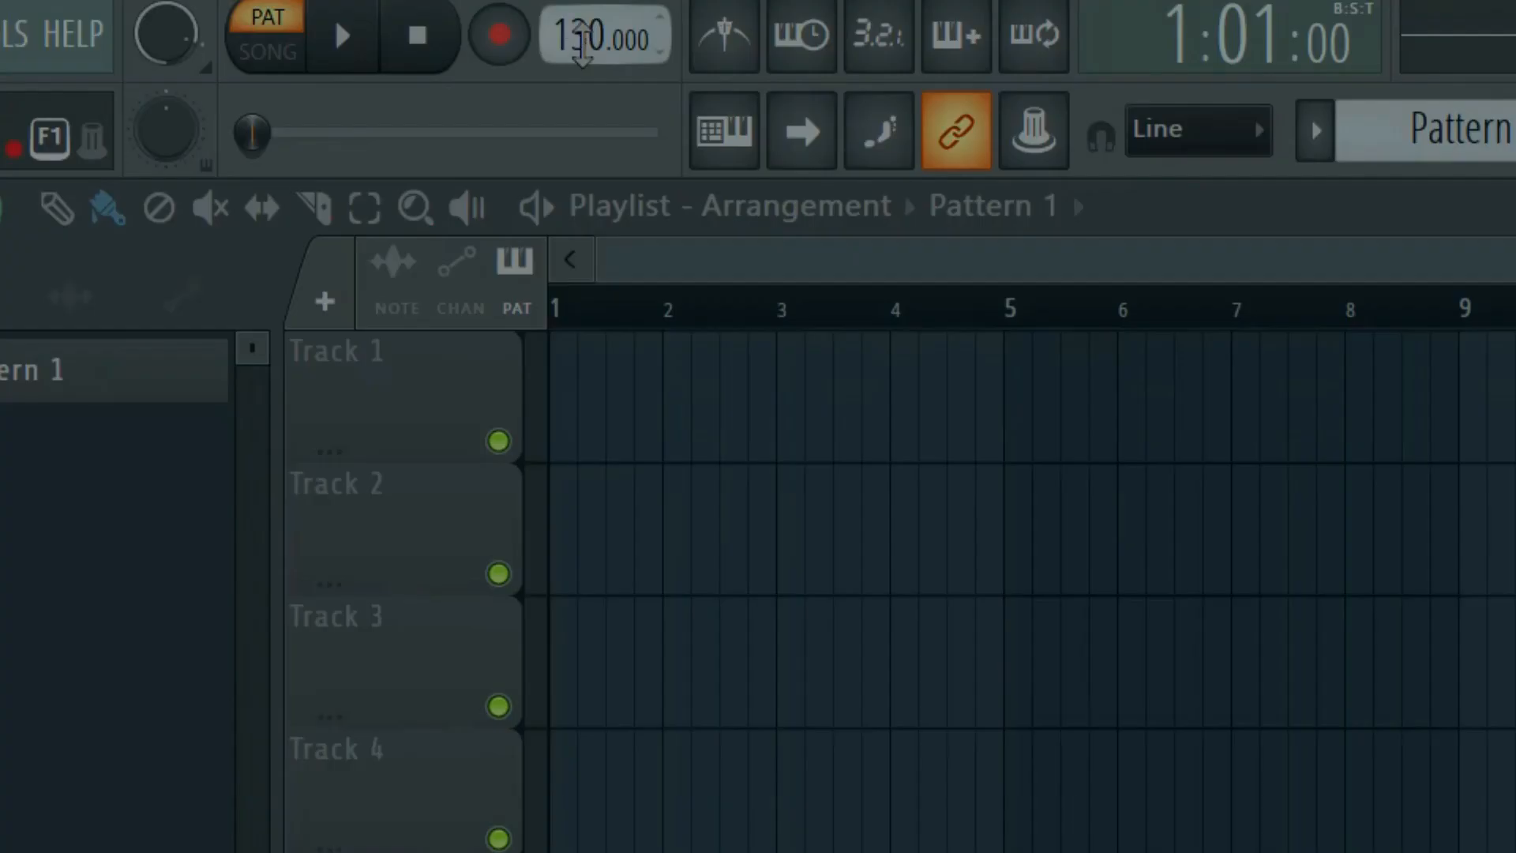
Step: Set the project tempo to 140 BPM and audition it with the metronome enabled
{"action": "scroll", "coordinate": [582, 43], "scroll_direction": "up", "scroll_amount": 10}
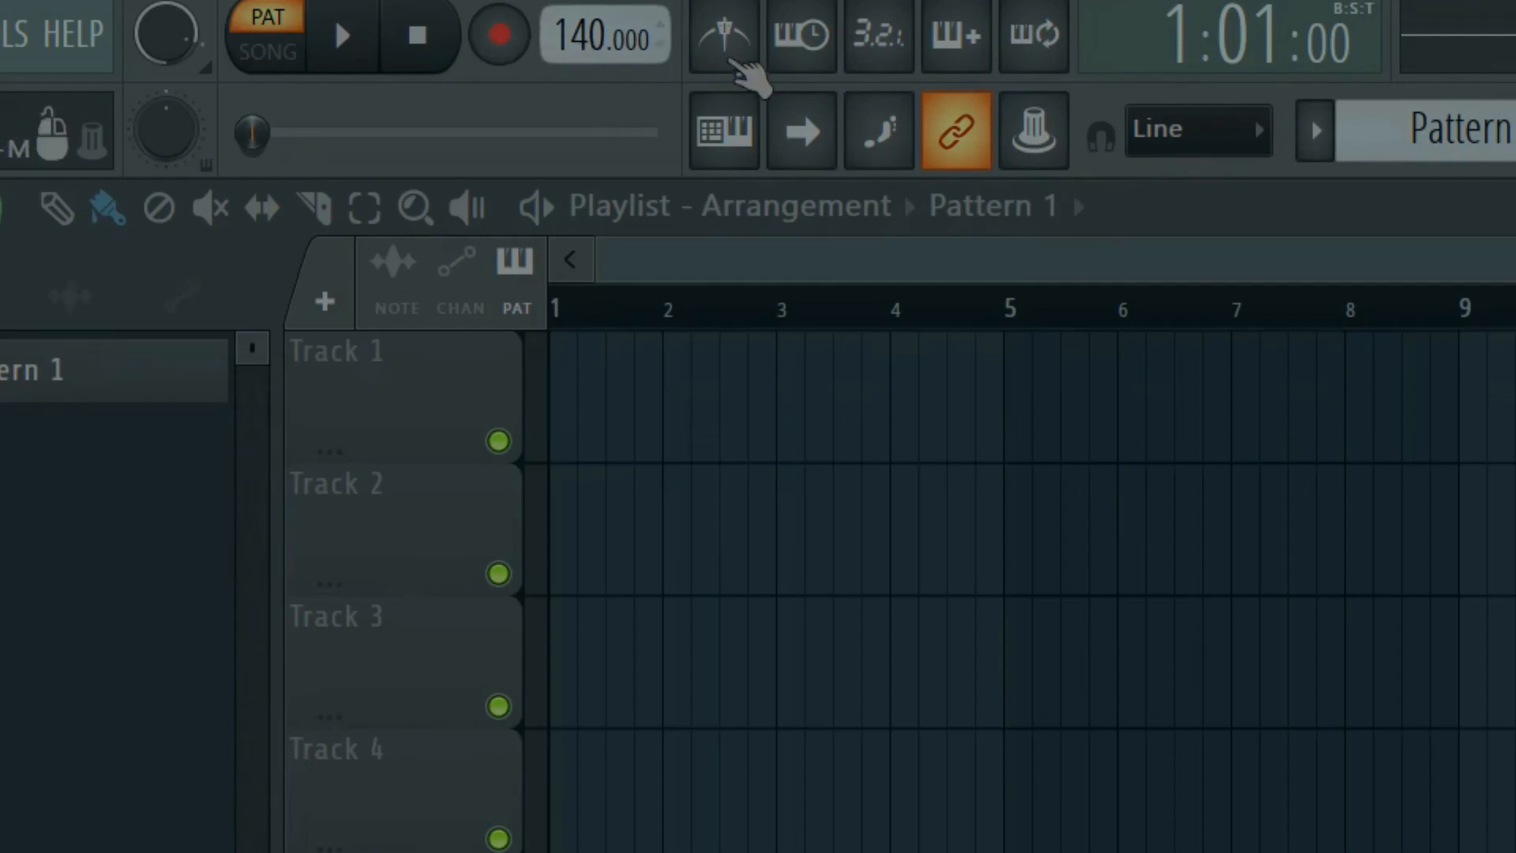
{"action": "left_click", "coordinate": [725, 36]}
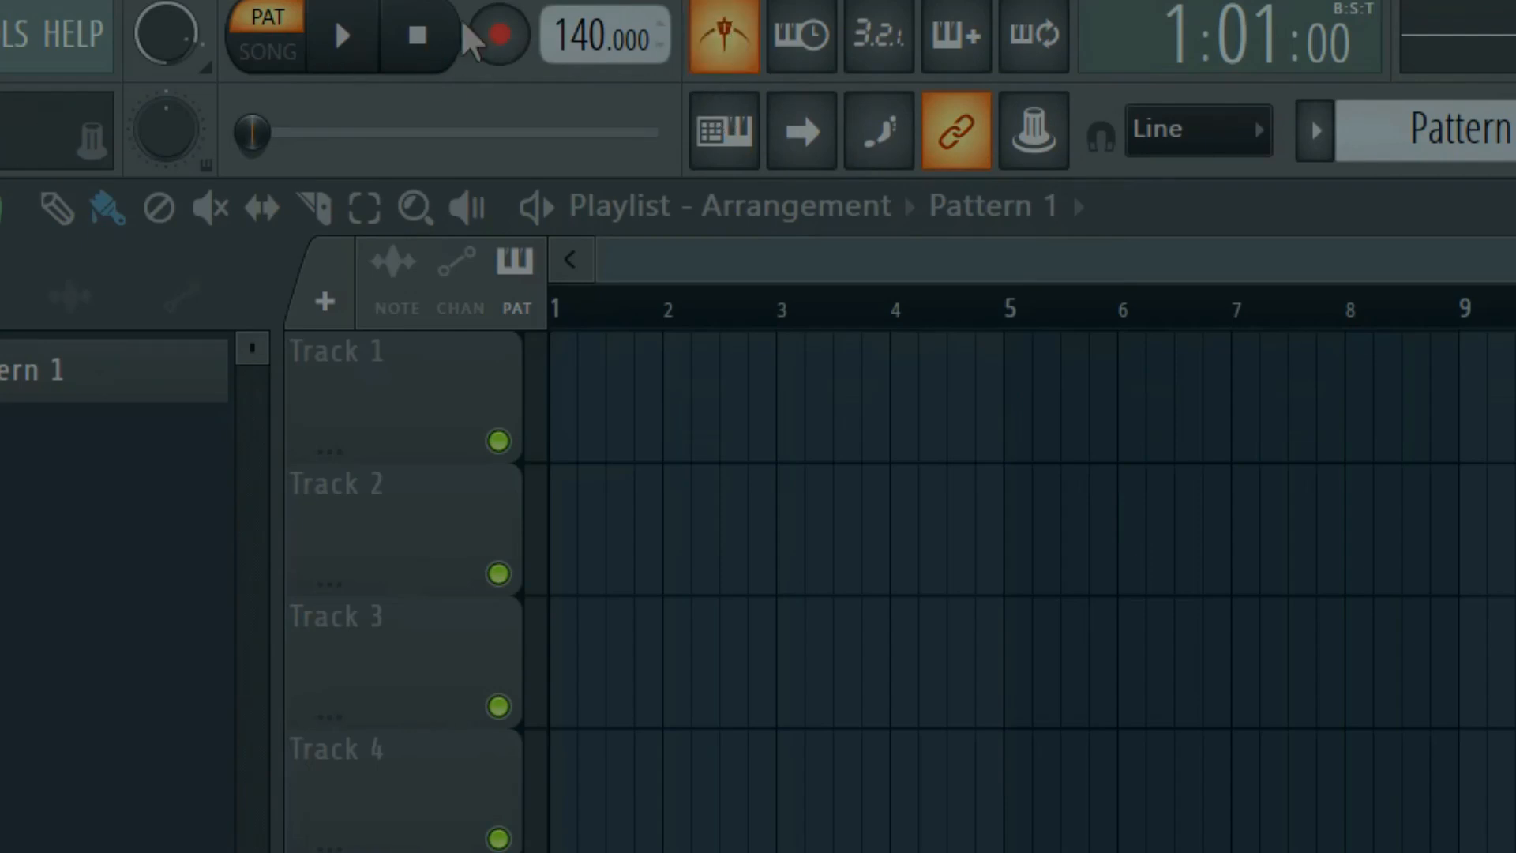
{"action": "left_click", "coordinate": [344, 37]}
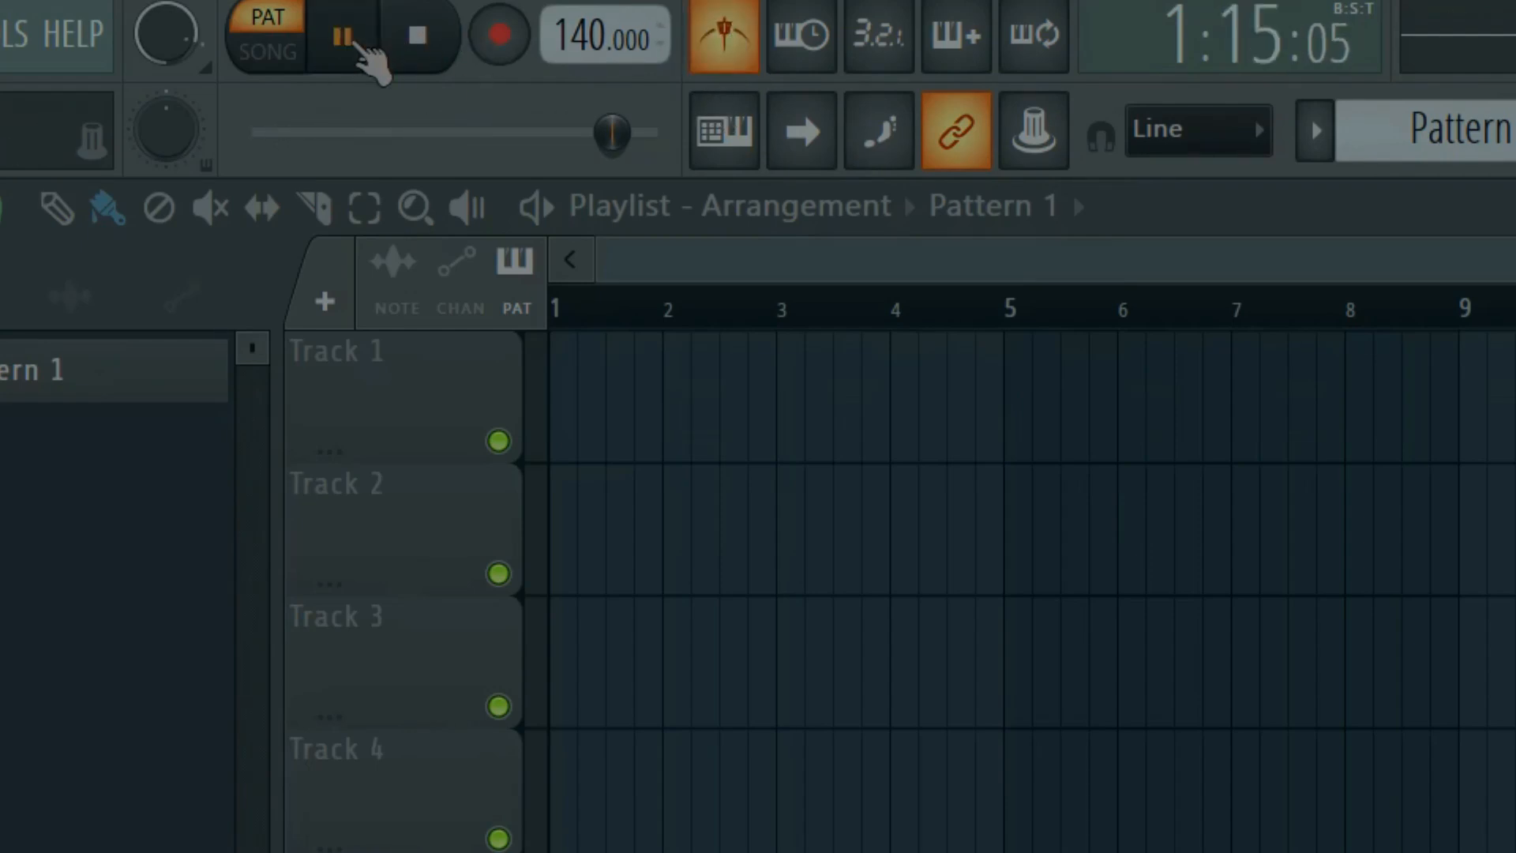
{"action": "left_click", "coordinate": [357, 46]}
{"action": "left_click_drag", "start_coordinate": [624, 132], "coordinate": [252, 133]}
Step: Try faster tempos of 150 and 158 BPM against the metronome, and return the tempo to 140 BPM
{"action": "left_click_drag", "start_coordinate": [573, 34], "coordinate": [572, 2]}
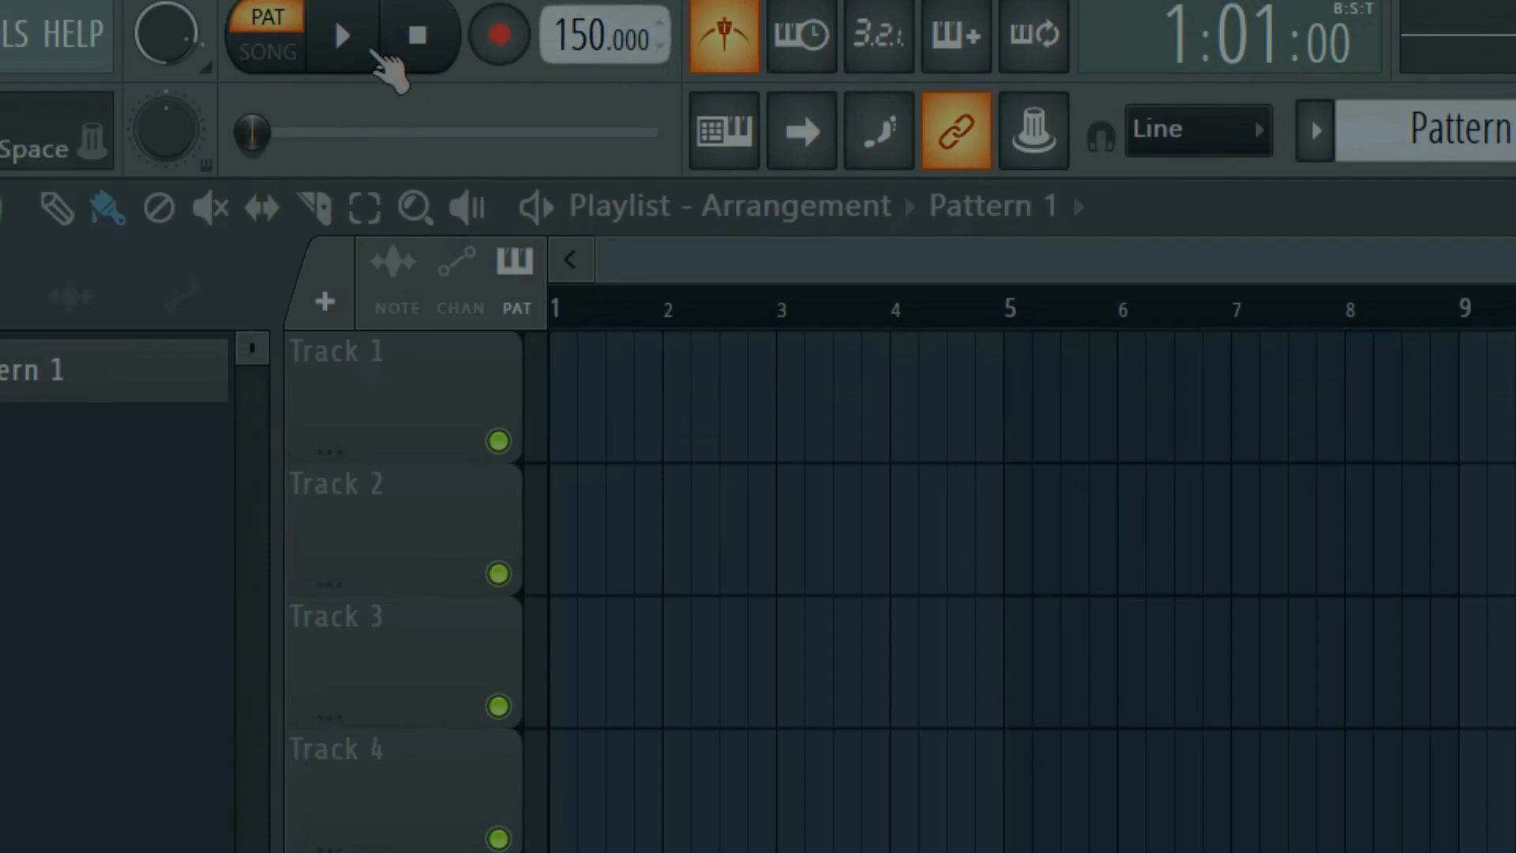
{"action": "left_click", "coordinate": [362, 47]}
{"action": "left_click_drag", "start_coordinate": [574, 36], "coordinate": [575, 0]}
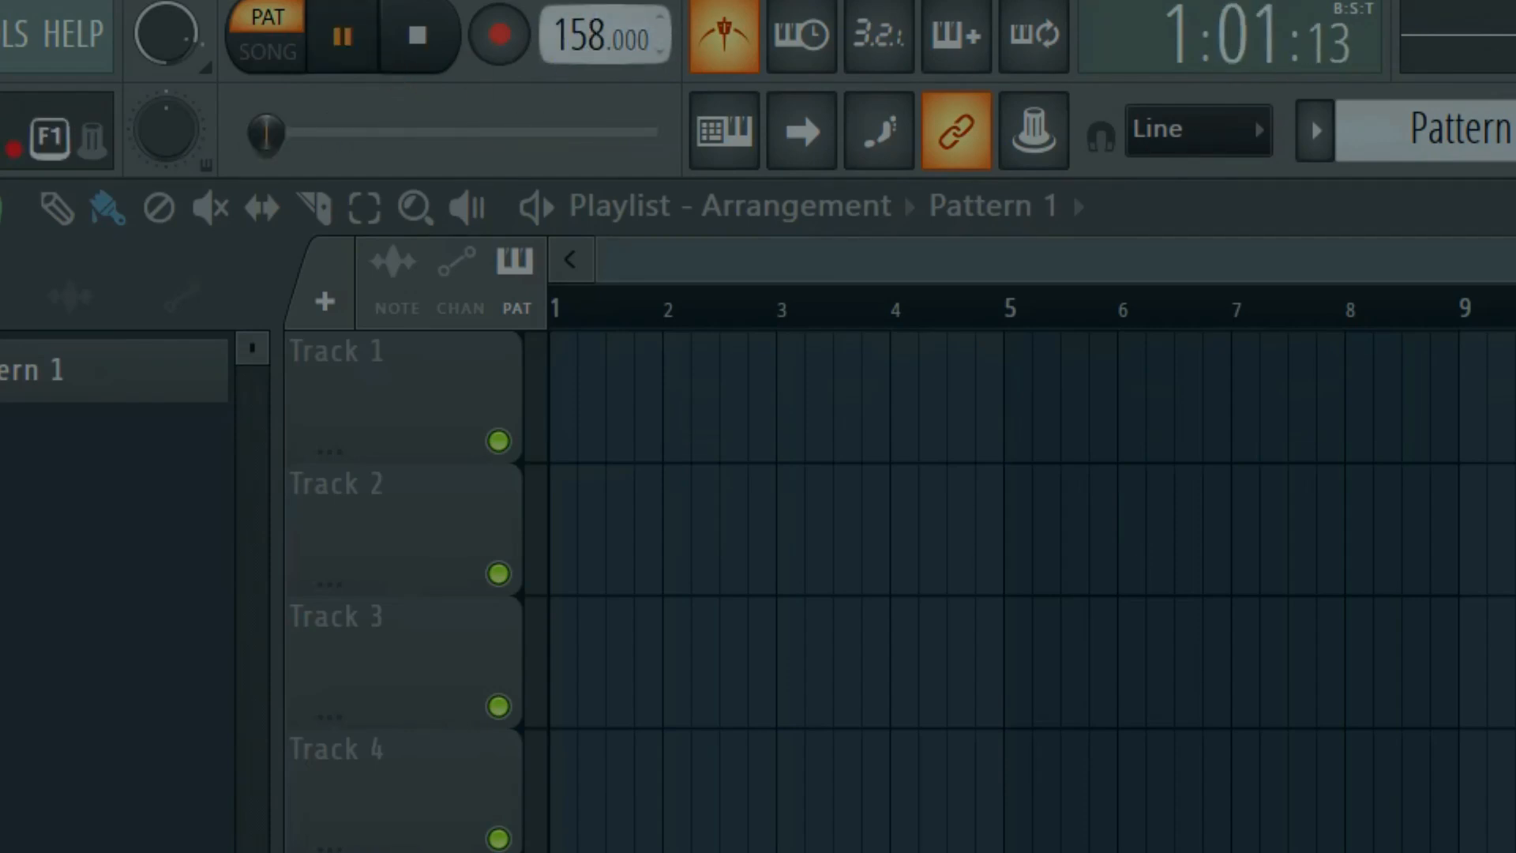
{"action": "left_click_drag", "start_coordinate": [293, 12], "coordinate": [292, 24]}
{"action": "left_click", "coordinate": [232, 13]}
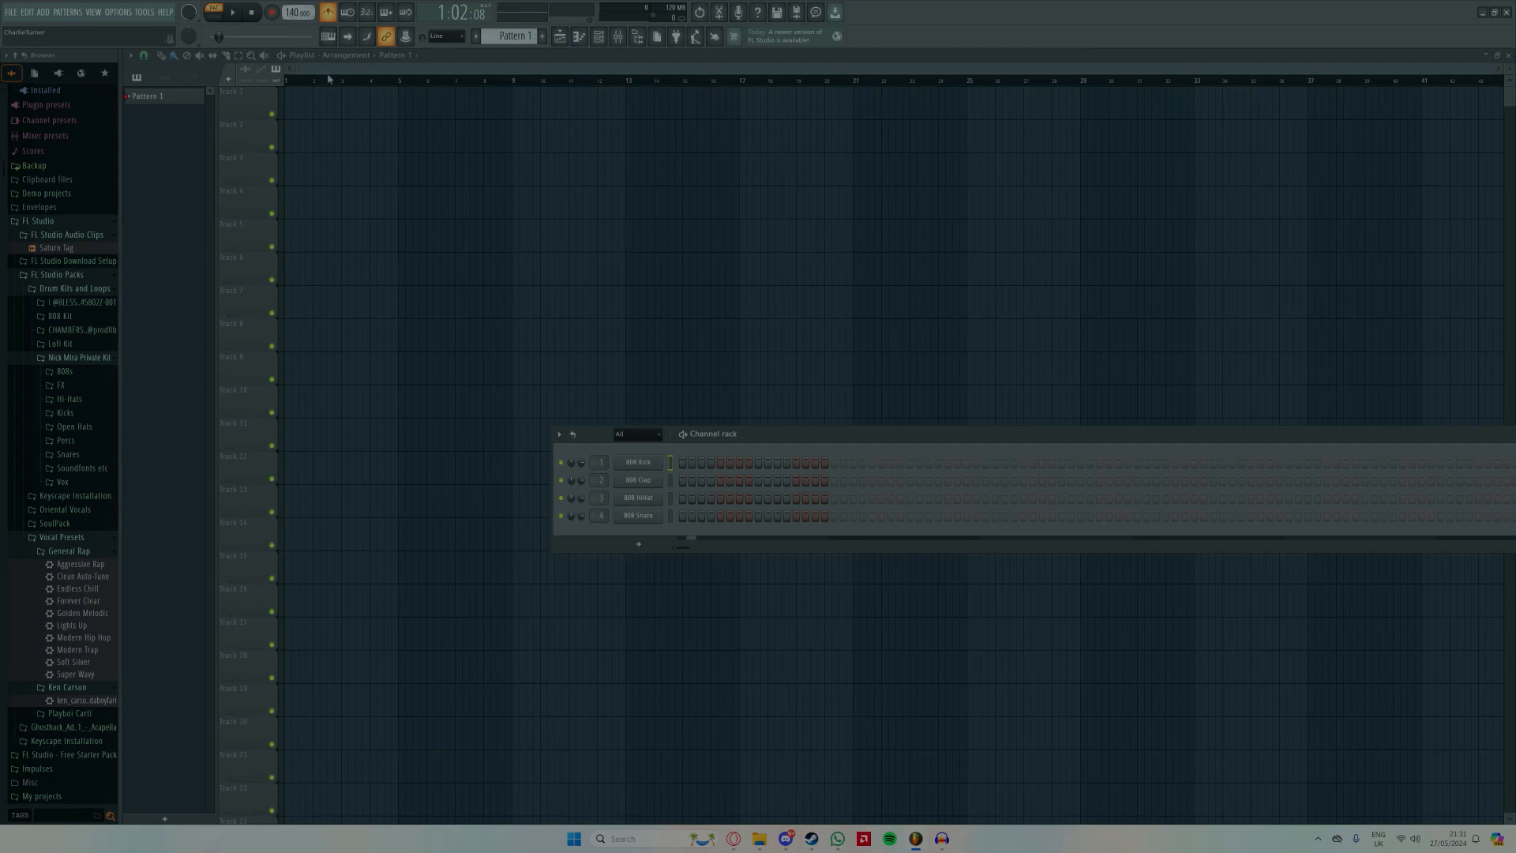
Step: Replace the 808 Kick channel with the FL Keys instrument and close its plugin window
{"action": "right_click", "coordinate": [652, 466]}
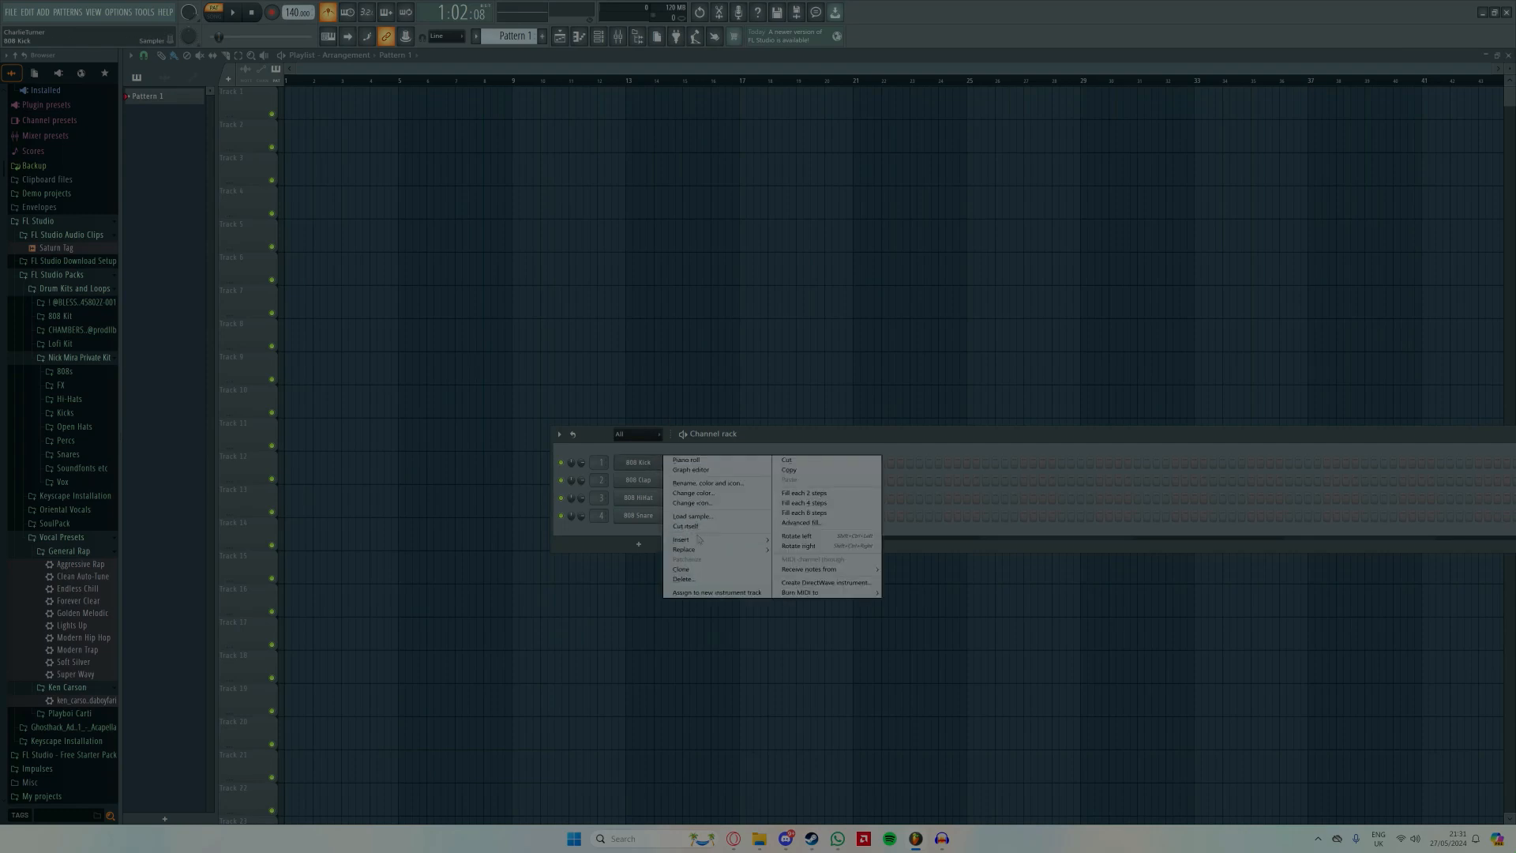
{"action": "mouse_move", "coordinate": [683, 549]}
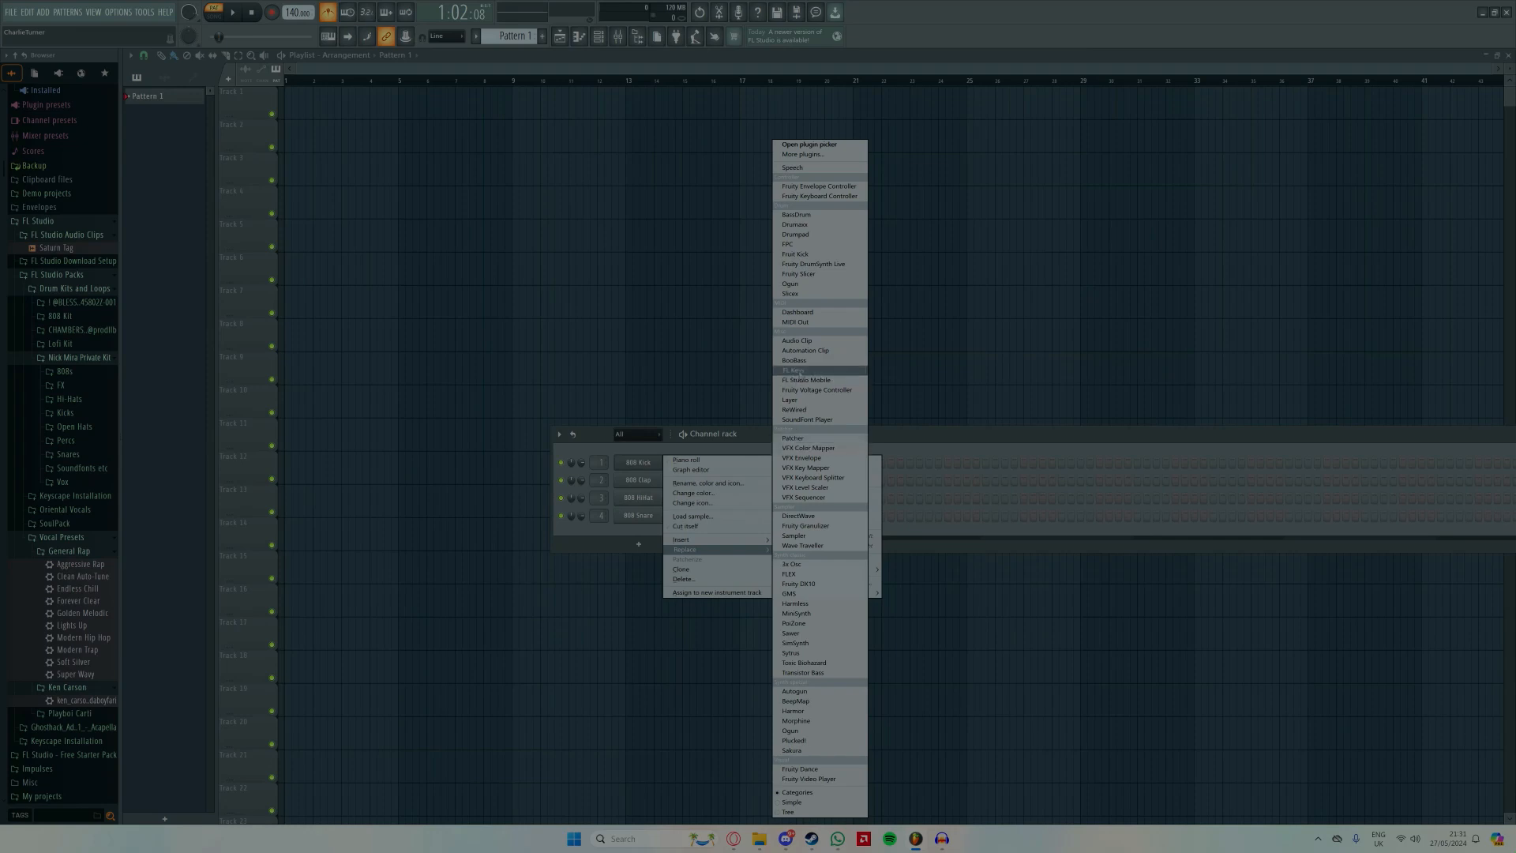
{"action": "left_click", "coordinate": [800, 372]}
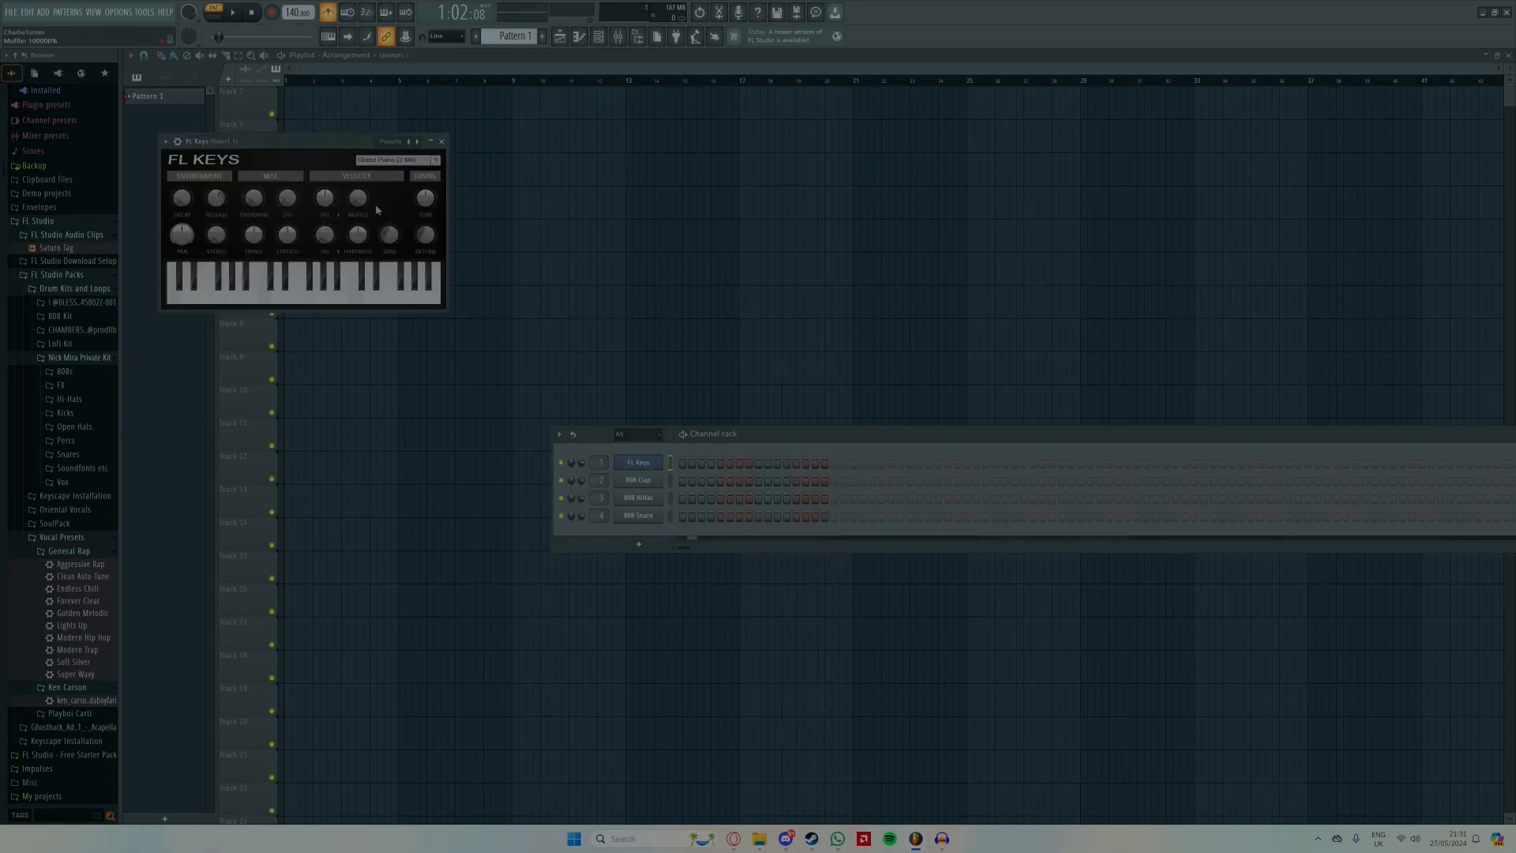
{"action": "left_click_drag", "start_coordinate": [313, 144], "coordinate": [634, 167]}
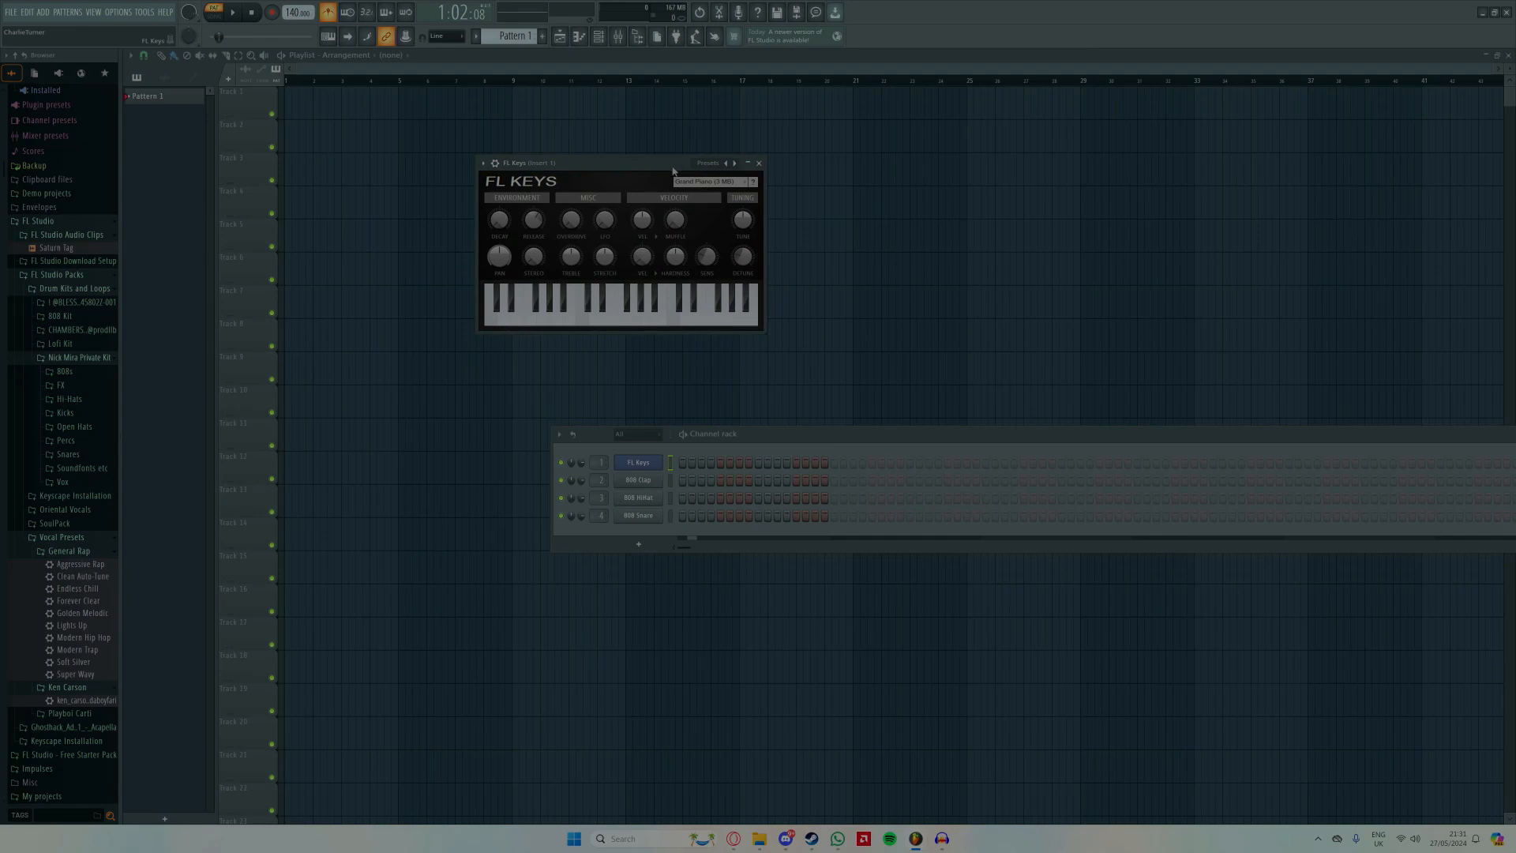
{"action": "left_click", "coordinate": [762, 163]}
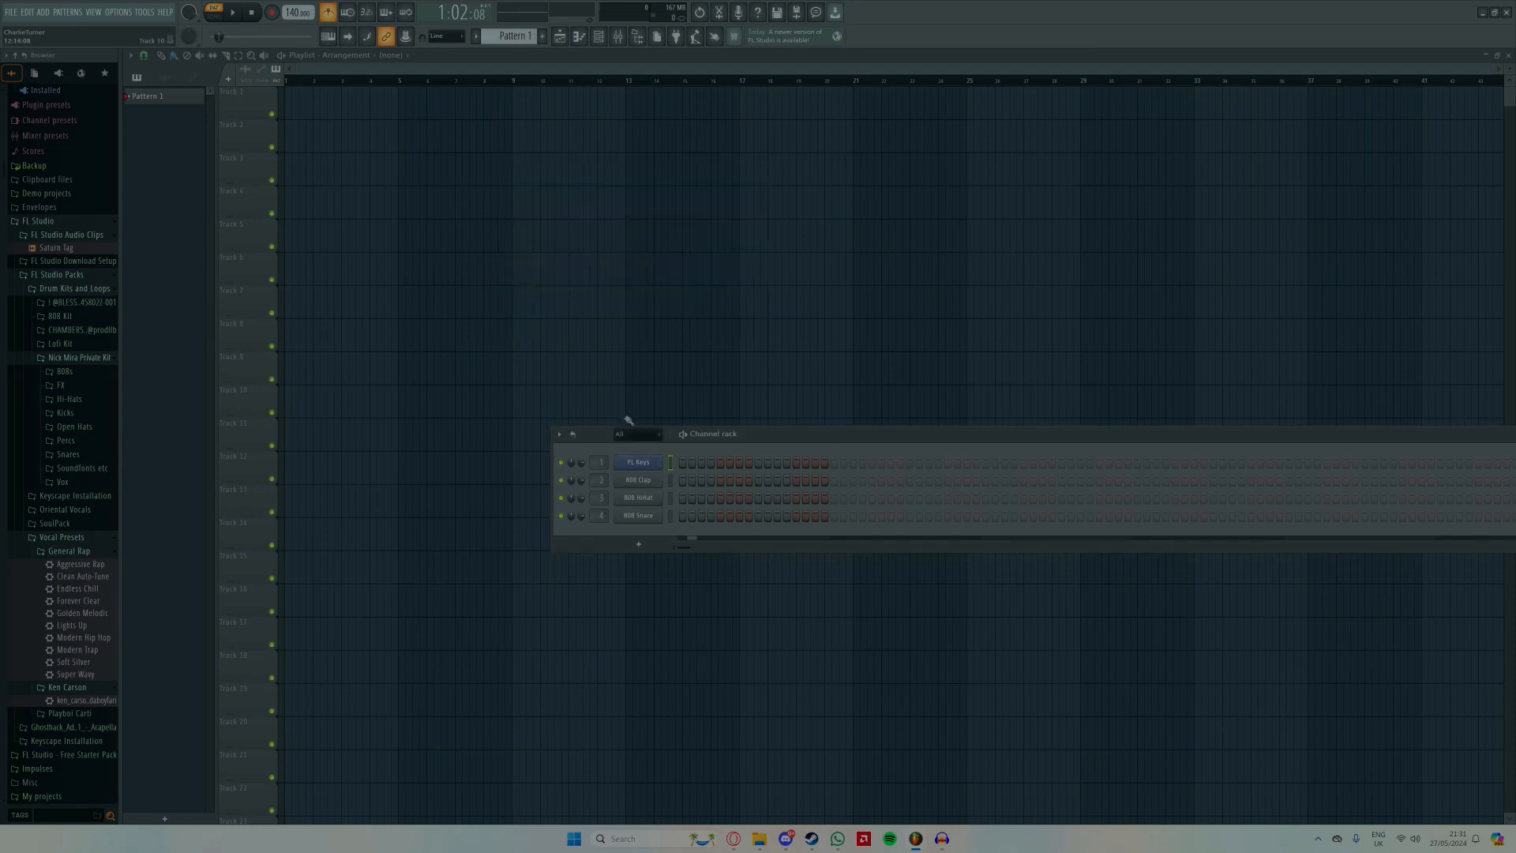
Step: Open the piano roll for the FL Keys channel and set its scale highlighting to Minor Natural (Aeolian)
{"action": "right_click", "coordinate": [638, 466]}
{"action": "left_click", "coordinate": [686, 460]}
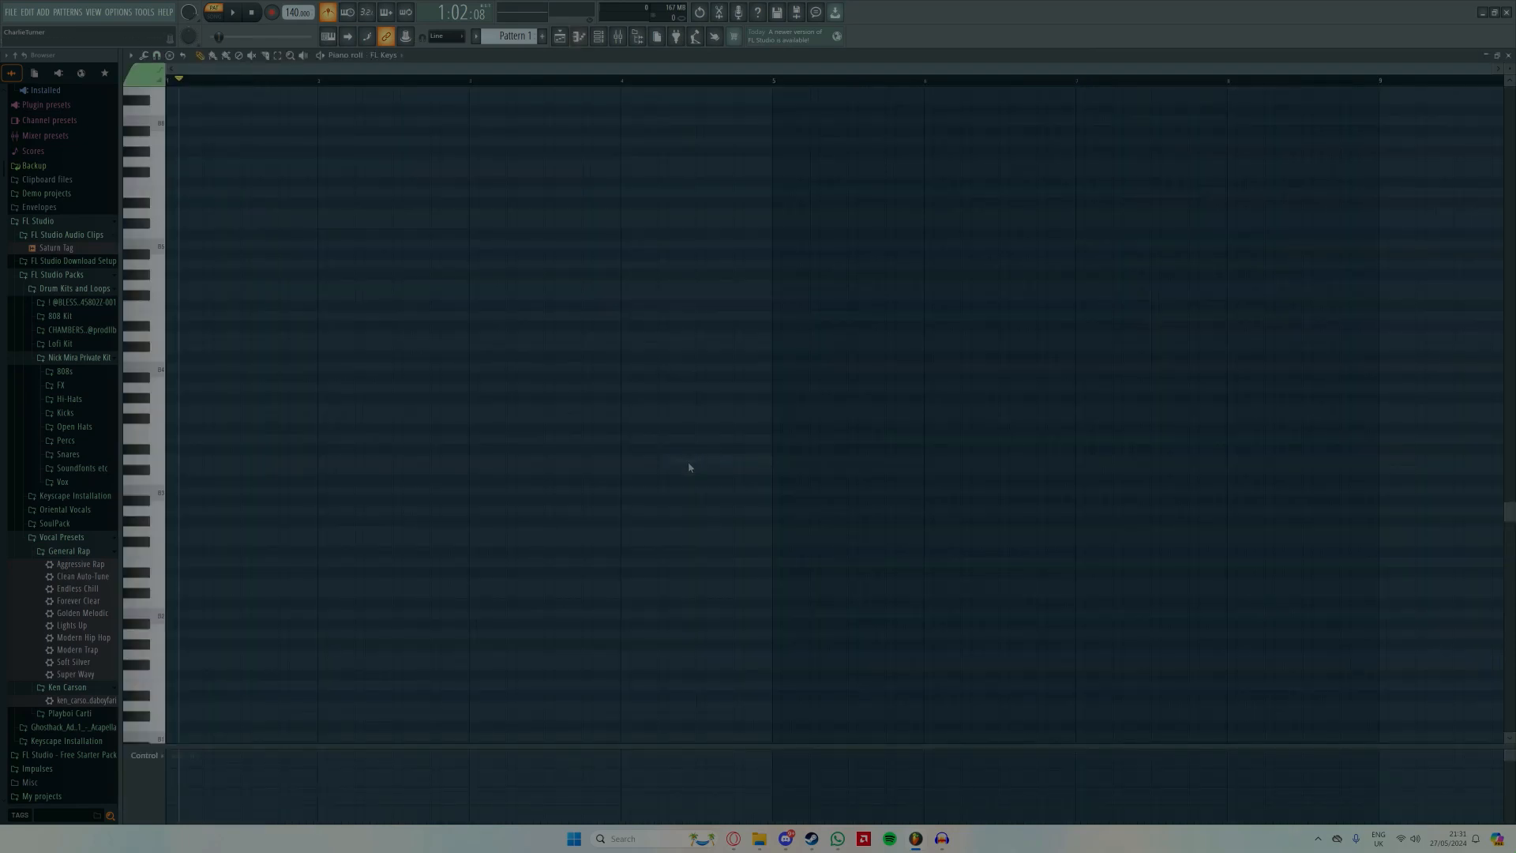
{"action": "left_click", "coordinate": [178, 80]}
{"action": "left_click", "coordinate": [131, 57]}
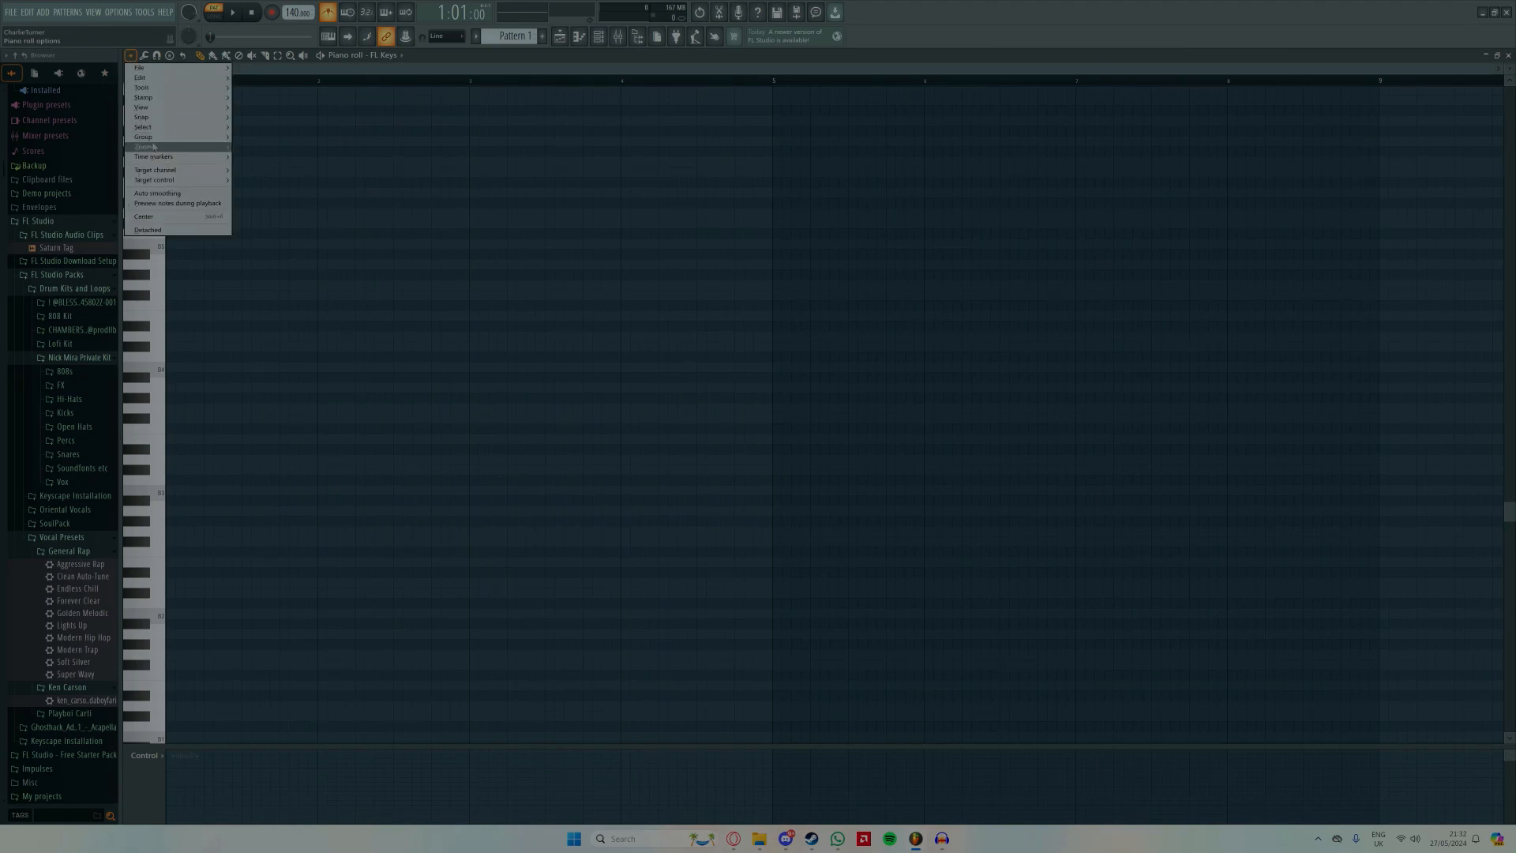
{"action": "mouse_move", "coordinate": [164, 108]}
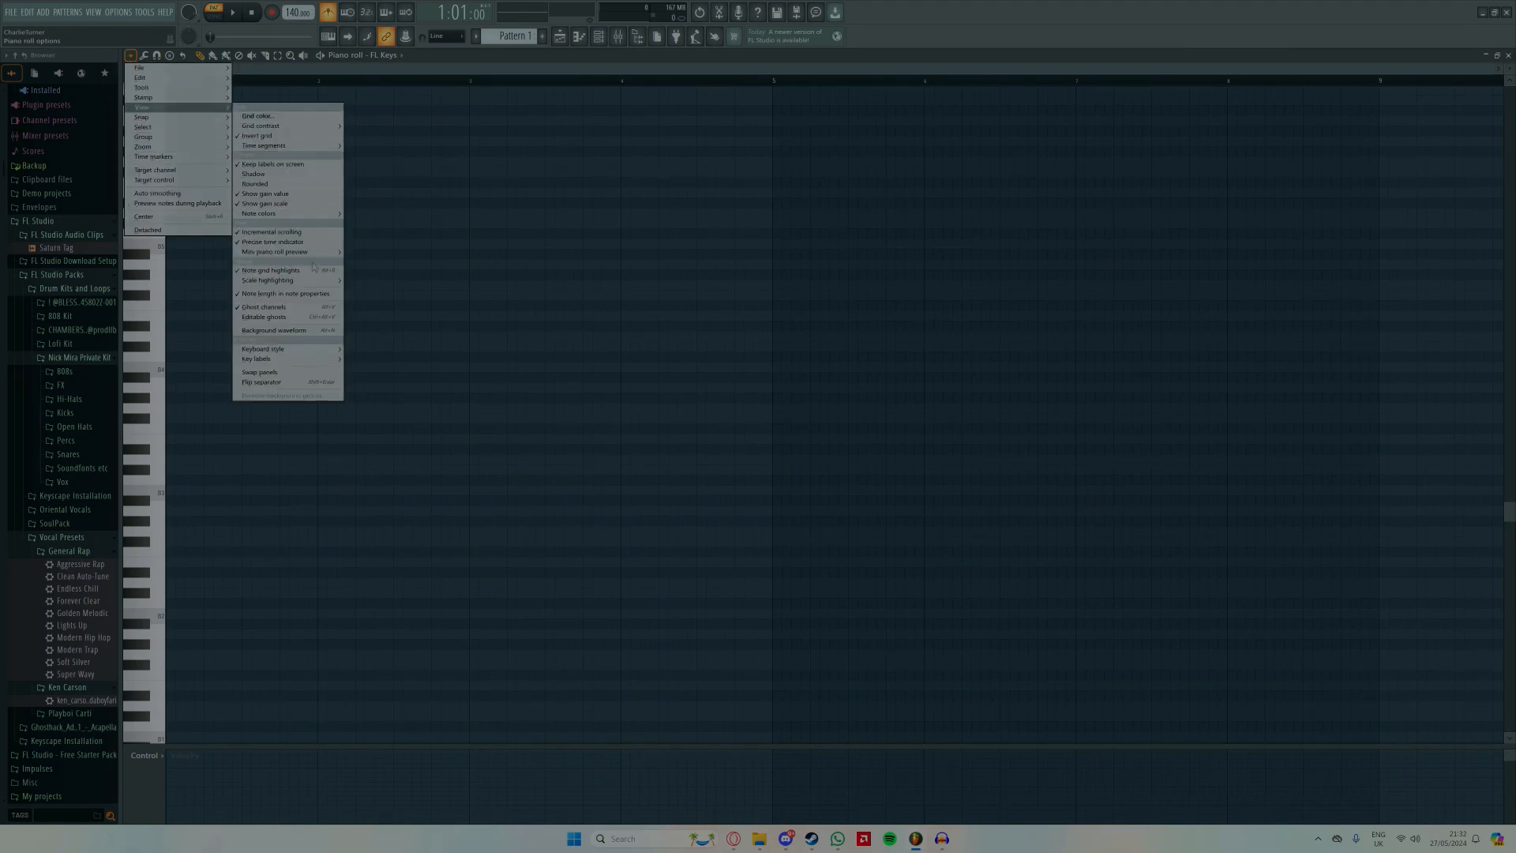
{"action": "mouse_move", "coordinate": [313, 282]}
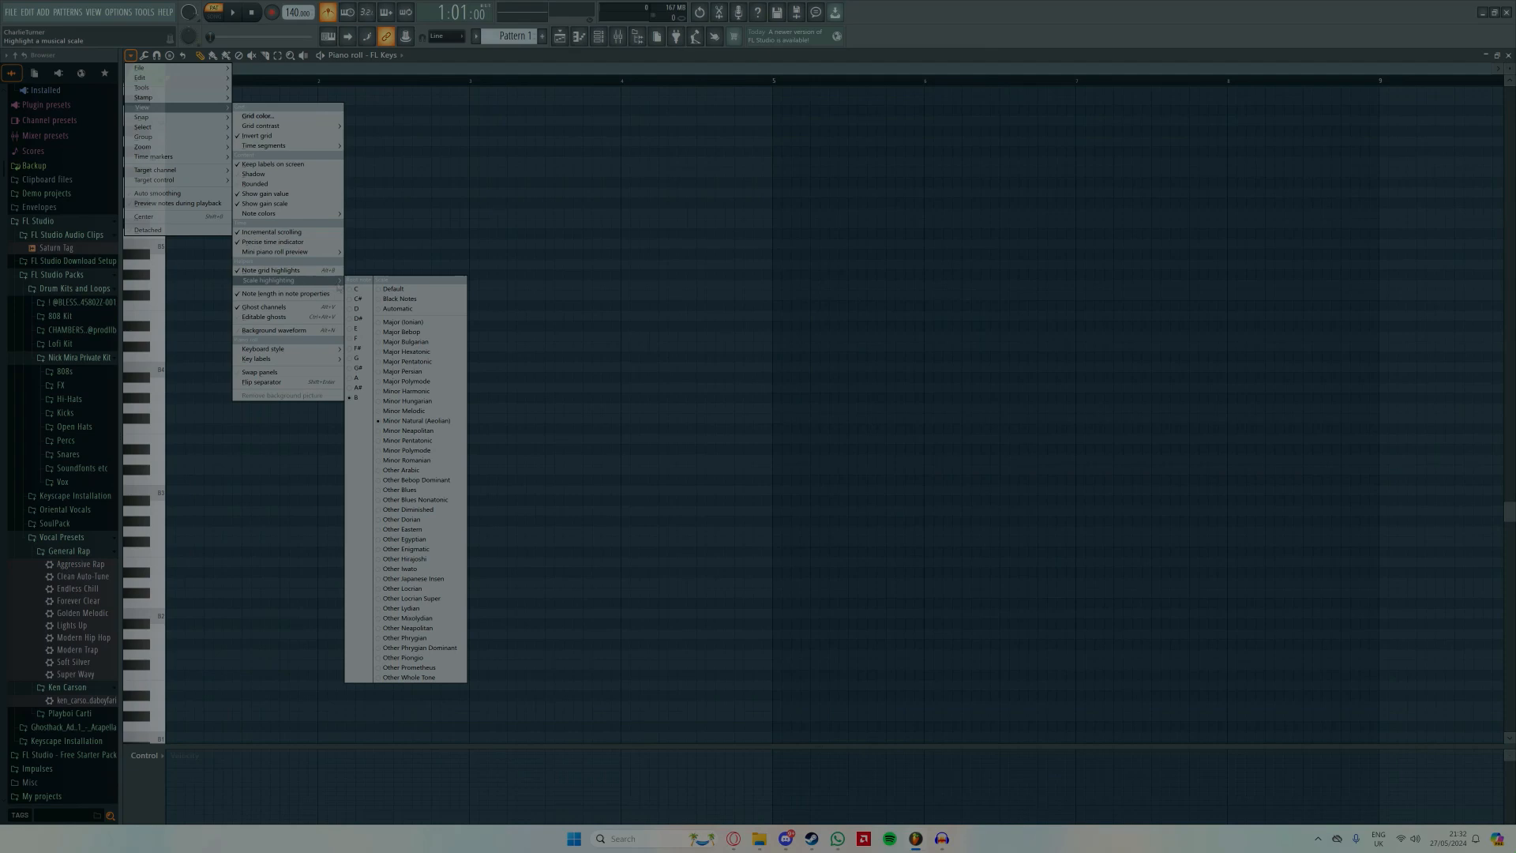
{"action": "left_click", "coordinate": [422, 423]}
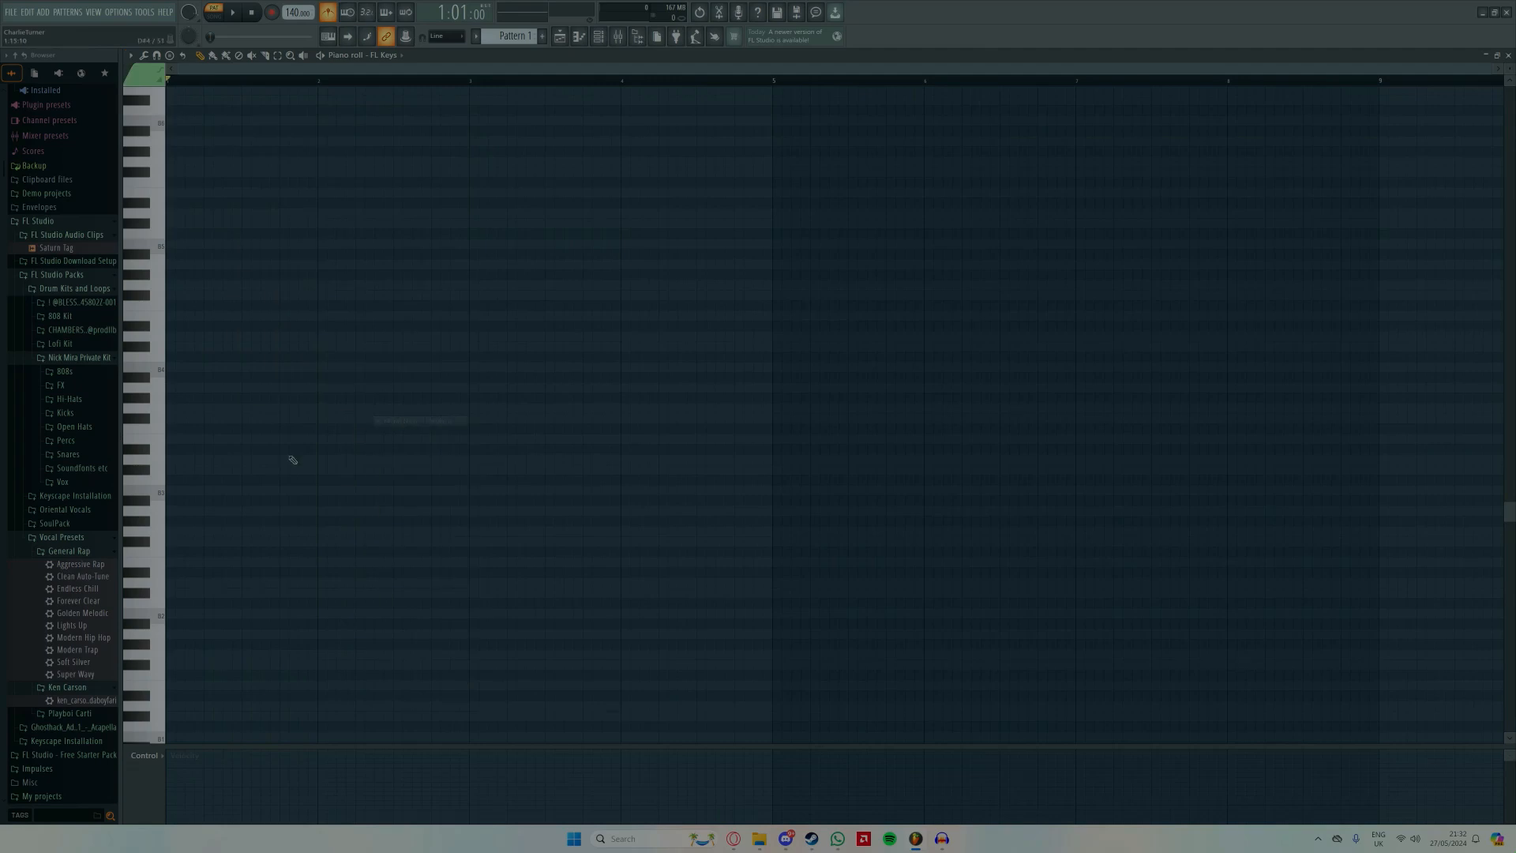
Step: Build a one-bar chord of B4, D5 and F#5 in bar 1, drawing the root and raising it an octave first
{"action": "left_click", "coordinate": [150, 490]}
{"action": "left_click_drag", "start_coordinate": [169, 490], "coordinate": [319, 502]}
{"action": "key", "text": "ctrl+a"}
{"action": "key", "text": "ctrl+Up"}
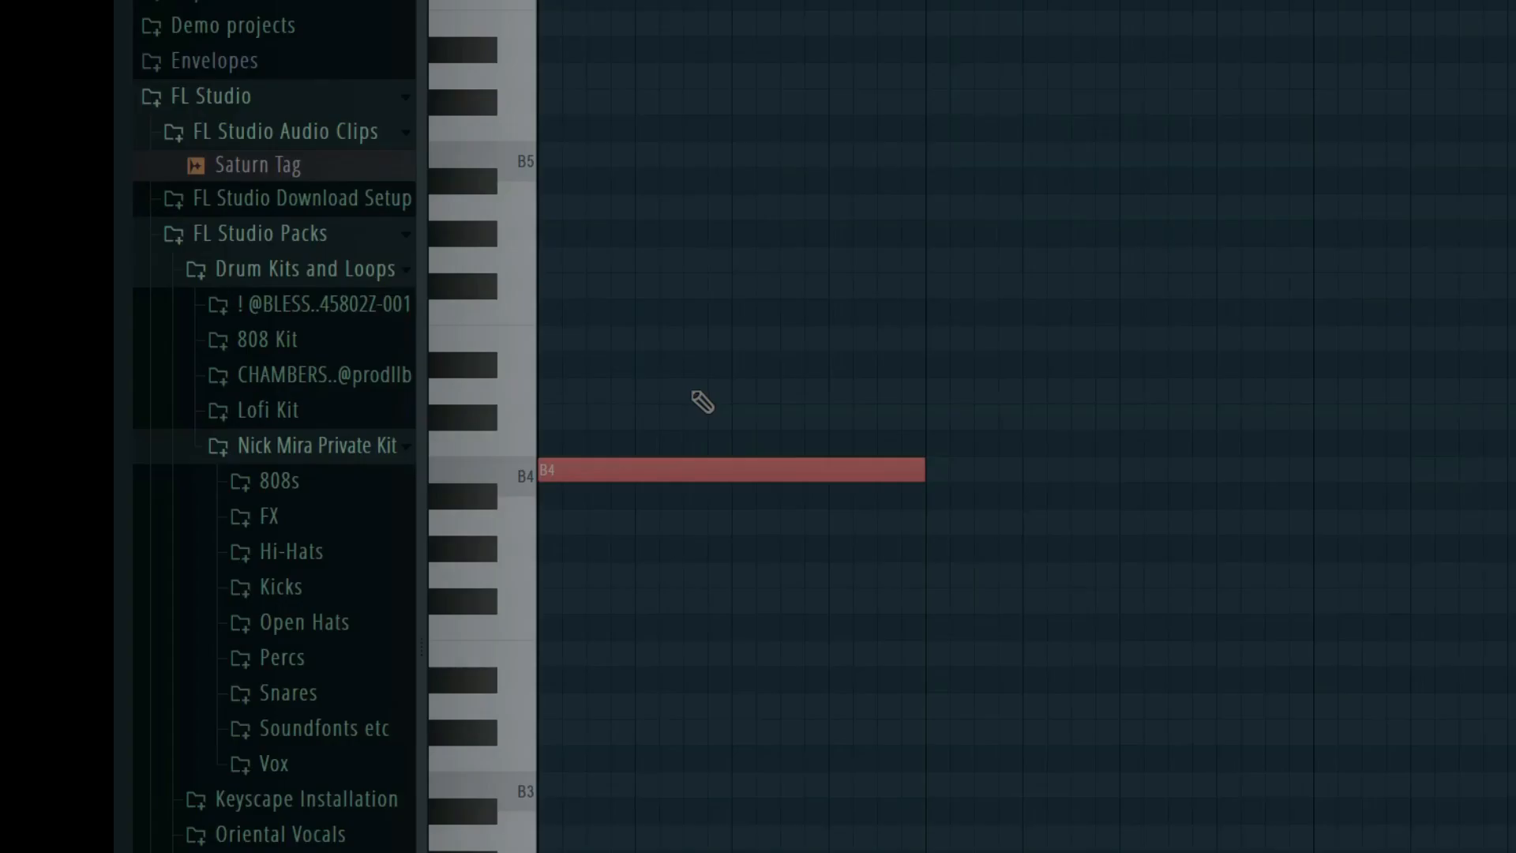
{"action": "left_click_drag", "start_coordinate": [229, 338], "coordinate": [151, 295]}
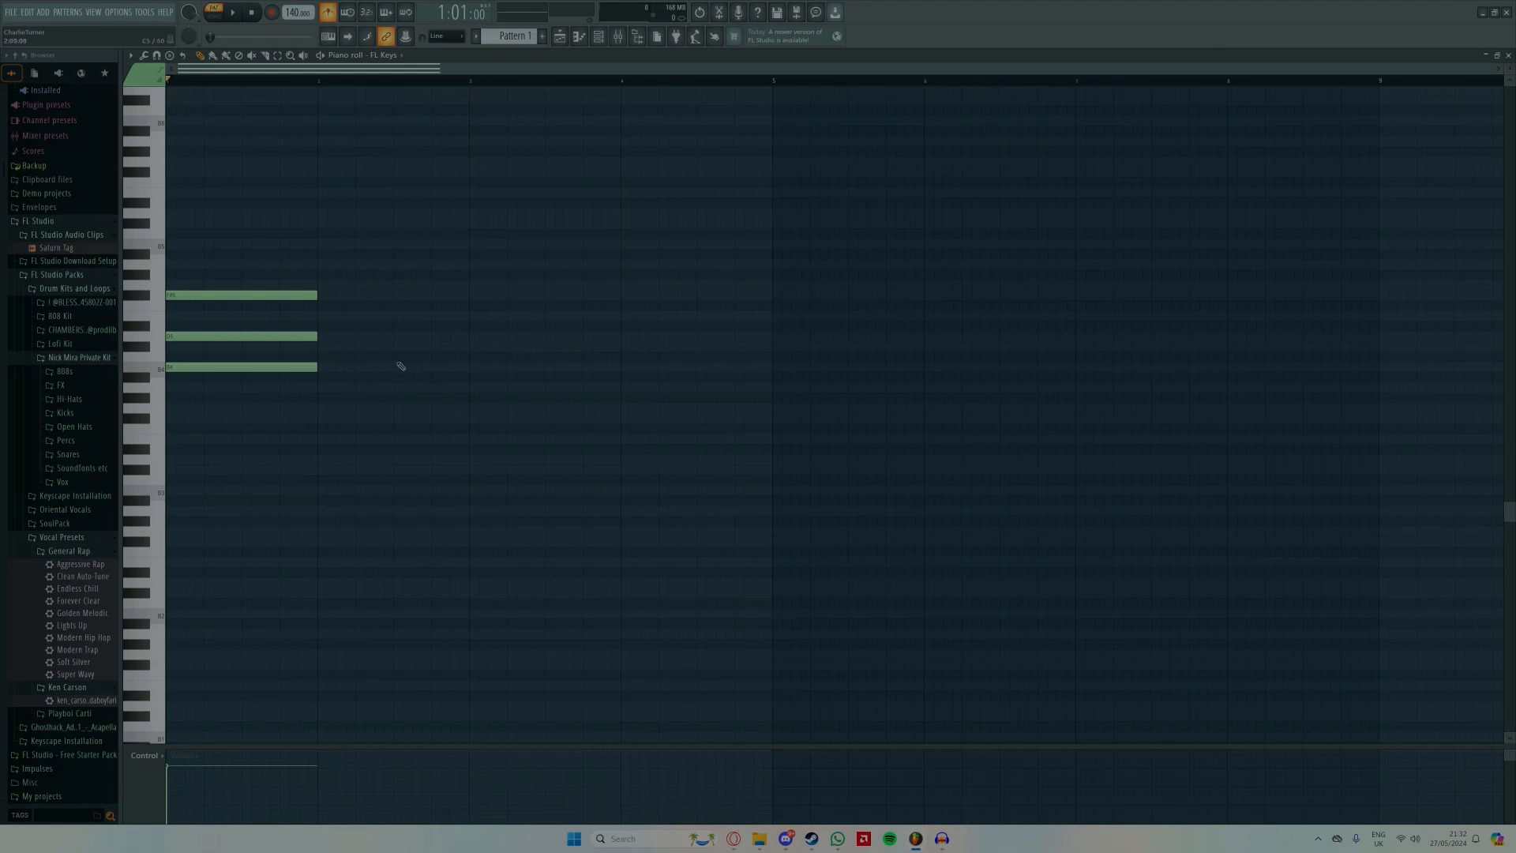
{"action": "left_click", "coordinate": [385, 357]}
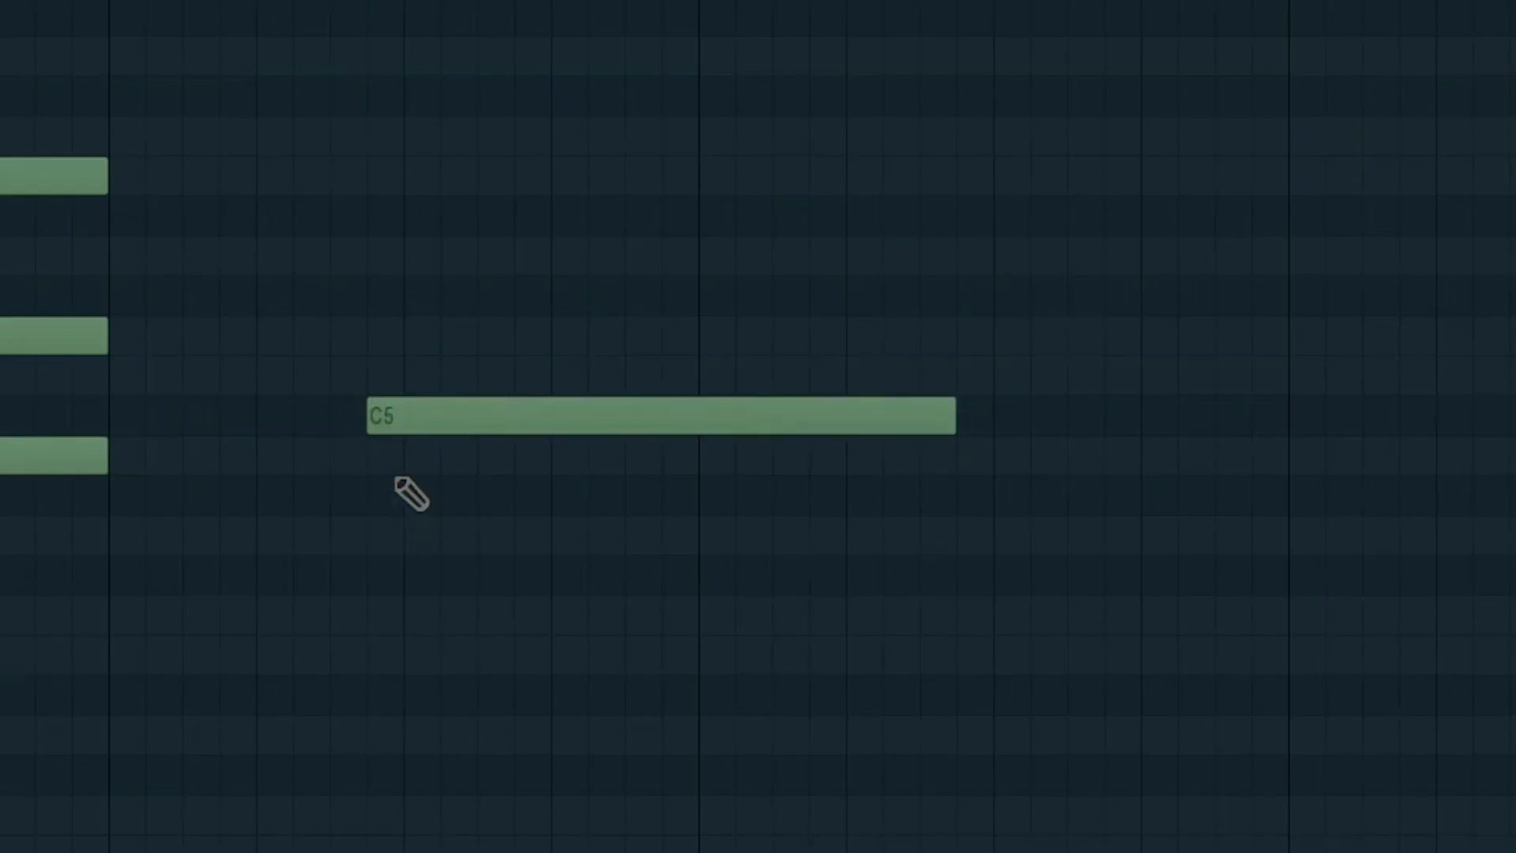
{"action": "left_click", "coordinate": [385, 367]}
{"action": "right_click", "coordinate": [465, 413]}
{"action": "right_click", "coordinate": [458, 456]}
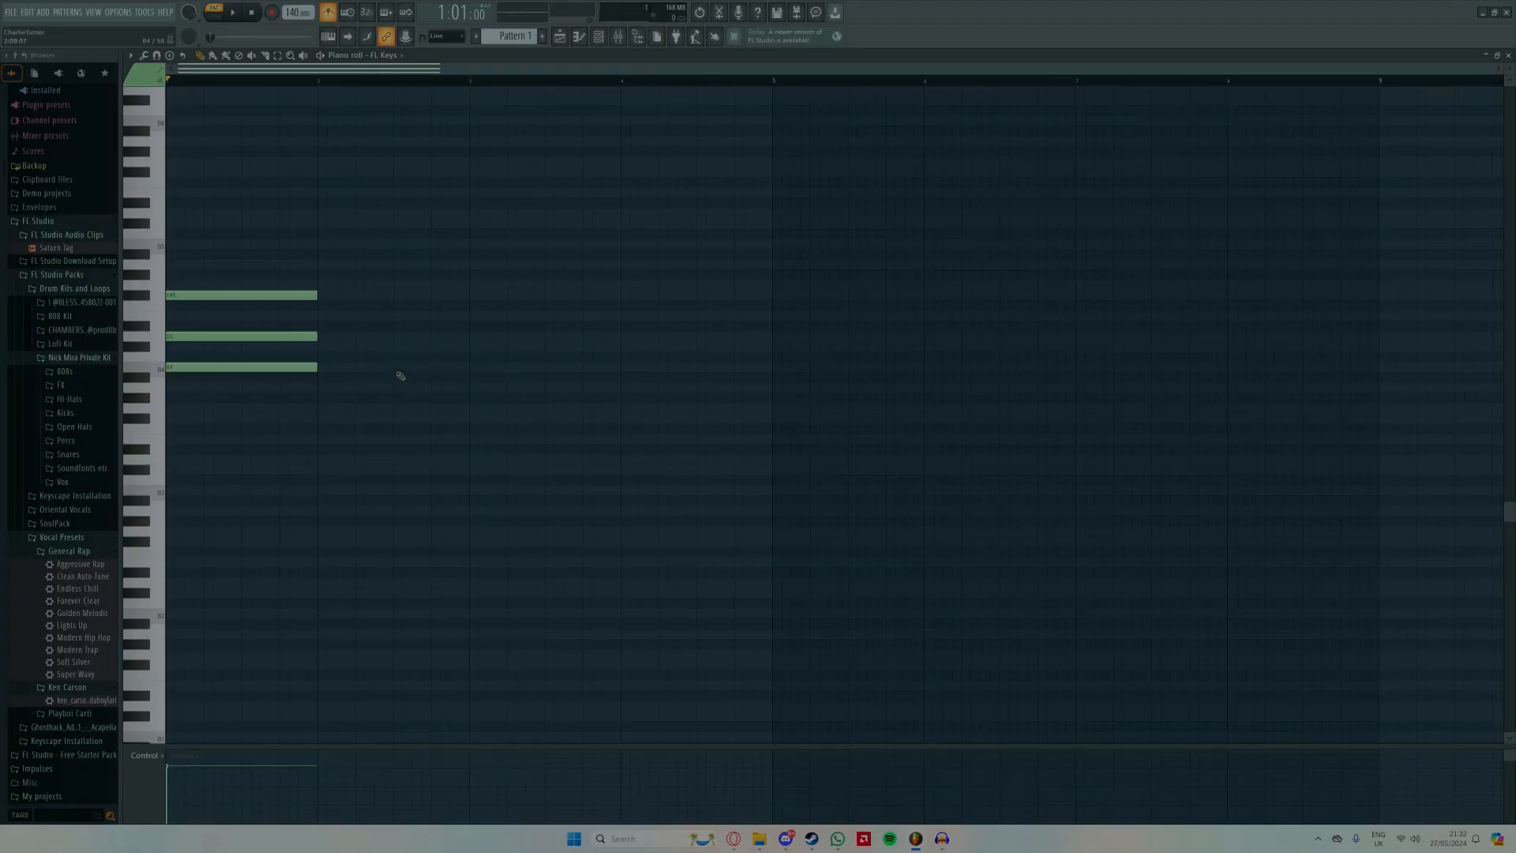
Step: Play the bar 1 chord, compare it one octave lower, and return it to its original octave
{"action": "key", "text": "space"}
{"action": "key", "text": "space"}
{"action": "key", "text": "ctrl+a"}
{"action": "key", "text": "ctrl+Down"}
{"action": "key", "text": "space"}
{"action": "key", "text": "space"}
{"action": "key", "text": "ctrl+Up"}
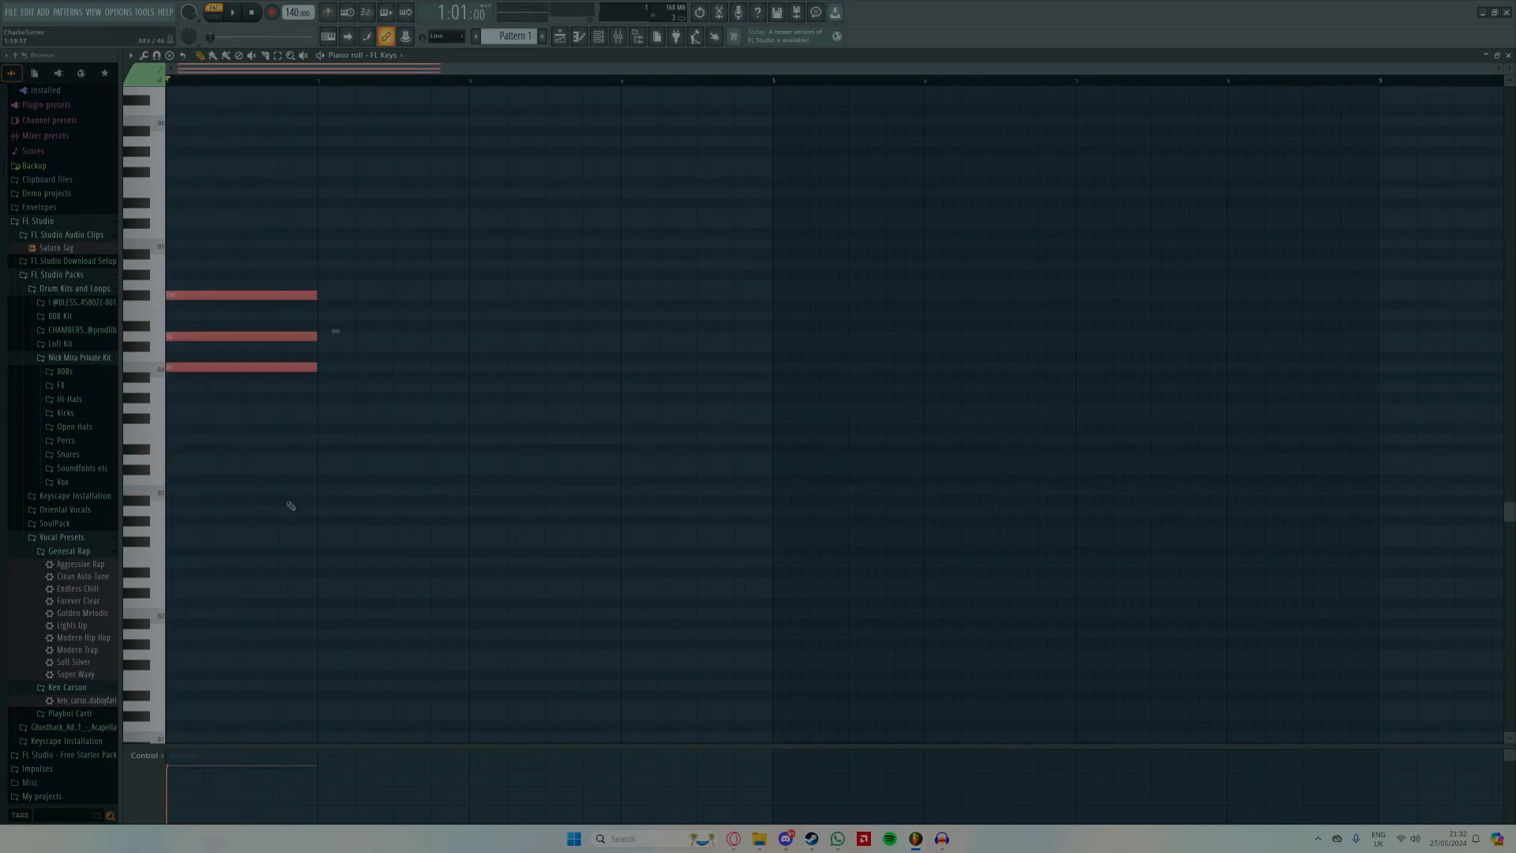
Step: Draw a one-bar chord of G4, B4 and D5 in bar 2 and play back the progression
{"action": "left_click", "coordinate": [323, 409]}
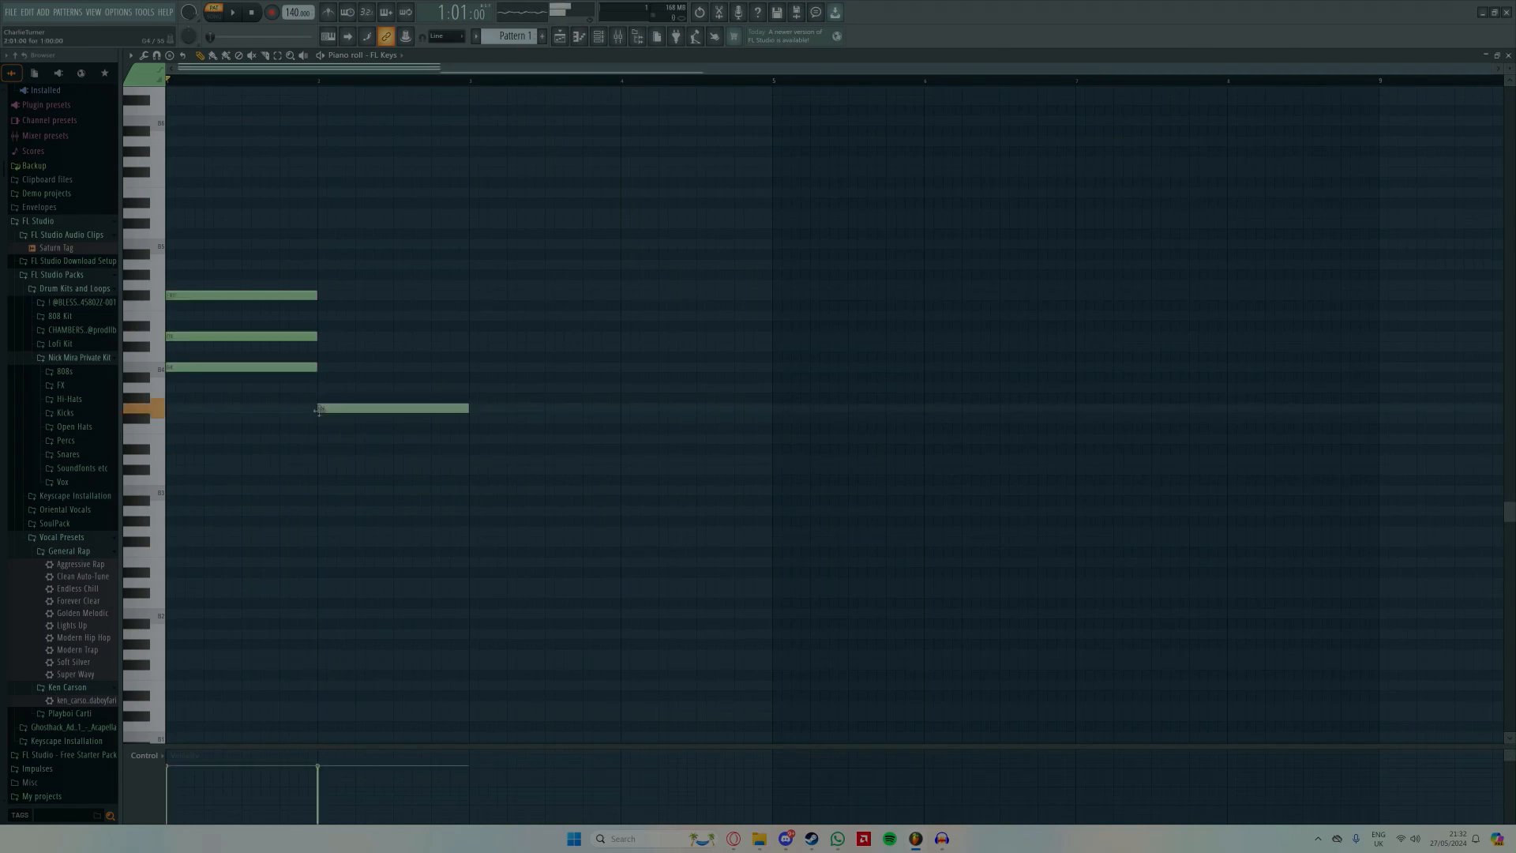
{"action": "left_click", "coordinate": [324, 367]}
{"action": "left_click", "coordinate": [323, 337]}
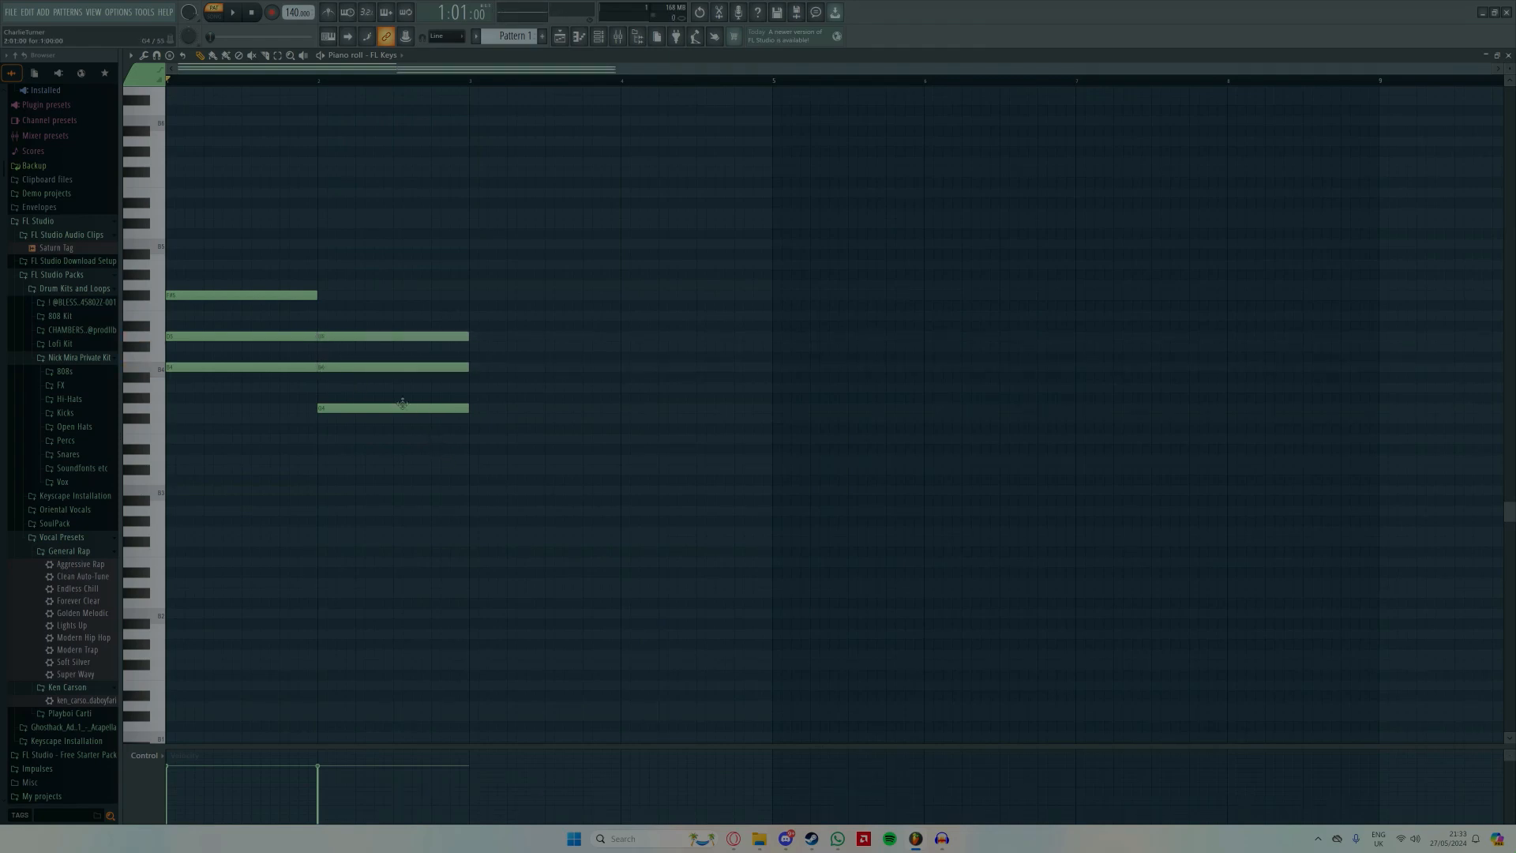
{"action": "key", "text": "space"}
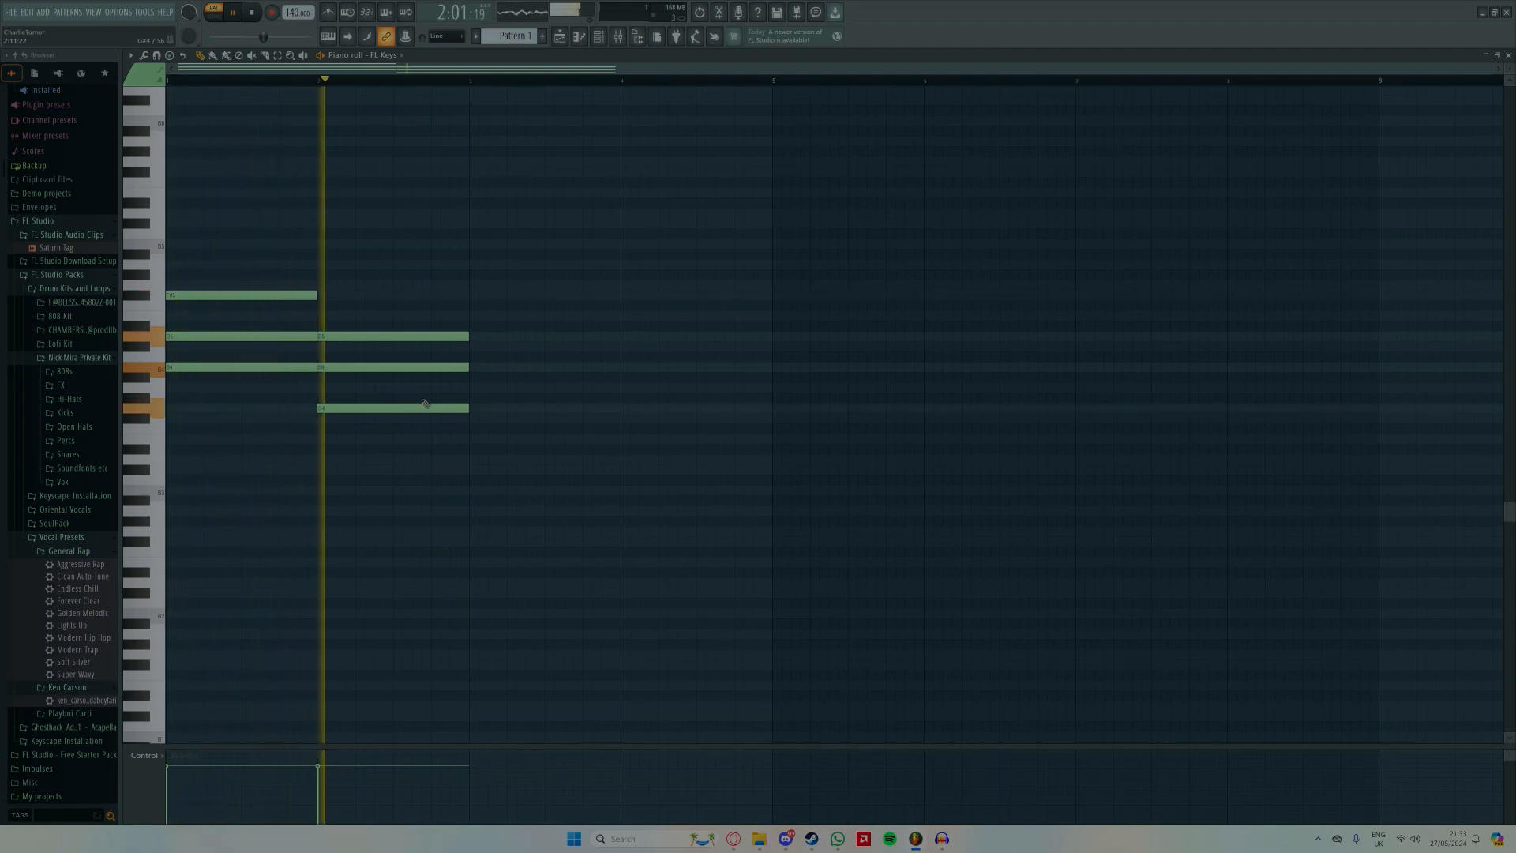
{"action": "key", "text": "space"}
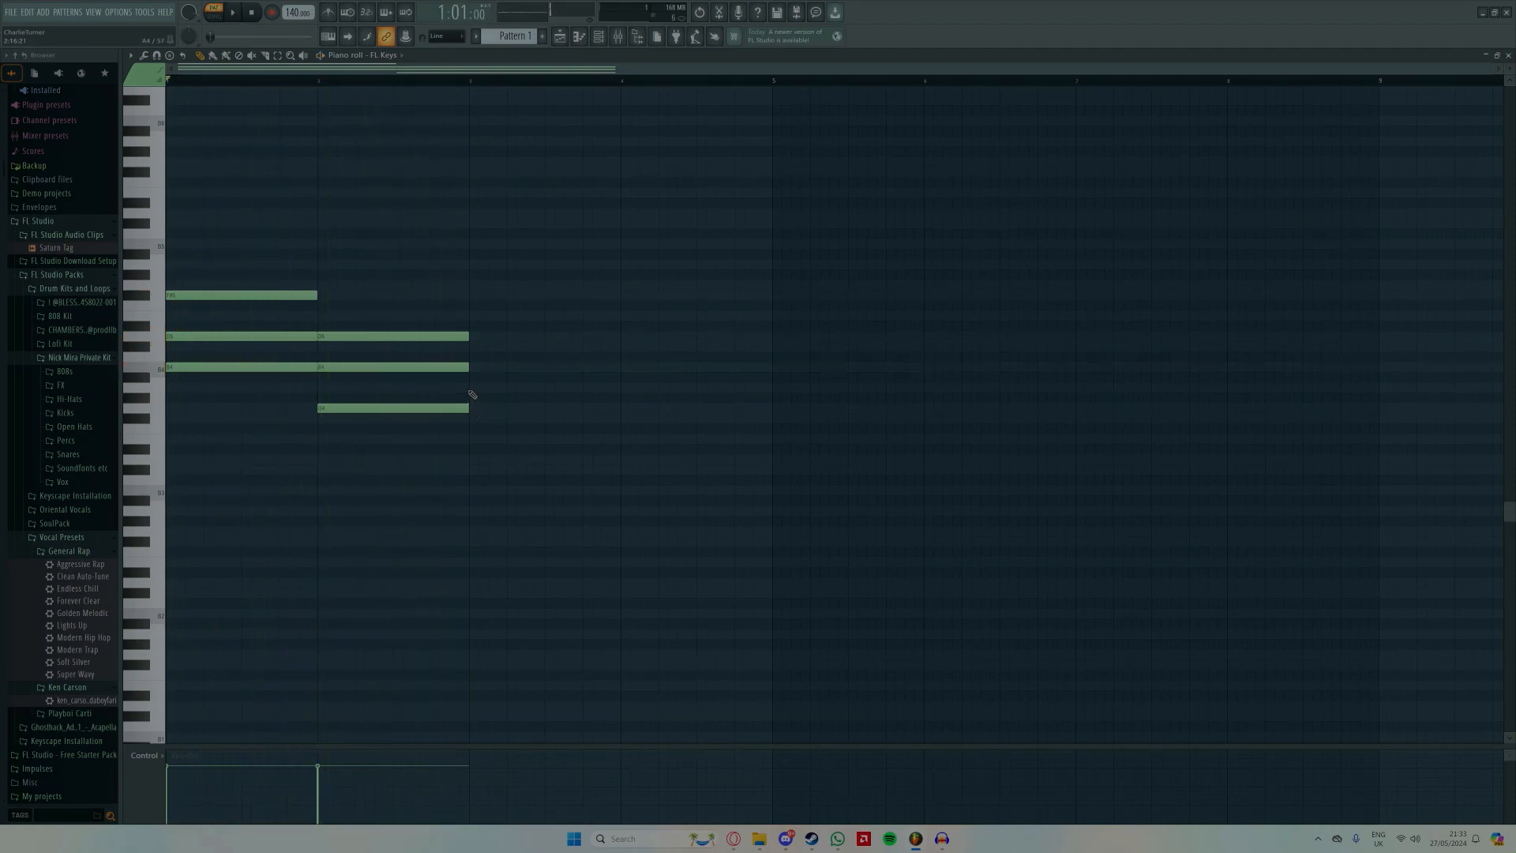
Step: Draw a one-bar chord of A4, C#5 and E5 in bar 3 and play back the progression
{"action": "left_click", "coordinate": [472, 387]}
{"action": "left_click", "coordinate": [474, 346]}
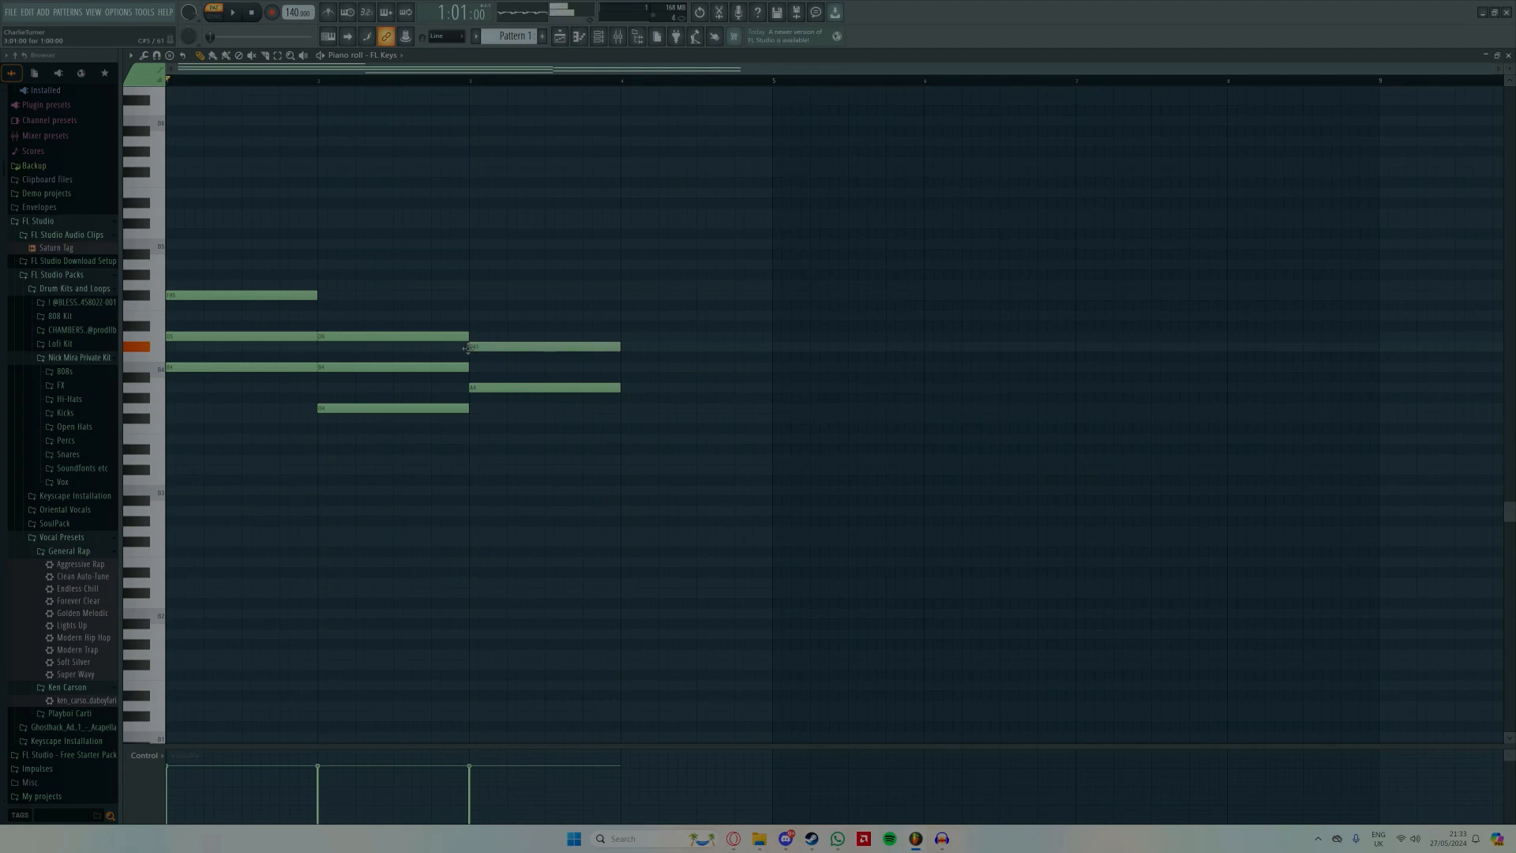
{"action": "left_click", "coordinate": [473, 317]}
{"action": "key", "text": "space"}
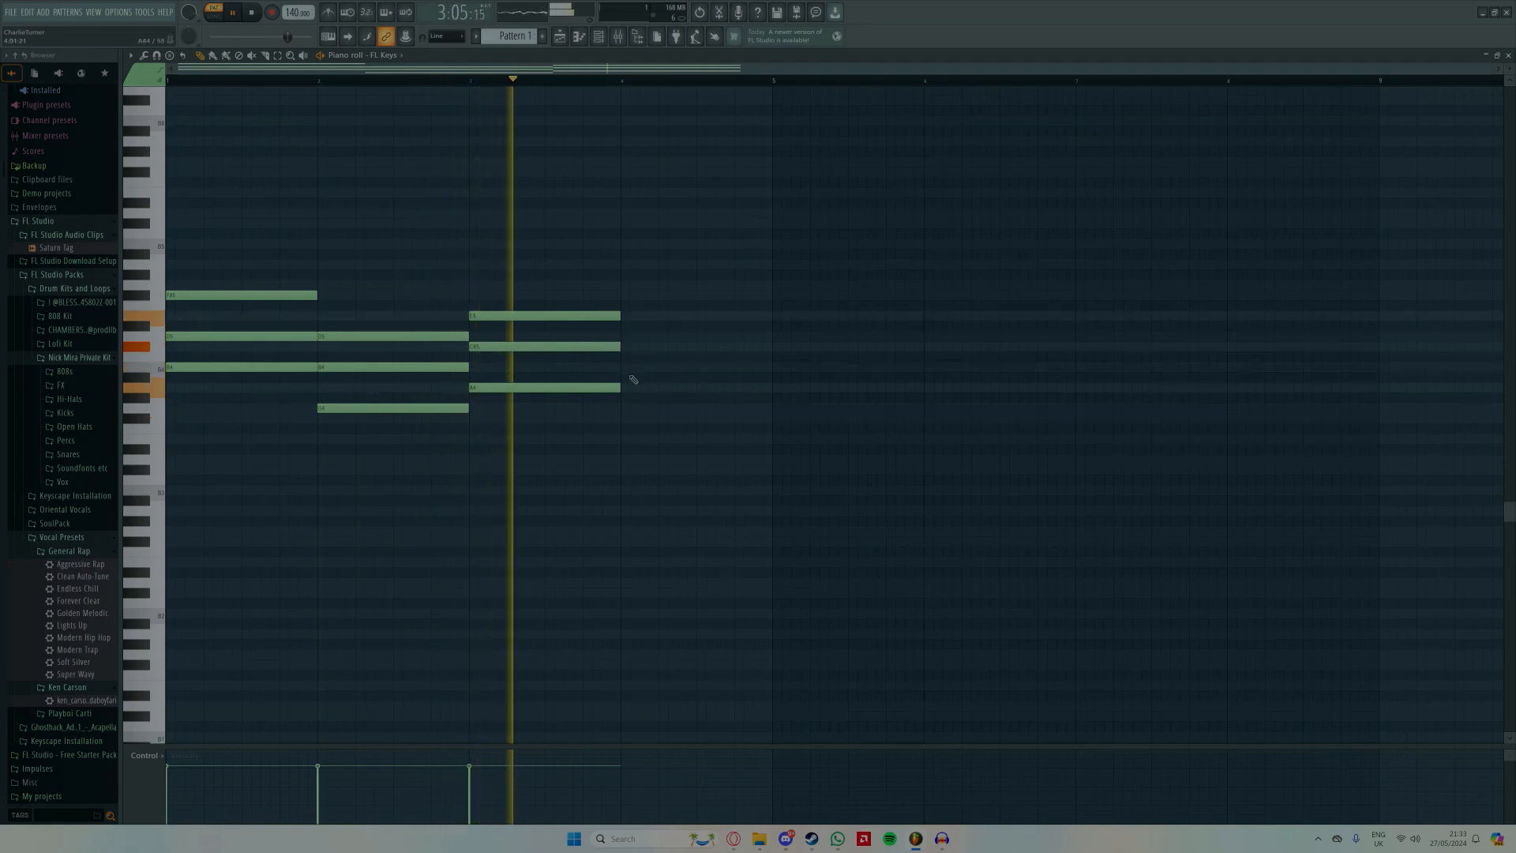
{"action": "key", "text": "space"}
Step: Draw a one-bar chord of D5, F#5 and A5 in bar 4 and play back the progression
{"action": "left_click", "coordinate": [626, 337]}
{"action": "left_click", "coordinate": [624, 296]}
{"action": "left_click", "coordinate": [624, 264]}
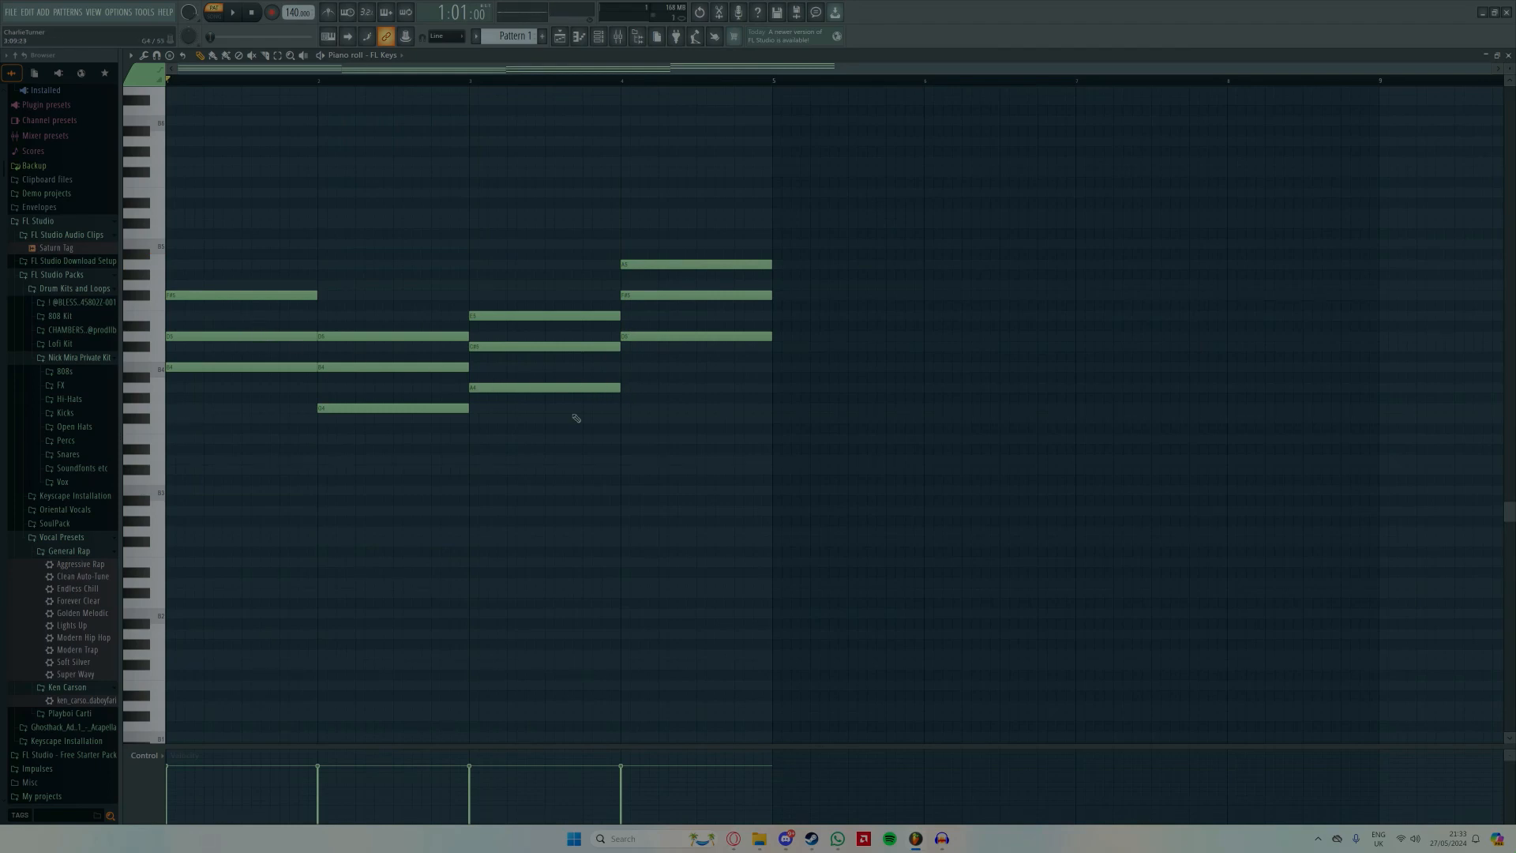
{"action": "key", "text": "space"}
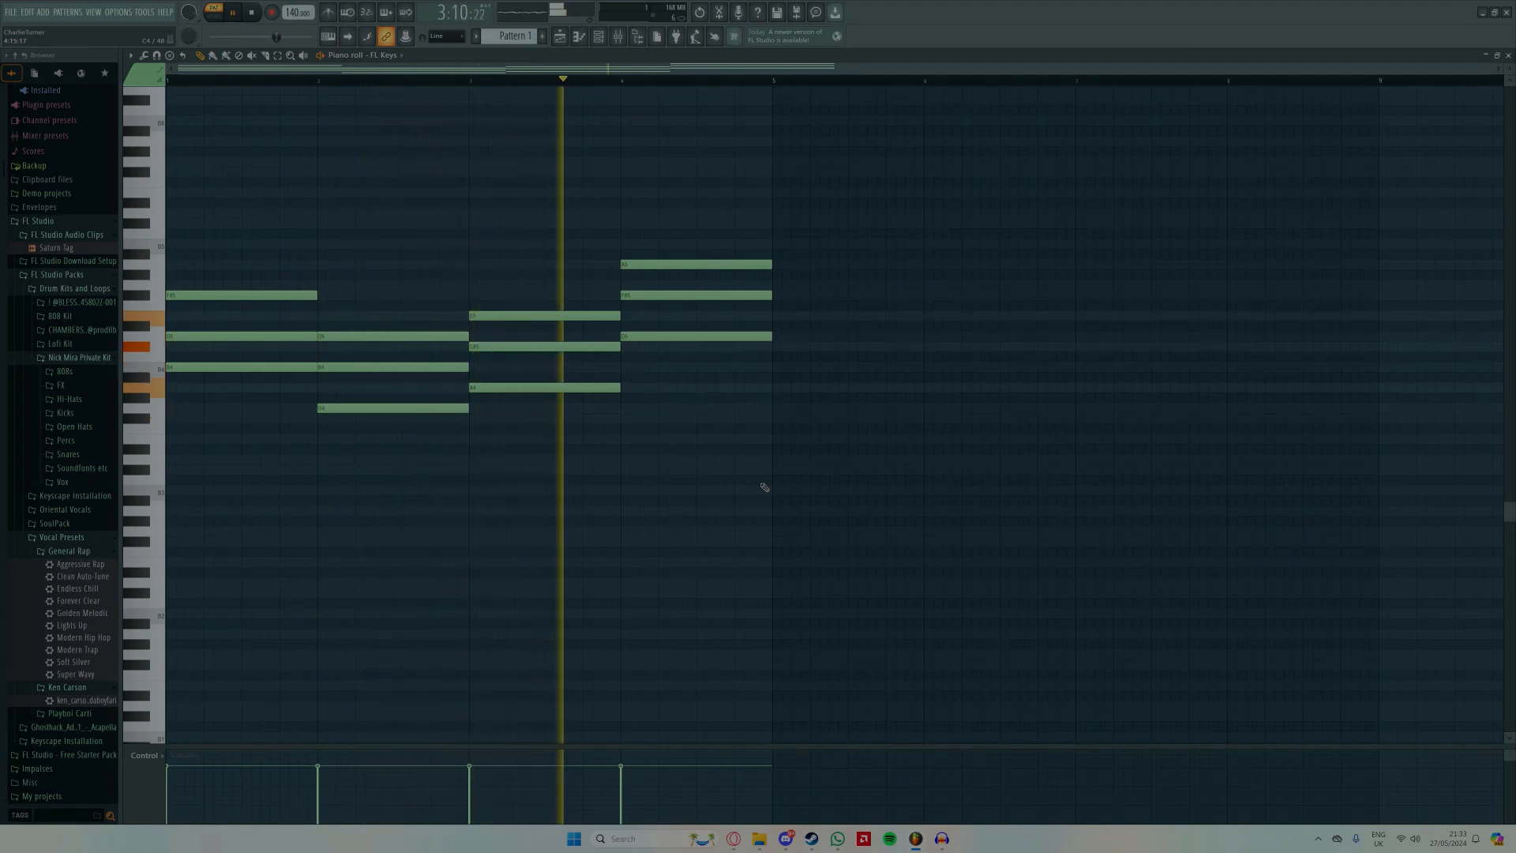
{"action": "key", "text": "space"}
Step: Select the three notes of the bar 4 chord and shorten them to half a bar
{"action": "left_click_drag", "start_coordinate": [746, 382], "coordinate": [728, 229]}
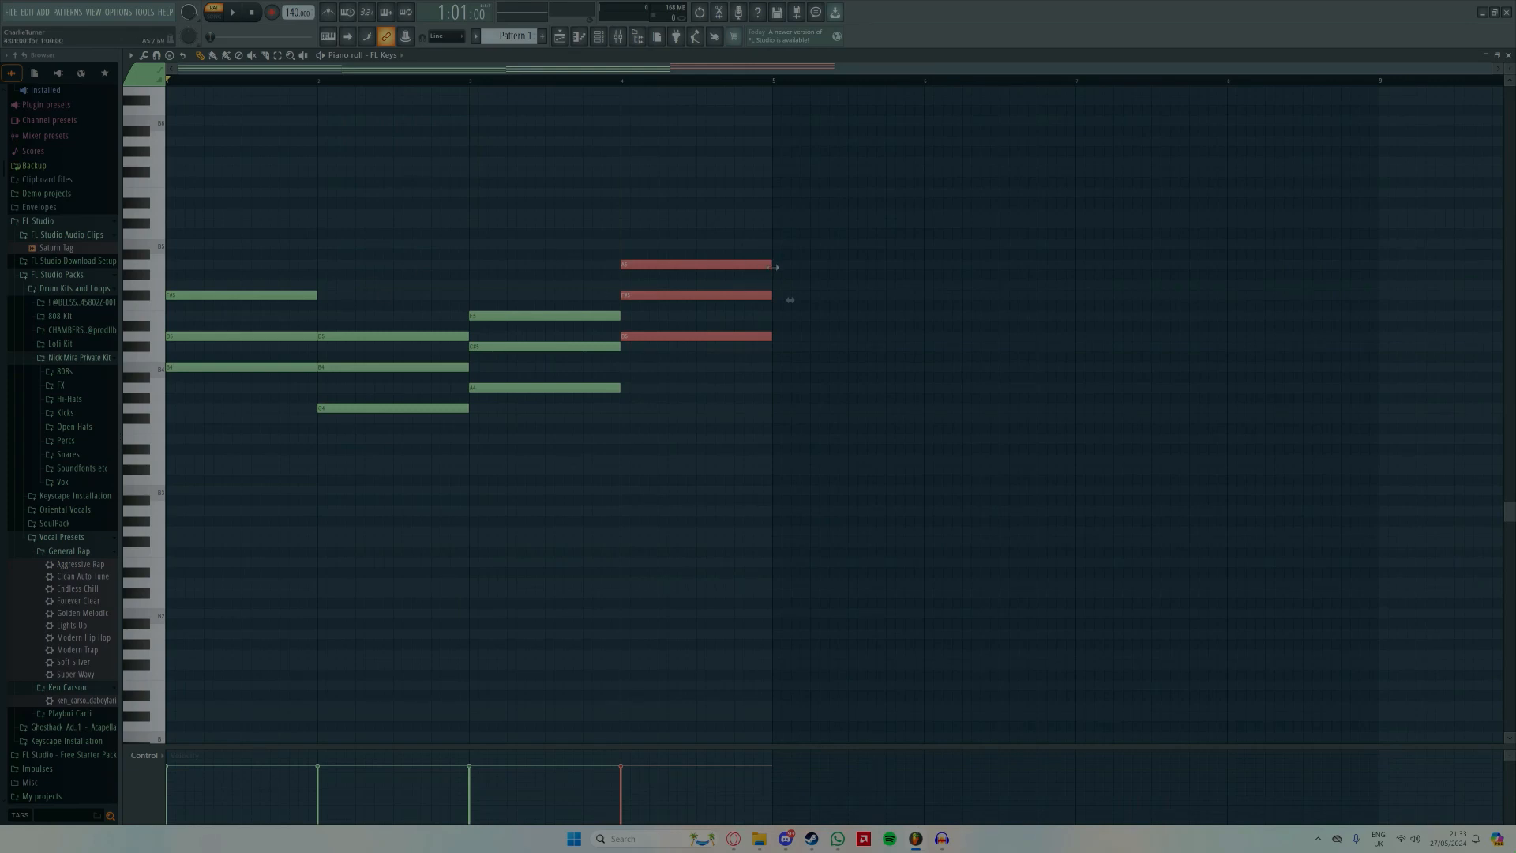
{"action": "mouse_move", "coordinate": [773, 267]}
{"action": "left_mouse_down"}
{"action": "mouse_move", "coordinate": [697, 275]}
{"action": "mouse_move", "coordinate": [772, 275]}
{"action": "left_mouse_up"}
{"action": "left_click_drag", "start_coordinate": [612, 198], "coordinate": [791, 361]}
{"action": "left_click_drag", "start_coordinate": [748, 383], "coordinate": [698, 208]}
{"action": "left_click_drag", "start_coordinate": [771, 264], "coordinate": [702, 264]}
Step: Fill the second half of bar 4 with a chord of C#5, E5 and G5 and play back the progression
{"action": "left_click", "coordinate": [703, 348]}
{"action": "left_click", "coordinate": [702, 316]}
{"action": "left_click", "coordinate": [705, 284]}
{"action": "key", "text": "space"}
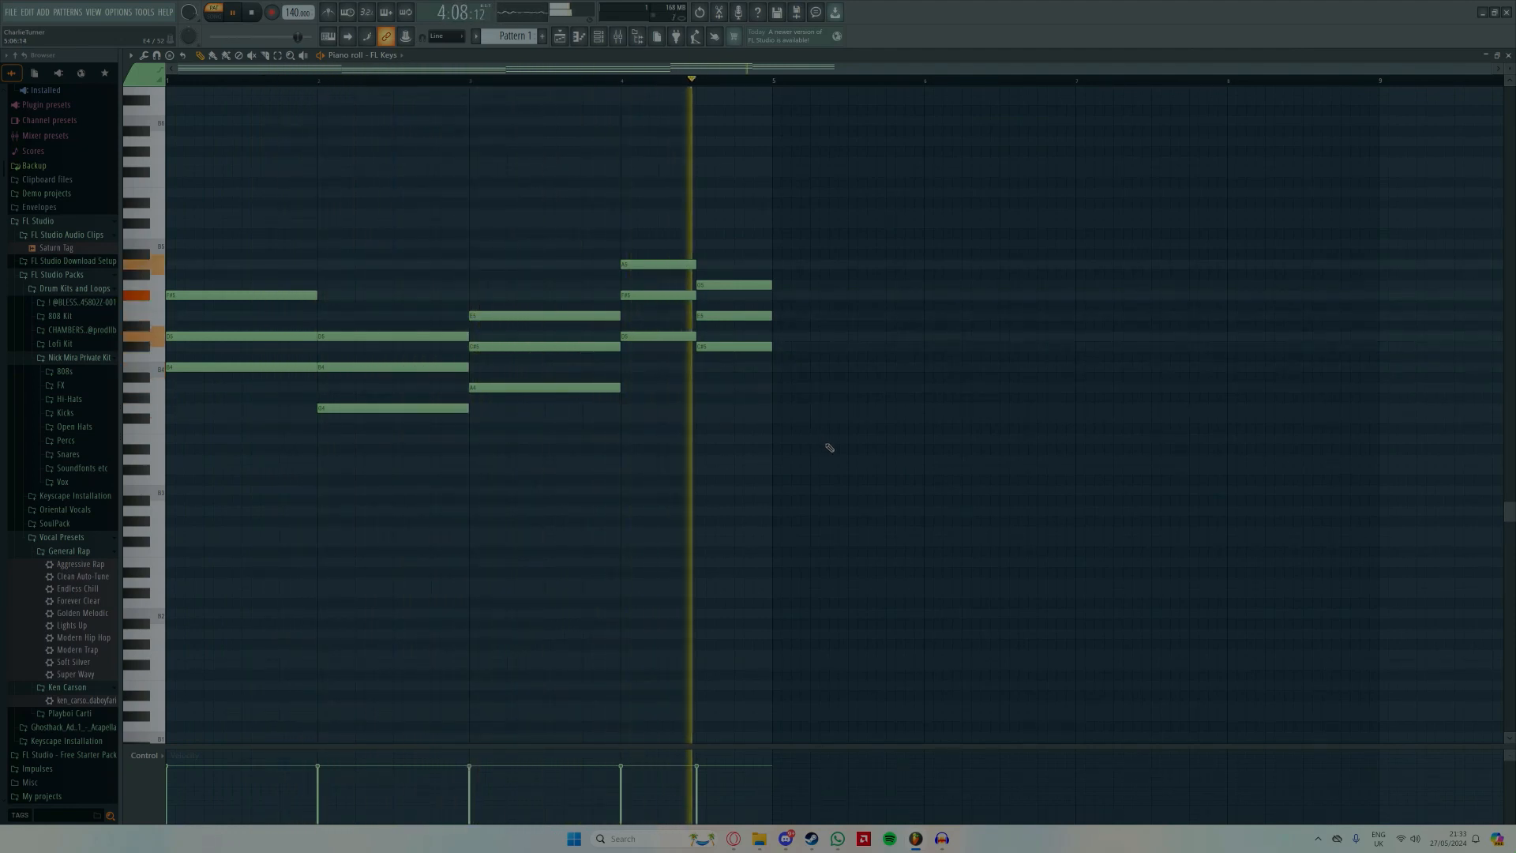
{"action": "key", "text": "space"}
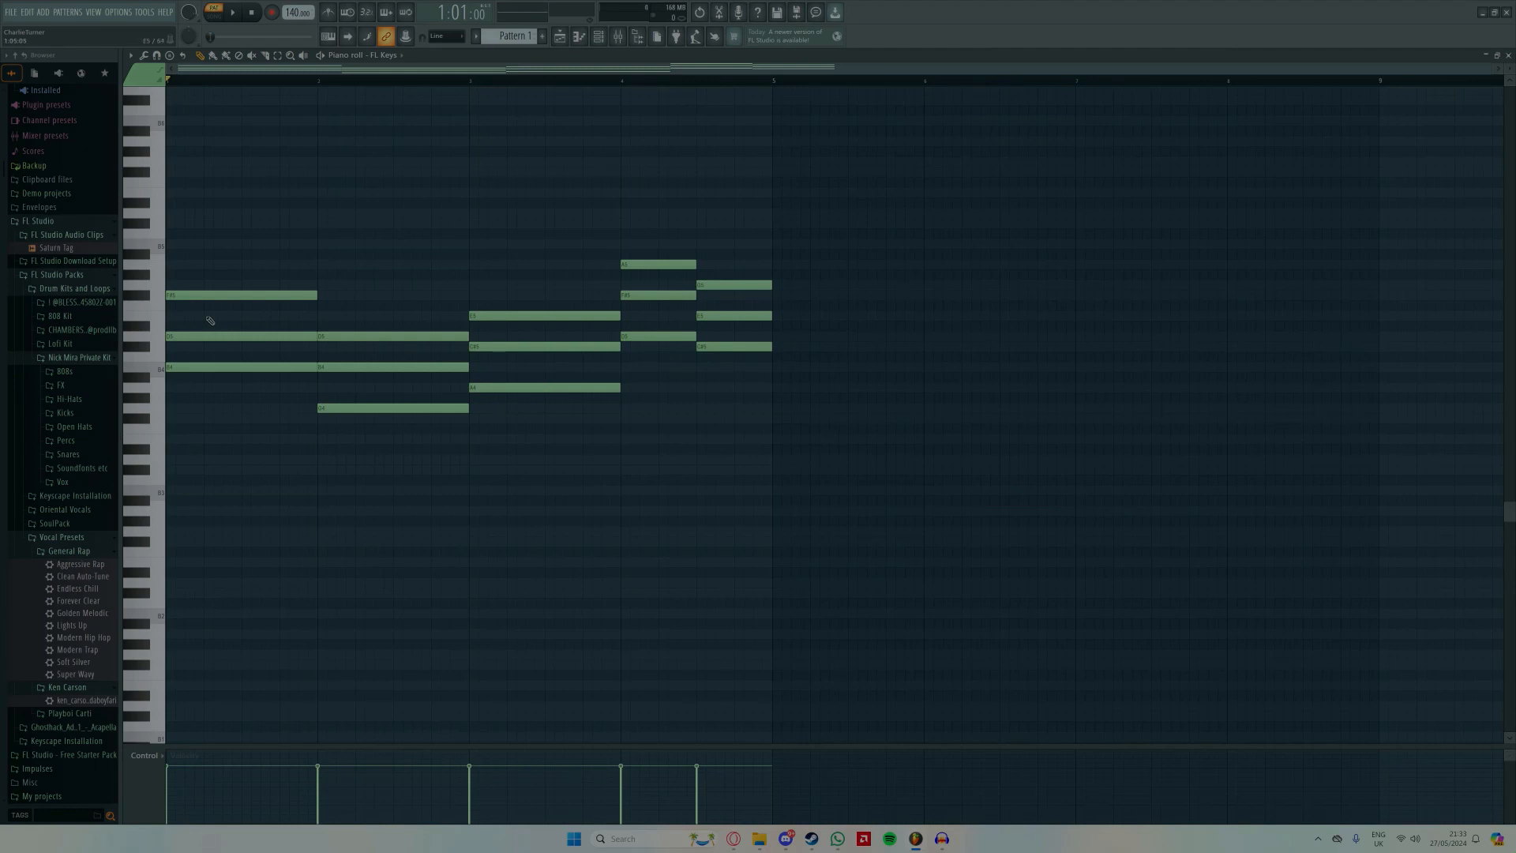
Step: Raise the middle note of every chord in bars 1 to 4 by one octave and play back the progression
{"action": "left_click", "coordinate": [237, 337]}
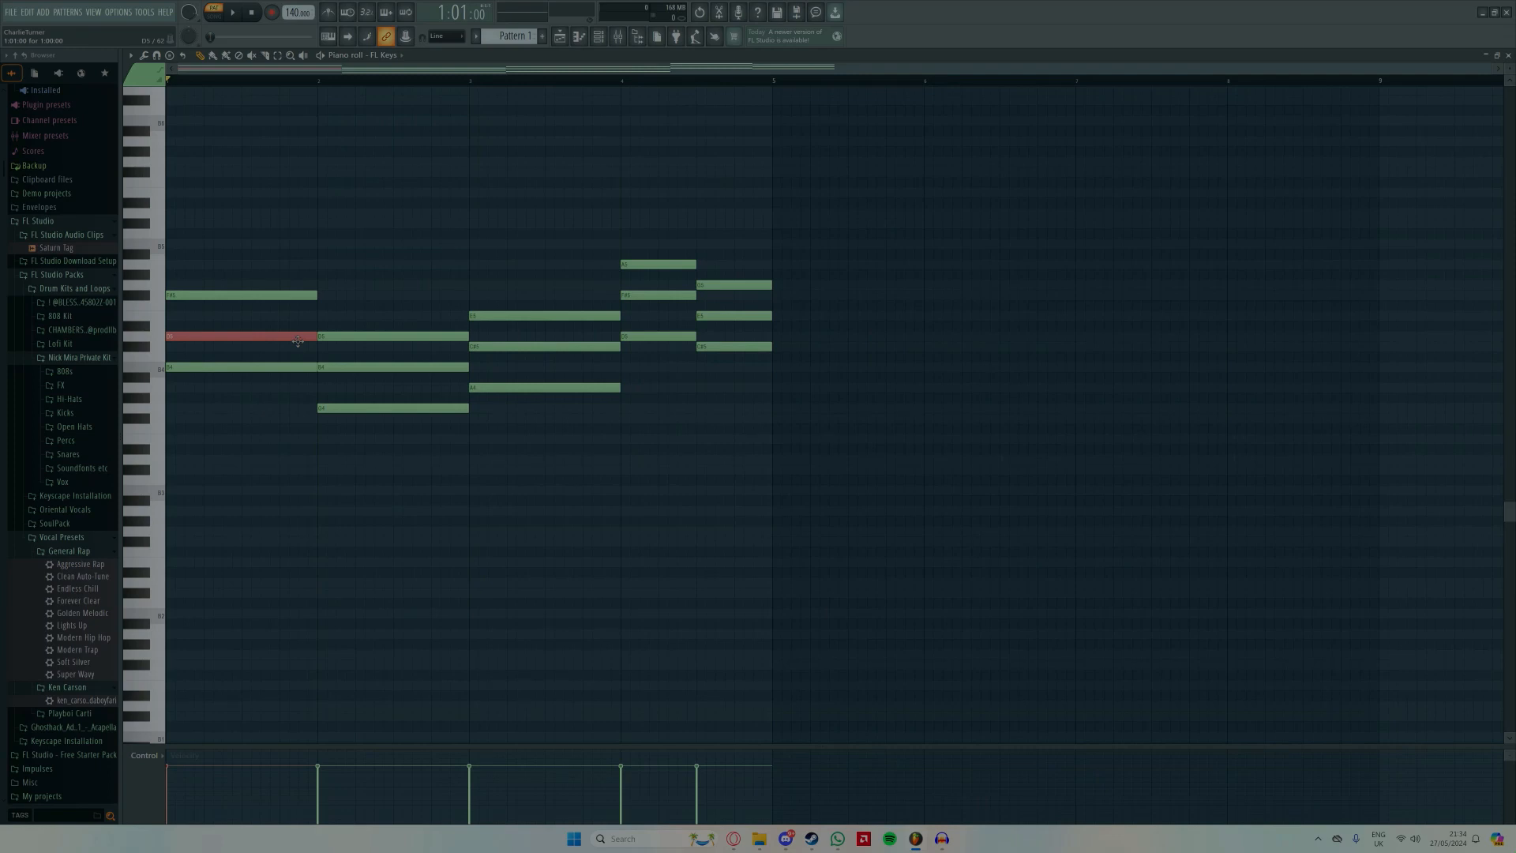
{"action": "key", "text": "ctrl+Up"}
{"action": "left_click_drag", "start_coordinate": [353, 353], "coordinate": [374, 384]}
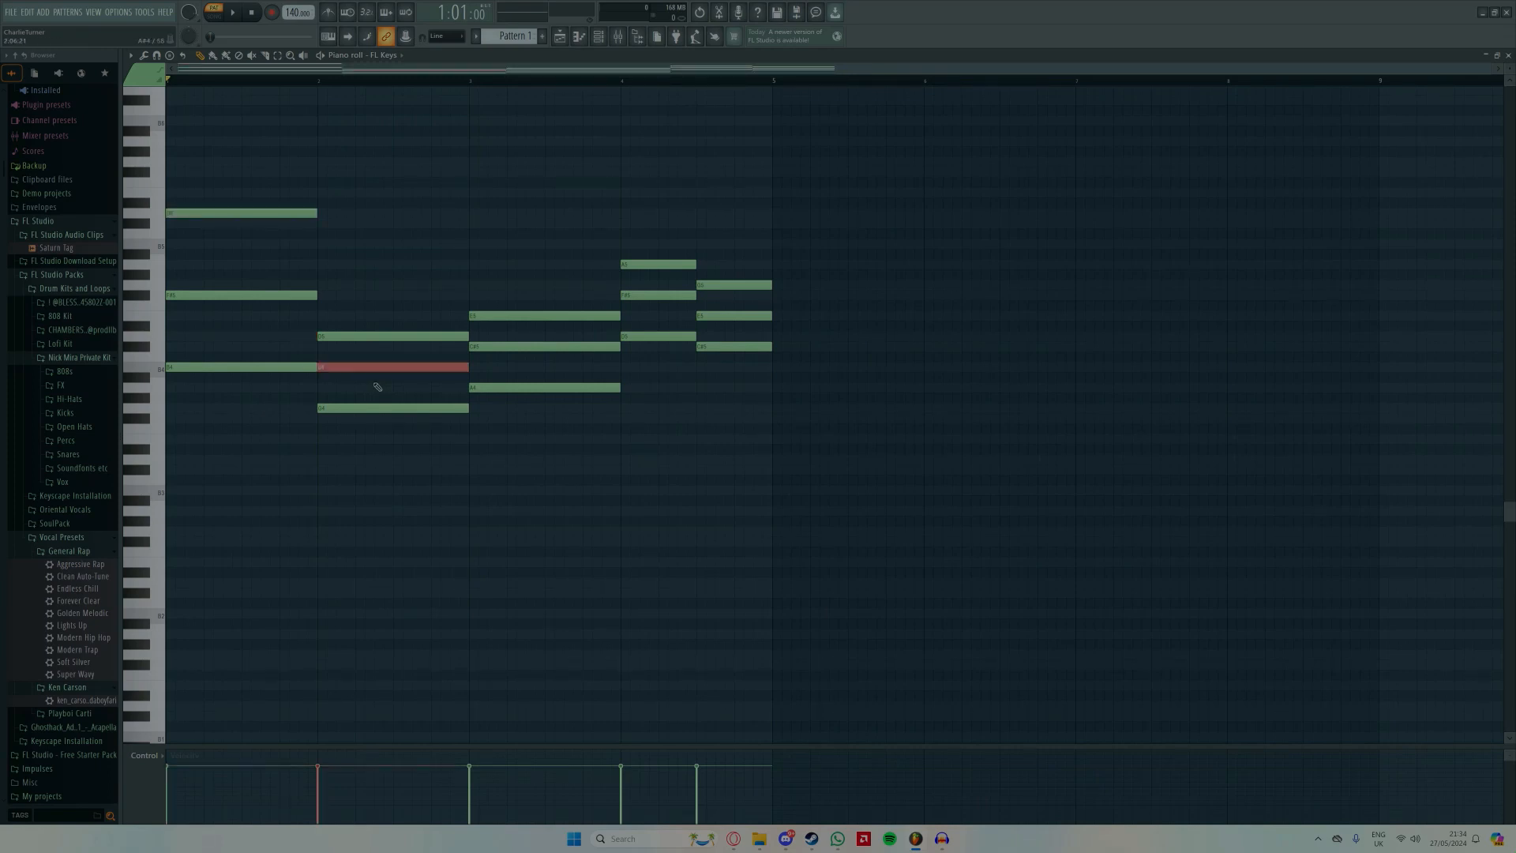
{"action": "key", "text": "ctrl+Up"}
{"action": "left_click", "coordinate": [561, 348]}
{"action": "key", "text": "ctrl+Up"}
{"action": "left_click", "coordinate": [628, 295]}
{"action": "key", "text": "ctrl+Up"}
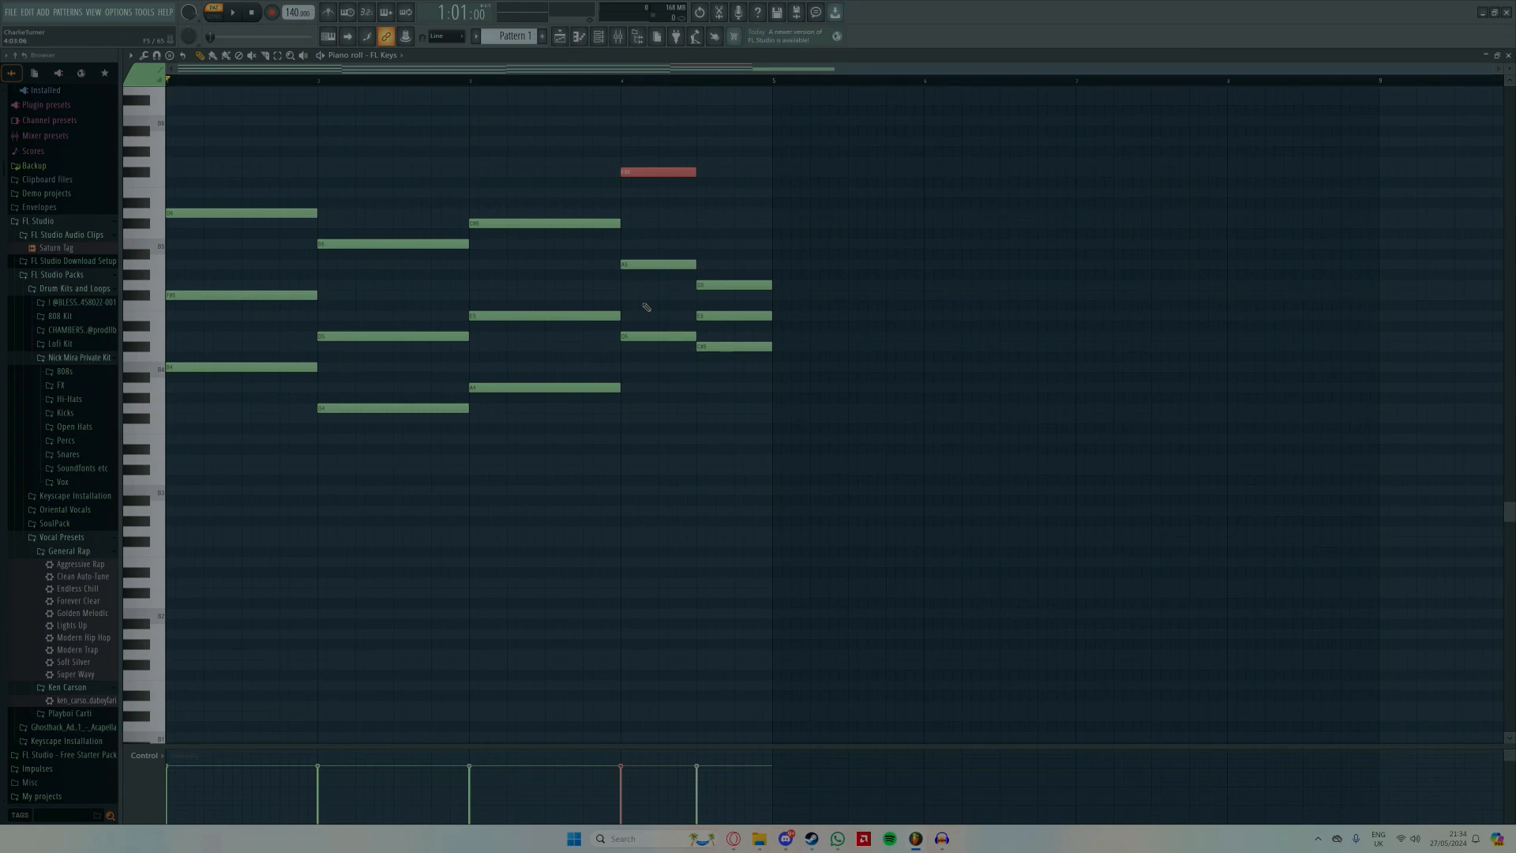
{"action": "left_click", "coordinate": [767, 316]}
{"action": "key", "text": "ctrl+Up"}
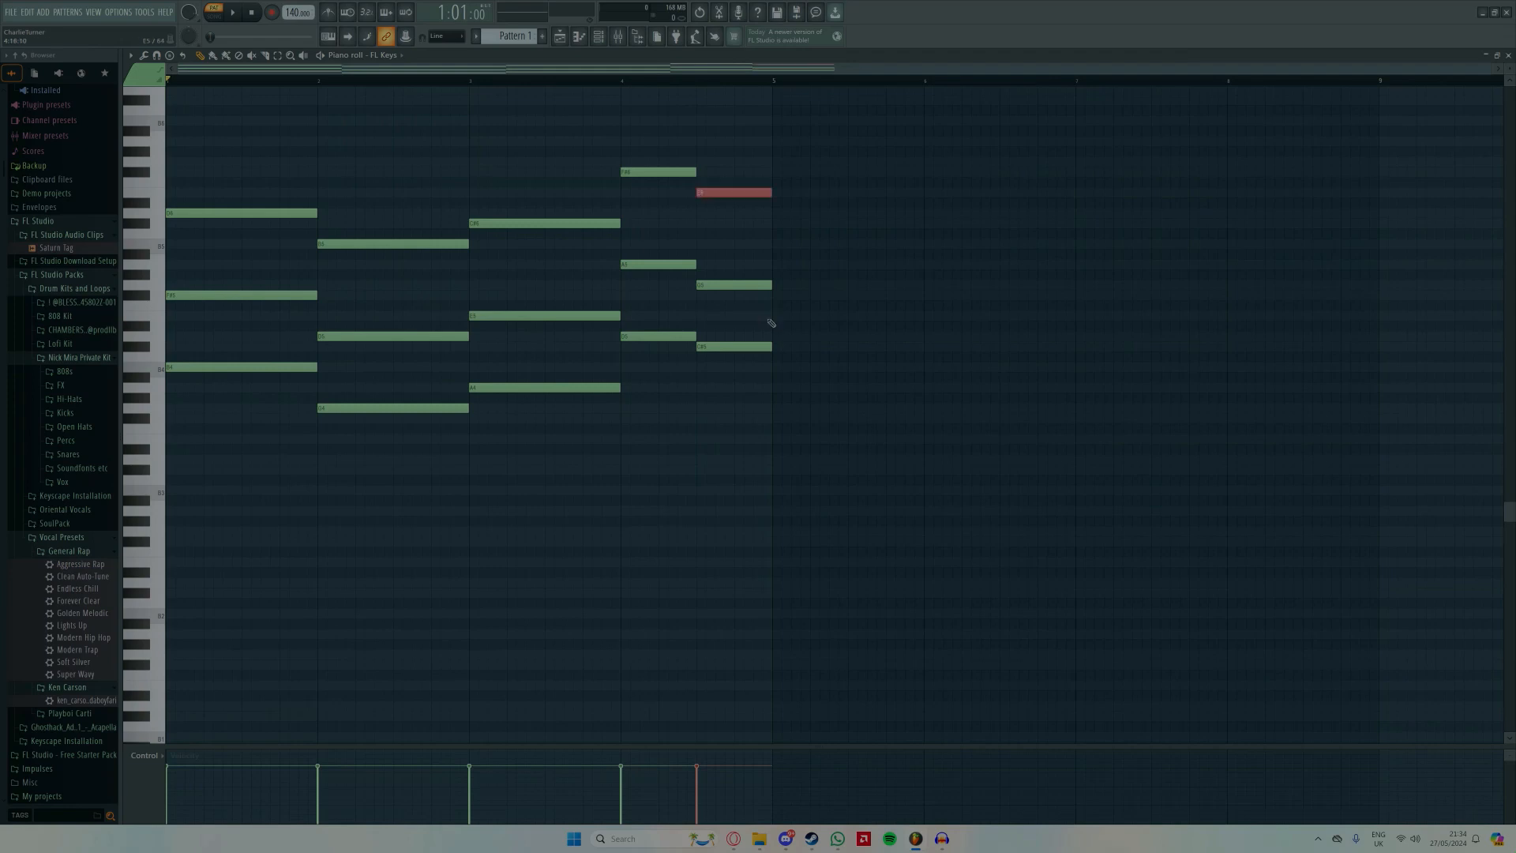
{"action": "key", "text": "space"}
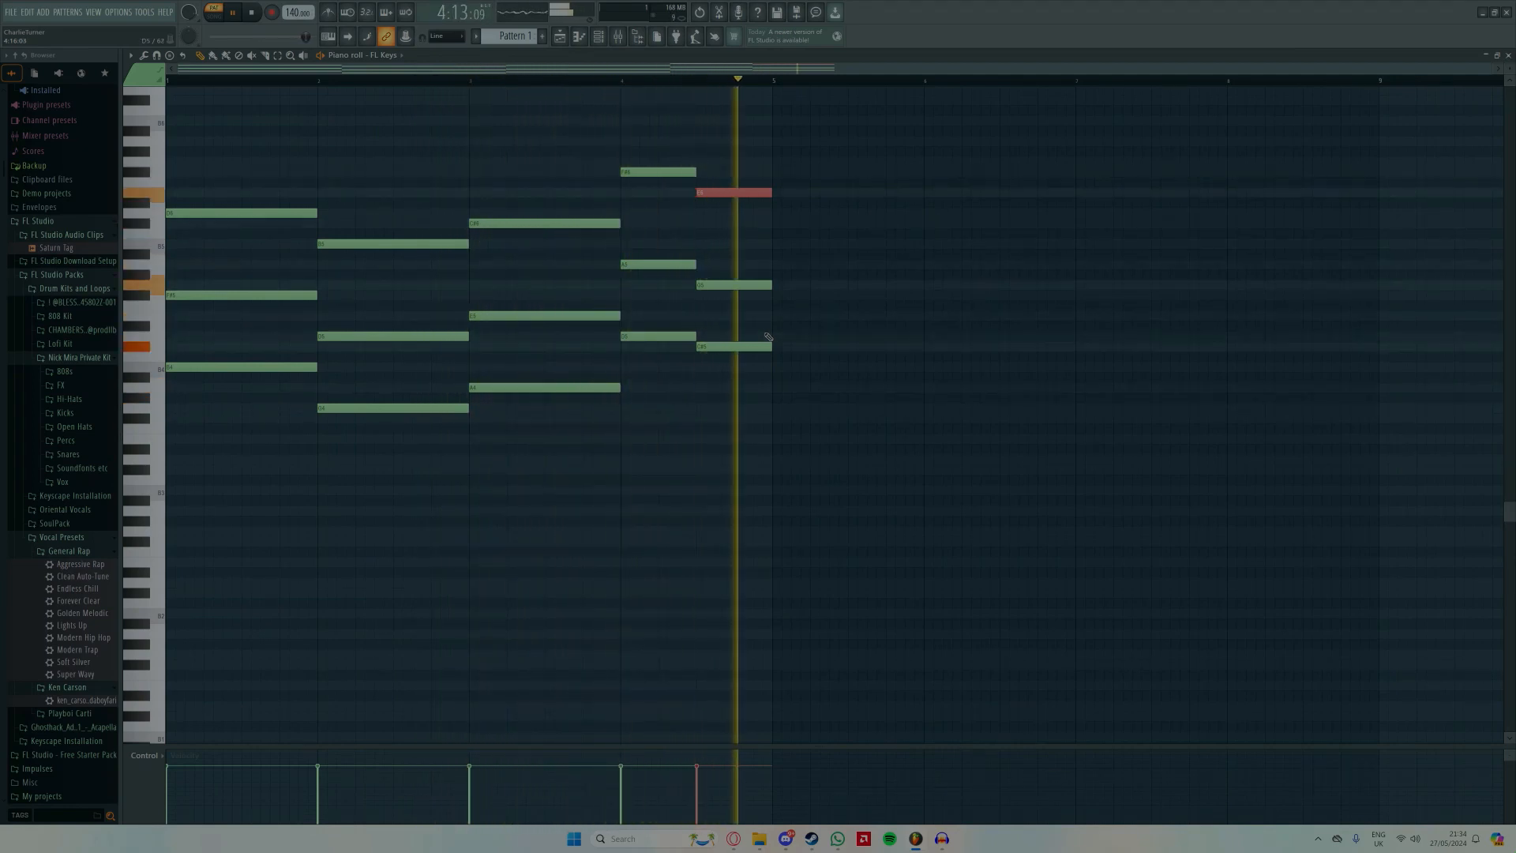
{"action": "key", "text": "space"}
Step: Set the piano roll snap to none and nudge the upper two notes of the bar 1 chord slightly later
{"action": "scroll", "coordinate": [762, 384], "scroll_direction": "up", "scroll_amount": 1}
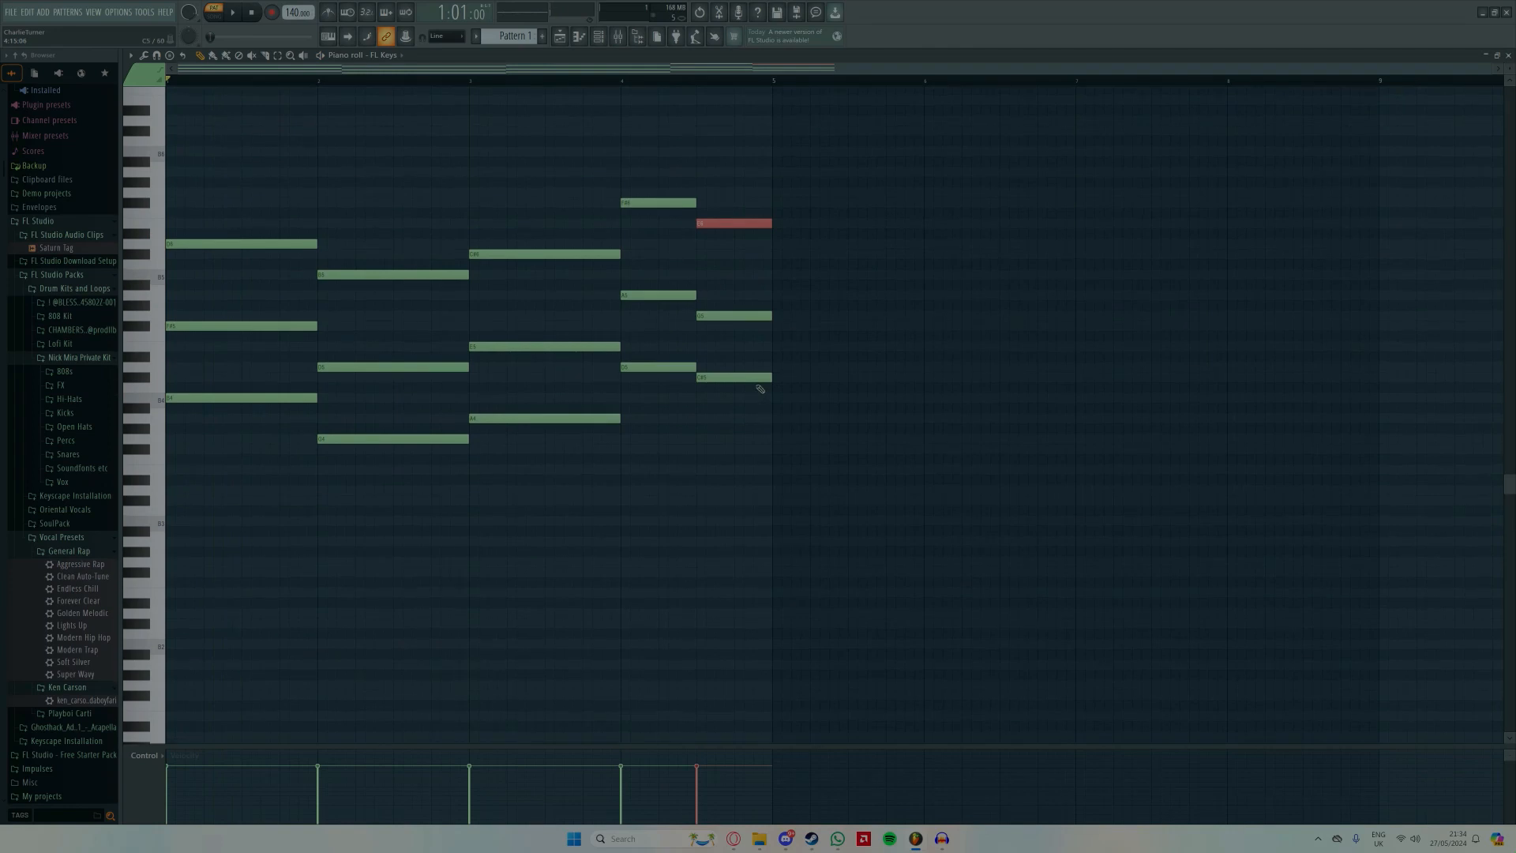
{"action": "scroll", "coordinate": [778, 453], "scroll_direction": "up", "scroll_amount": 1}
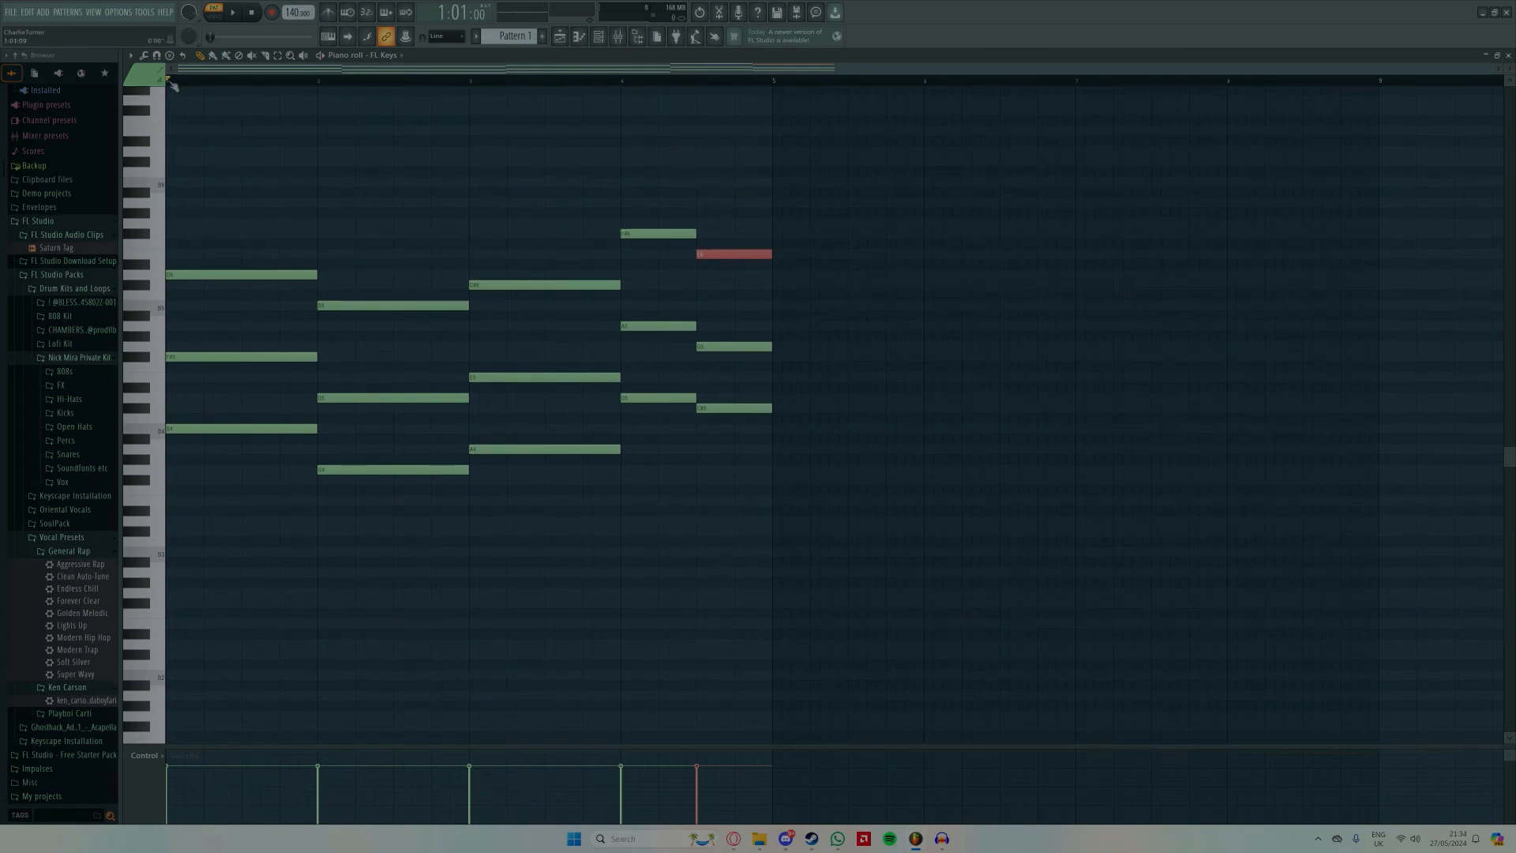
{"action": "left_click", "coordinate": [156, 55]}
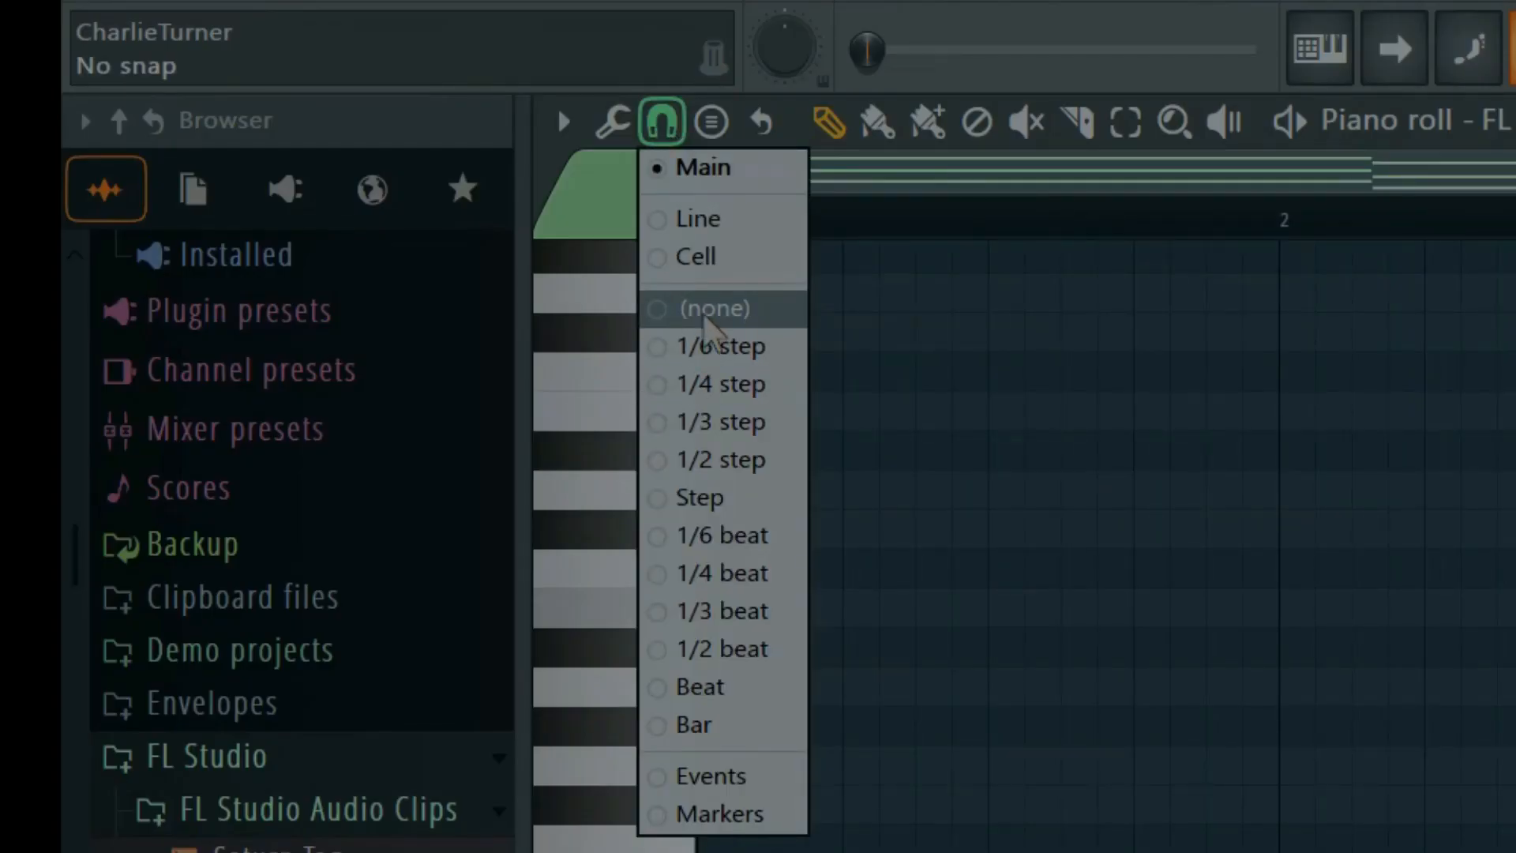
{"action": "left_click", "coordinate": [711, 310]}
{"action": "scroll", "coordinate": [131, 323], "scroll_direction": "up", "scroll_amount": 2}
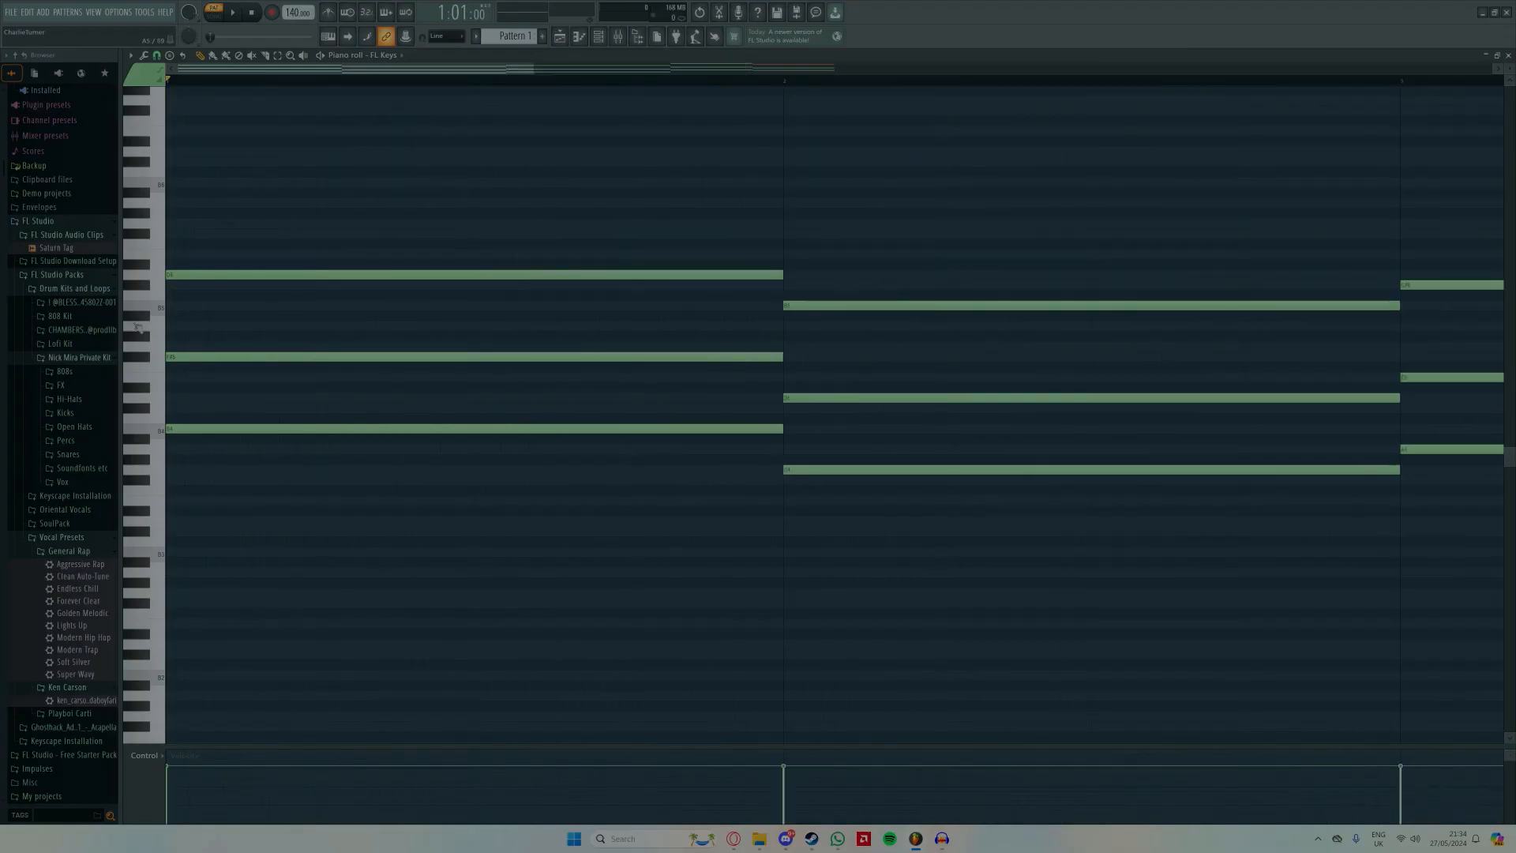
{"action": "scroll", "coordinate": [156, 332], "scroll_direction": "up", "scroll_amount": 2}
{"action": "left_click_drag", "start_coordinate": [201, 276], "coordinate": [207, 276]}
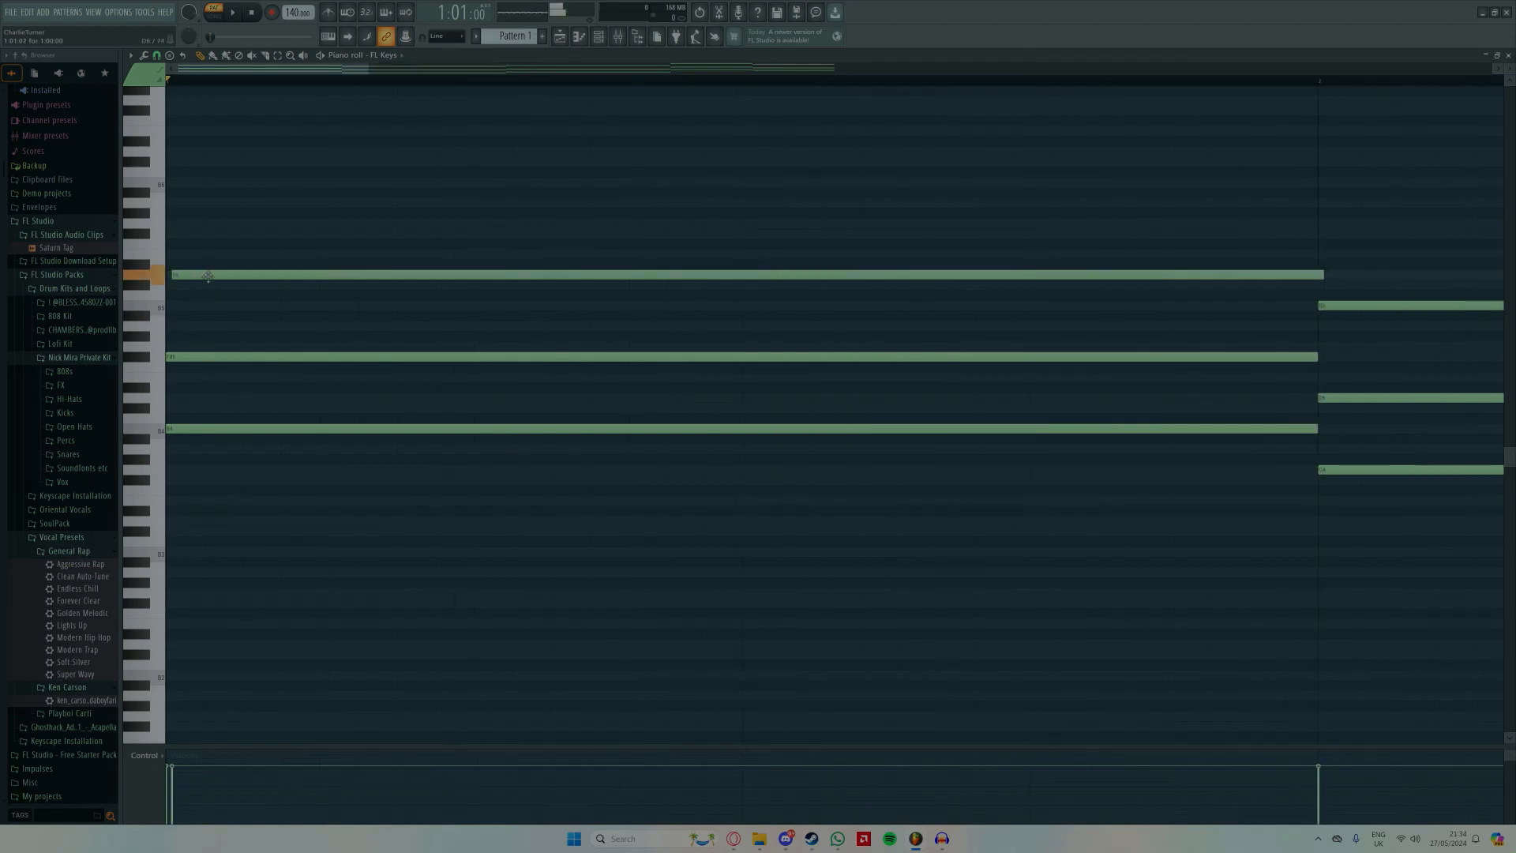
{"action": "left_click_drag", "start_coordinate": [197, 354], "coordinate": [199, 358]}
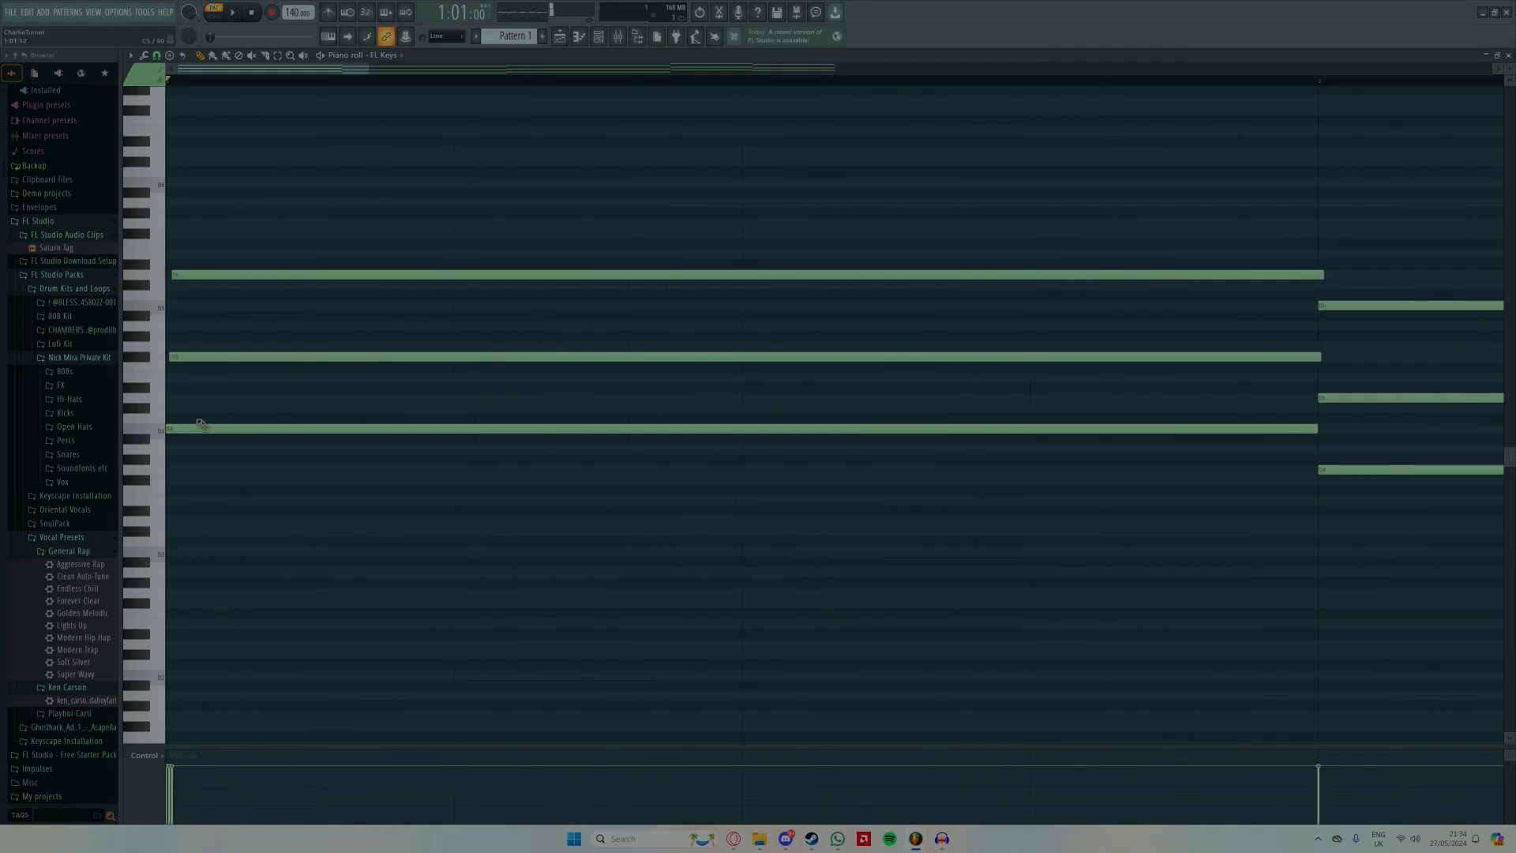
Step: Nudge the upper two notes of the bar 2 and bar 3 chords slightly later for a strummed feel
{"action": "scroll", "coordinate": [342, 392], "scroll_direction": "down", "scroll_amount": 4}
{"action": "scroll", "coordinate": [444, 376], "scroll_direction": "up", "scroll_amount": 4}
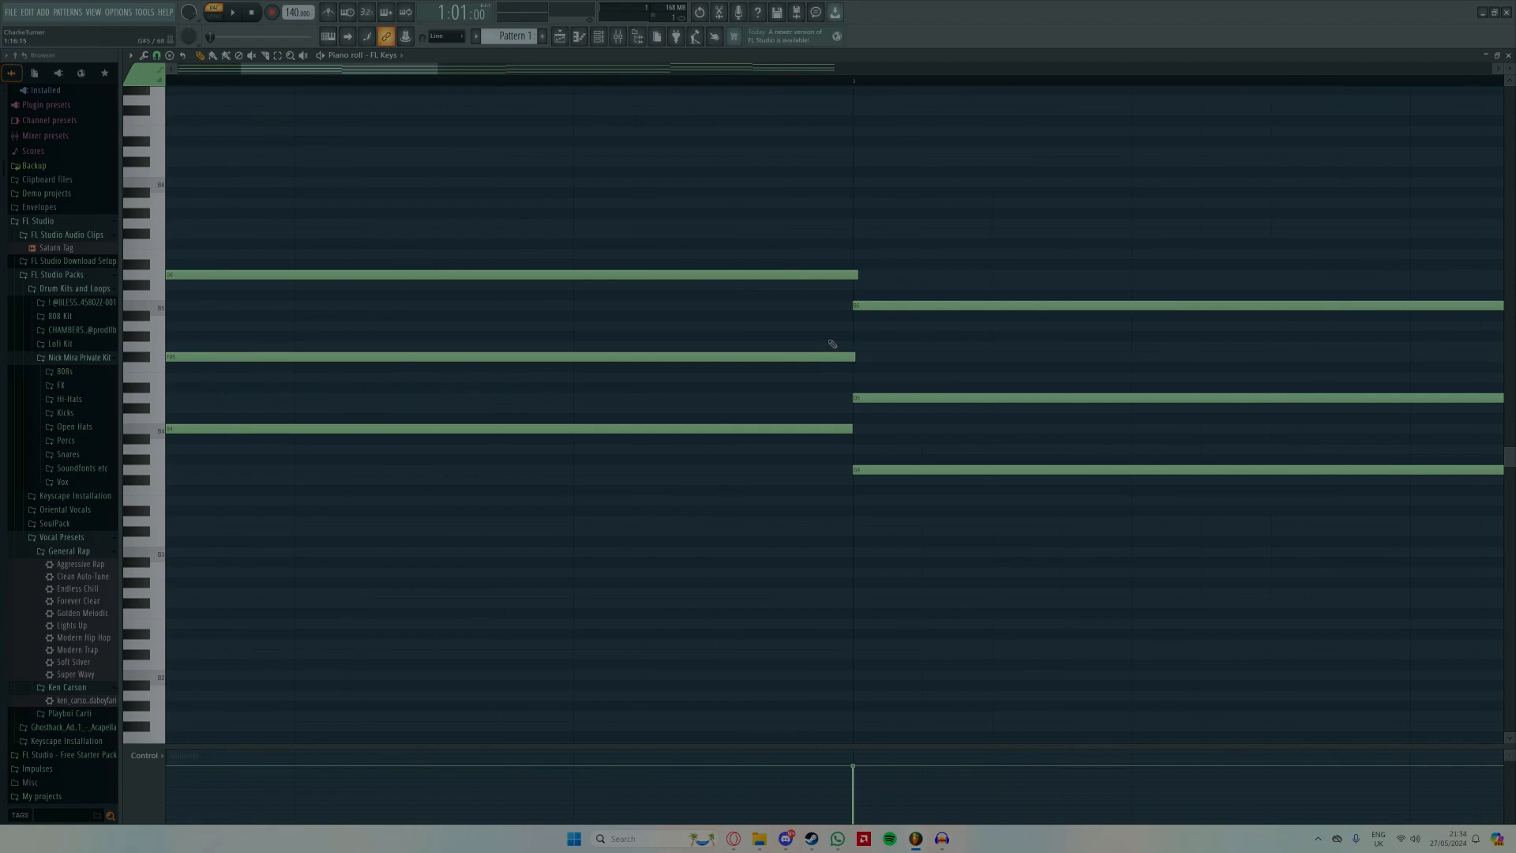
{"action": "left_click_drag", "start_coordinate": [861, 308], "coordinate": [870, 308]}
{"action": "left_click_drag", "start_coordinate": [878, 398], "coordinate": [883, 398]}
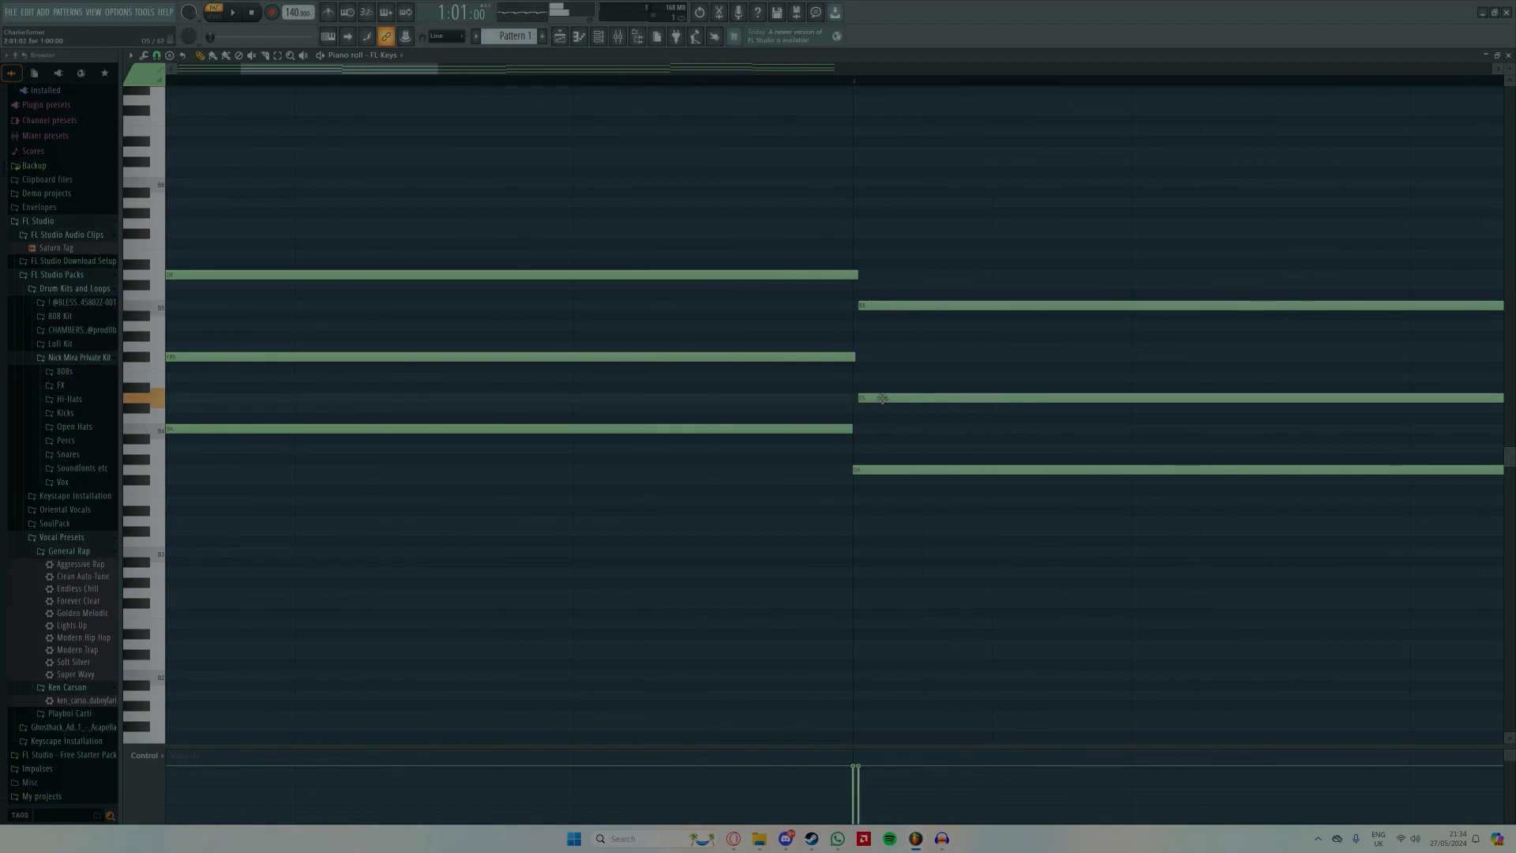
{"action": "scroll", "coordinate": [870, 402], "scroll_direction": "down", "scroll_amount": 4}
{"action": "scroll", "coordinate": [714, 395], "scroll_direction": "up", "scroll_amount": 4}
{"action": "left_click_drag", "start_coordinate": [698, 379], "coordinate": [707, 380]}
{"action": "left_click_drag", "start_coordinate": [722, 285], "coordinate": [732, 287]}
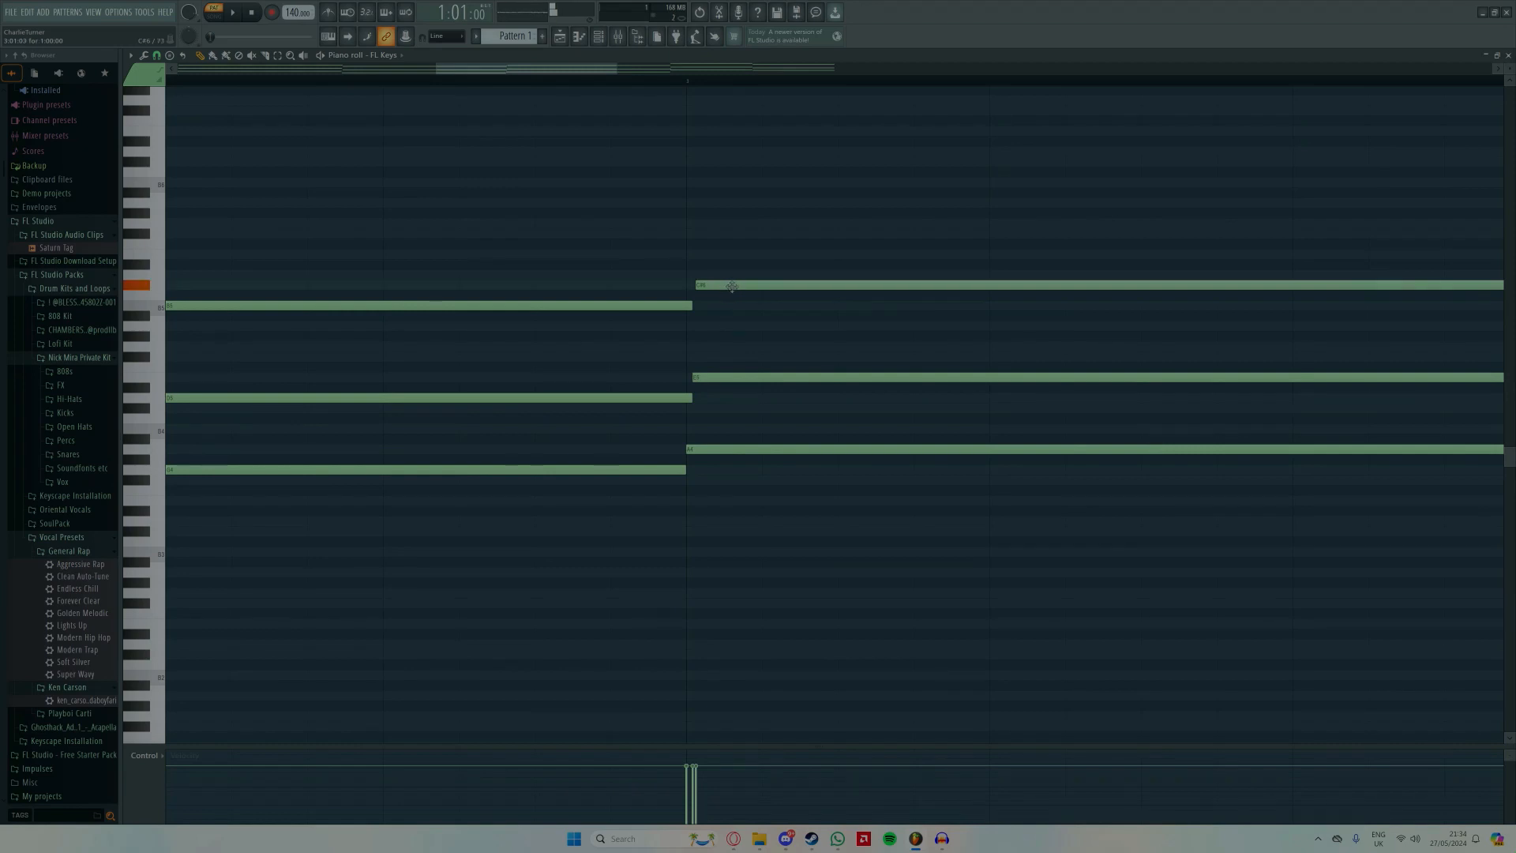
Step: Nudge the upper two notes of the first half-bar chord in bar 4 slightly later
{"action": "scroll", "coordinate": [741, 327], "scroll_direction": "down", "scroll_amount": 4}
{"action": "scroll", "coordinate": [856, 322], "scroll_direction": "up", "scroll_amount": 4}
{"action": "left_click_drag", "start_coordinate": [838, 329], "coordinate": [839, 328]}
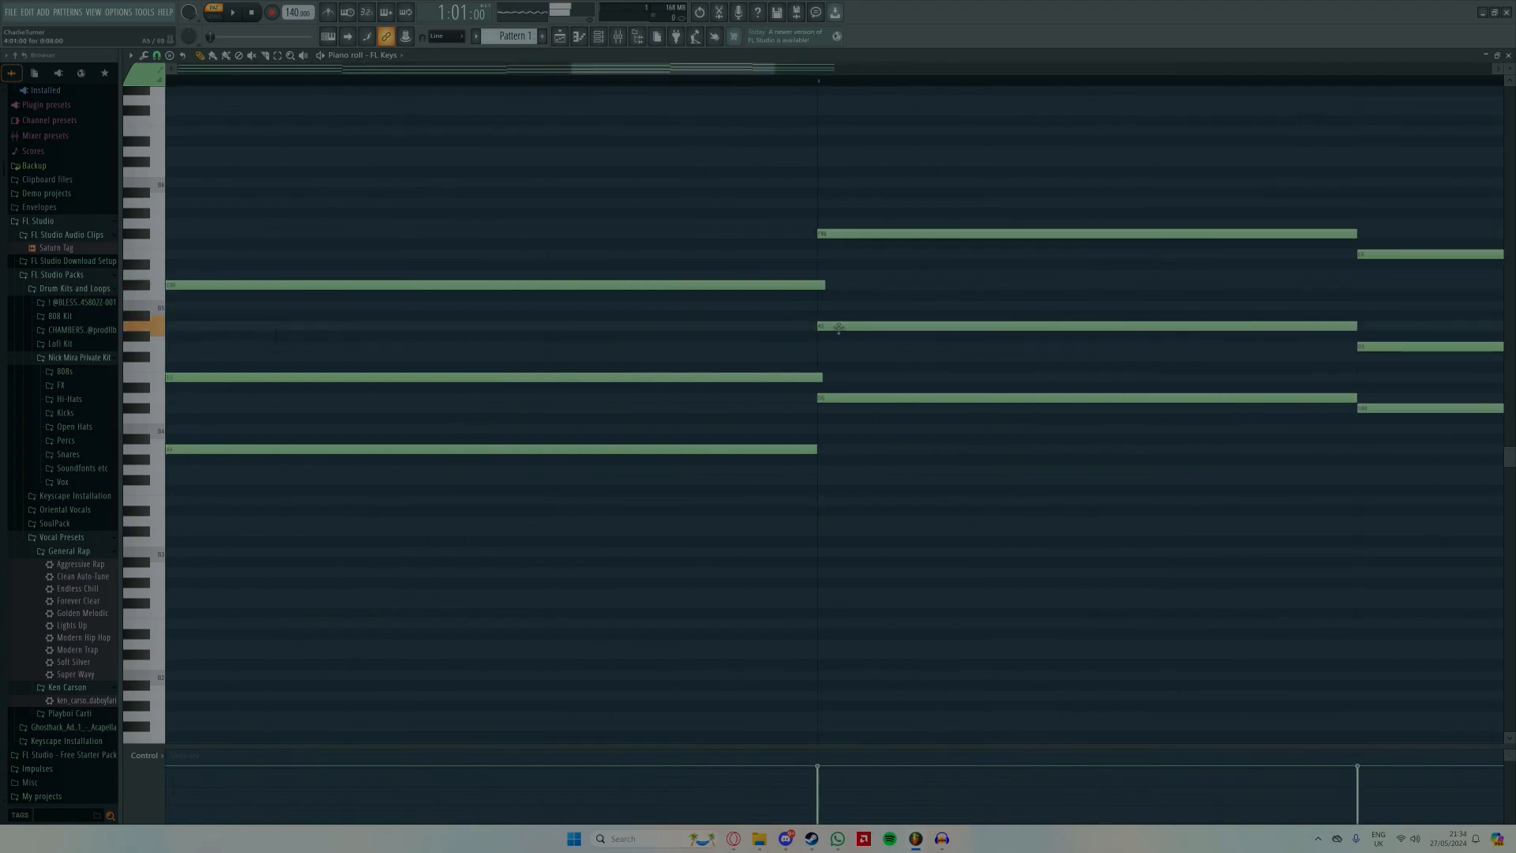
{"action": "left_click_drag", "start_coordinate": [843, 235], "coordinate": [845, 235]}
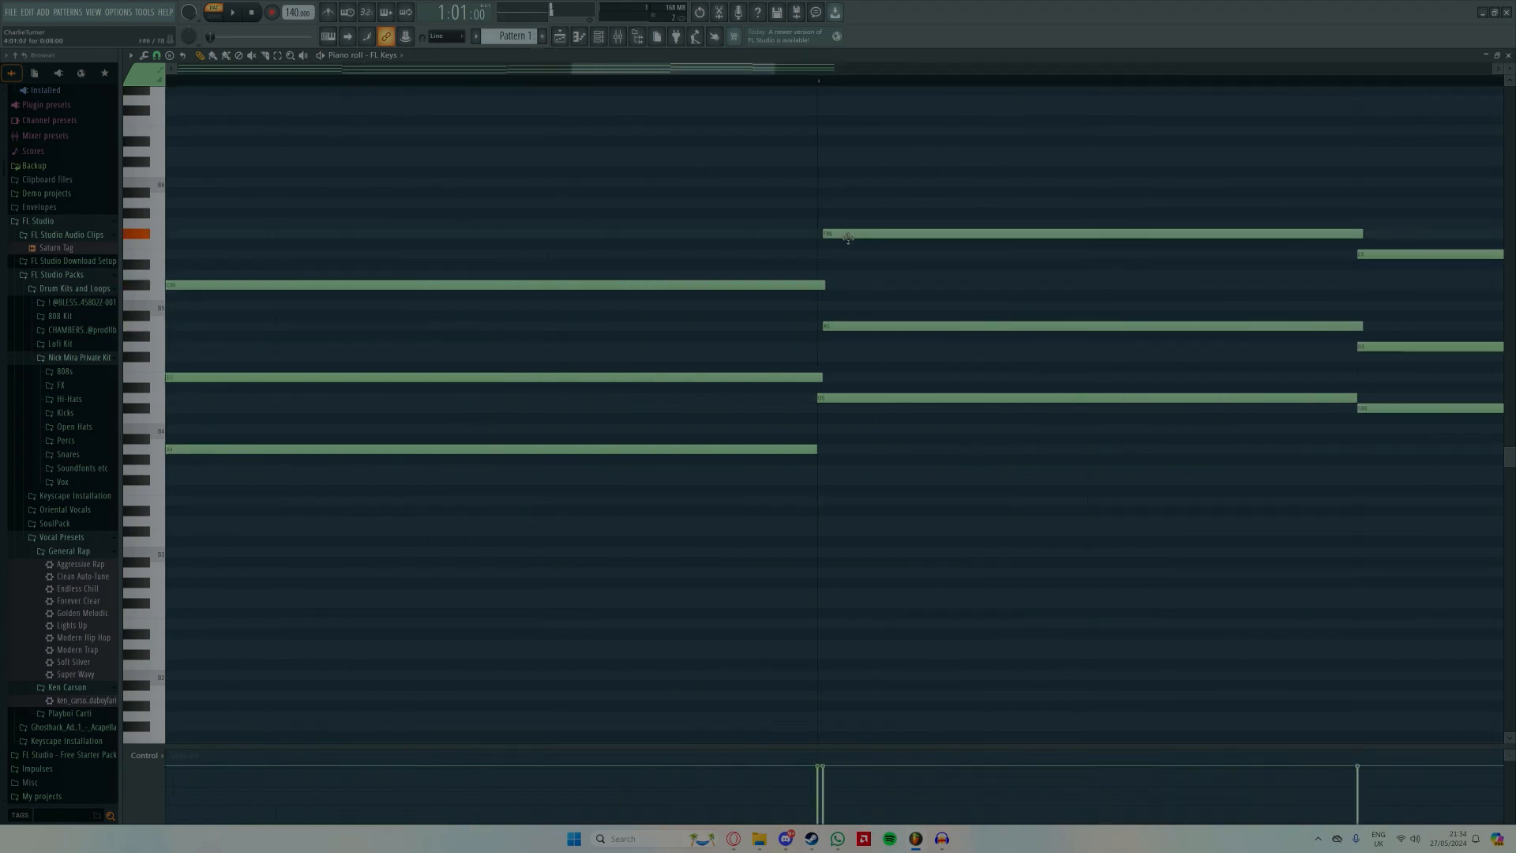
Step: Stagger the upper notes of the last bar 4 chord slightly later, ending at the bar line, and play back the progression
{"action": "scroll", "coordinate": [856, 259], "scroll_direction": "down", "scroll_amount": 4}
{"action": "scroll", "coordinate": [1153, 352], "scroll_direction": "up", "scroll_amount": 4}
{"action": "left_click_drag", "start_coordinate": [1033, 346], "coordinate": [1036, 346]}
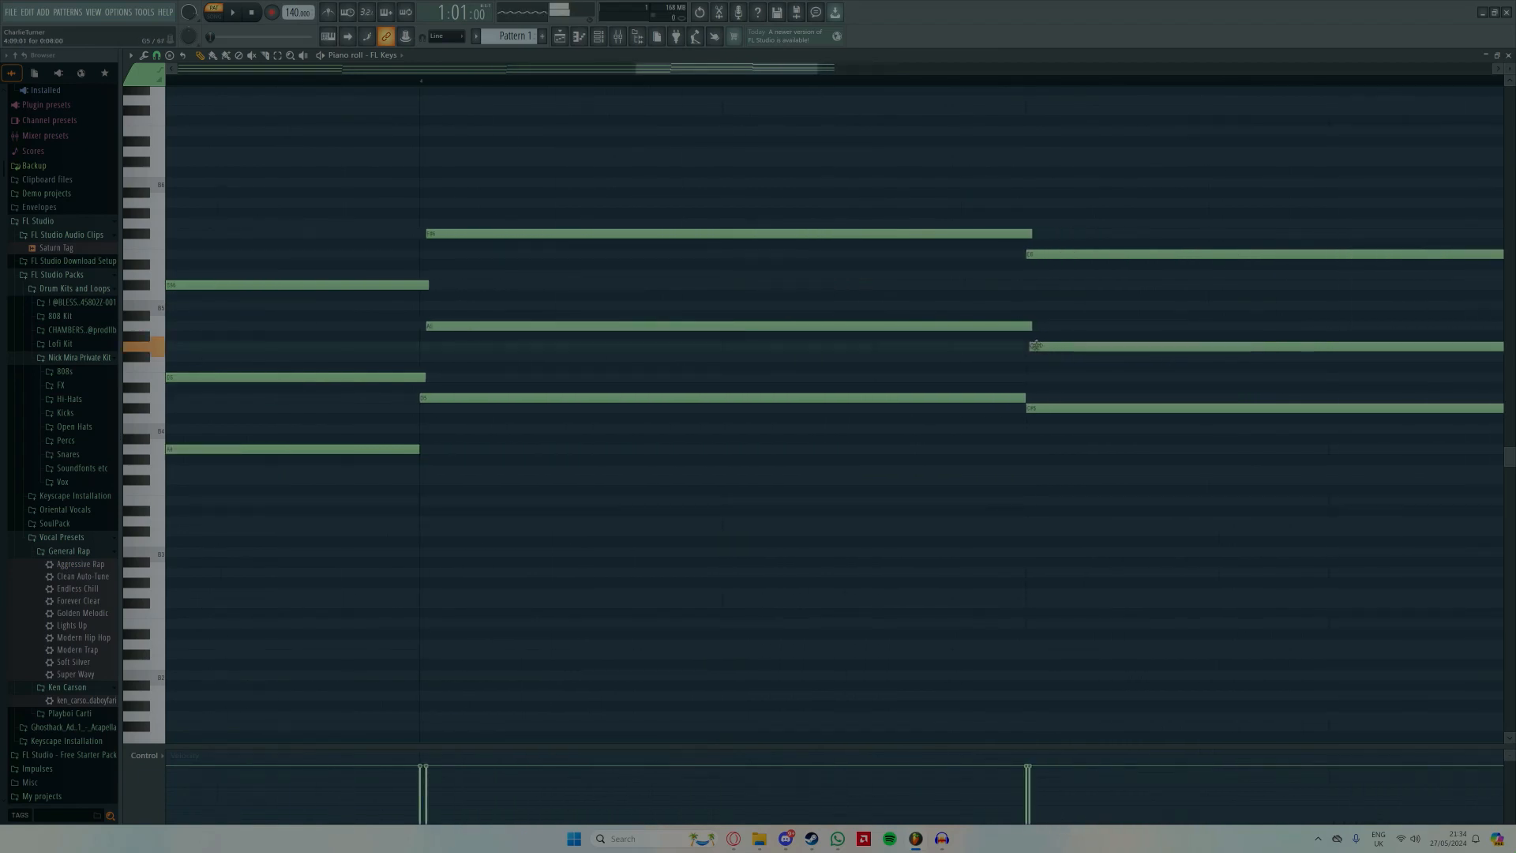
{"action": "scroll", "coordinate": [1047, 256], "scroll_direction": "down", "scroll_amount": 4}
{"action": "scroll", "coordinate": [988, 332], "scroll_direction": "up", "scroll_amount": 4}
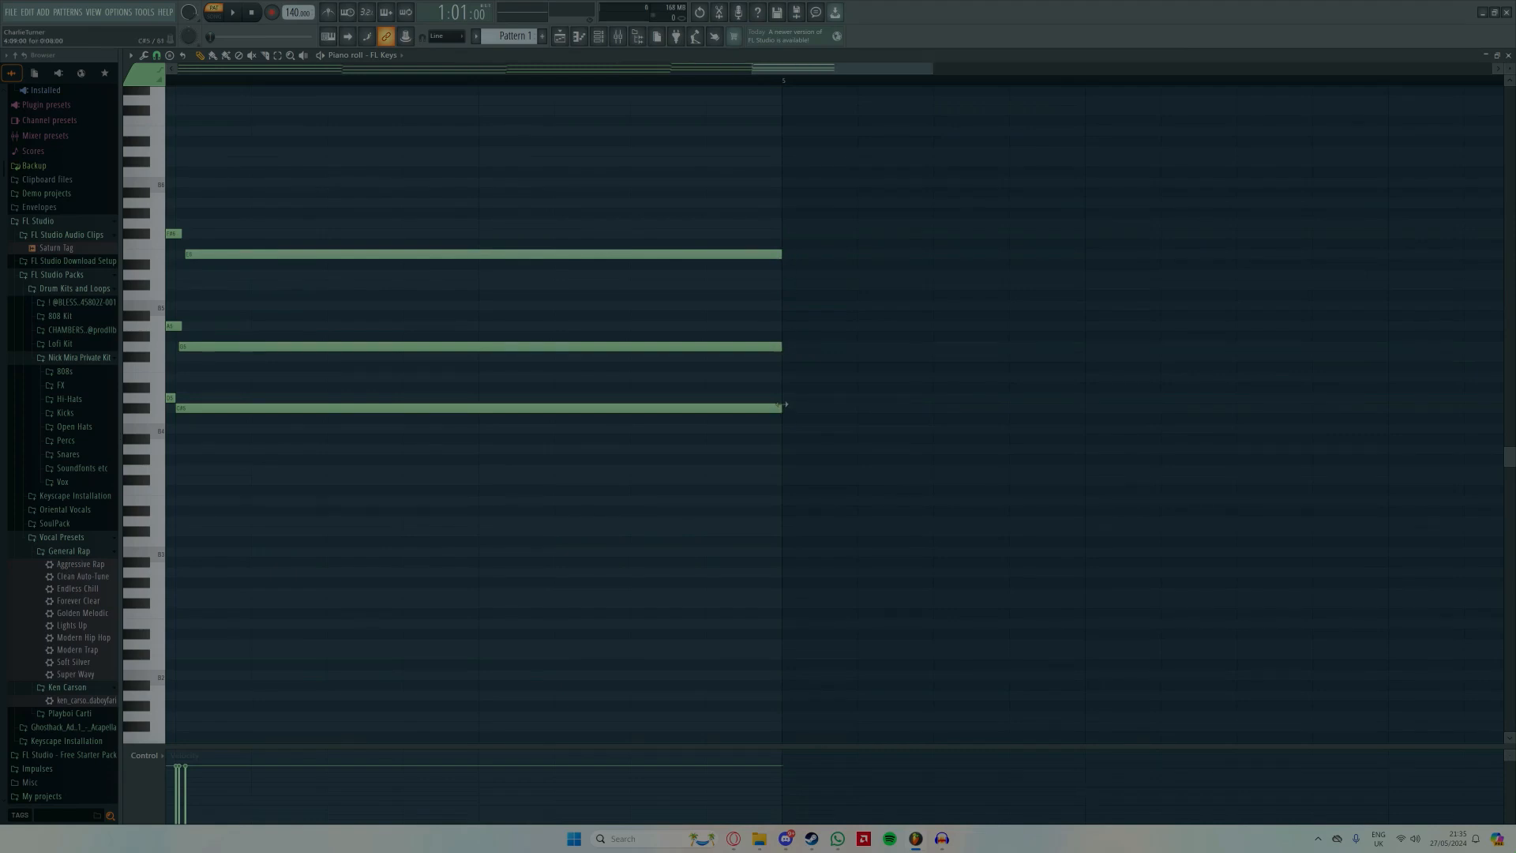
{"action": "scroll", "coordinate": [782, 404], "scroll_direction": "down", "scroll_amount": 4}
{"action": "key", "text": "space"}
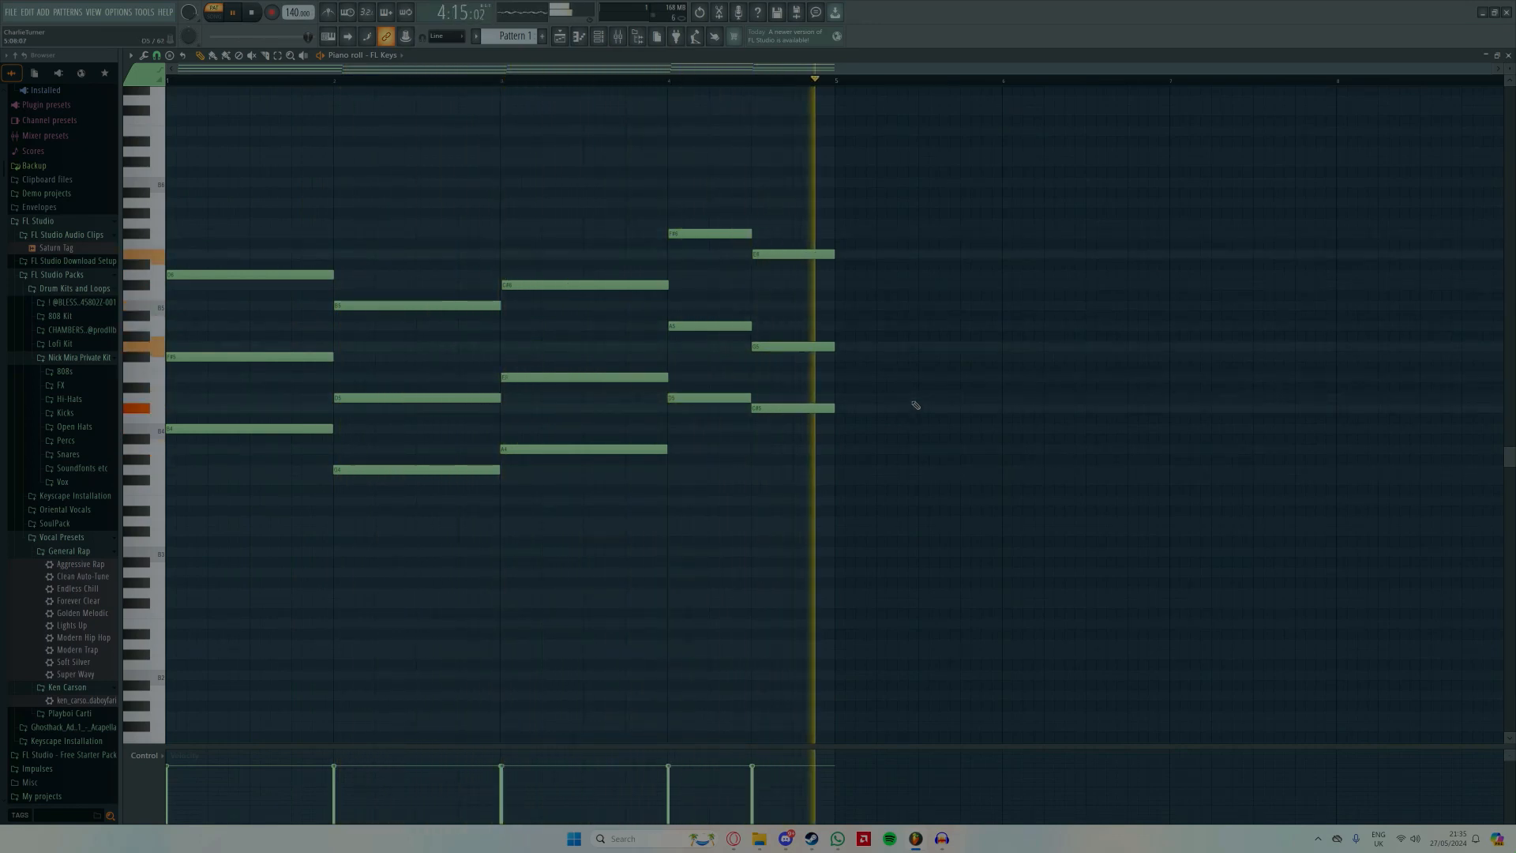
{"action": "key", "text": "space"}
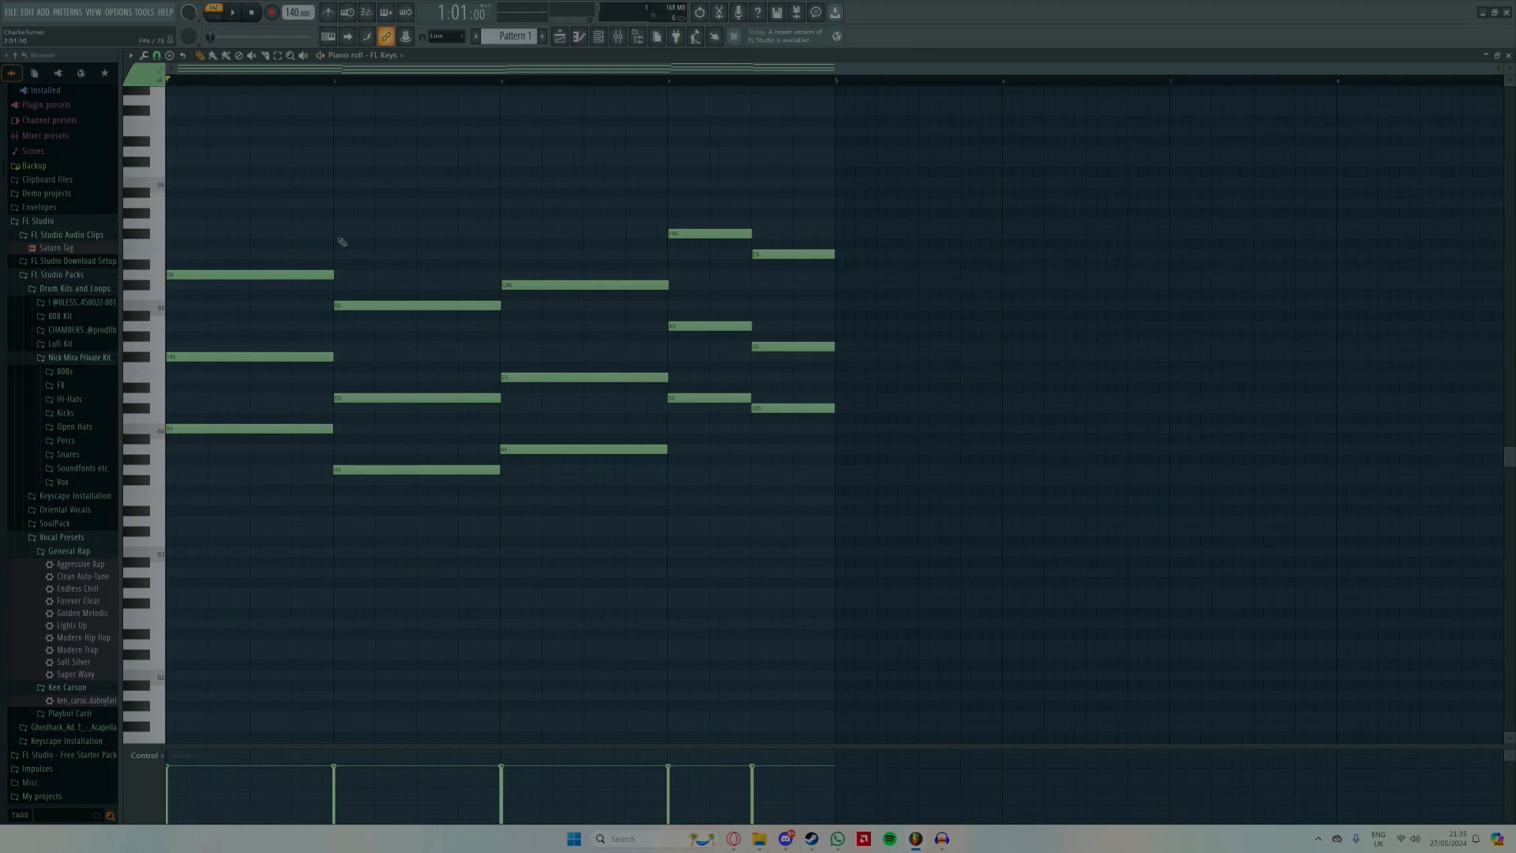
Step: Randomize the volume levels of all chord notes by about 15% with no panning variation and accept it
{"action": "key", "text": "ctrl+a"}
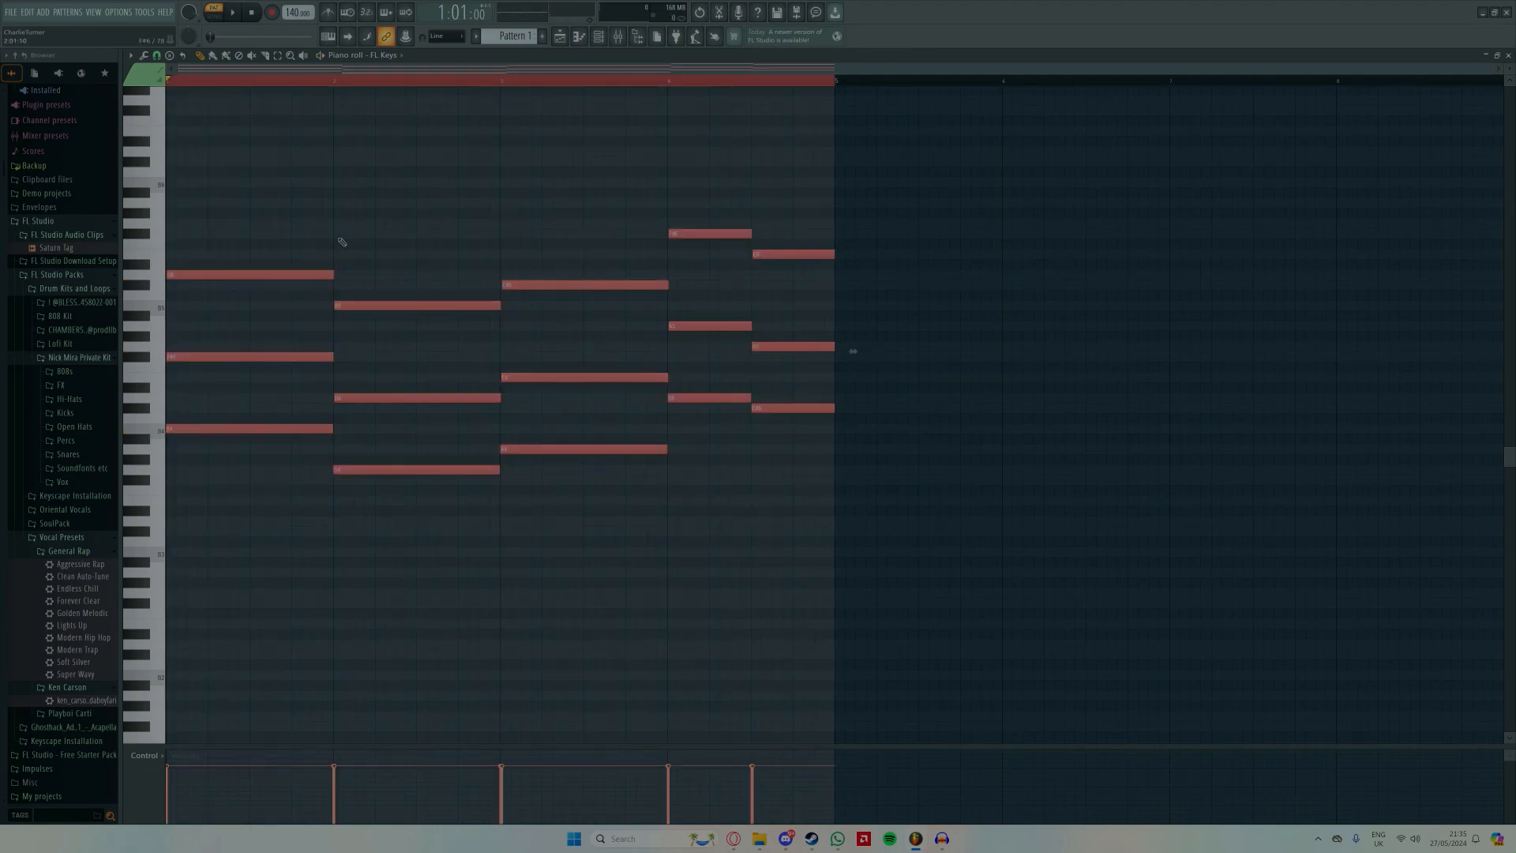
{"action": "left_click", "coordinate": [146, 57]}
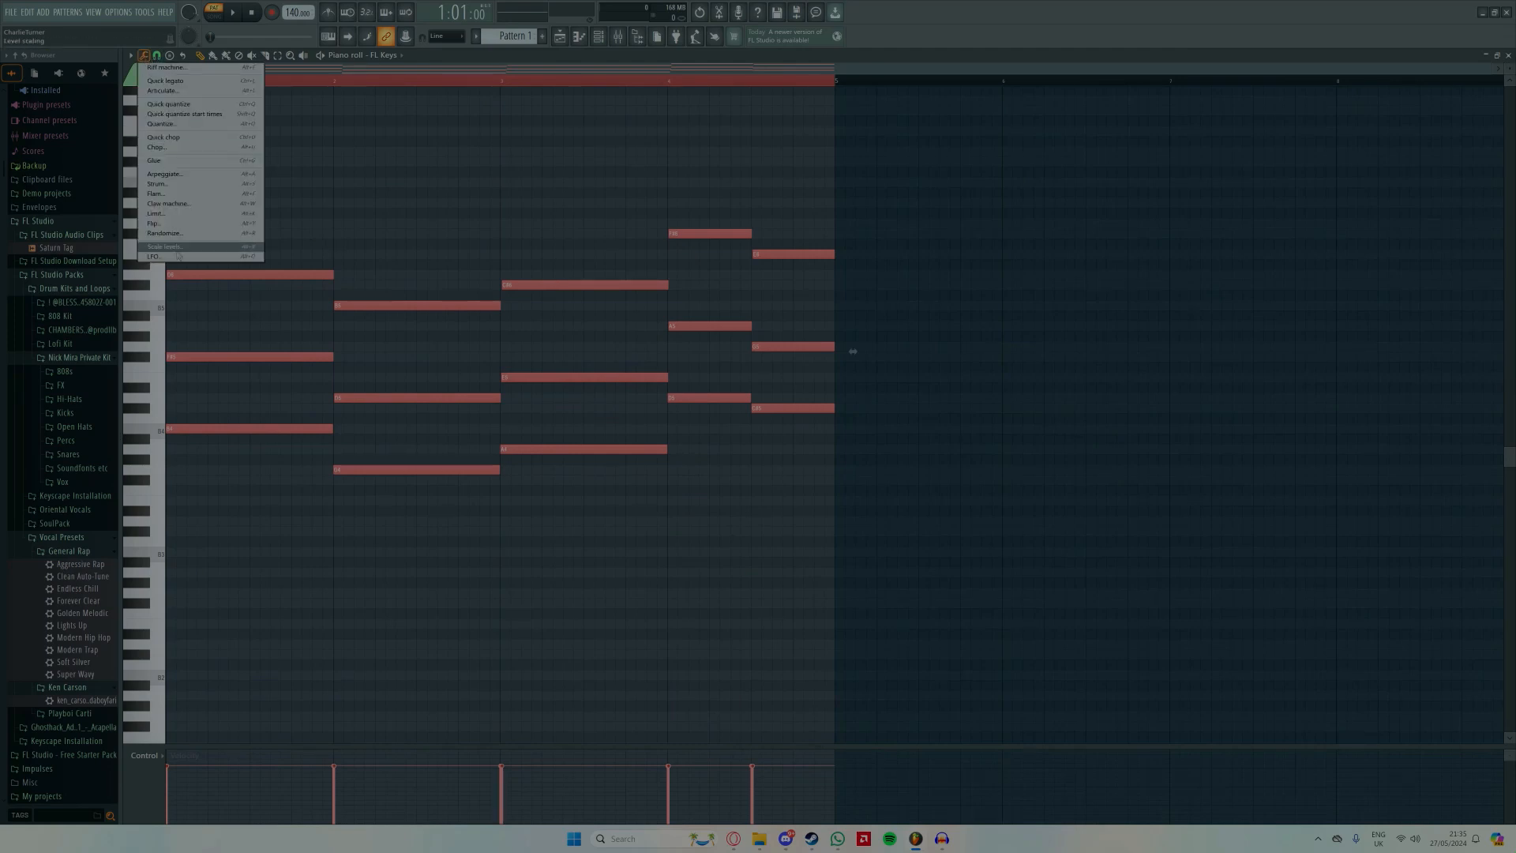
{"action": "left_click", "coordinate": [178, 234]}
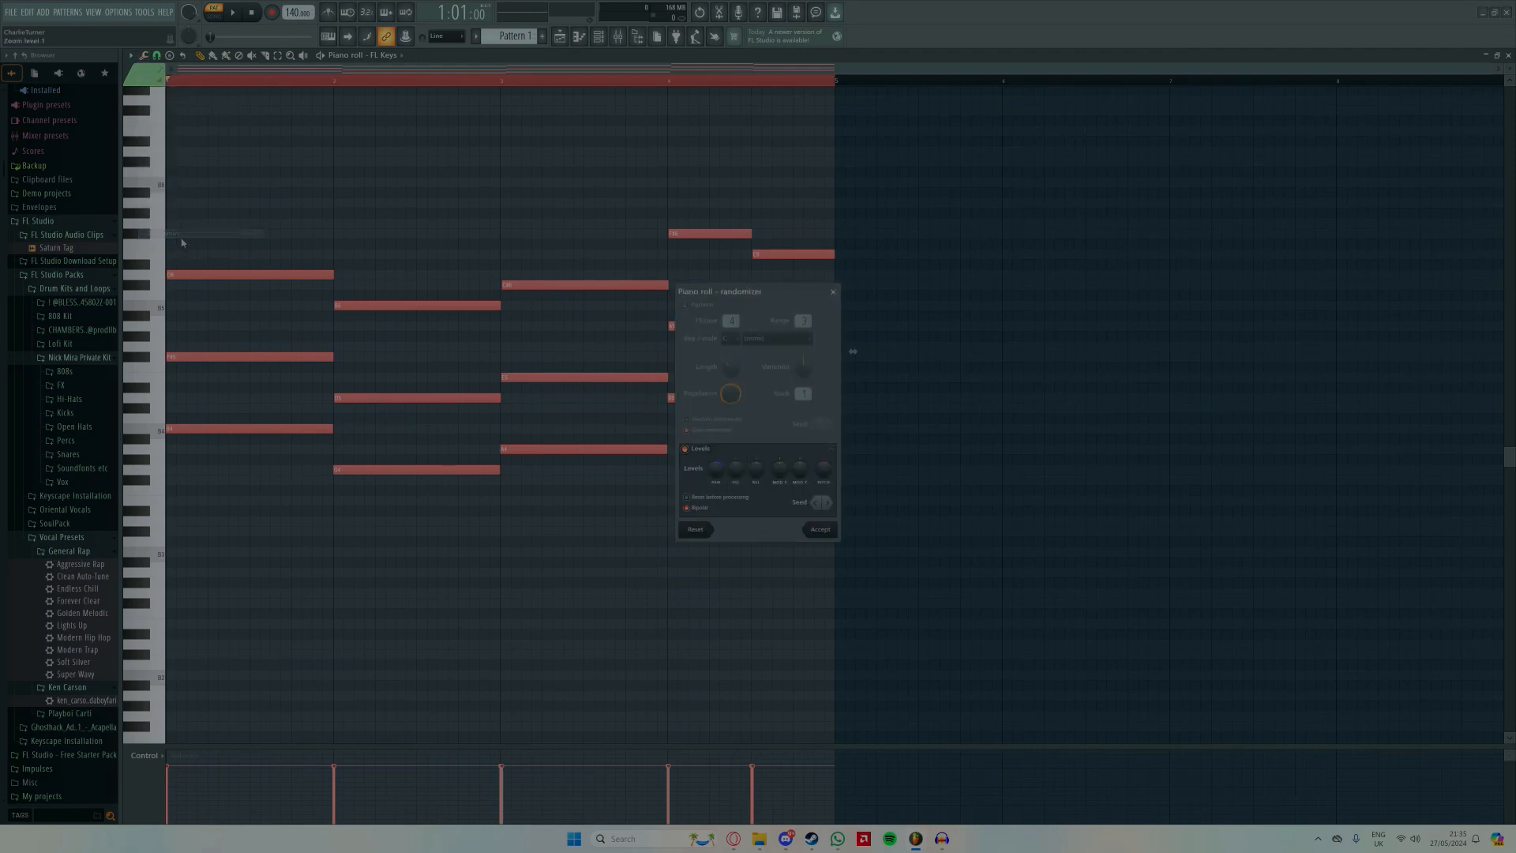
{"action": "left_click_drag", "start_coordinate": [728, 474], "coordinate": [728, 462]}
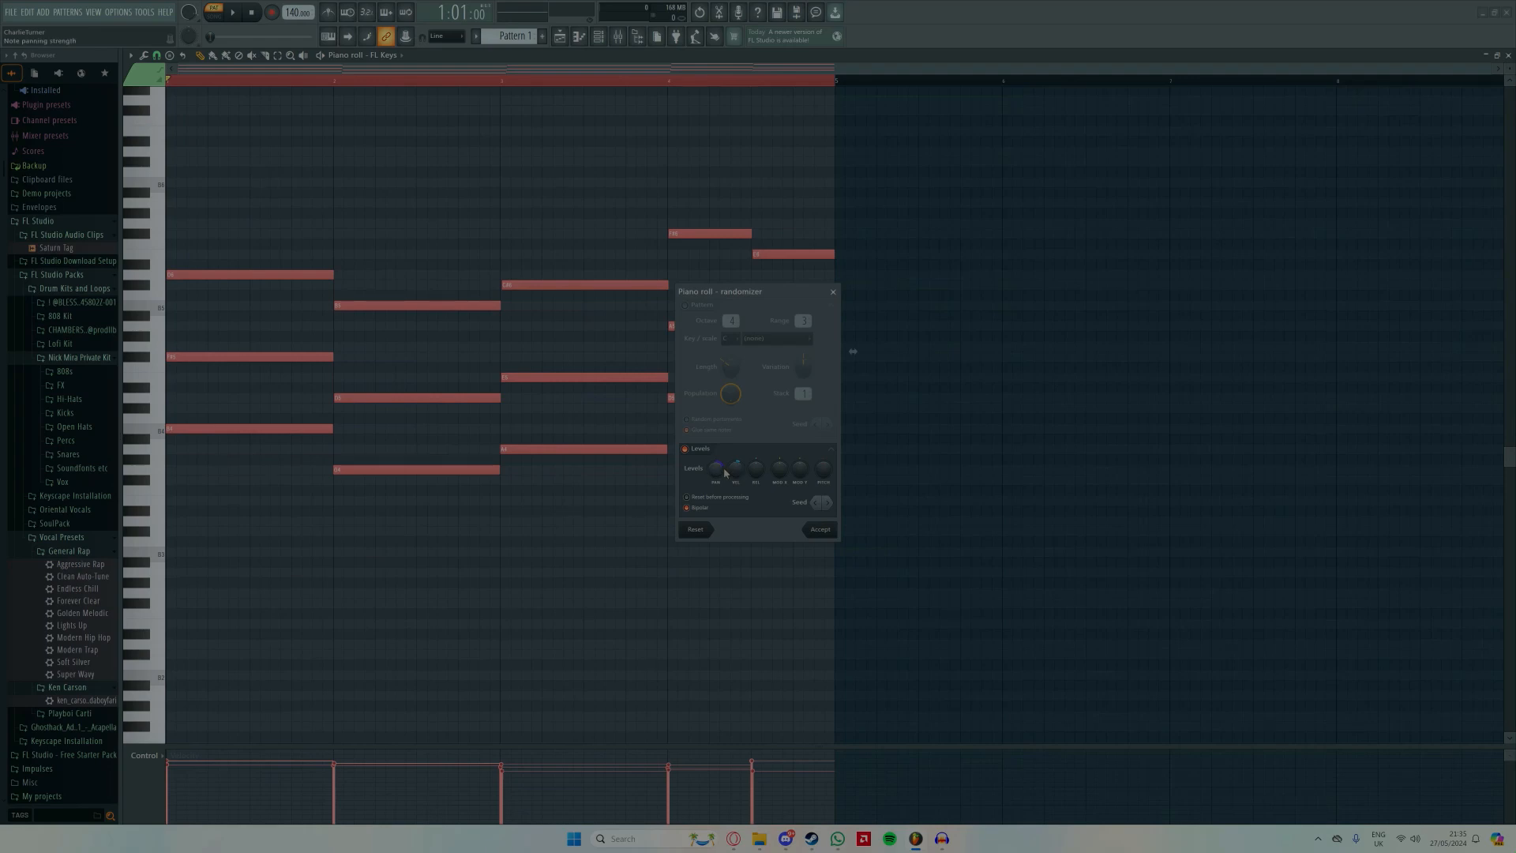
{"action": "left_click_drag", "start_coordinate": [742, 474], "coordinate": [742, 458]}
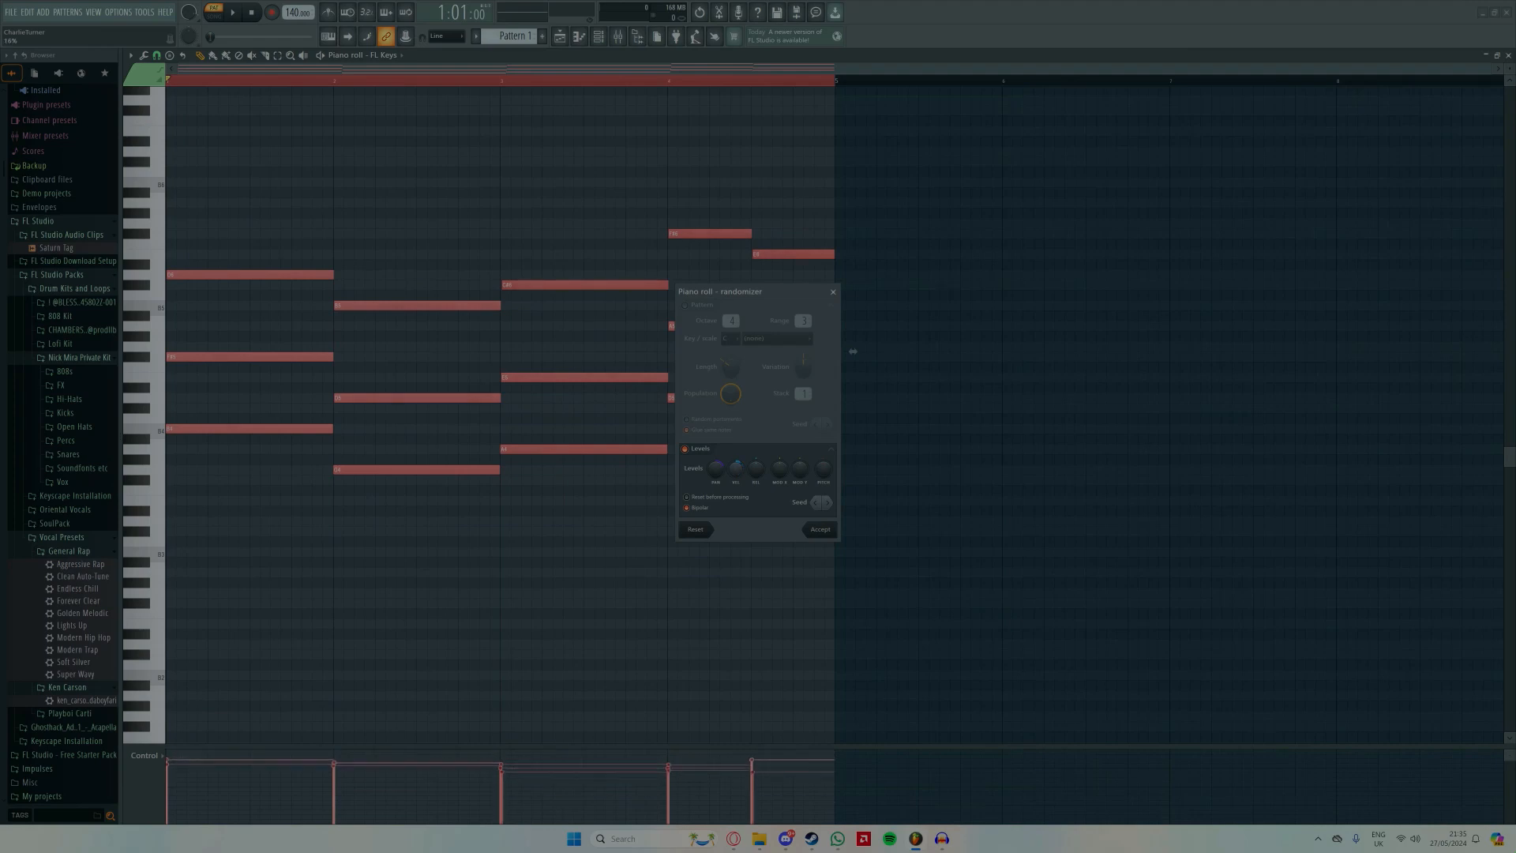
{"action": "key", "text": "space"}
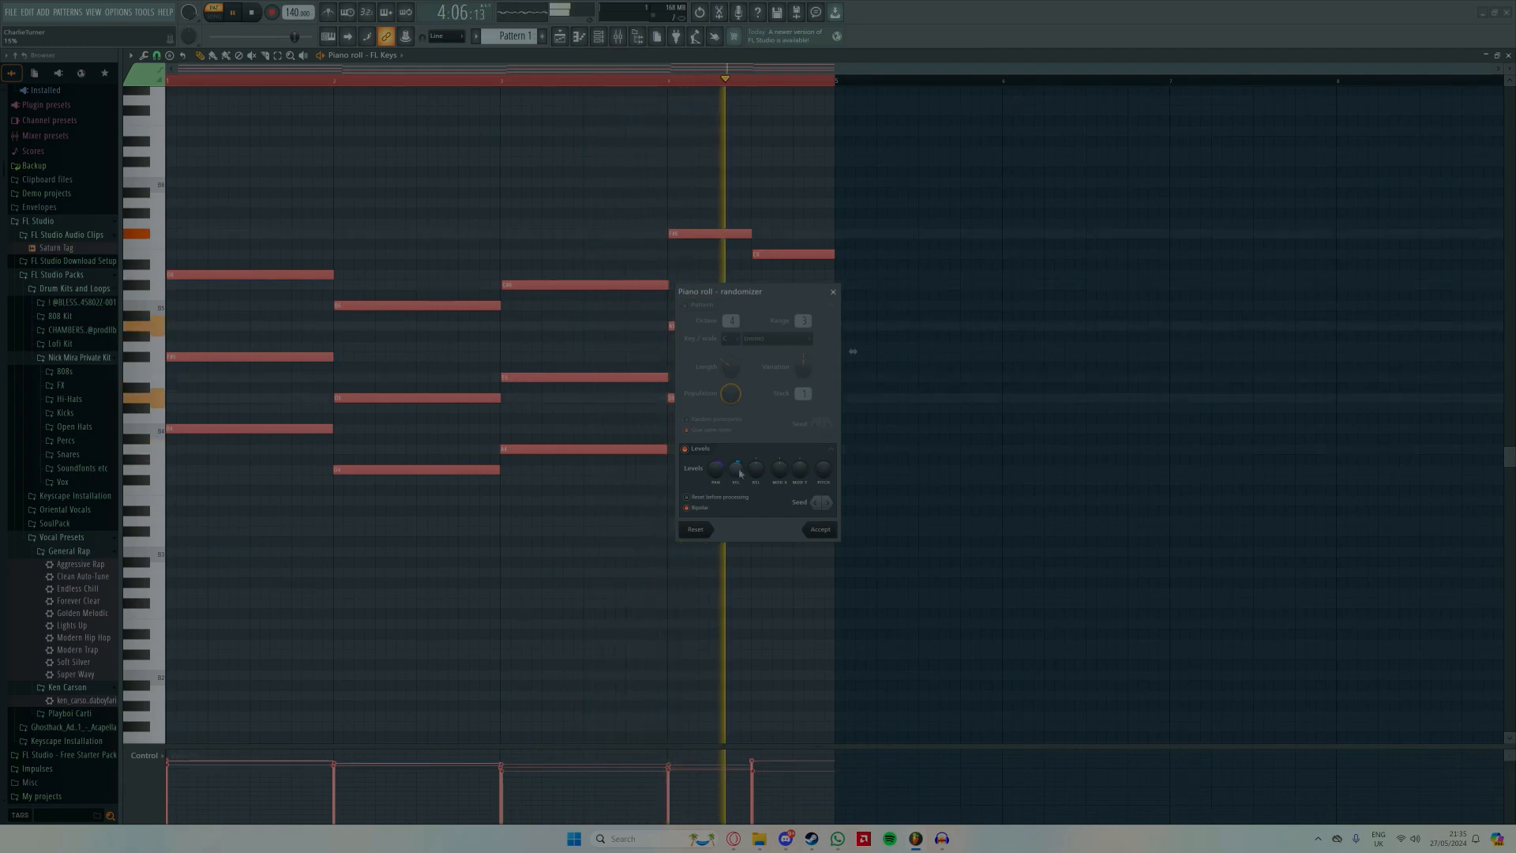
{"action": "key", "text": "space"}
{"action": "left_click_drag", "start_coordinate": [725, 472], "coordinate": [724, 464]}
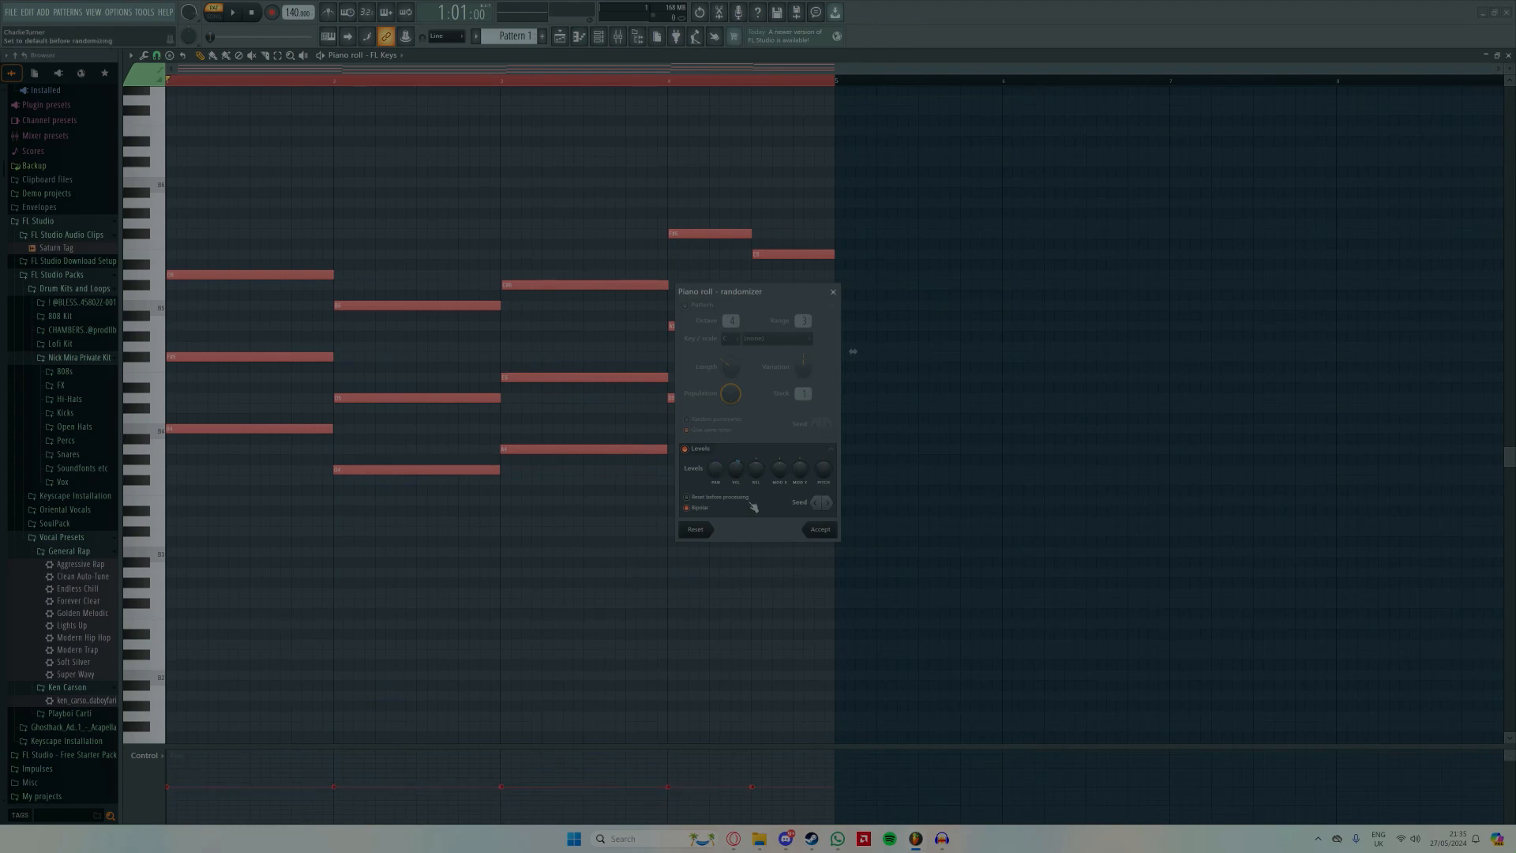
{"action": "left_click", "coordinate": [827, 534]}
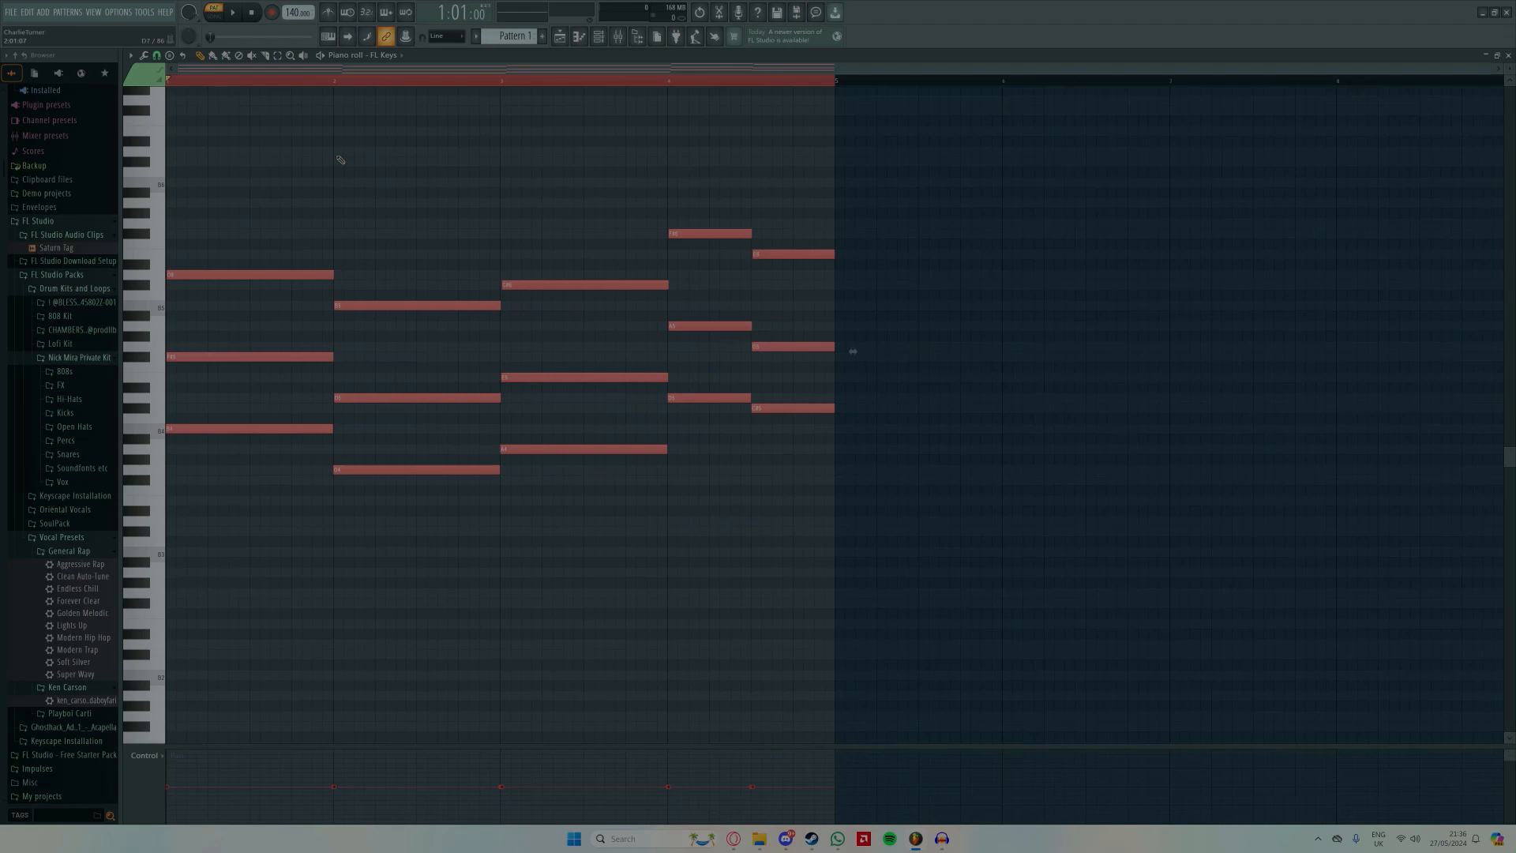
Step: Set the piano roll snap back to Main
{"action": "left_click", "coordinate": [157, 57]}
{"action": "left_click", "coordinate": [165, 71]}
{"action": "left_click", "coordinate": [182, 228]}
{"action": "right_click", "coordinate": [210, 227]}
Step: Draw melody notes G6 on beat 1.5 and F#6 on beat 2 of bar 1, joined with quick legato, and play them back
{"action": "scroll", "coordinate": [179, 247], "scroll_direction": "up", "scroll_amount": 2}
{"action": "scroll", "coordinate": [180, 257], "scroll_direction": "down", "scroll_amount": 2}
{"action": "scroll", "coordinate": [180, 289], "scroll_direction": "up", "scroll_amount": 2}
{"action": "scroll", "coordinate": [180, 290], "scroll_direction": "up", "scroll_amount": 3}
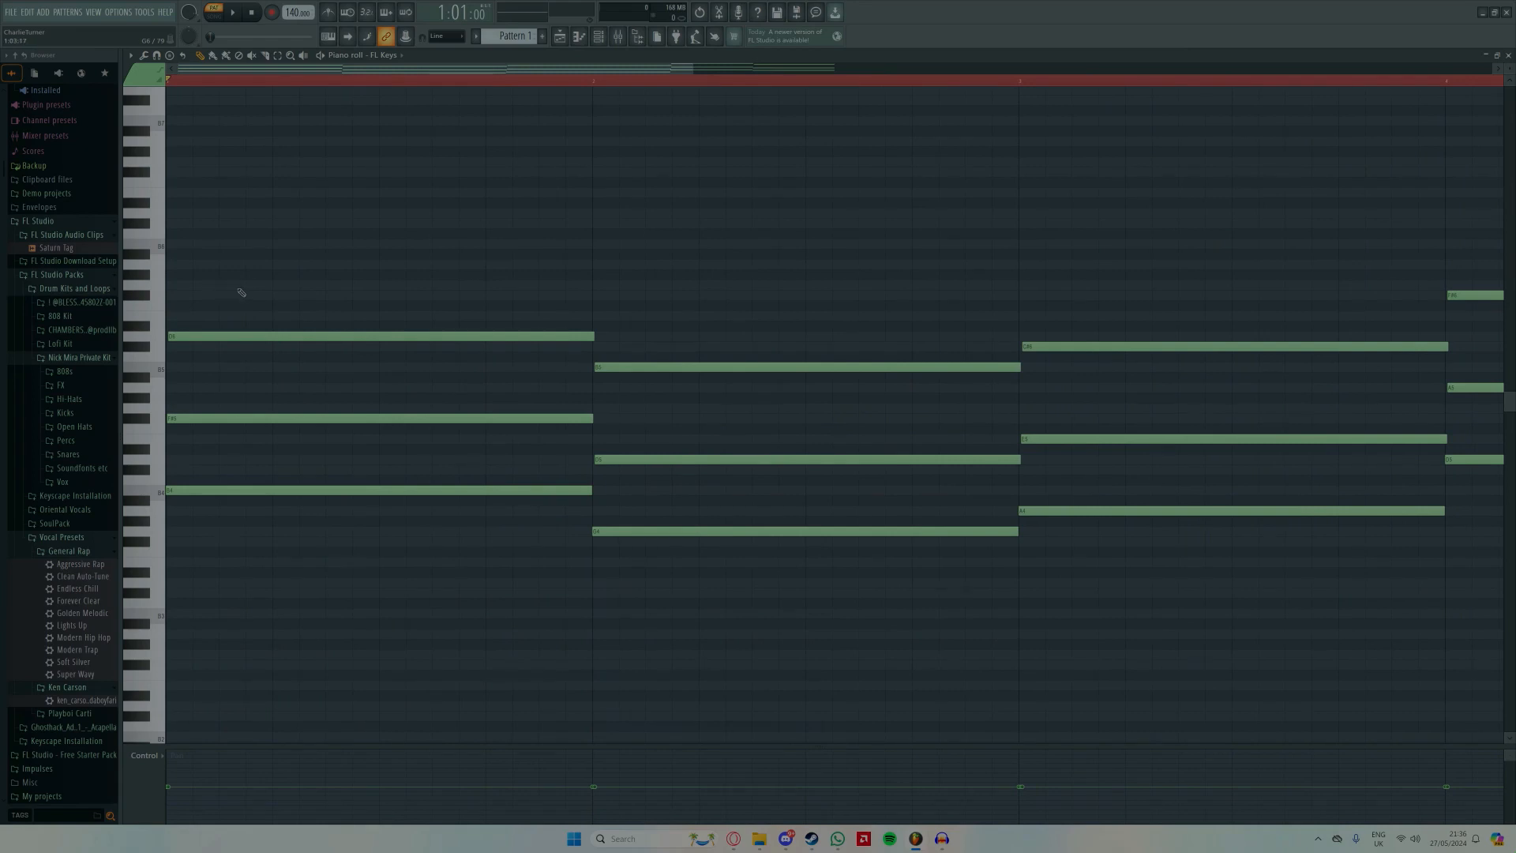
{"action": "left_click", "coordinate": [222, 286]}
{"action": "left_click", "coordinate": [271, 299]}
{"action": "left_click_drag", "start_coordinate": [332, 308], "coordinate": [271, 259], "text": "ctrl"}
{"action": "key", "text": "ctrl+l"}
{"action": "key", "text": "space"}
{"action": "scroll", "coordinate": [273, 263], "scroll_direction": "down", "scroll_amount": 3}
{"action": "key", "text": "space"}
{"action": "key", "text": "space"}
Step: Add melody notes D6 on beat 3 and E6 on beat 4 of bar 1 and play back the melody
{"action": "left_click_drag", "start_coordinate": [291, 316], "coordinate": [317, 347]}
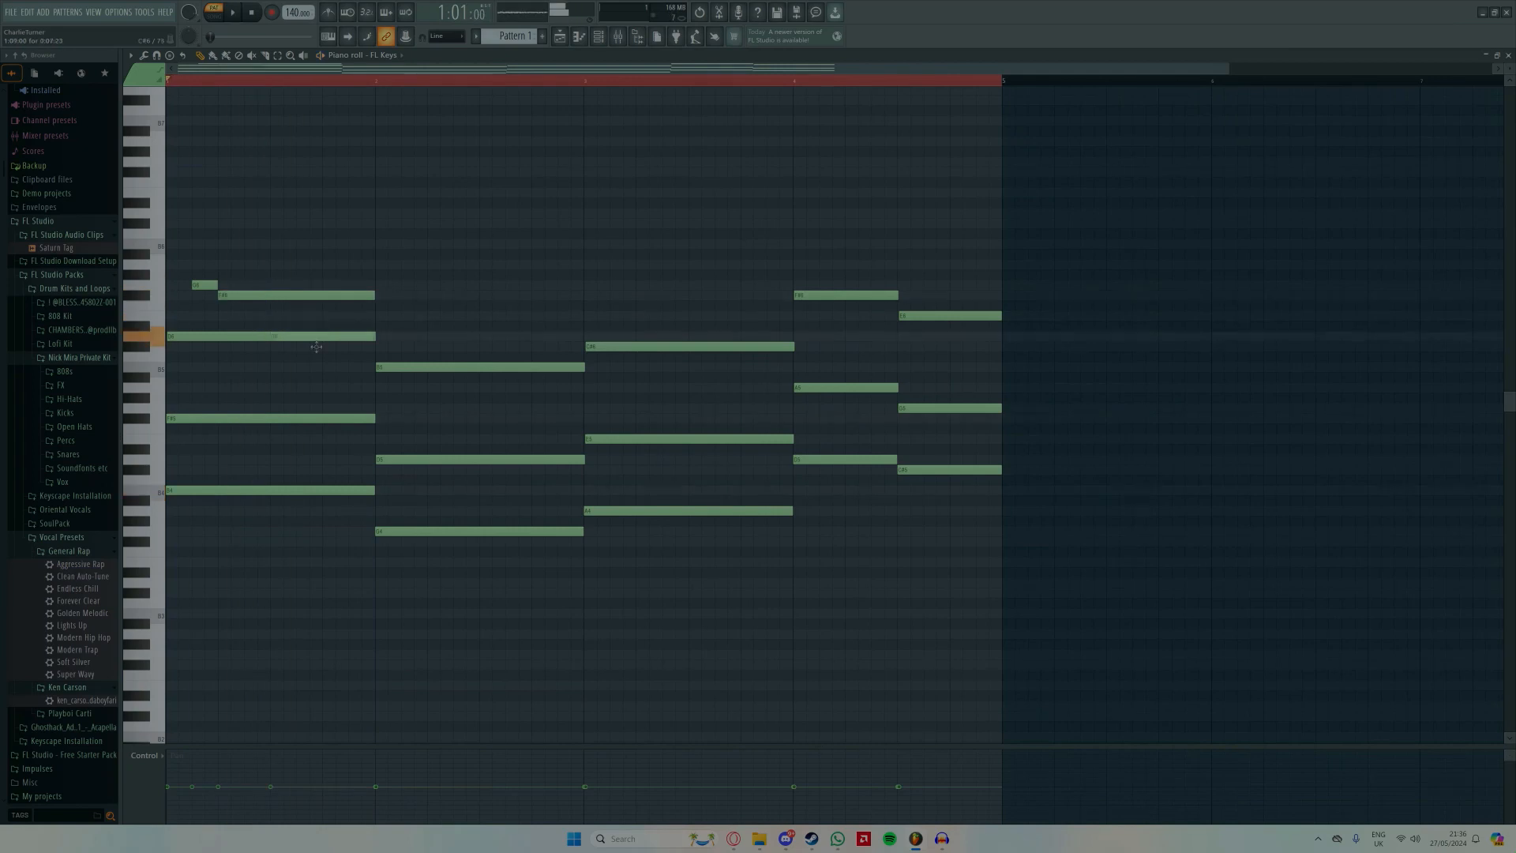
{"action": "left_click", "coordinate": [328, 315]}
{"action": "key", "text": "space"}
{"action": "key", "text": "space"}
Step: Add half-bar melody notes B6 on beat 1, F#6 on beat 2 and E6 on beat 3.5 of bar 2, checking by playback
{"action": "left_click", "coordinate": [382, 245]}
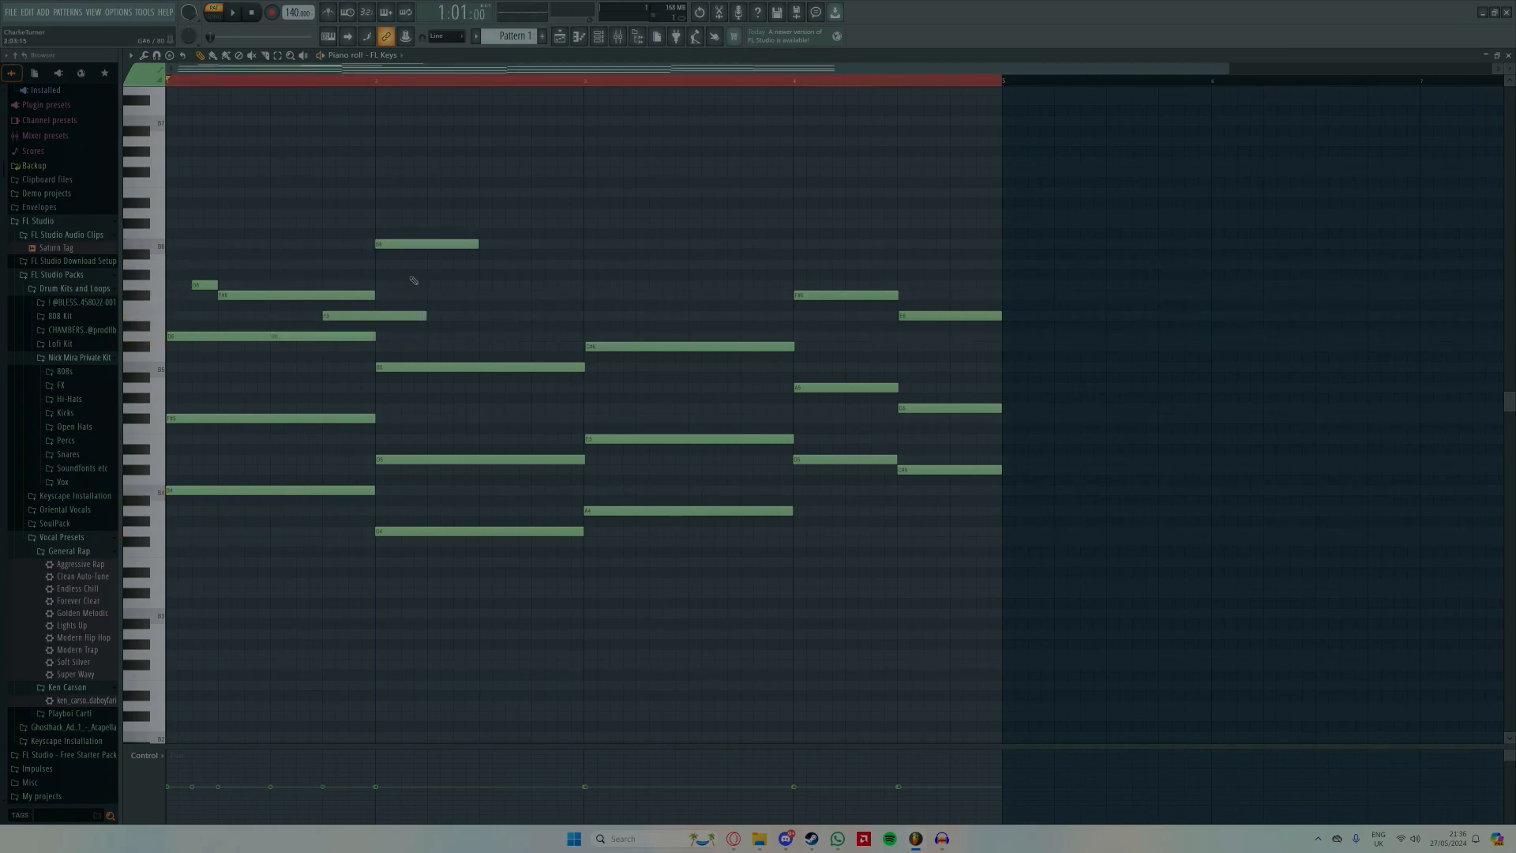
{"action": "left_click", "coordinate": [433, 296]}
{"action": "key", "text": "space"}
{"action": "key", "text": "space"}
{"action": "left_click", "coordinate": [485, 337]}
{"action": "right_click", "coordinate": [517, 338]}
{"action": "key", "text": "space"}
{"action": "key", "text": "space"}
{"action": "key", "text": "space"}
{"action": "left_click", "coordinate": [513, 316]}
{"action": "key", "text": "space"}
{"action": "key", "text": "space"}
Step: Add a descending melody of D7, C#7, B6 and A6 on beats 1, 1.5, 2 and 3 of bar 3, checking by playback
{"action": "left_click", "coordinate": [589, 245]}
{"action": "left_click", "coordinate": [591, 214]}
{"action": "left_click", "coordinate": [616, 225]}
{"action": "left_click_drag", "start_coordinate": [616, 244], "coordinate": [669, 245]}
{"action": "key", "text": "space"}
{"action": "scroll", "coordinate": [584, 268], "scroll_direction": "down", "scroll_amount": 2}
{"action": "key", "text": "space"}
{"action": "left_click", "coordinate": [588, 266]}
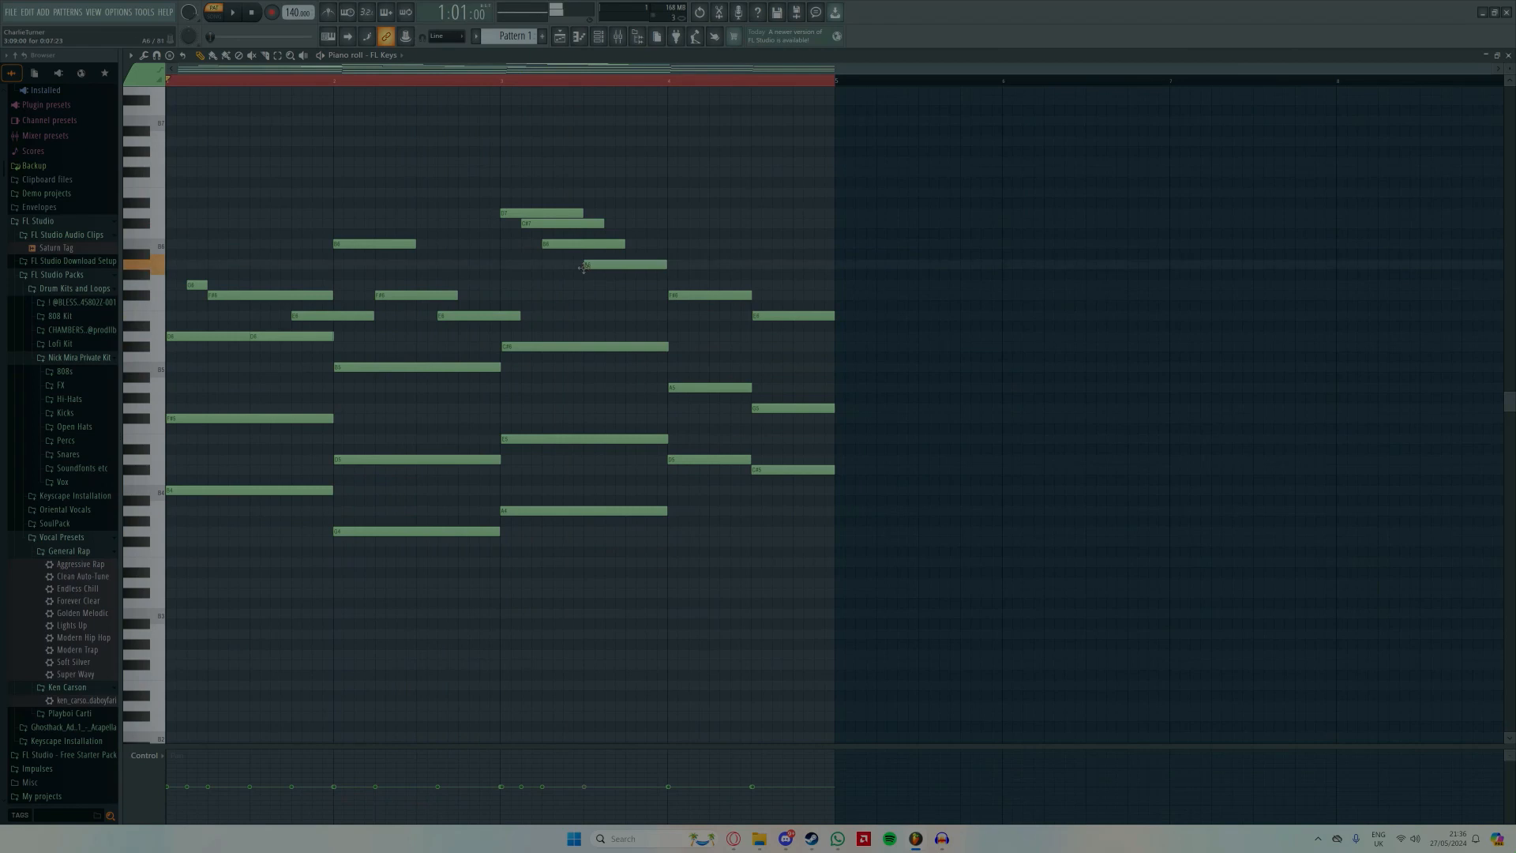
Step: Add melody notes B6, A6, D7 and C#7 on the four beats of bar 4 and start playback
{"action": "left_click", "coordinate": [673, 246]}
{"action": "left_click", "coordinate": [710, 267]}
{"action": "left_click", "coordinate": [754, 214]}
{"action": "left_click", "coordinate": [796, 225]}
{"action": "key", "text": "space"}
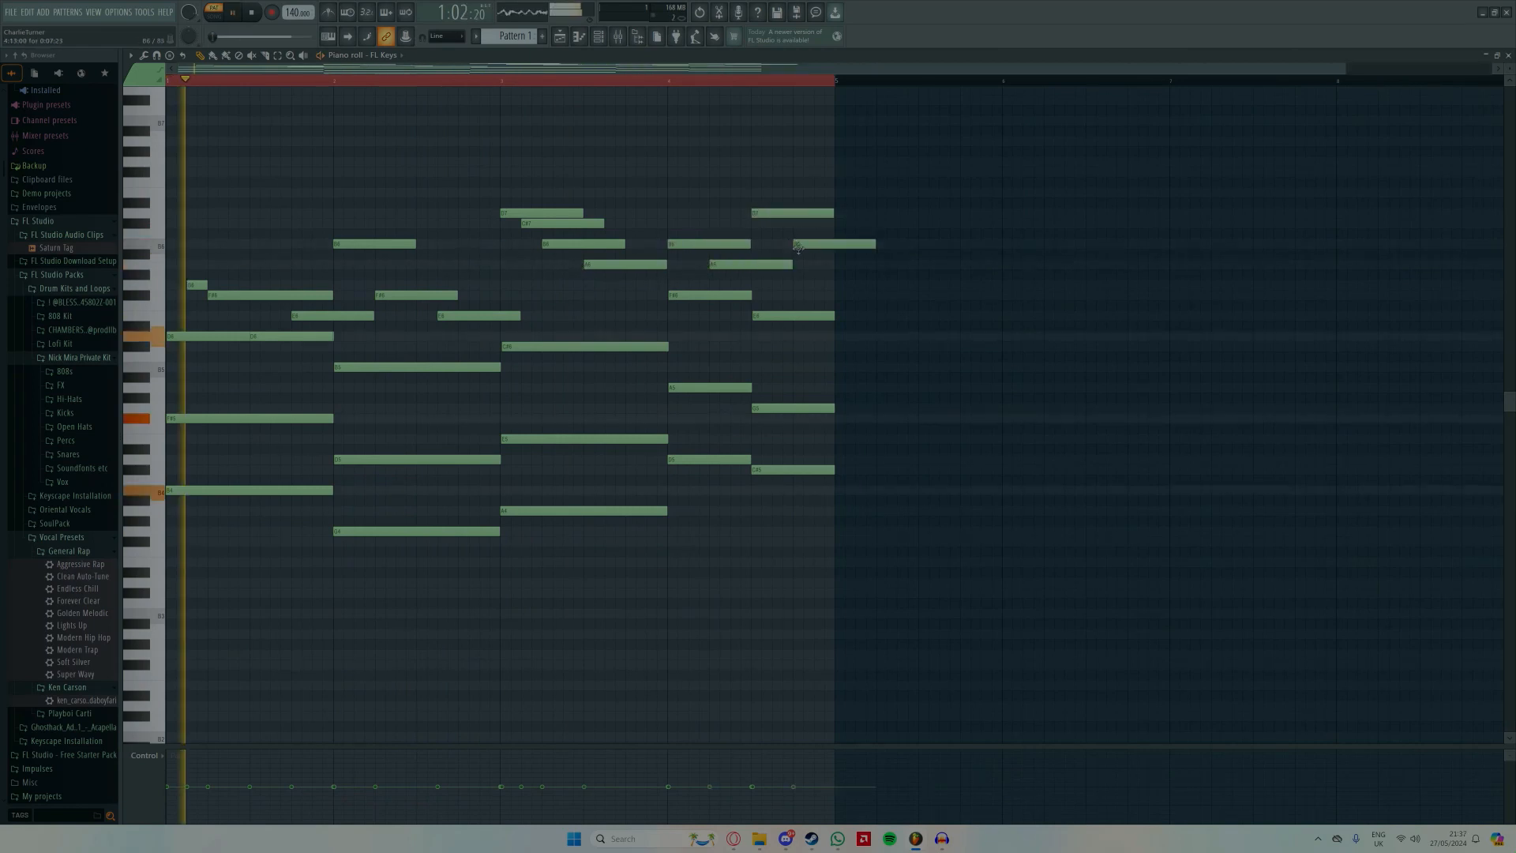
Step: Delete the D7 and C#7 melody notes in the second half of bar 4 while the pattern plays
{"action": "left_click_drag", "start_coordinate": [875, 310], "coordinate": [193, 83]}
{"action": "scroll", "coordinate": [505, 262], "scroll_direction": "down", "scroll_amount": 1}
{"action": "left_click", "coordinate": [699, 182]}
{"action": "right_click", "coordinate": [702, 180]}
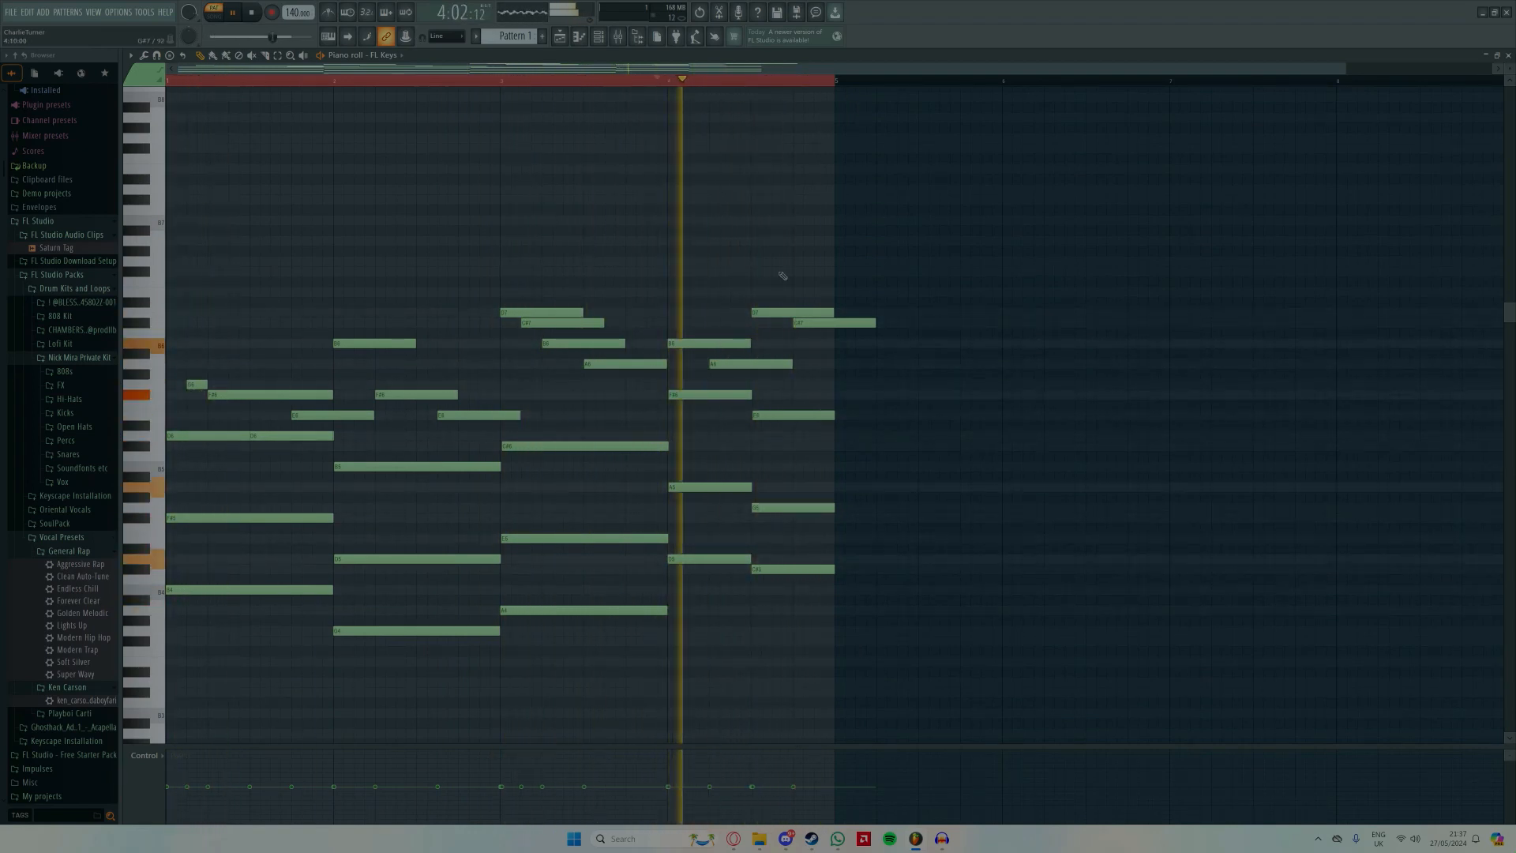
{"action": "right_click", "coordinate": [798, 317]}
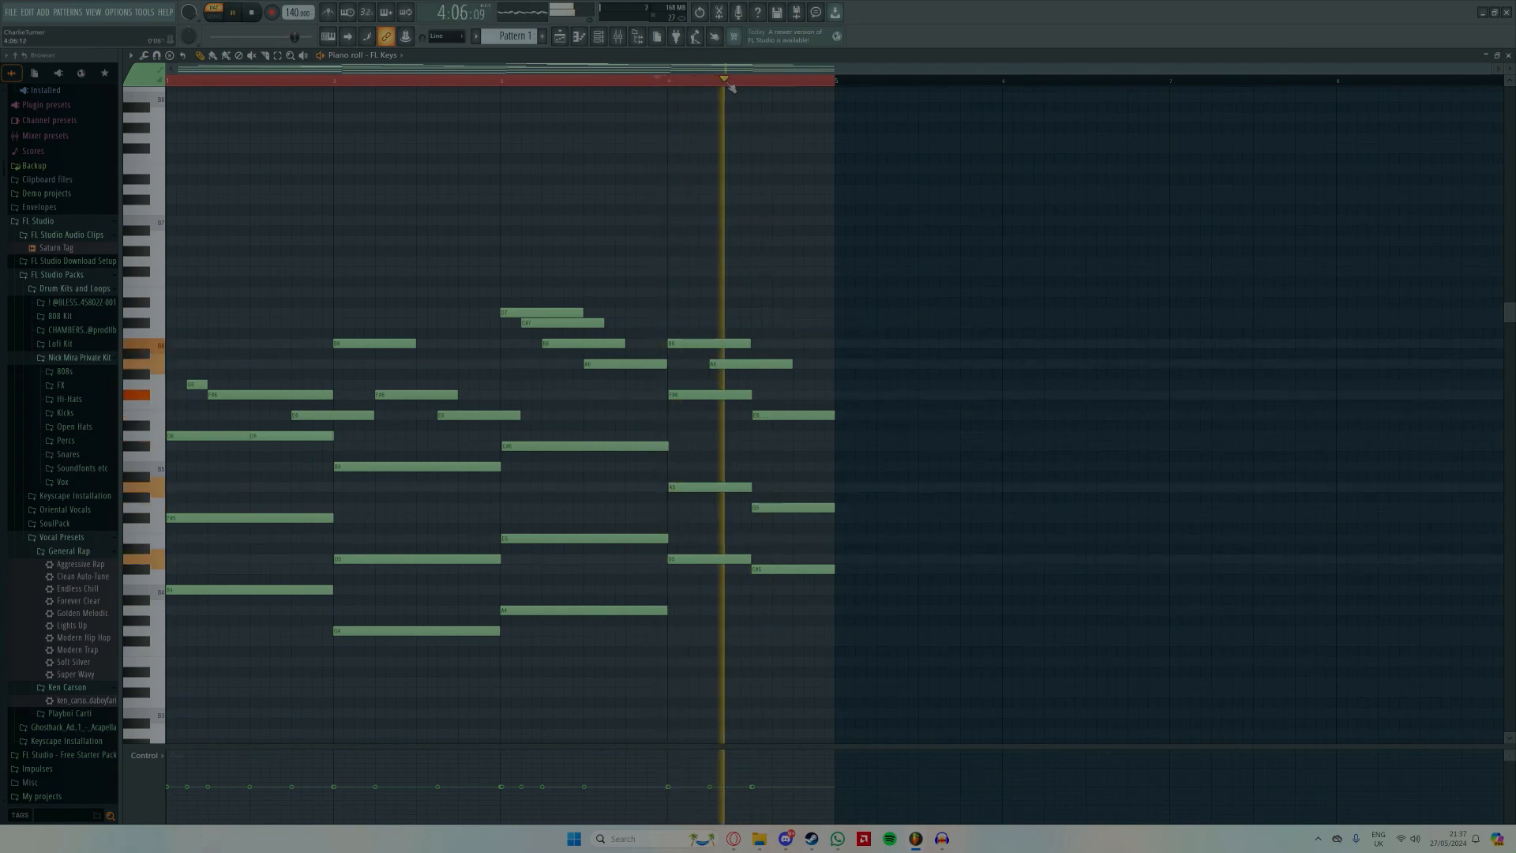
Step: Try F#6 and B6 as the melody note on beat 3 of bar 4, checking each by playback and removing it
{"action": "key", "text": "space"}
{"action": "left_click", "coordinate": [760, 395]}
{"action": "key", "text": "space"}
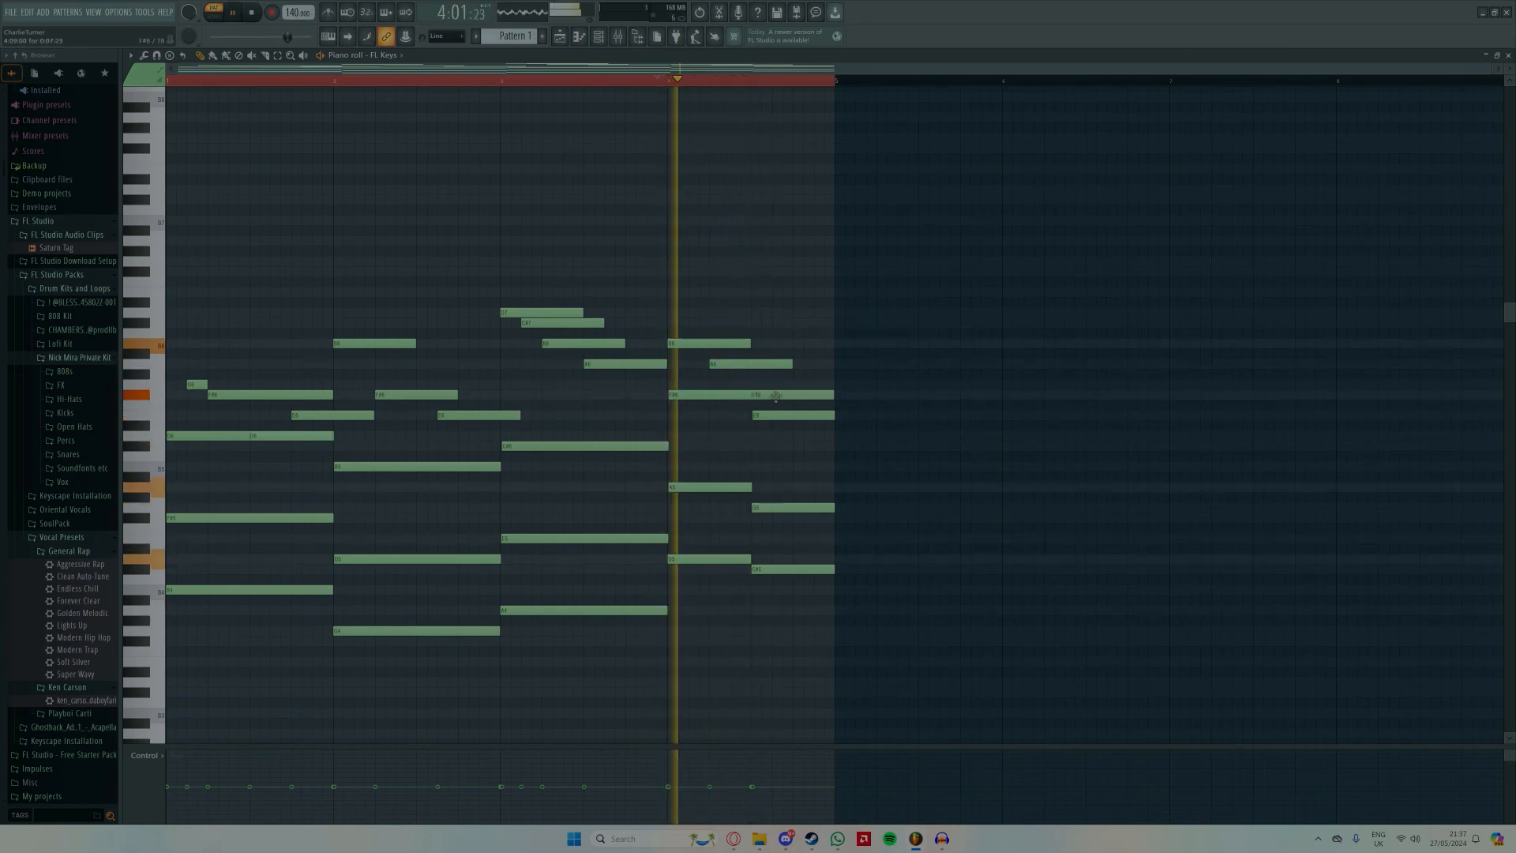
{"action": "left_click_drag", "start_coordinate": [782, 395], "coordinate": [784, 385]}
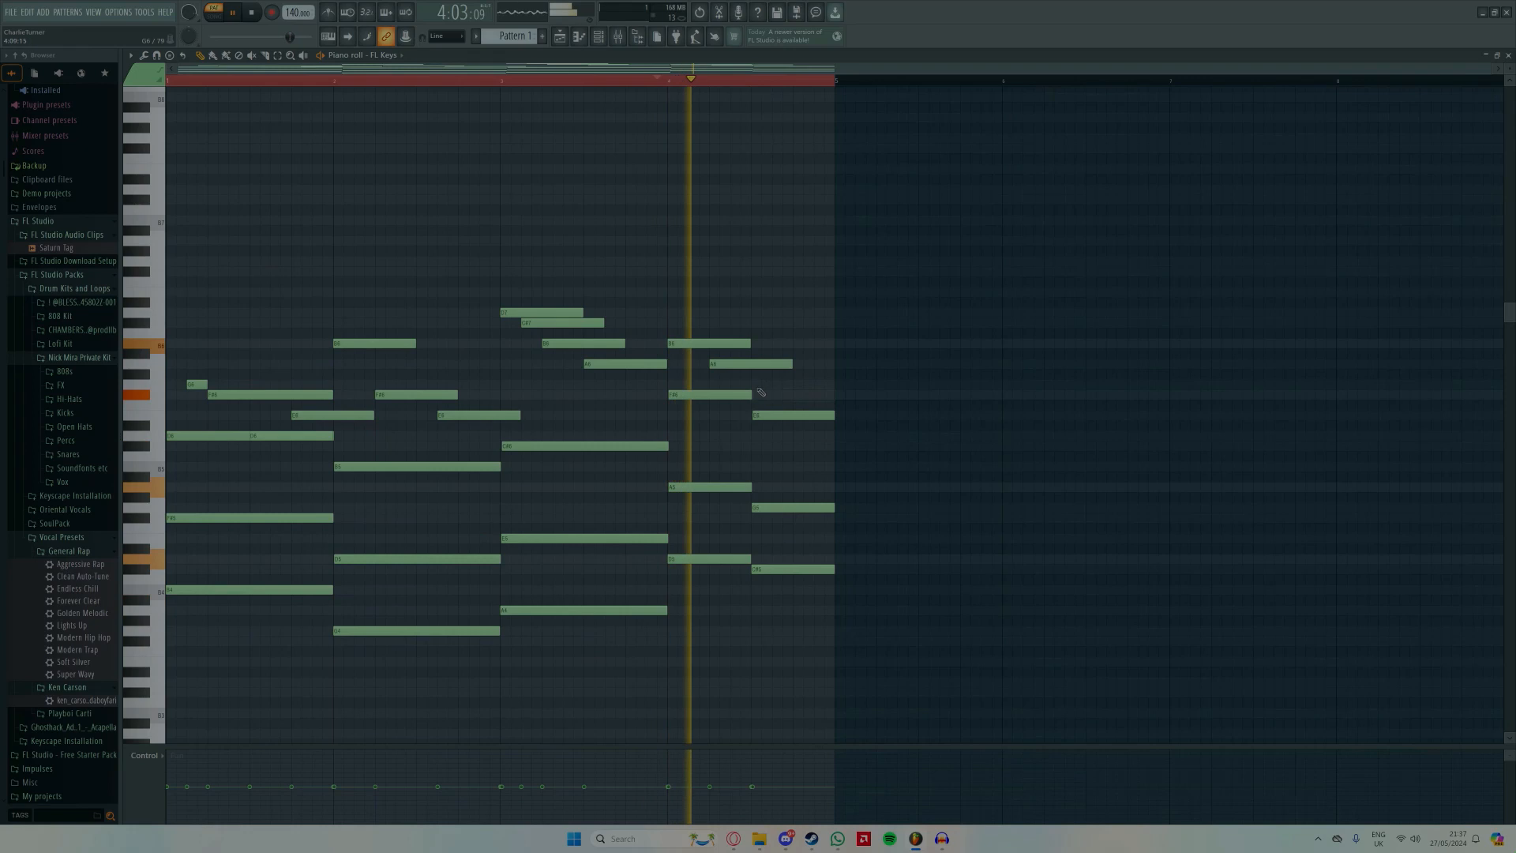
{"action": "right_click", "coordinate": [785, 384]}
{"action": "left_click", "coordinate": [758, 345]}
{"action": "key", "text": "space"}
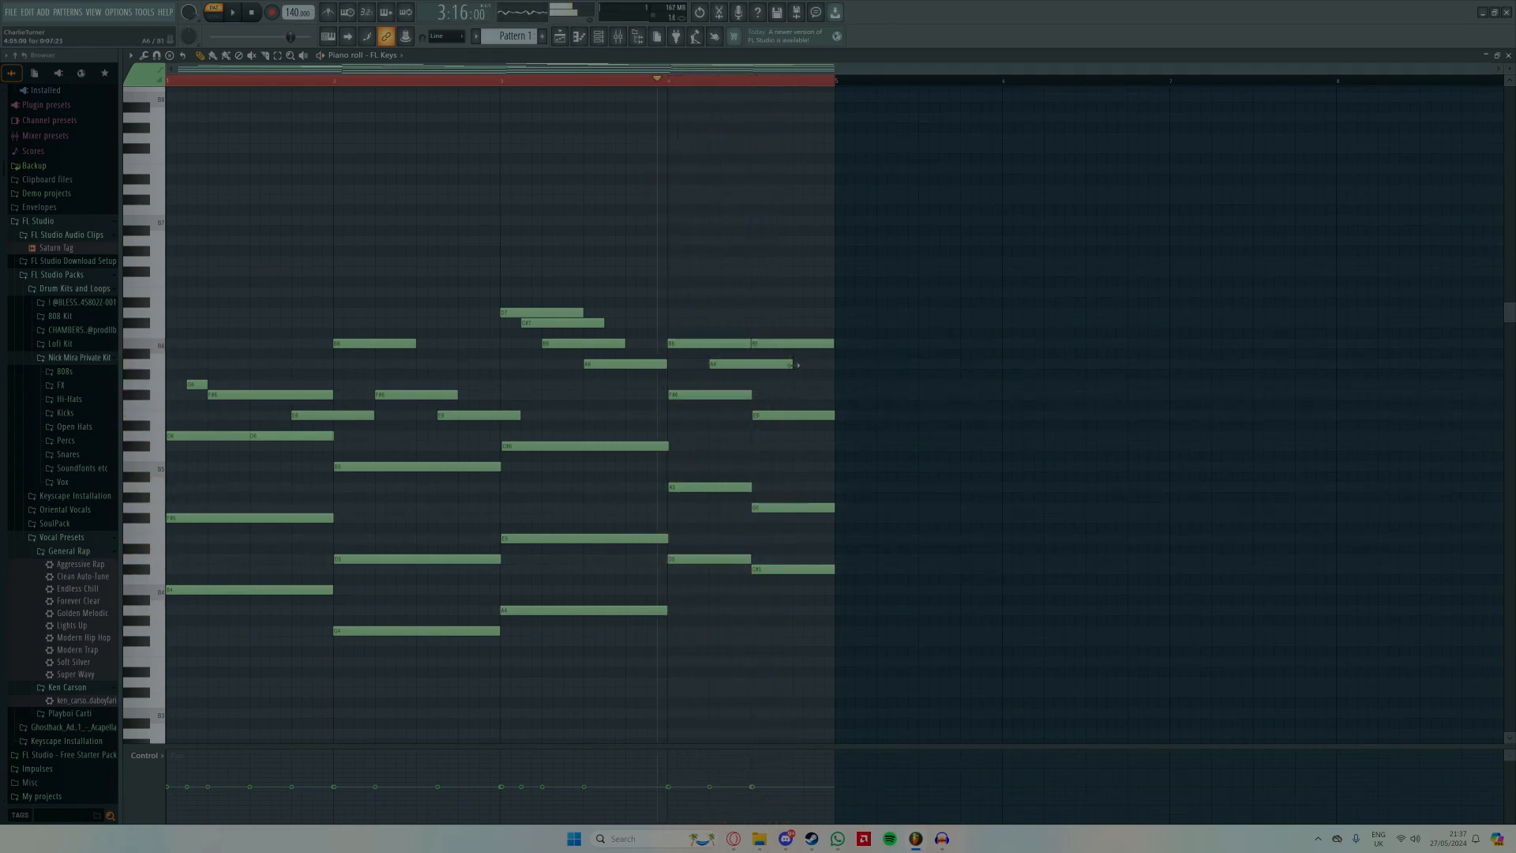
{"action": "right_click", "coordinate": [758, 345]}
{"action": "key", "text": "space"}
Step: Add melody notes G6 on beat 3 and F#6 on beat 4 of bar 4, trimming the F#6 to end with the bar
{"action": "left_click", "coordinate": [761, 386]}
{"action": "left_click", "coordinate": [801, 395]}
{"action": "key", "text": "space"}
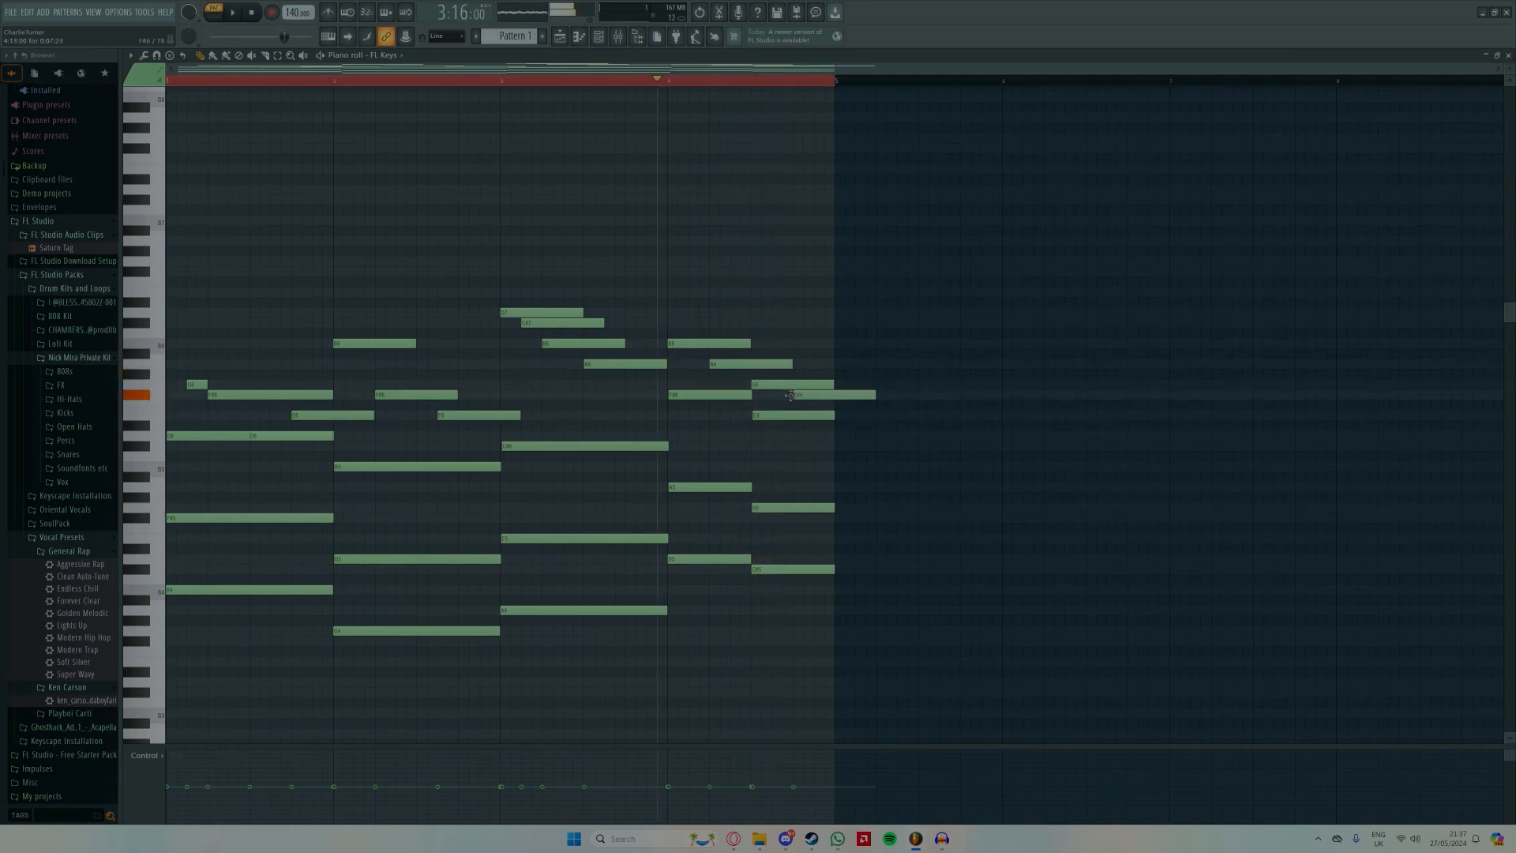
{"action": "key", "text": "space"}
{"action": "left_click_drag", "start_coordinate": [852, 405], "coordinate": [47, 137]}
{"action": "scroll", "coordinate": [895, 353], "scroll_direction": "down", "scroll_amount": 1}
{"action": "left_click", "coordinate": [815, 352], "text": "ctrl"}
{"action": "key", "text": "space"}
{"action": "key", "text": "space"}
{"action": "left_click_drag", "start_coordinate": [796, 396], "coordinate": [756, 401]}
Step: Randomize the velocity levels of all notes slightly with the piano roll randomizer, checking by playback
{"action": "key", "text": "ctrl+a"}
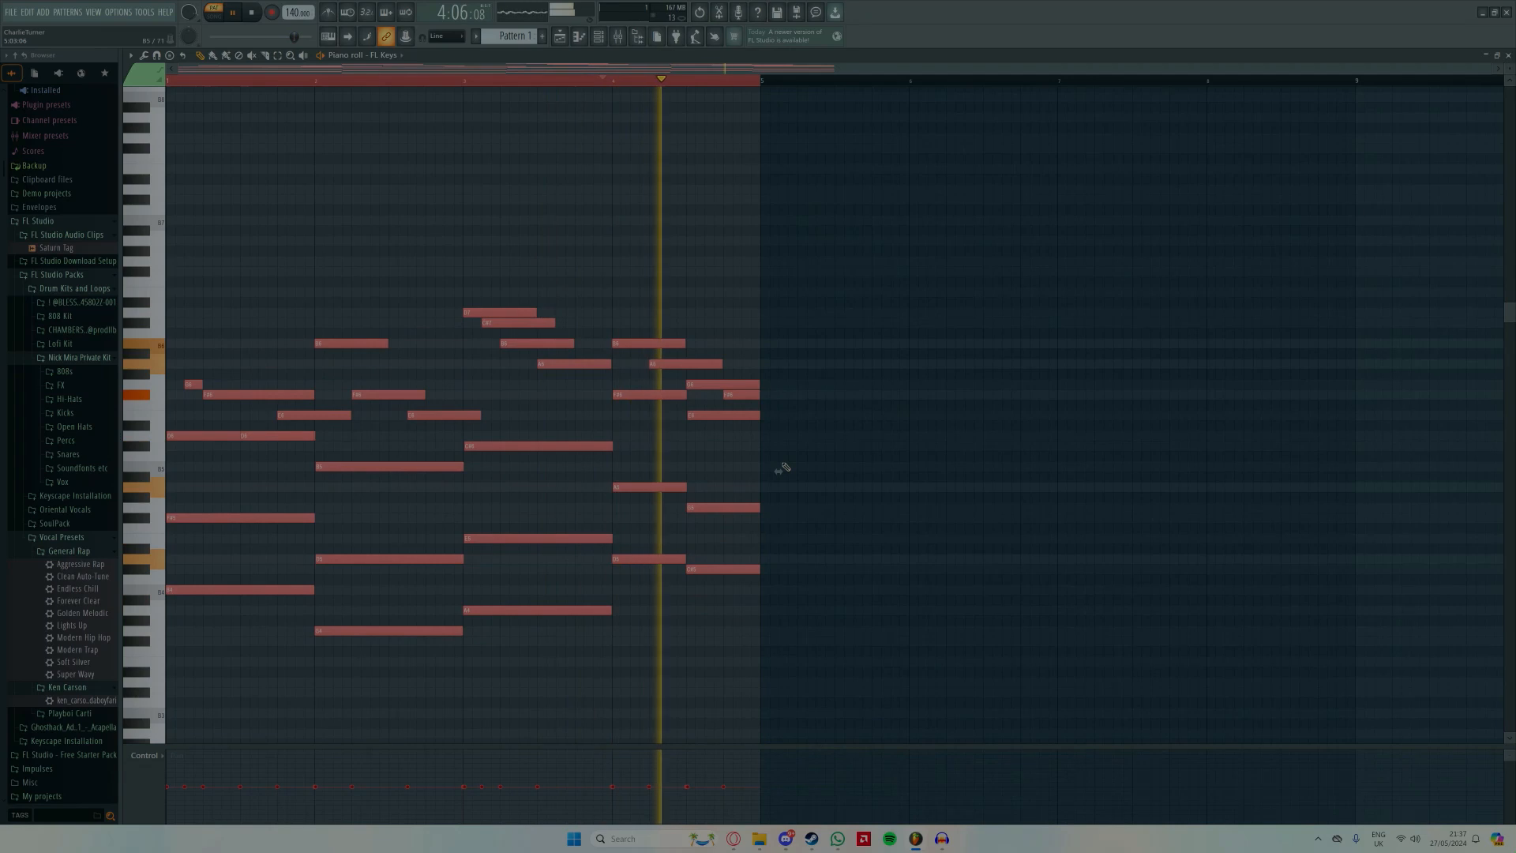
{"action": "key", "text": "space"}
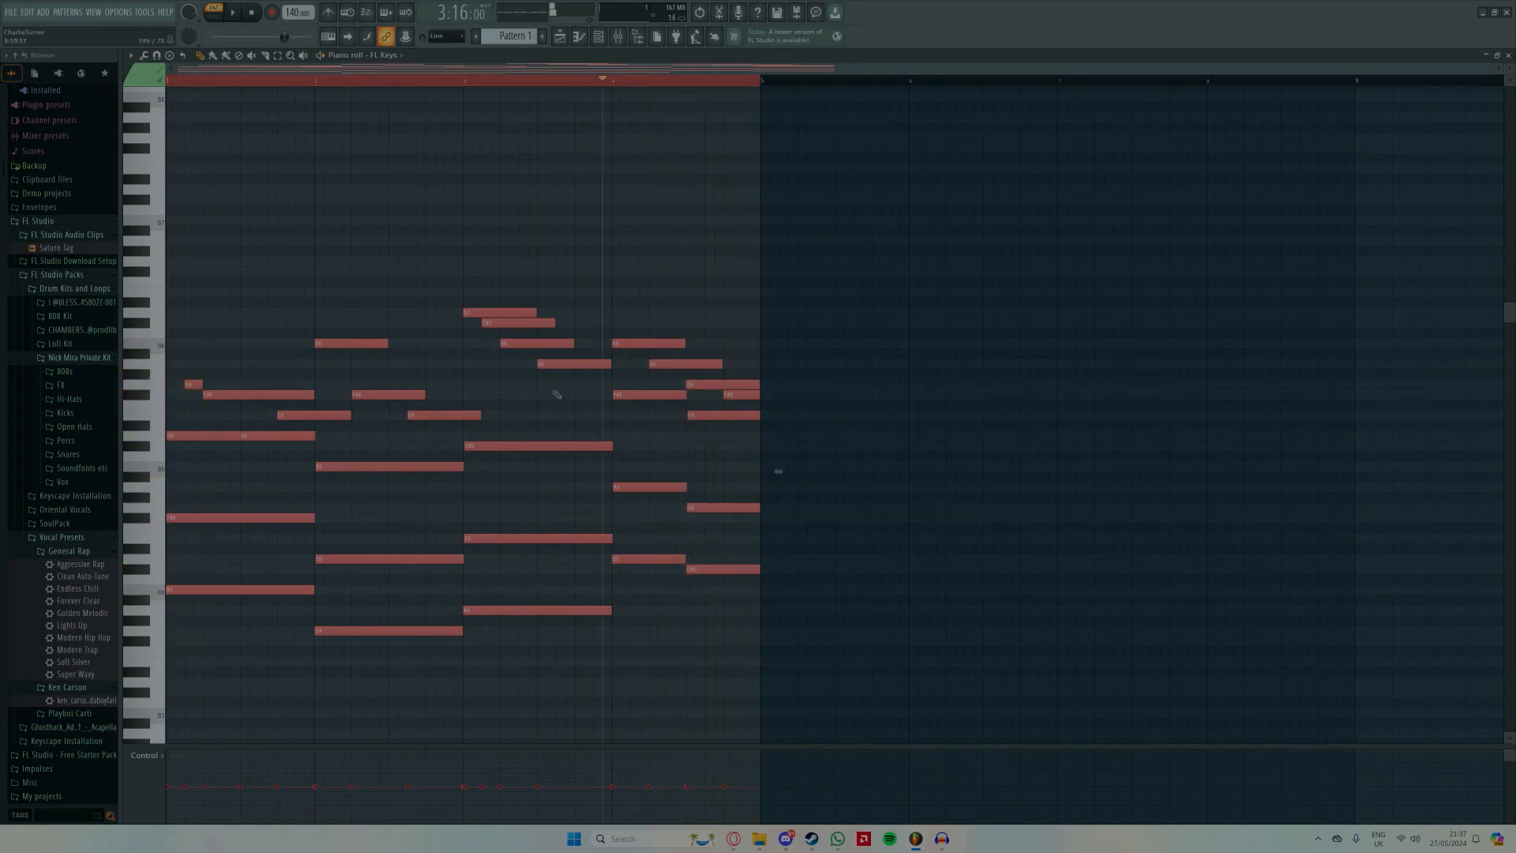
{"action": "scroll", "coordinate": [566, 400], "scroll_direction": "down", "scroll_amount": 2}
{"action": "key", "text": "alt+r"}
{"action": "key", "text": "space"}
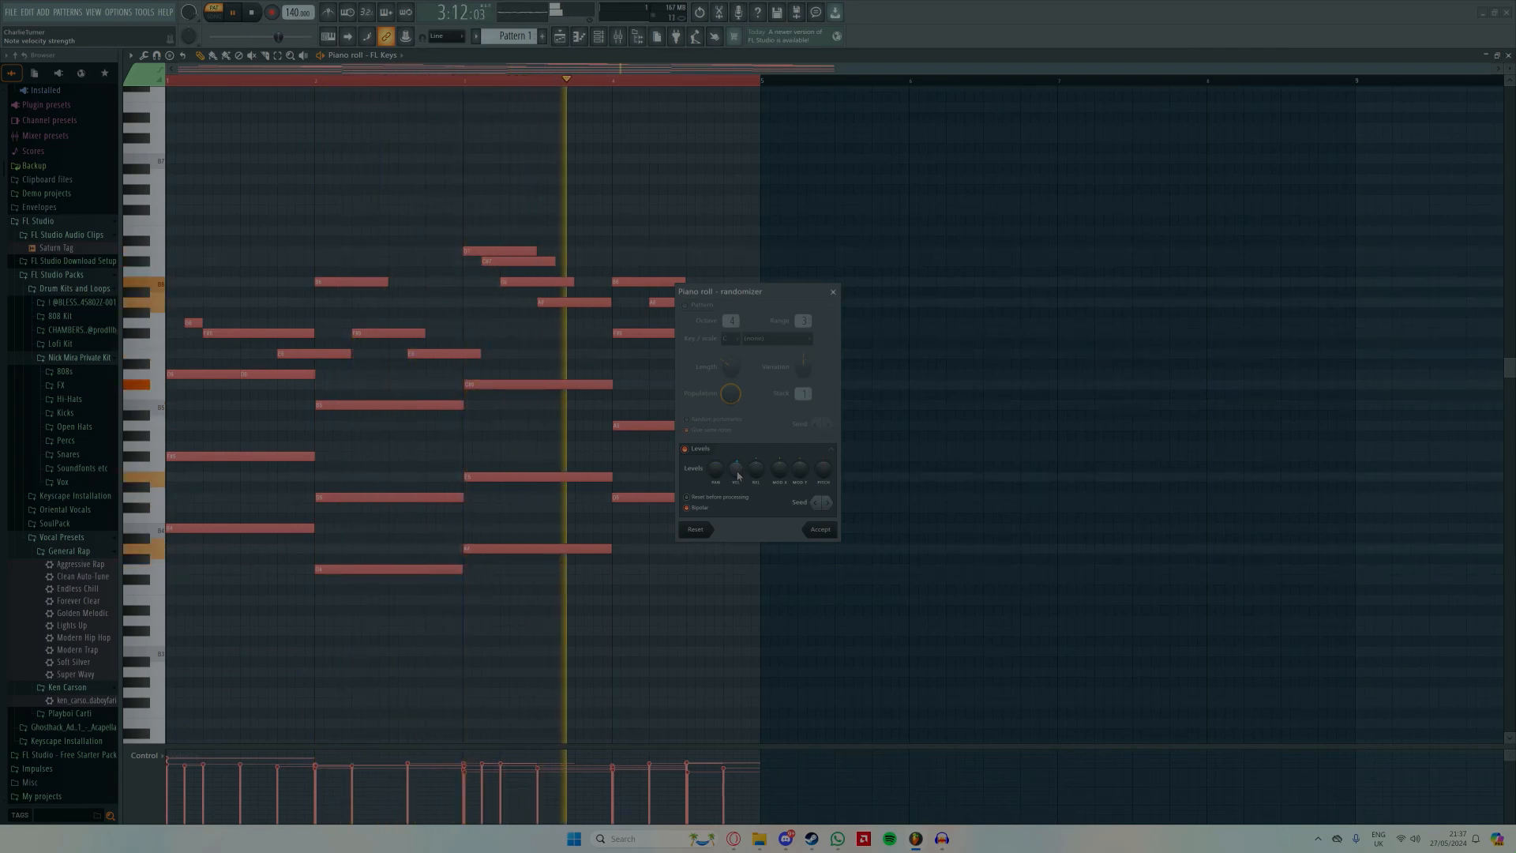
{"action": "left_click", "coordinate": [820, 530]}
{"action": "key", "text": "space"}
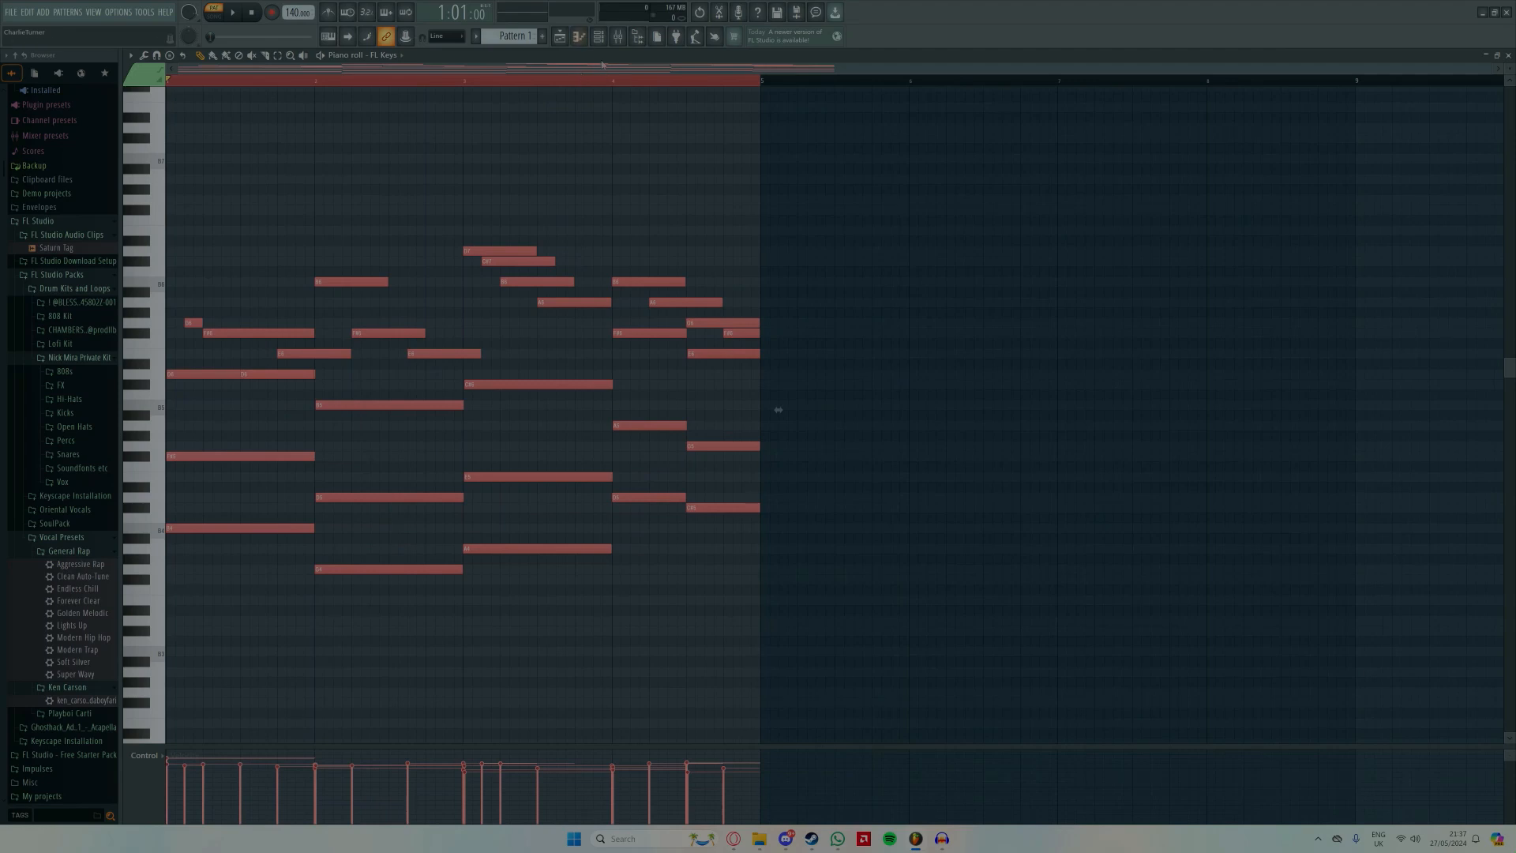
Step: Load the Dark Piano preset in the FL Keys channel and adjust its channel volume during playback
{"action": "left_click", "coordinate": [598, 37]}
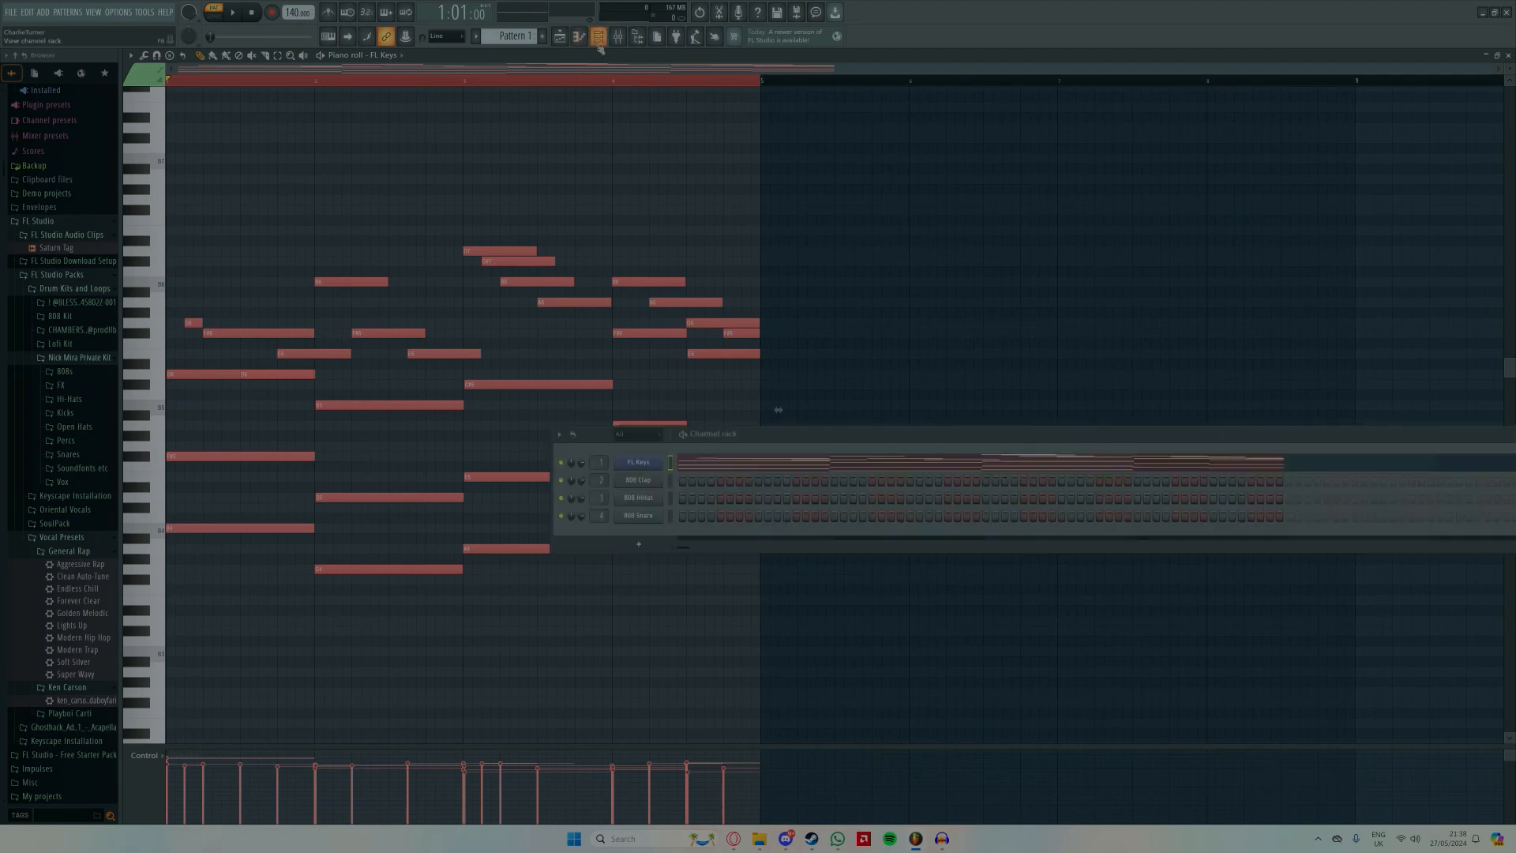
{"action": "left_click", "coordinate": [638, 466]}
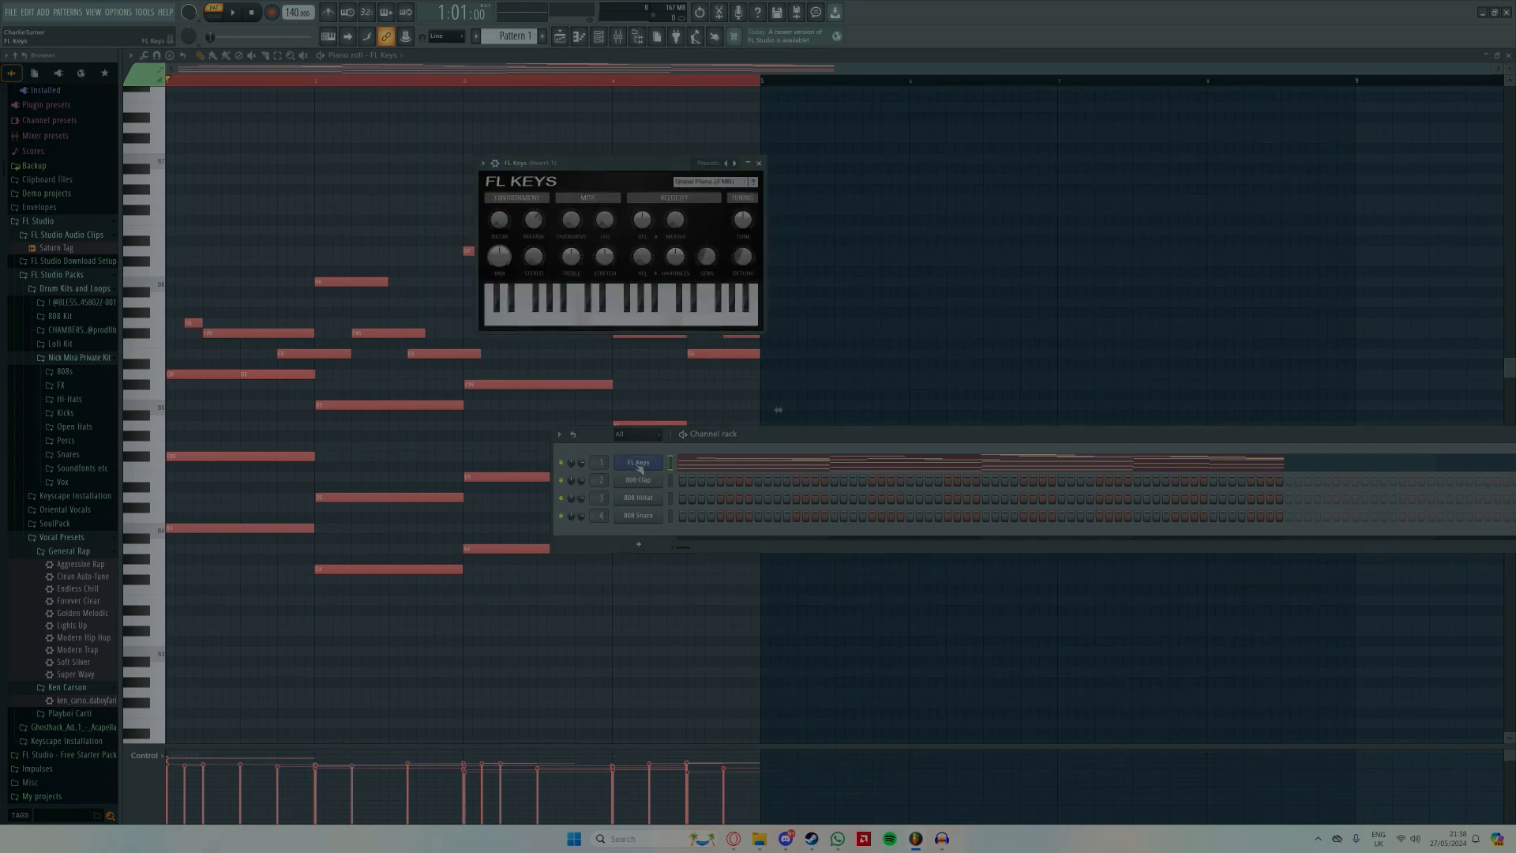
{"action": "left_click", "coordinate": [707, 166]}
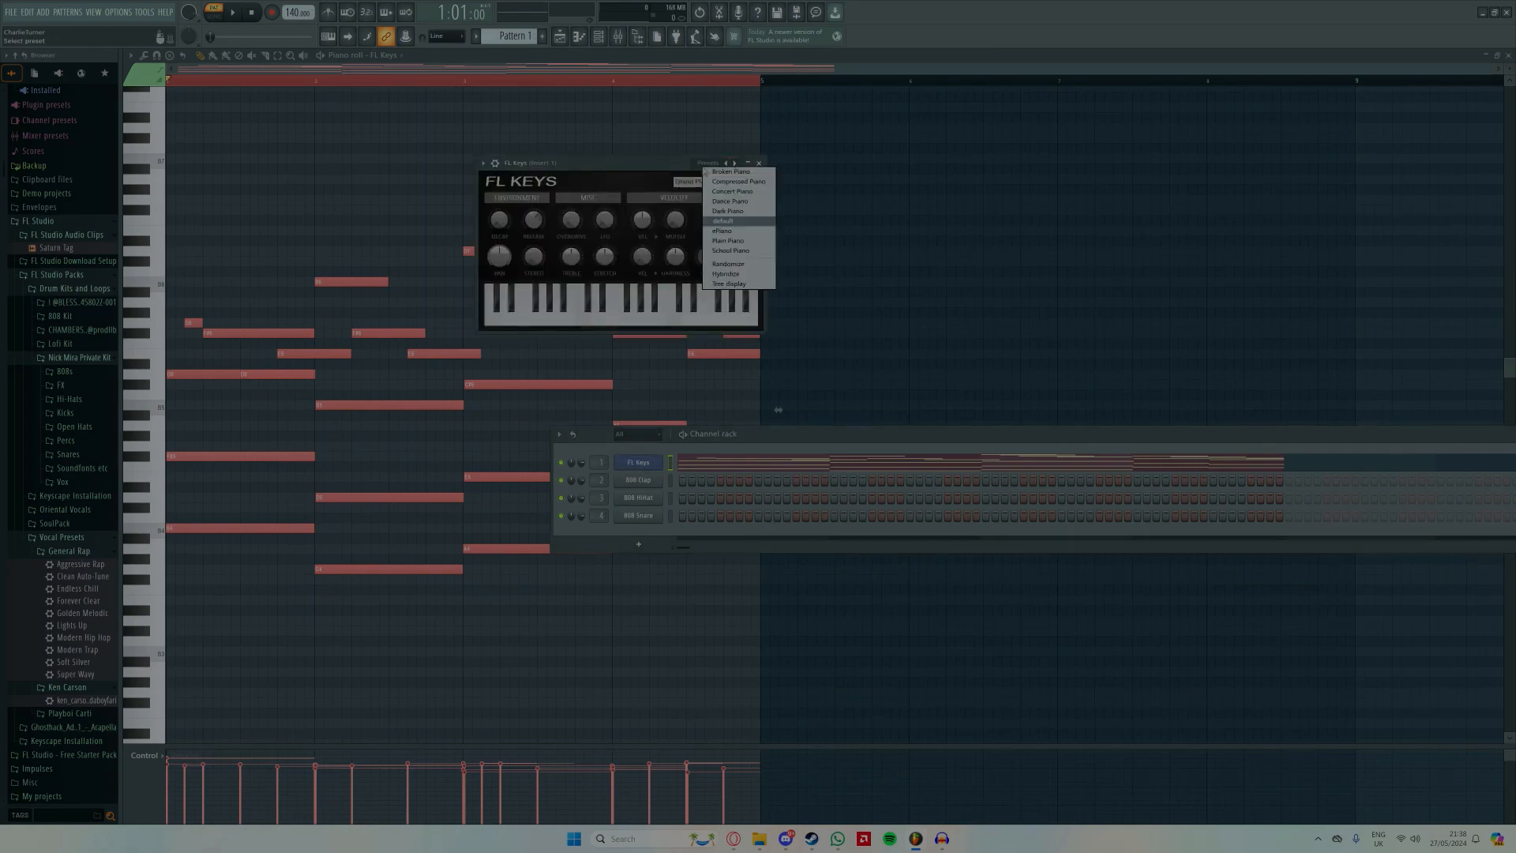
{"action": "left_click", "coordinate": [718, 212]}
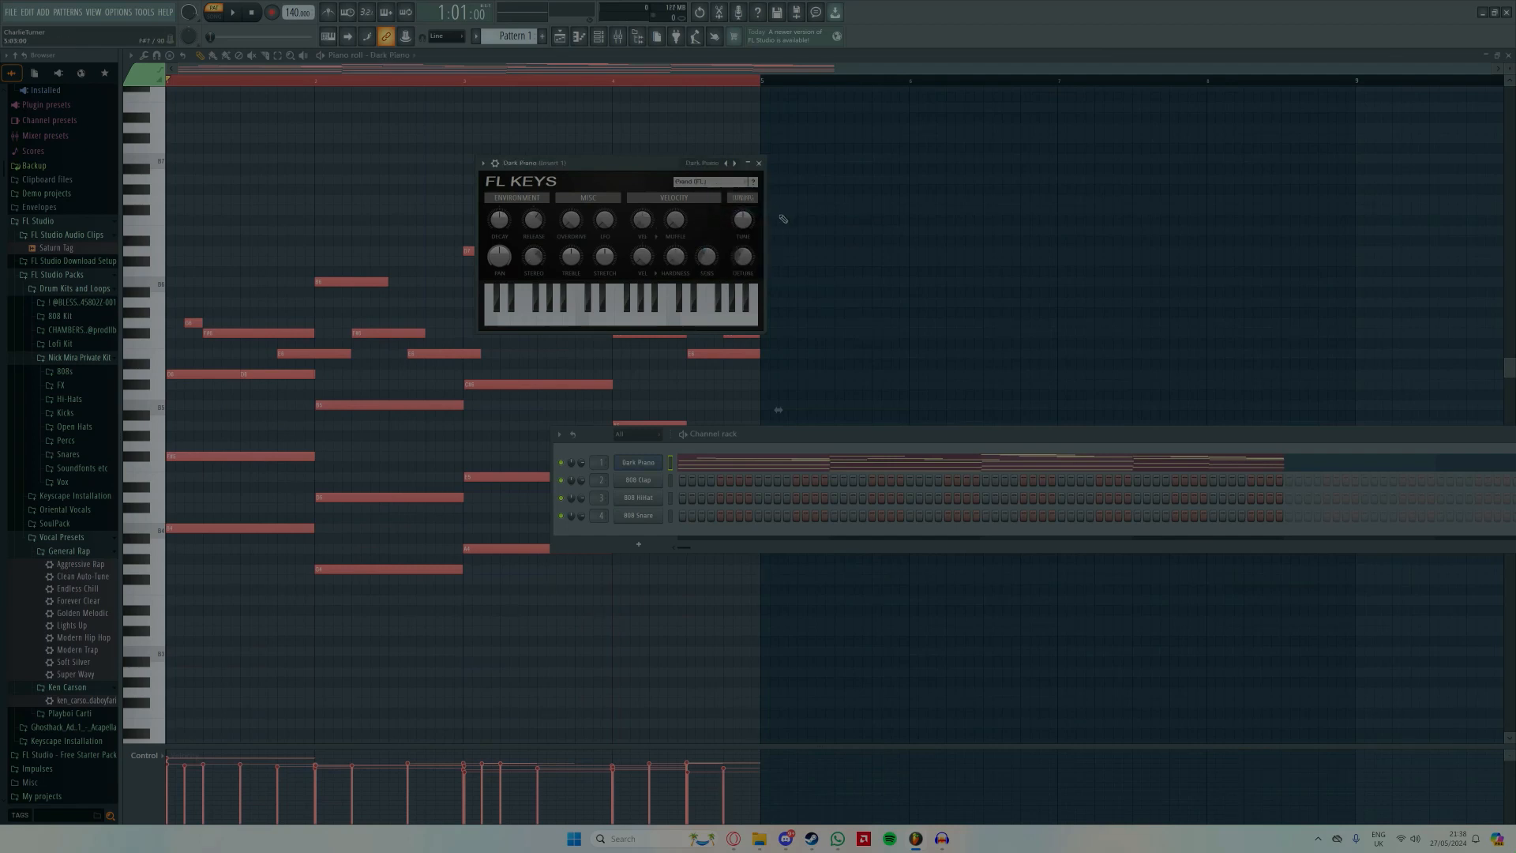
{"action": "key", "text": "space"}
{"action": "left_click", "coordinate": [759, 163]}
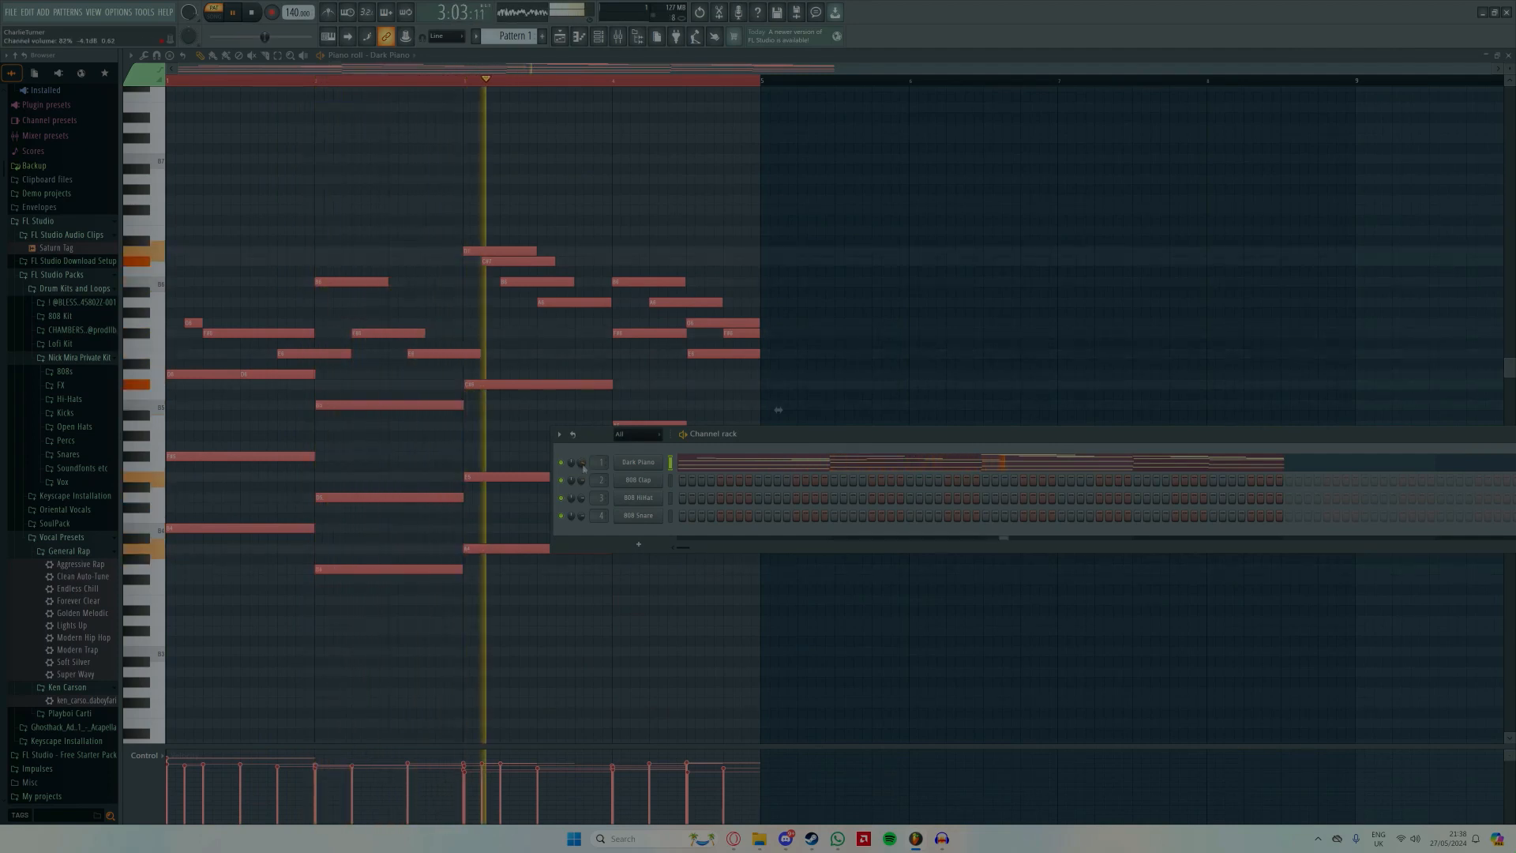
{"action": "left_click_drag", "start_coordinate": [584, 464], "coordinate": [583, 461]}
{"action": "key", "text": "space"}
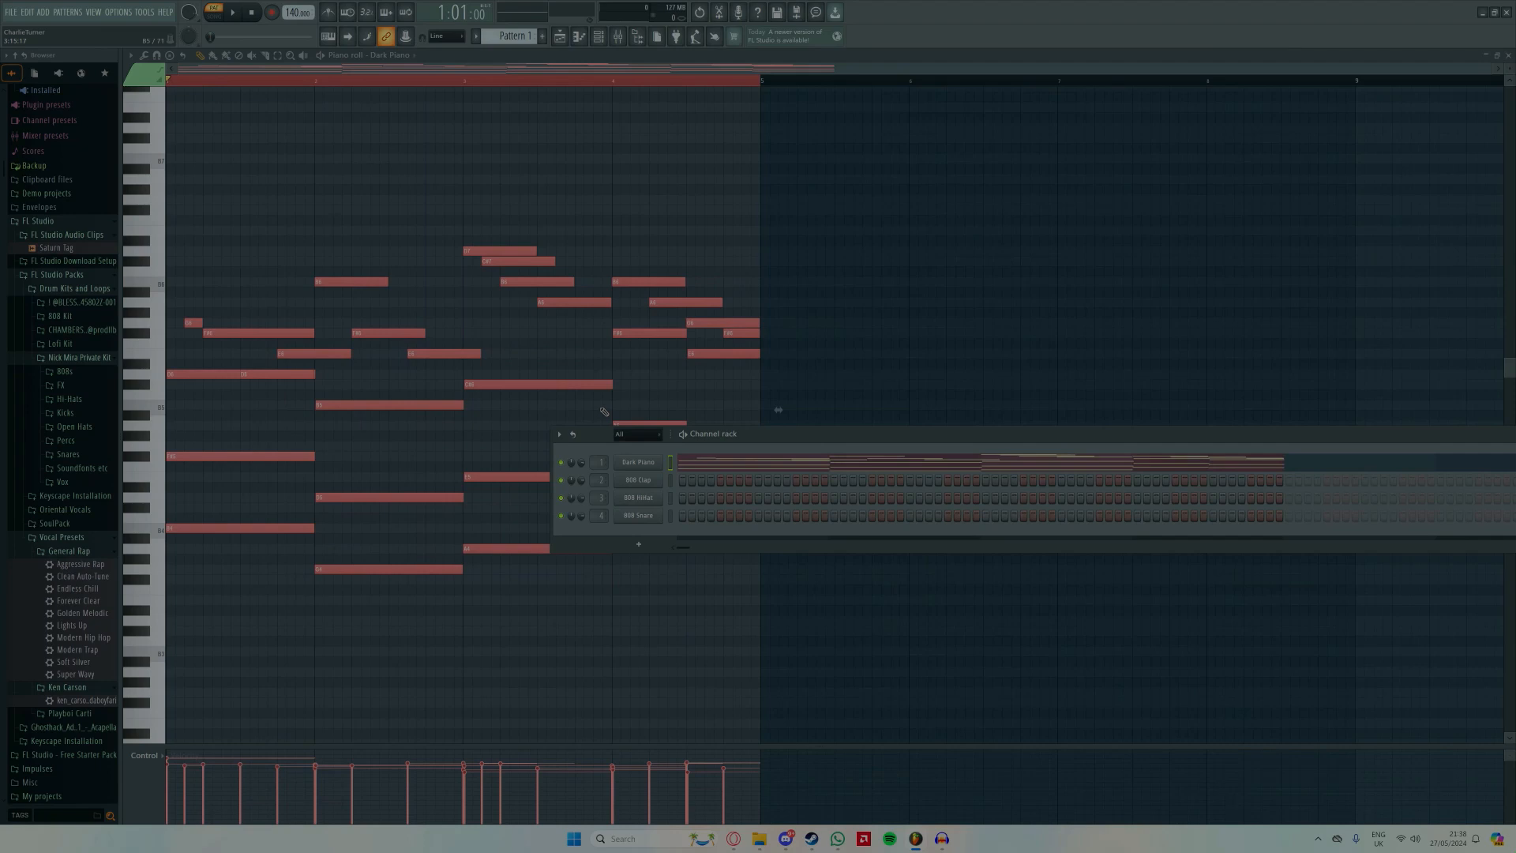
Step: Replace the 808 Clap channel with FLEX and load All Strings Pizzicato from the Essential Strings pack
{"action": "right_click", "coordinate": [636, 479]}
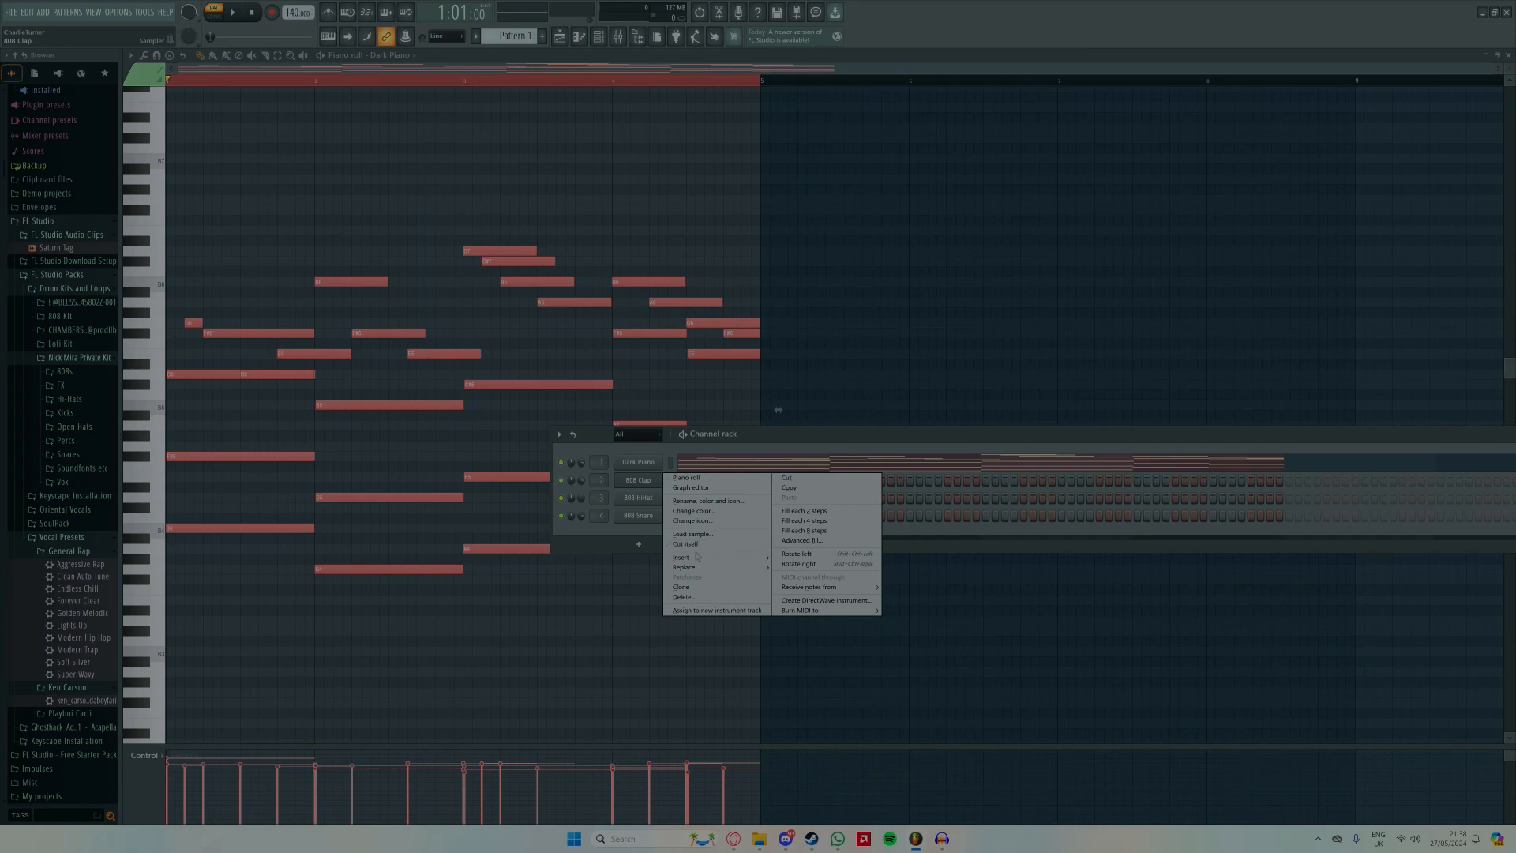
{"action": "mouse_move", "coordinate": [702, 570]}
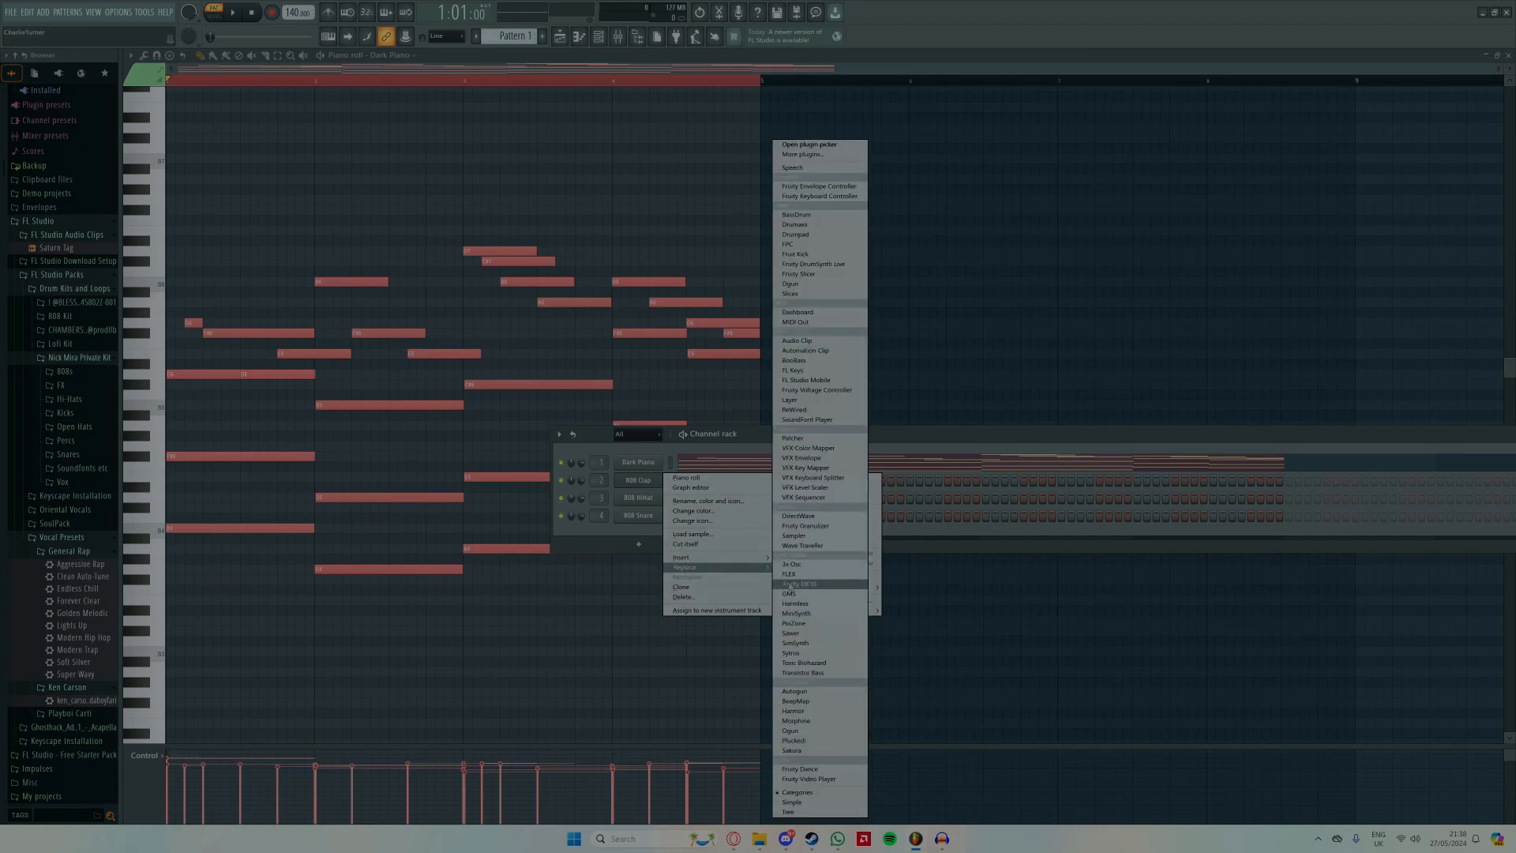
{"action": "left_click", "coordinate": [800, 575]}
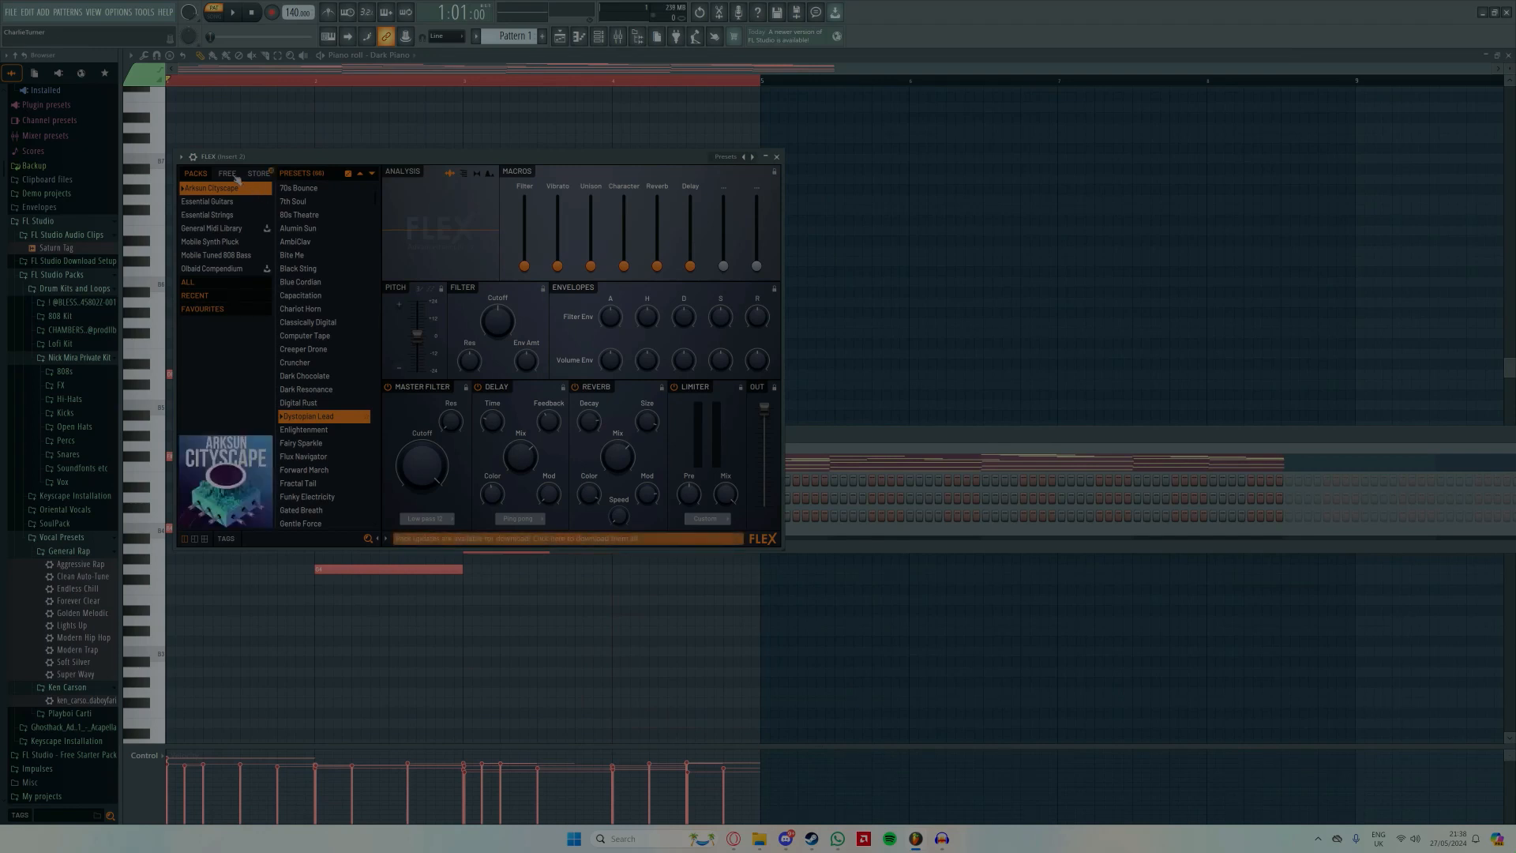
{"action": "left_click", "coordinate": [227, 174]}
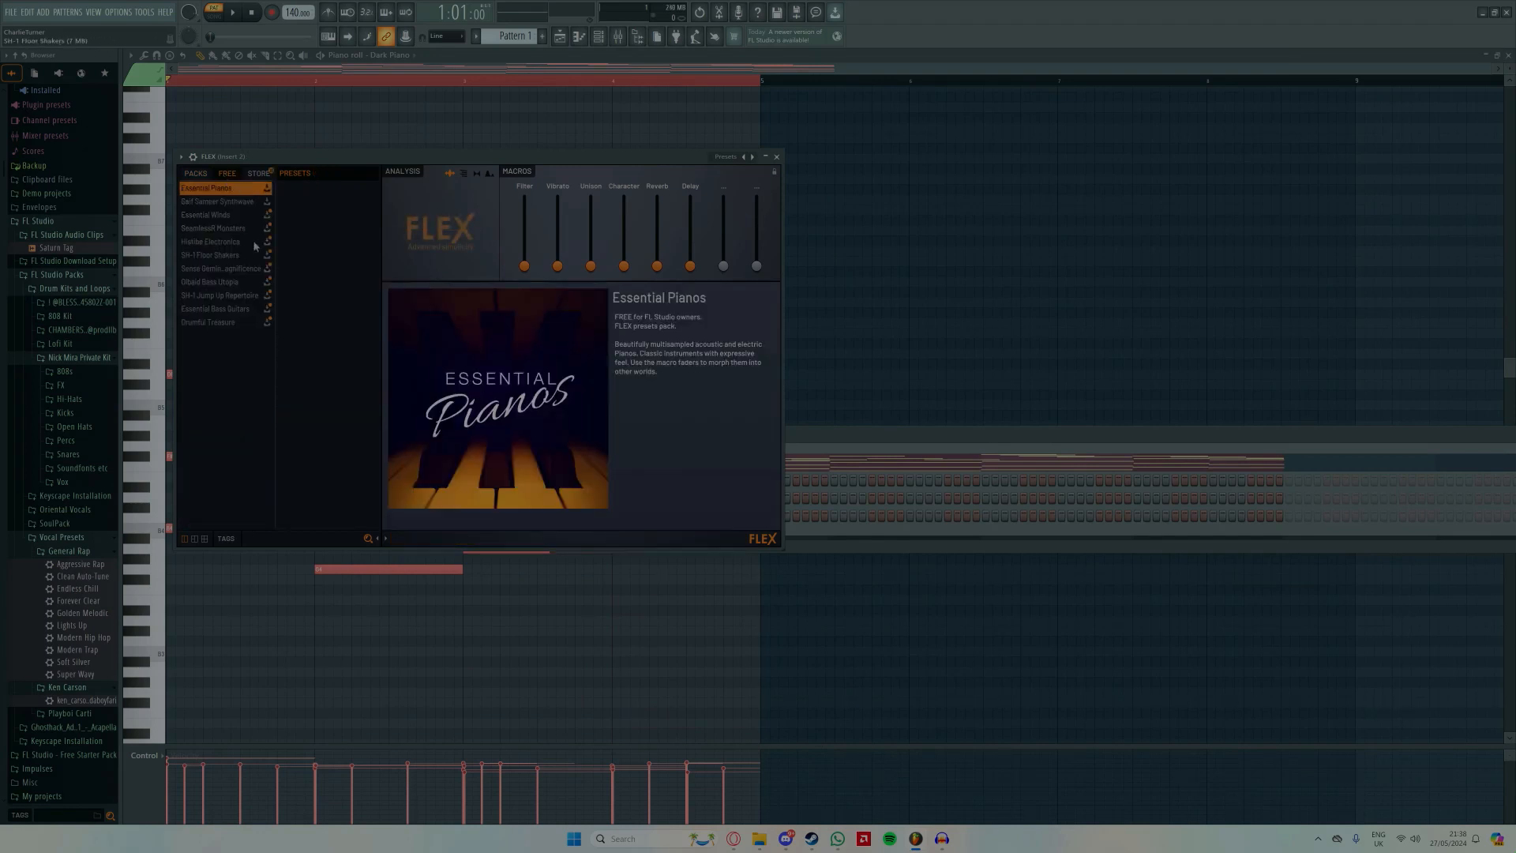
{"action": "left_click", "coordinate": [196, 175]}
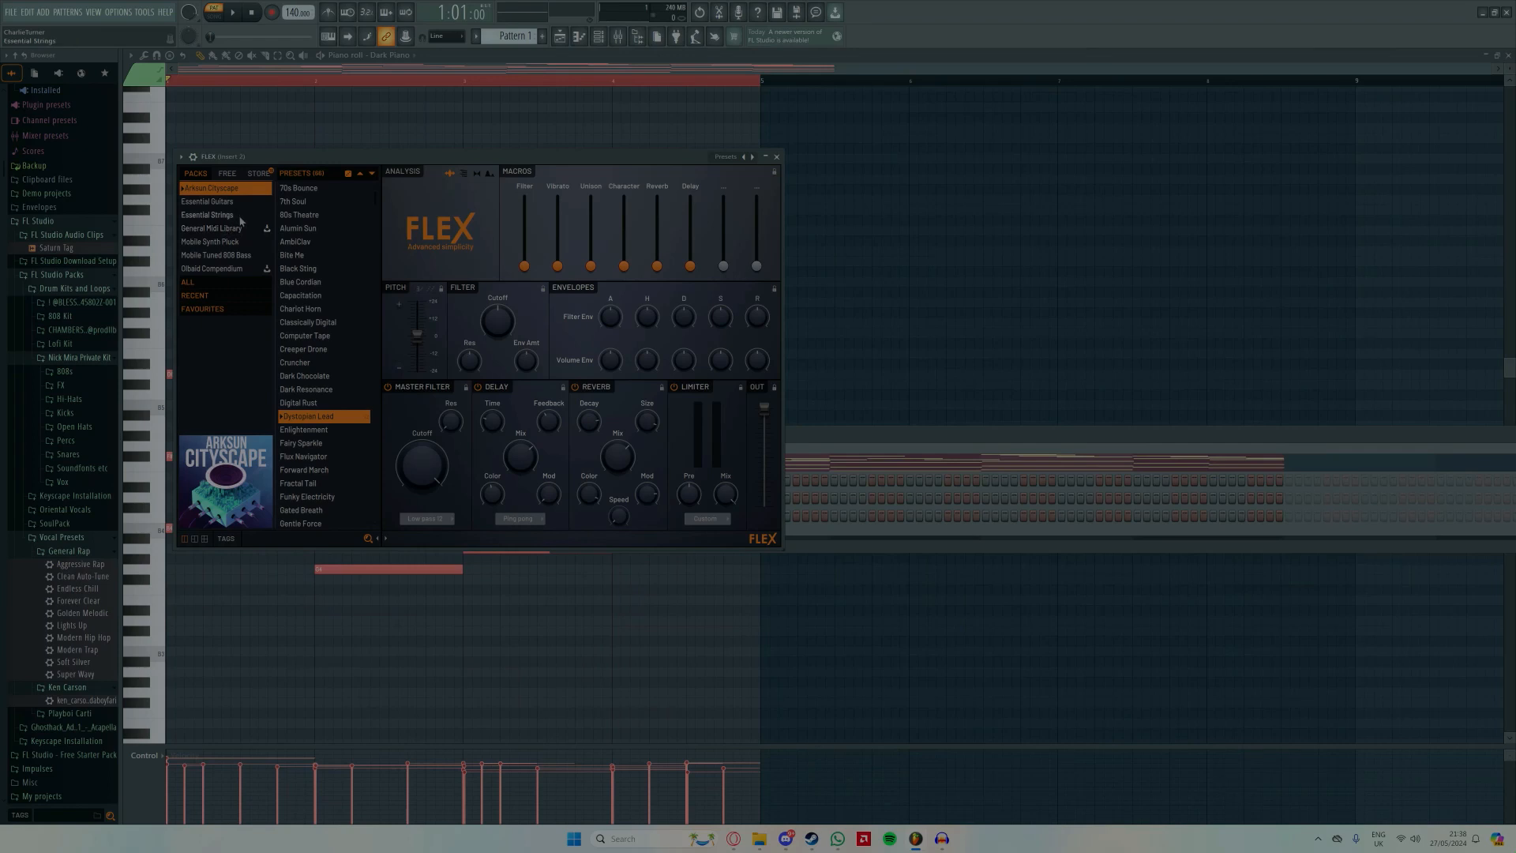
{"action": "left_click", "coordinate": [236, 215]}
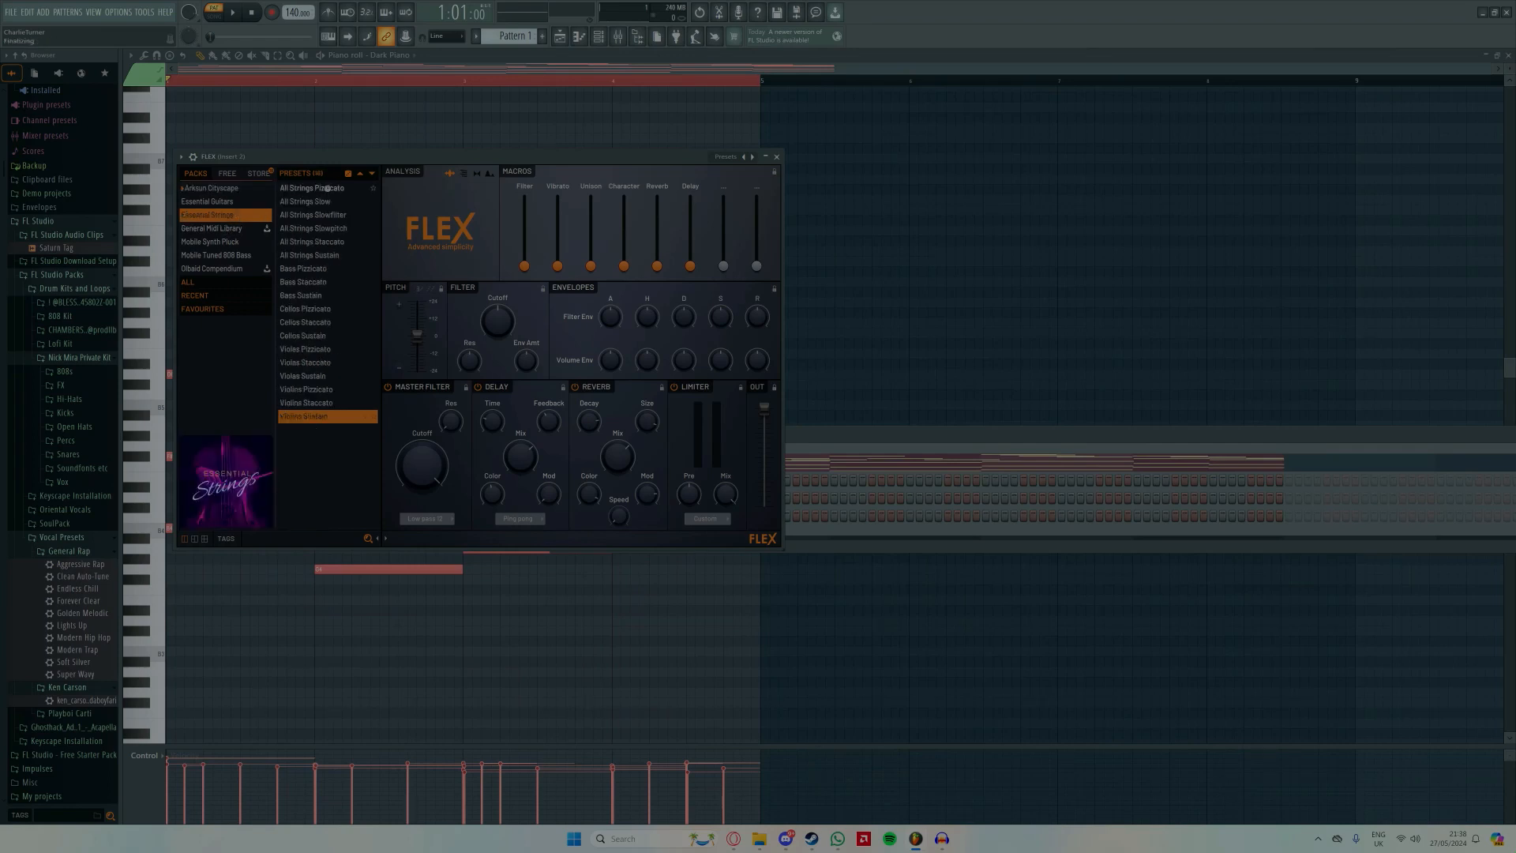
{"action": "left_click", "coordinate": [324, 188]}
Step: Place a one-beat D6 note at the start of bar 1 in the FLEX channel's piano roll
{"action": "left_click", "coordinate": [582, 38]}
{"action": "left_click", "coordinate": [184, 373]}
{"action": "left_click", "coordinate": [599, 37]}
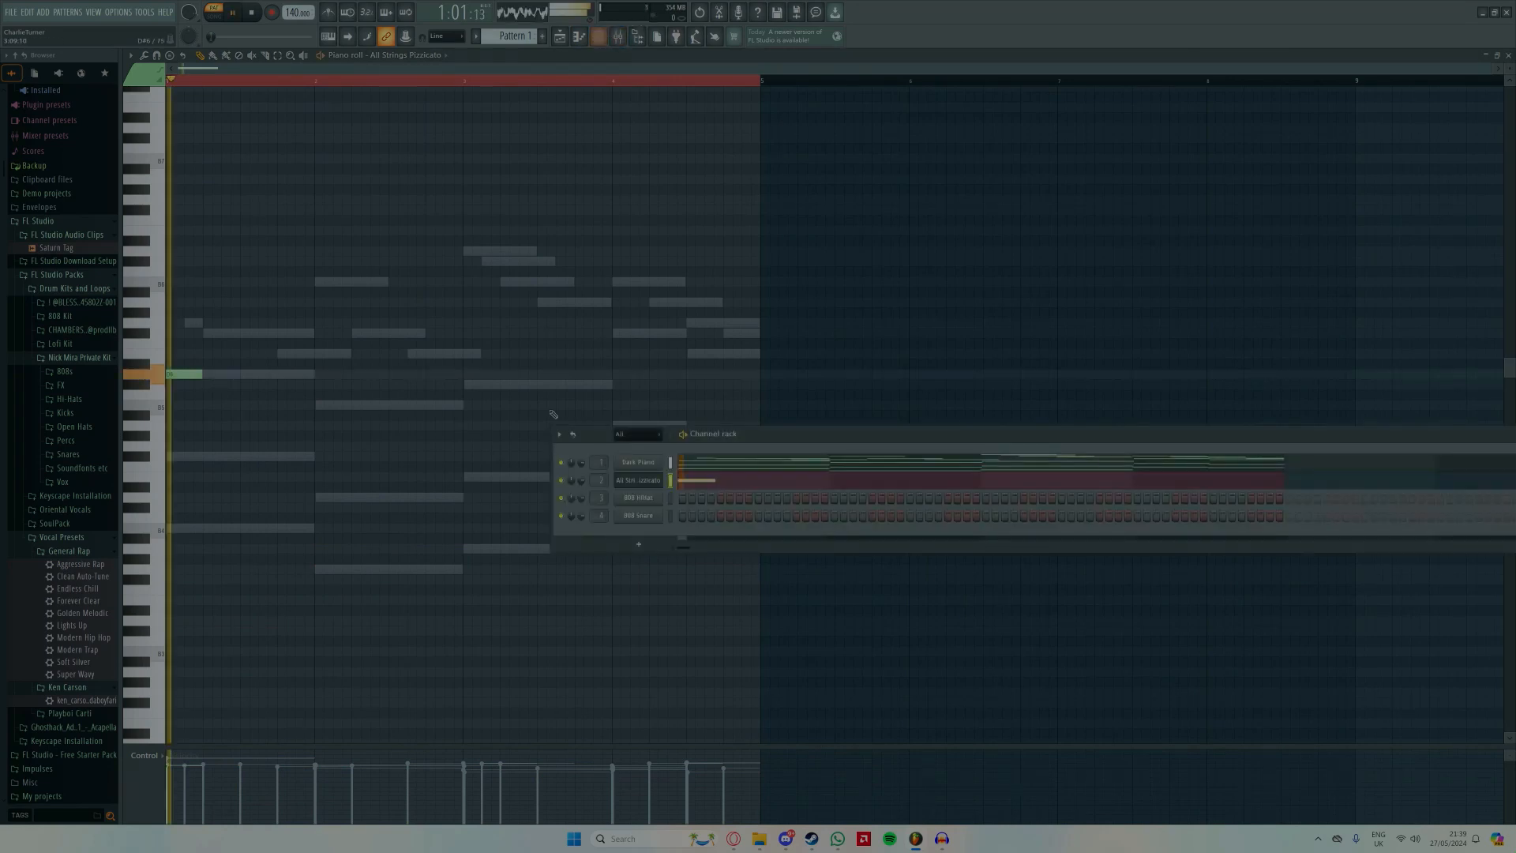
Step: Audition the Essential Strings cello, viola and violin presets in FLEX and settle on Violas Sustain
{"action": "left_click", "coordinate": [635, 482]}
{"action": "left_click", "coordinate": [306, 202]}
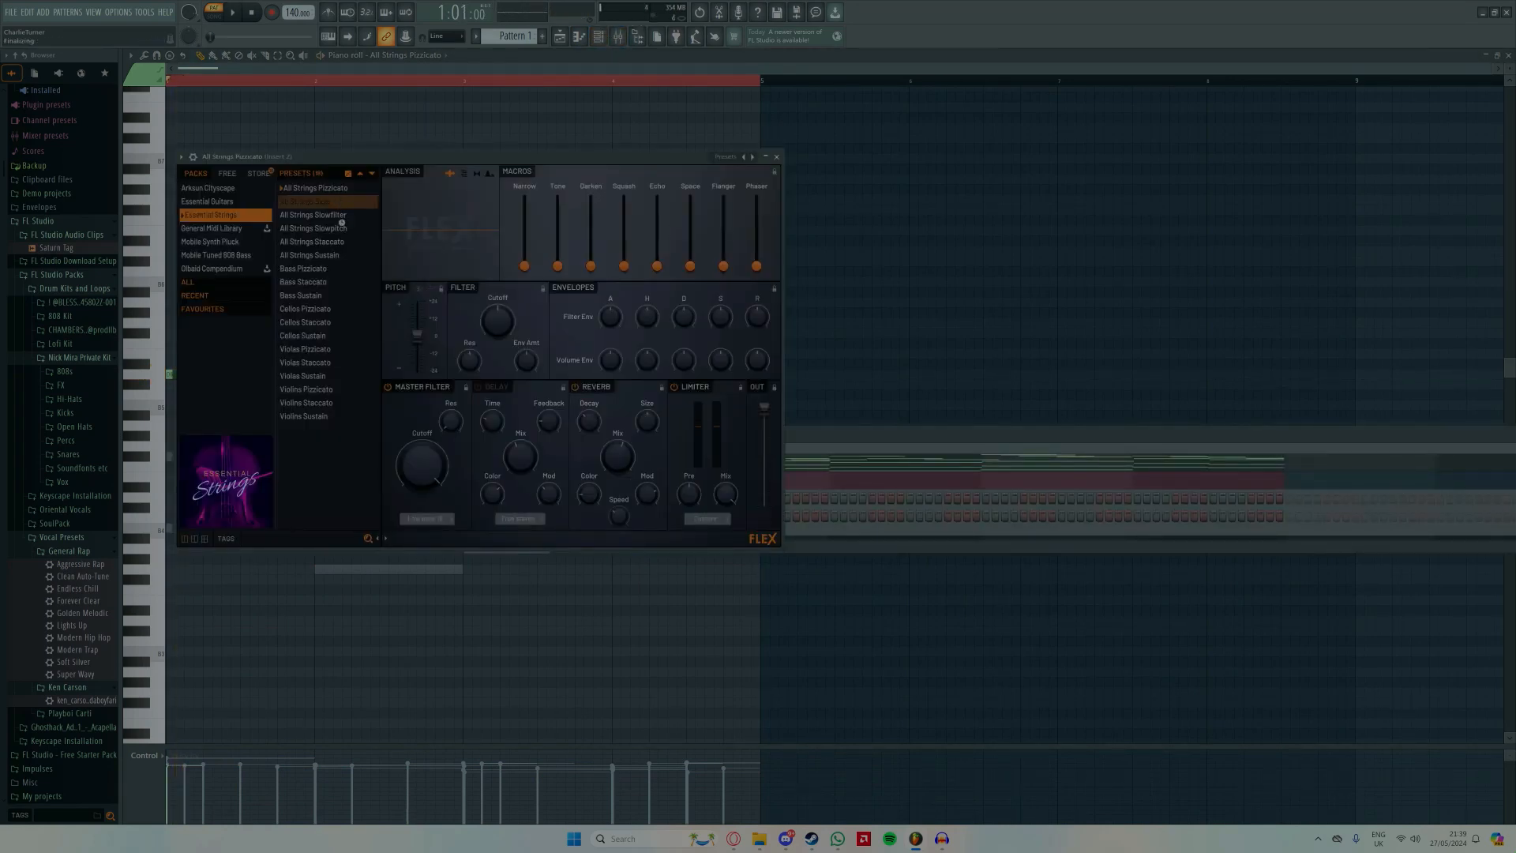
{"action": "left_click", "coordinate": [331, 323]}
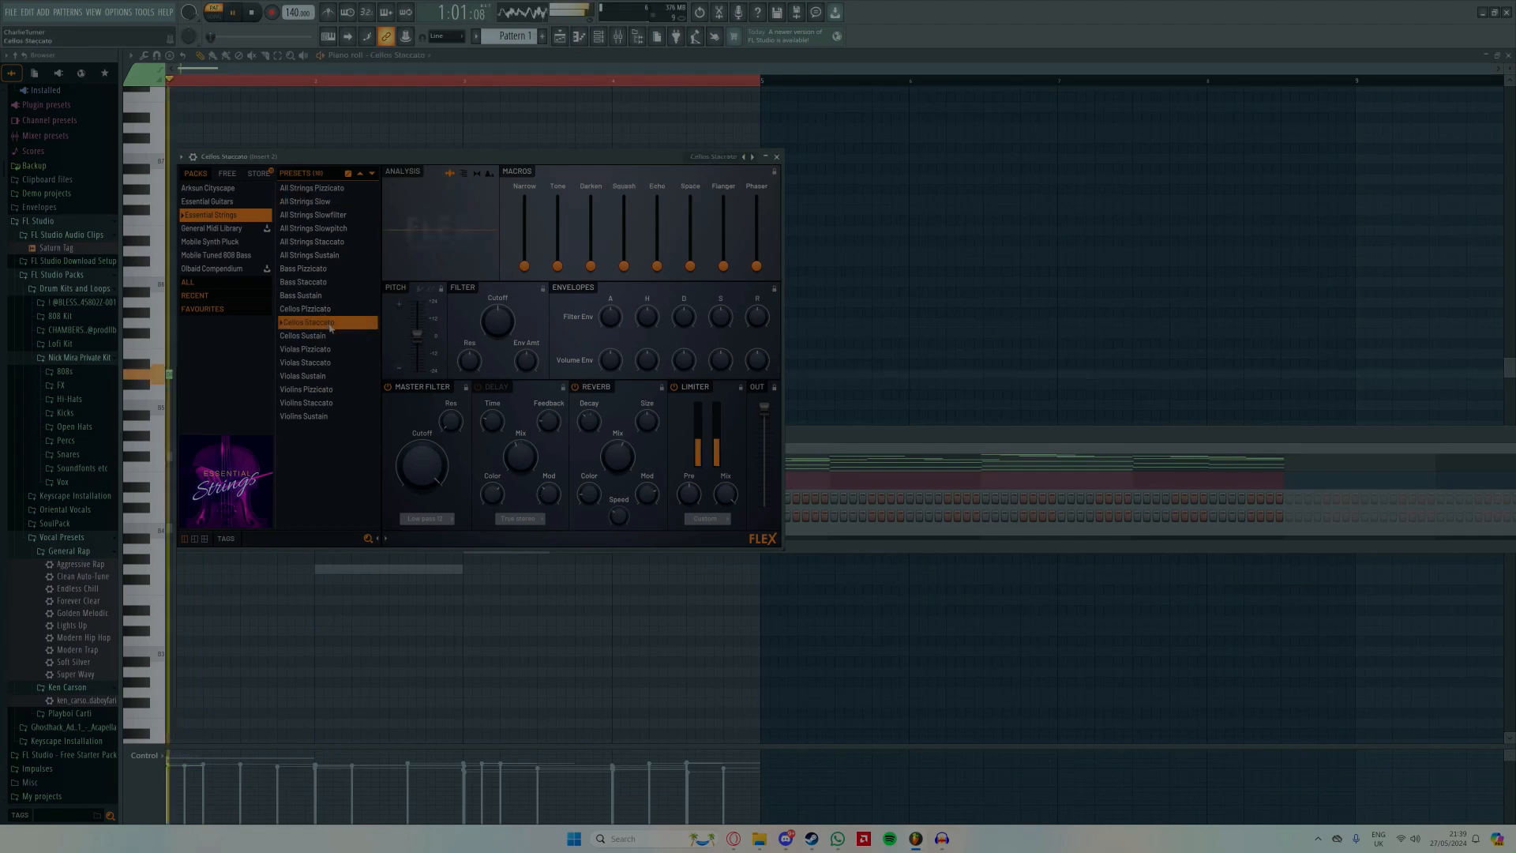
{"action": "left_click", "coordinate": [310, 389]}
{"action": "left_click", "coordinate": [319, 363]}
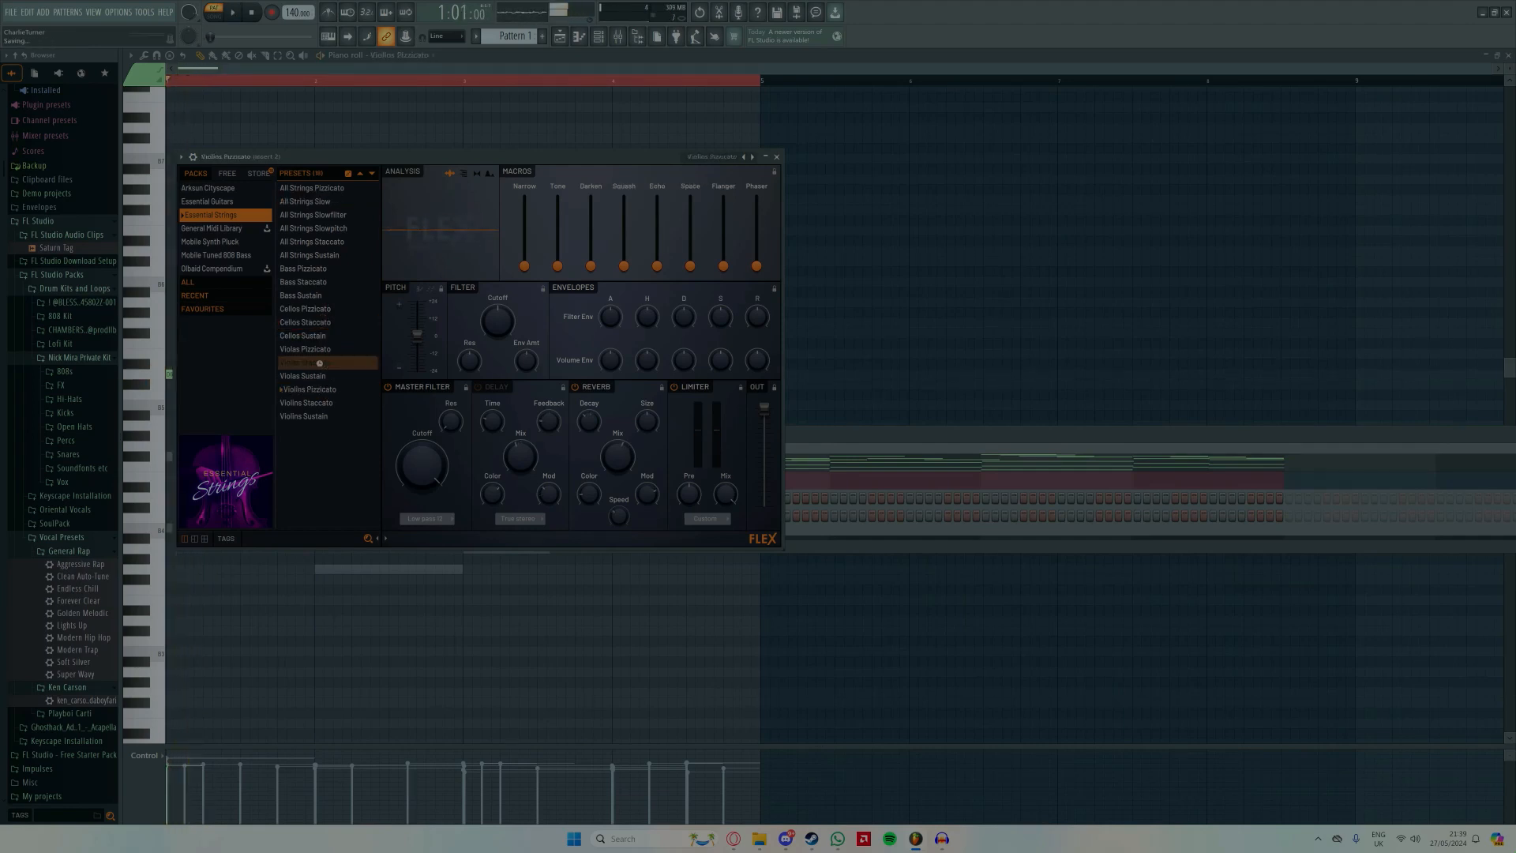
{"action": "left_click", "coordinate": [310, 376]}
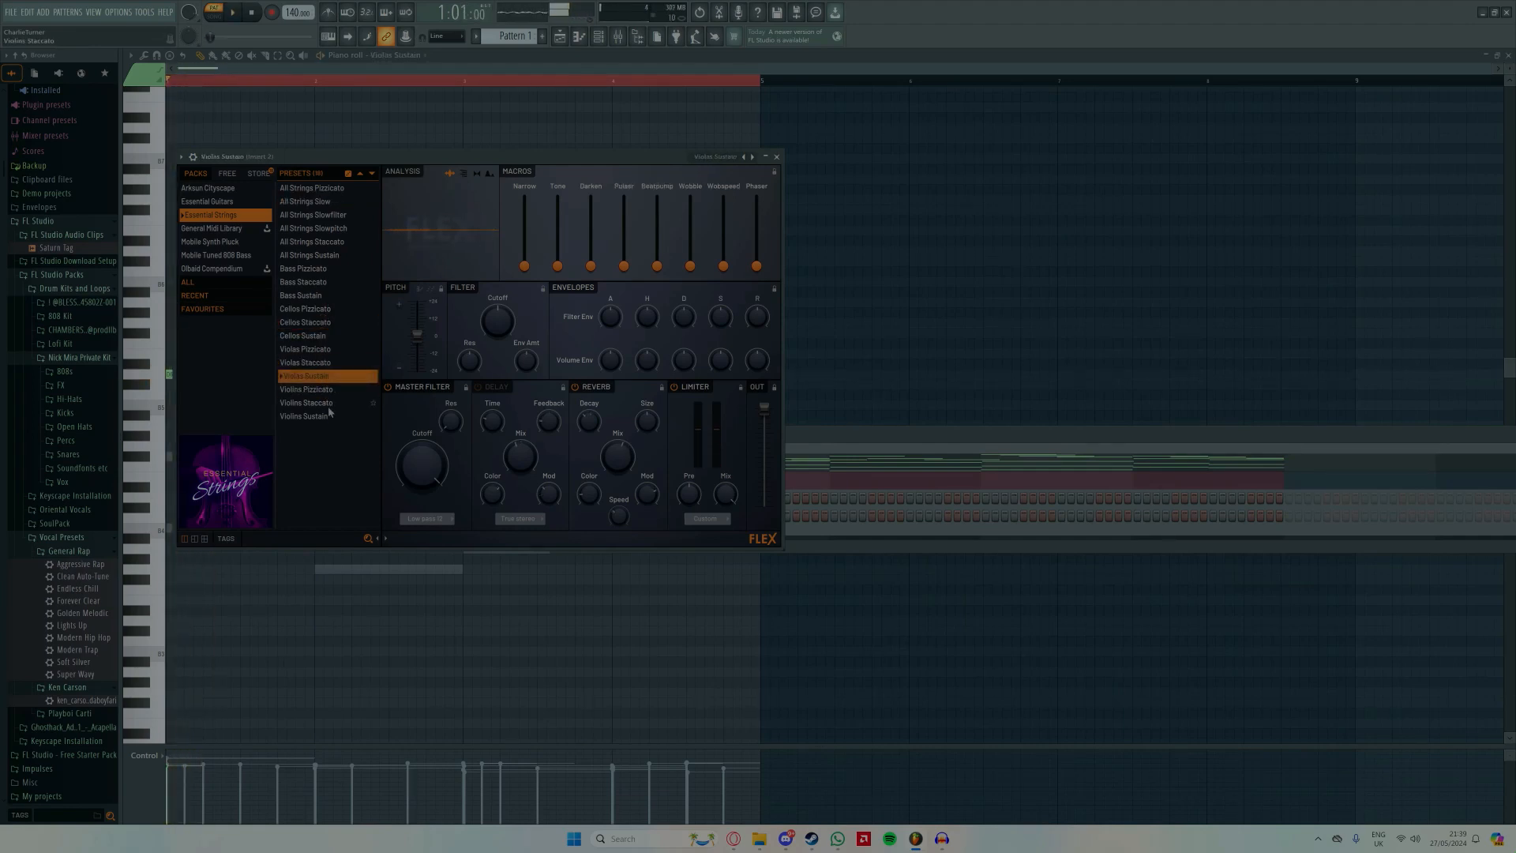
{"action": "left_click", "coordinate": [316, 416]}
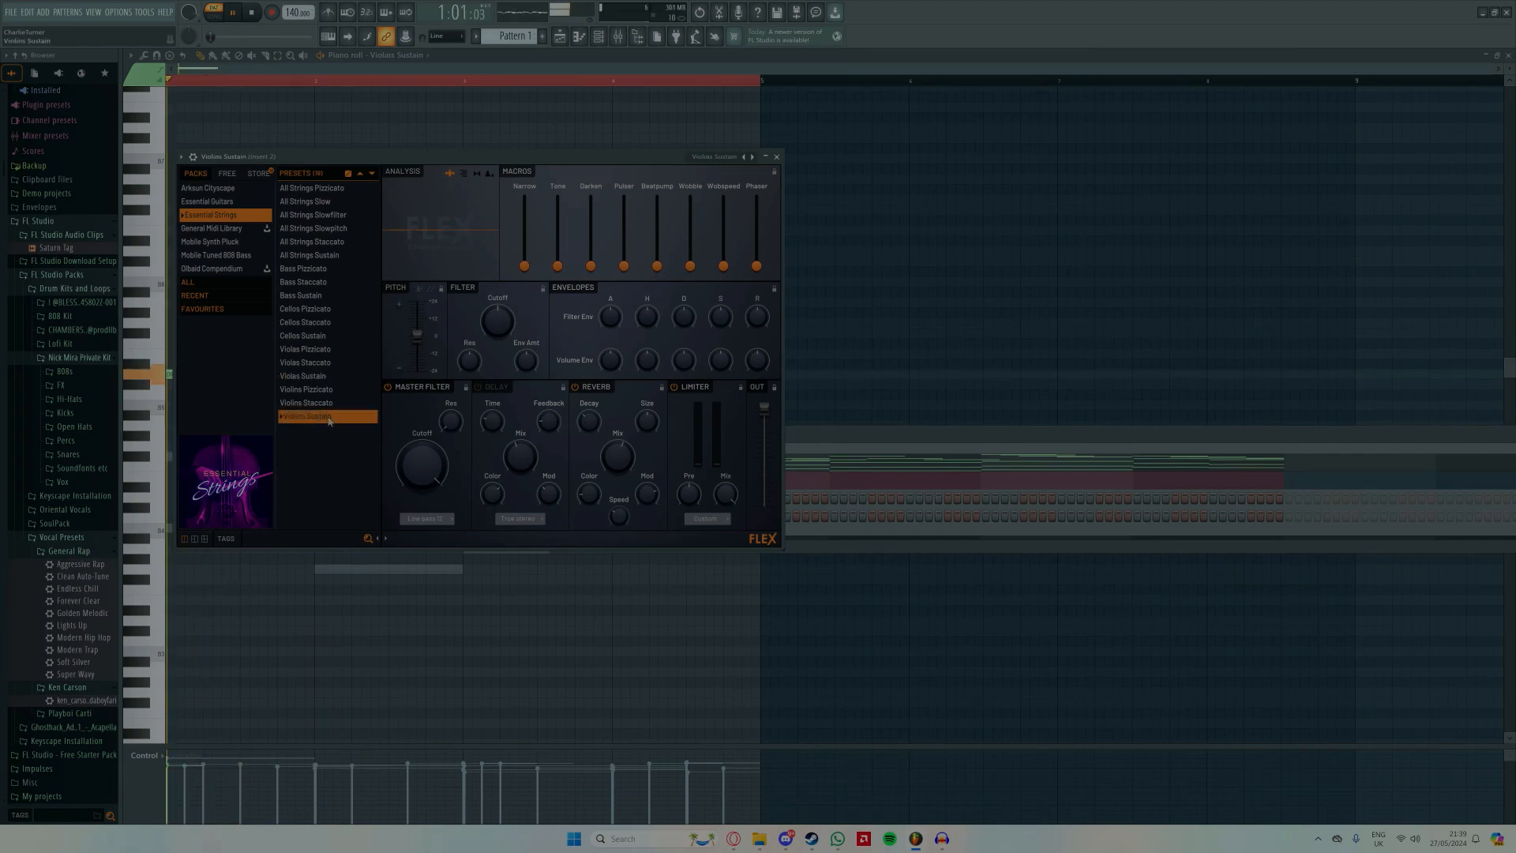
{"action": "left_click", "coordinate": [310, 376]}
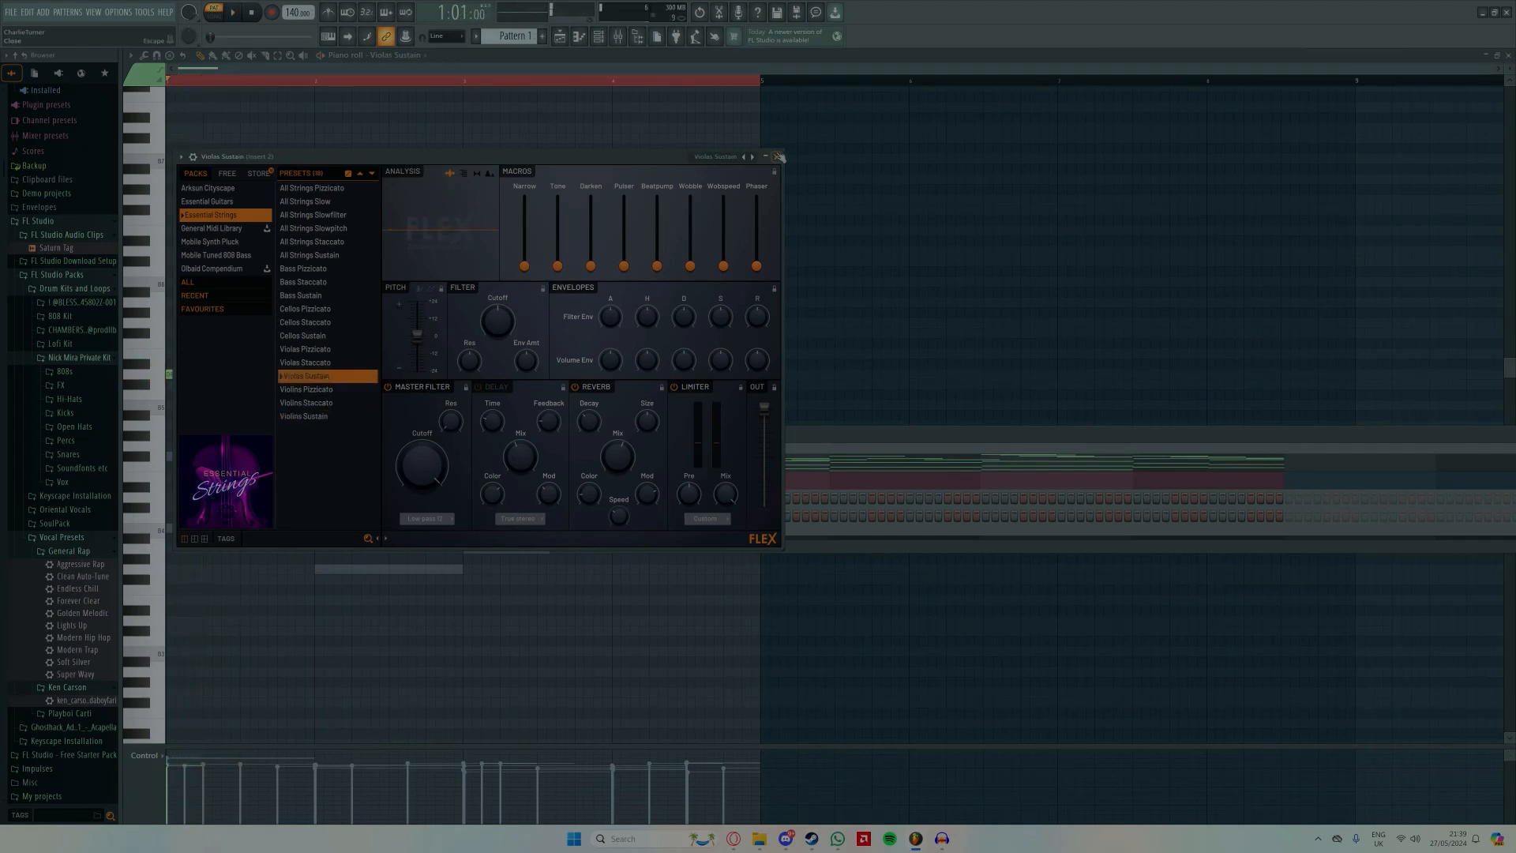
{"action": "left_click", "coordinate": [777, 157]}
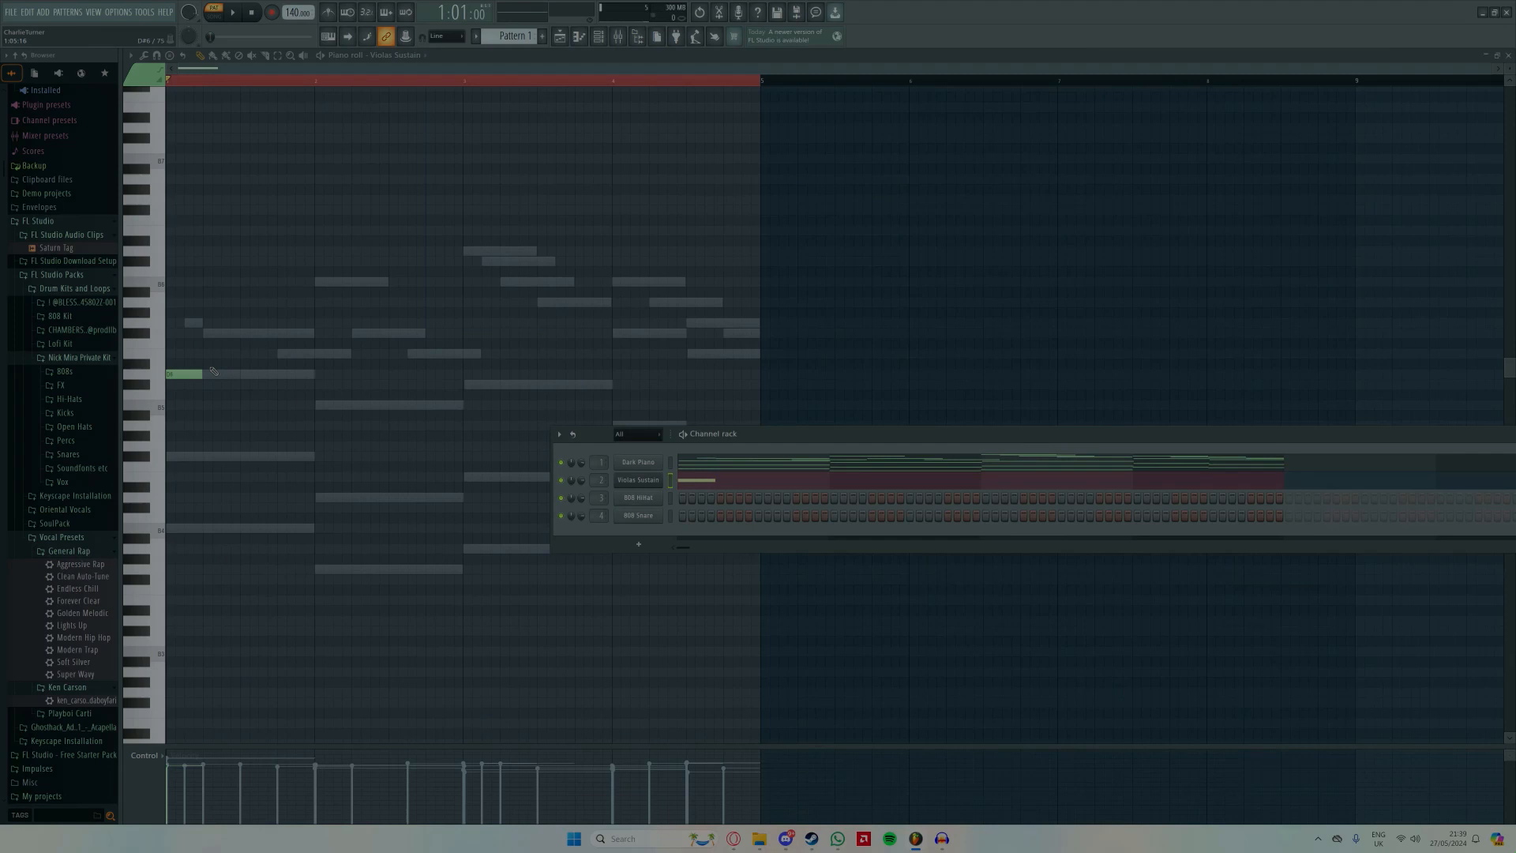
Step: Add F#5 and B4 below the D6 in bar 1 and extend all three notes to a full bar
{"action": "key", "text": "F6"}
{"action": "key", "text": "space"}
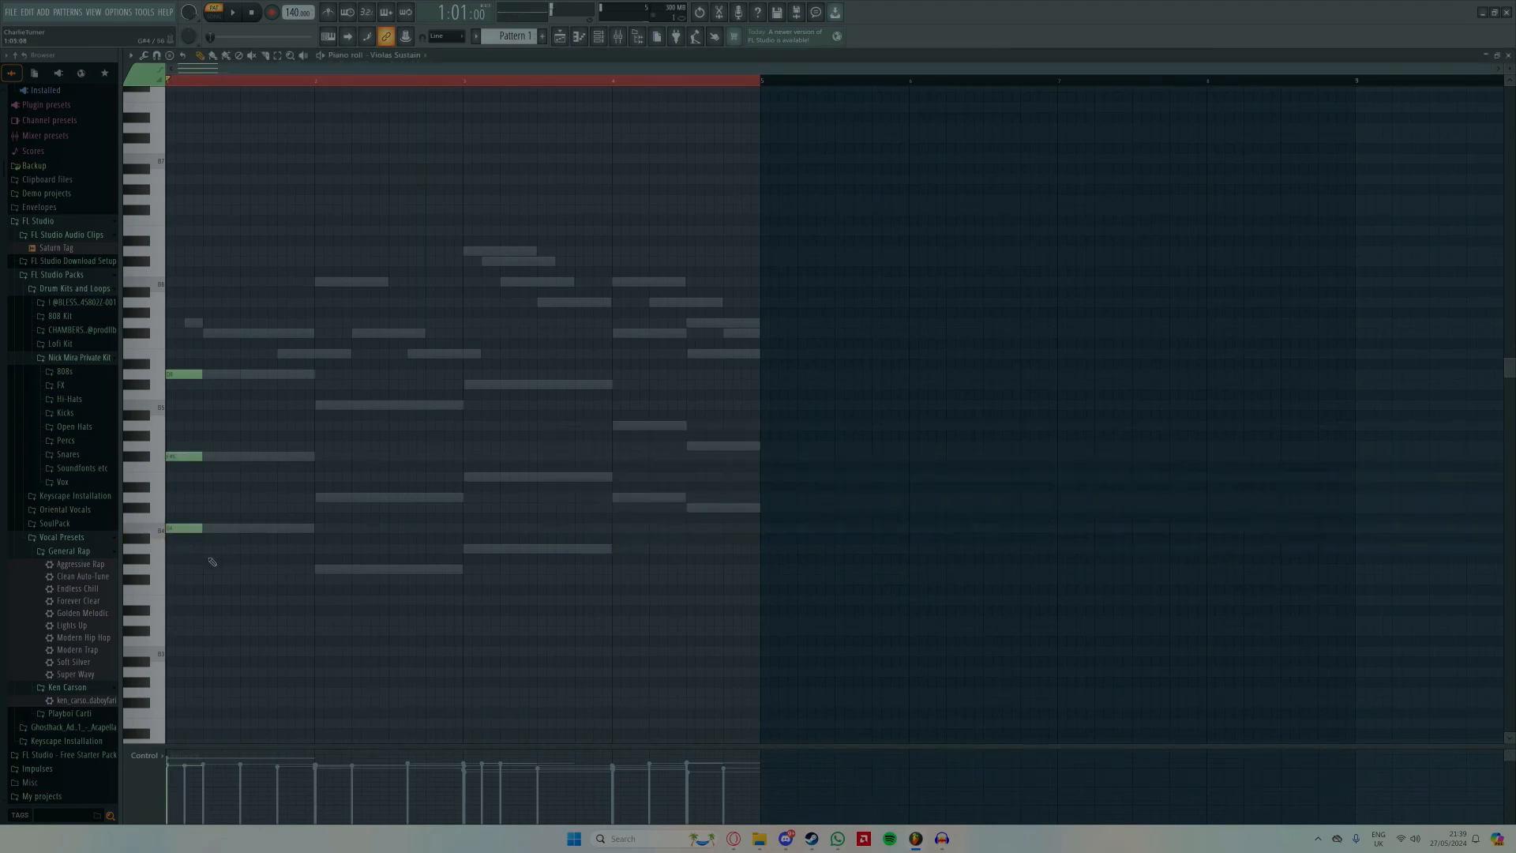
{"action": "key", "text": "space"}
{"action": "left_click_drag", "start_coordinate": [207, 373], "coordinate": [312, 387]}
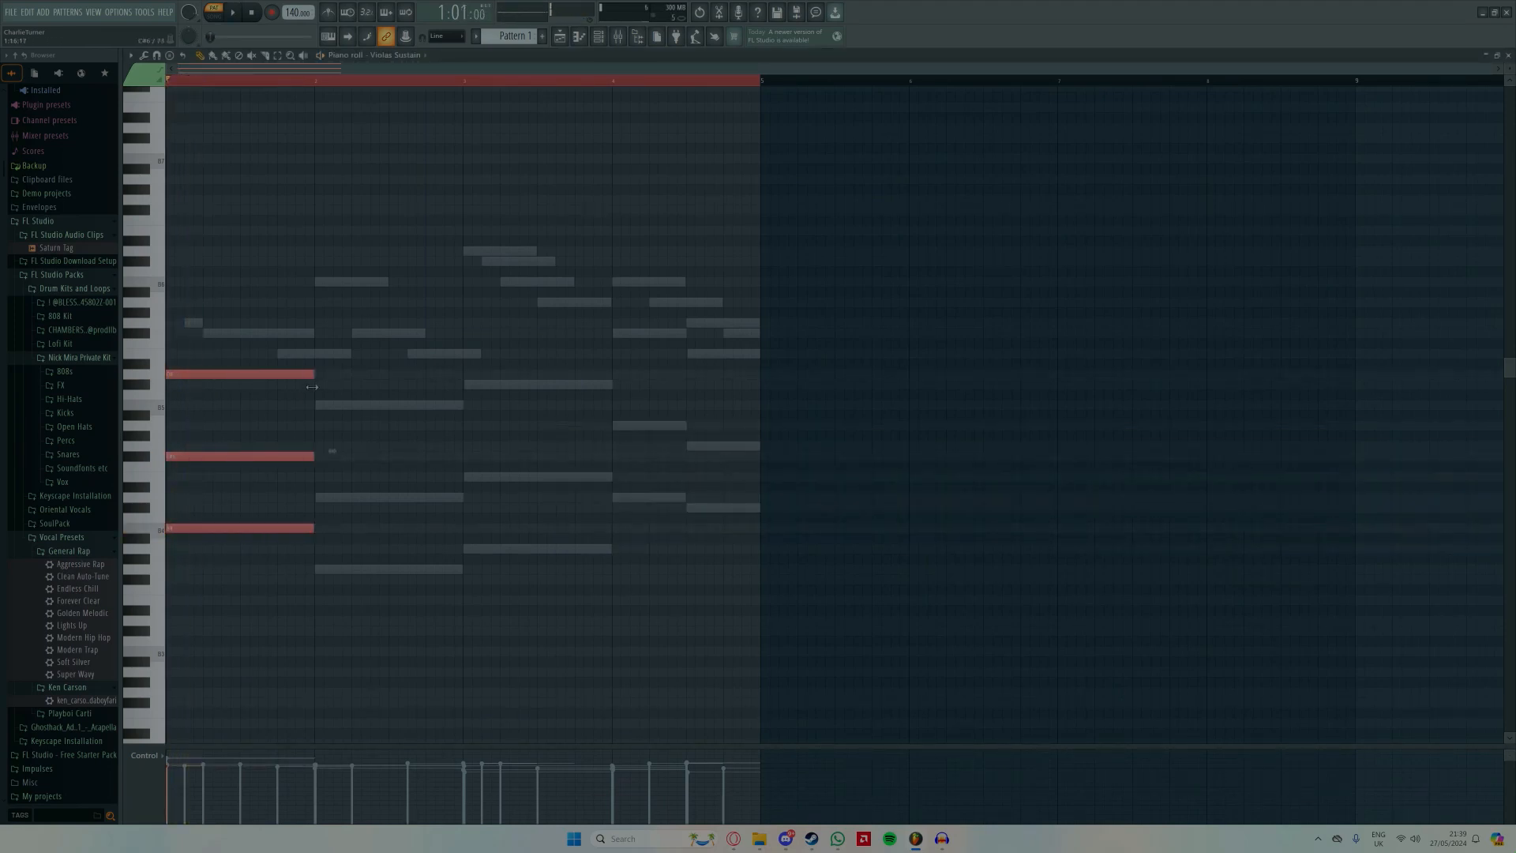
Step: Add full-bar viola chords over the ghost notes: G4, D5 and B5 in bar 2; A4, E5 and C#6 in bar 3
{"action": "left_click", "coordinate": [323, 569]}
{"action": "left_click", "coordinate": [316, 497]}
{"action": "left_click", "coordinate": [317, 406]}
{"action": "key", "text": "space"}
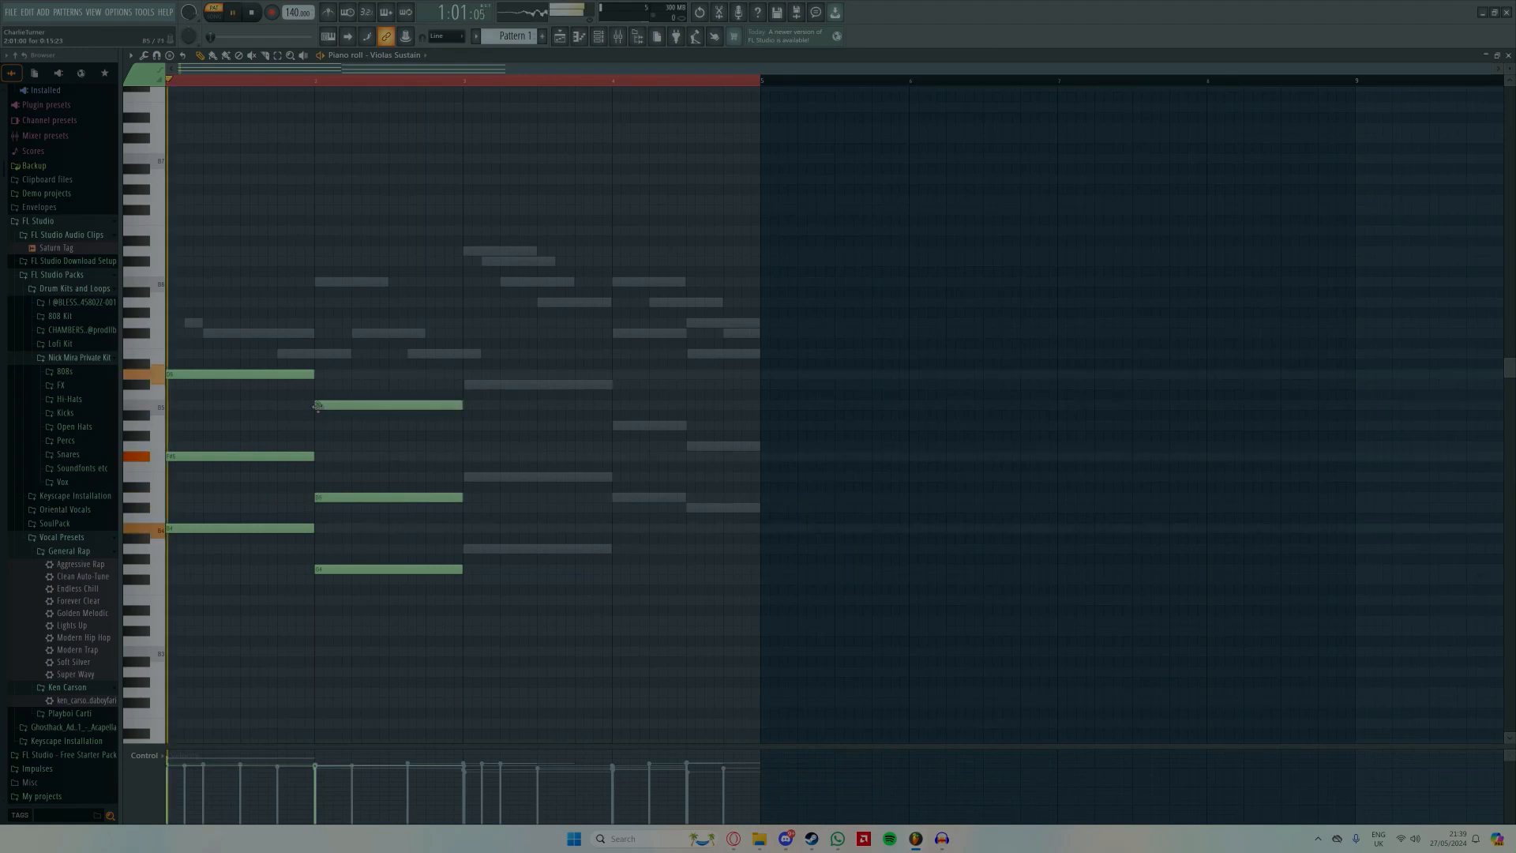
{"action": "left_click", "coordinate": [468, 548]}
{"action": "left_click", "coordinate": [468, 477]}
{"action": "left_click", "coordinate": [469, 384]}
Step: Add two half-bar viola chords in bar 4, D5-A5-F#6 and C#5-G5-E6, and play the pattern
{"action": "left_click", "coordinate": [617, 425]}
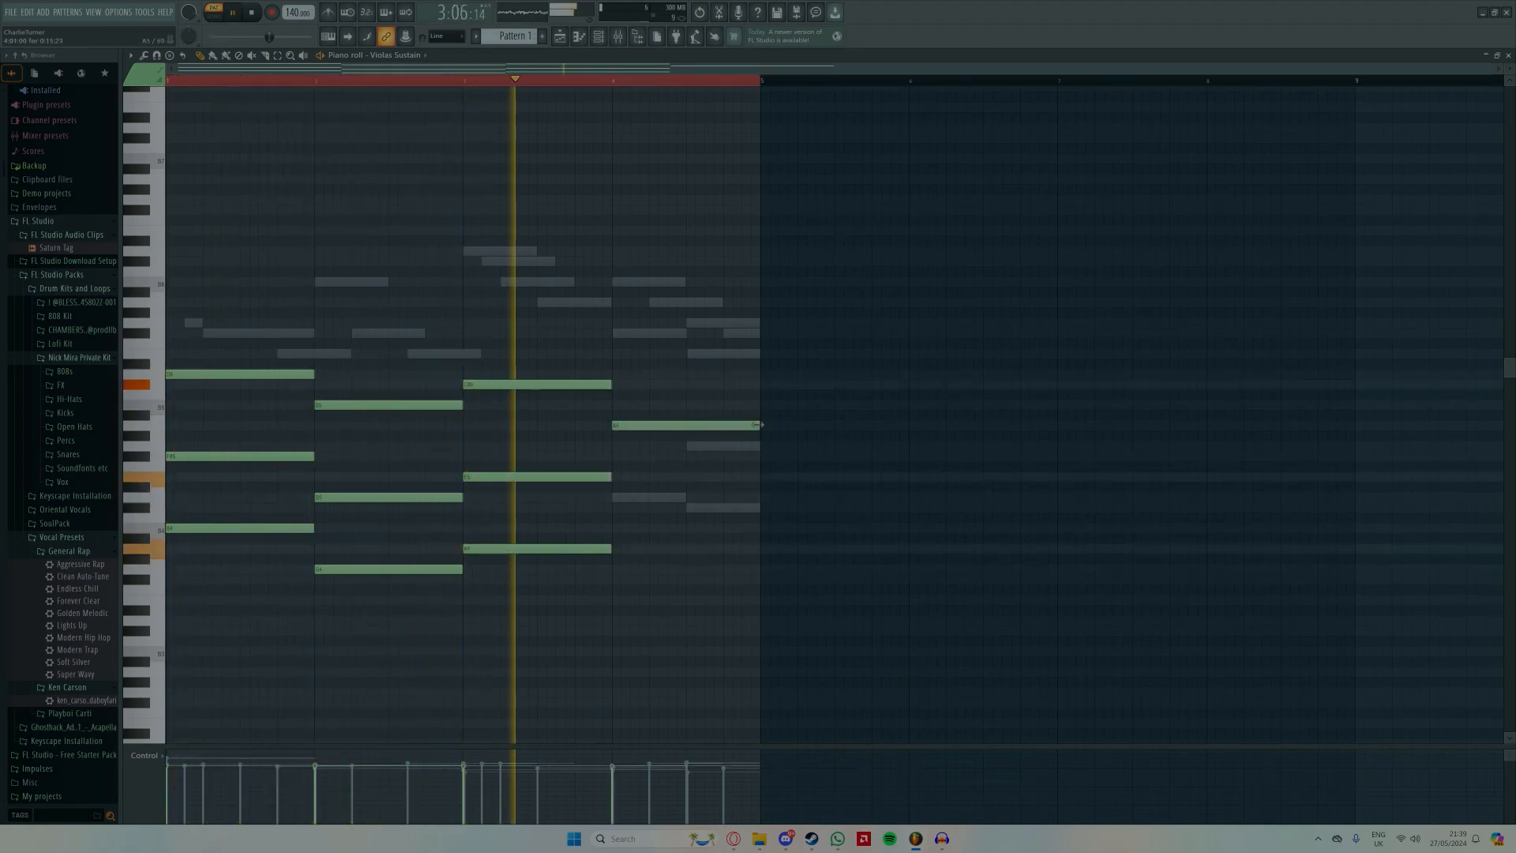
{"action": "left_click_drag", "start_coordinate": [758, 425], "coordinate": [686, 424]}
{"action": "key", "text": "space"}
{"action": "left_click", "coordinate": [617, 332]}
{"action": "left_click", "coordinate": [687, 354]}
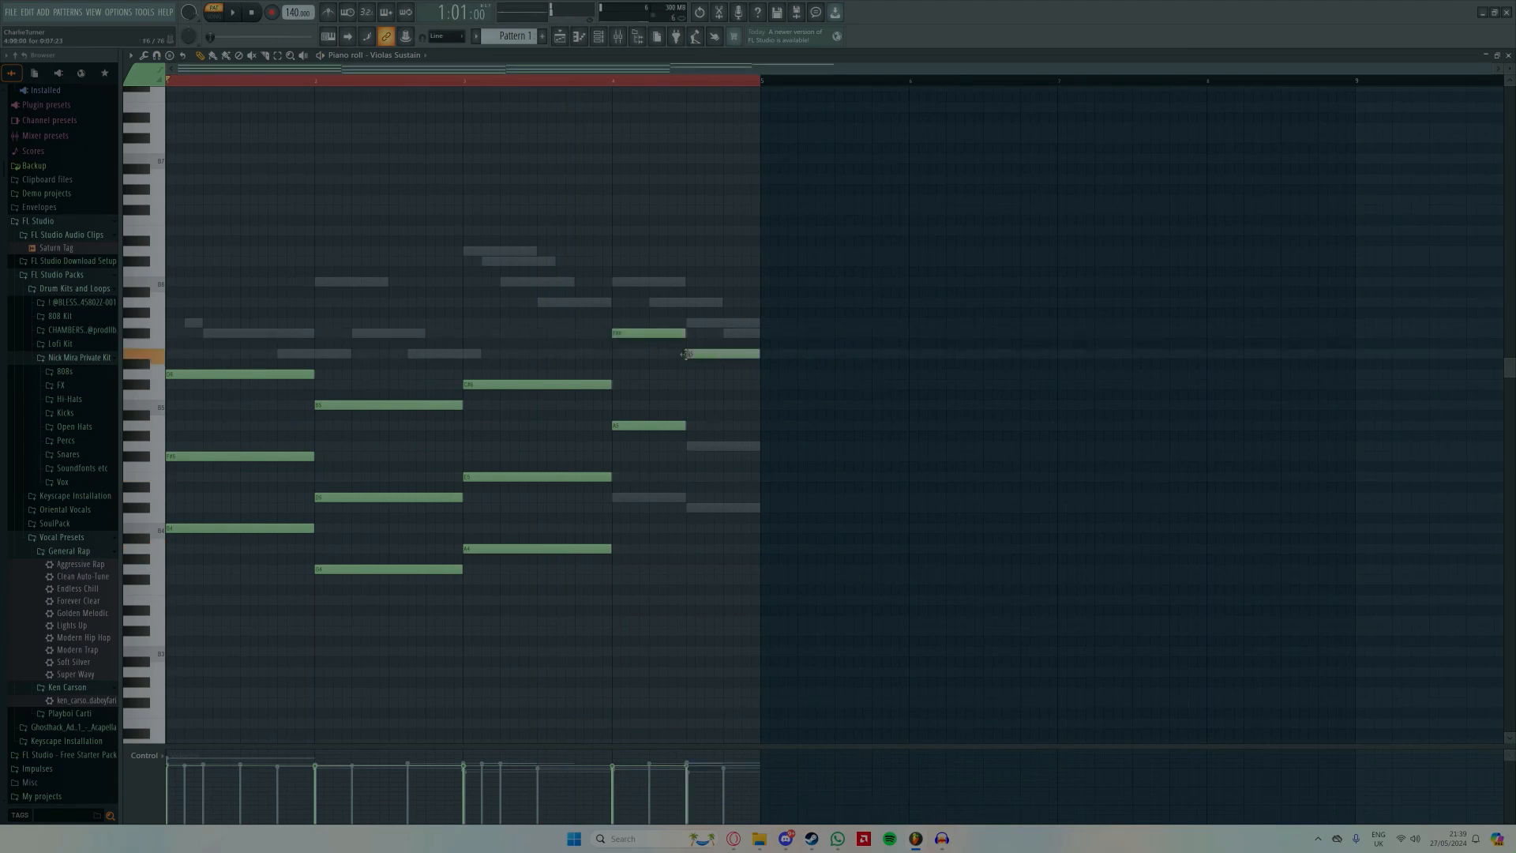
{"action": "left_click", "coordinate": [617, 496]}
{"action": "left_click", "coordinate": [689, 446]}
{"action": "left_click", "coordinate": [692, 508]}
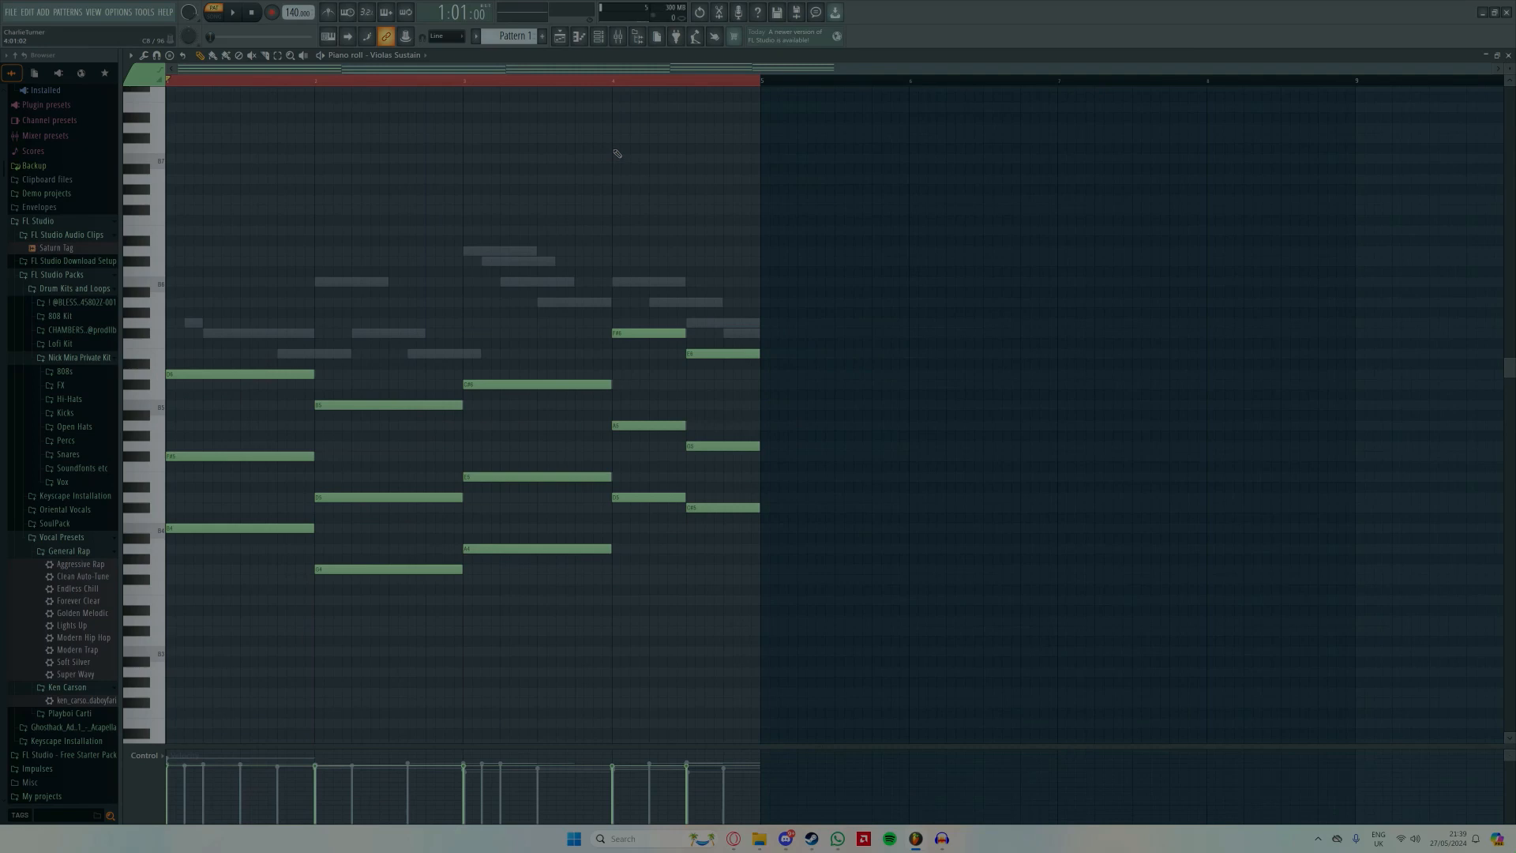
{"action": "key", "text": "space"}
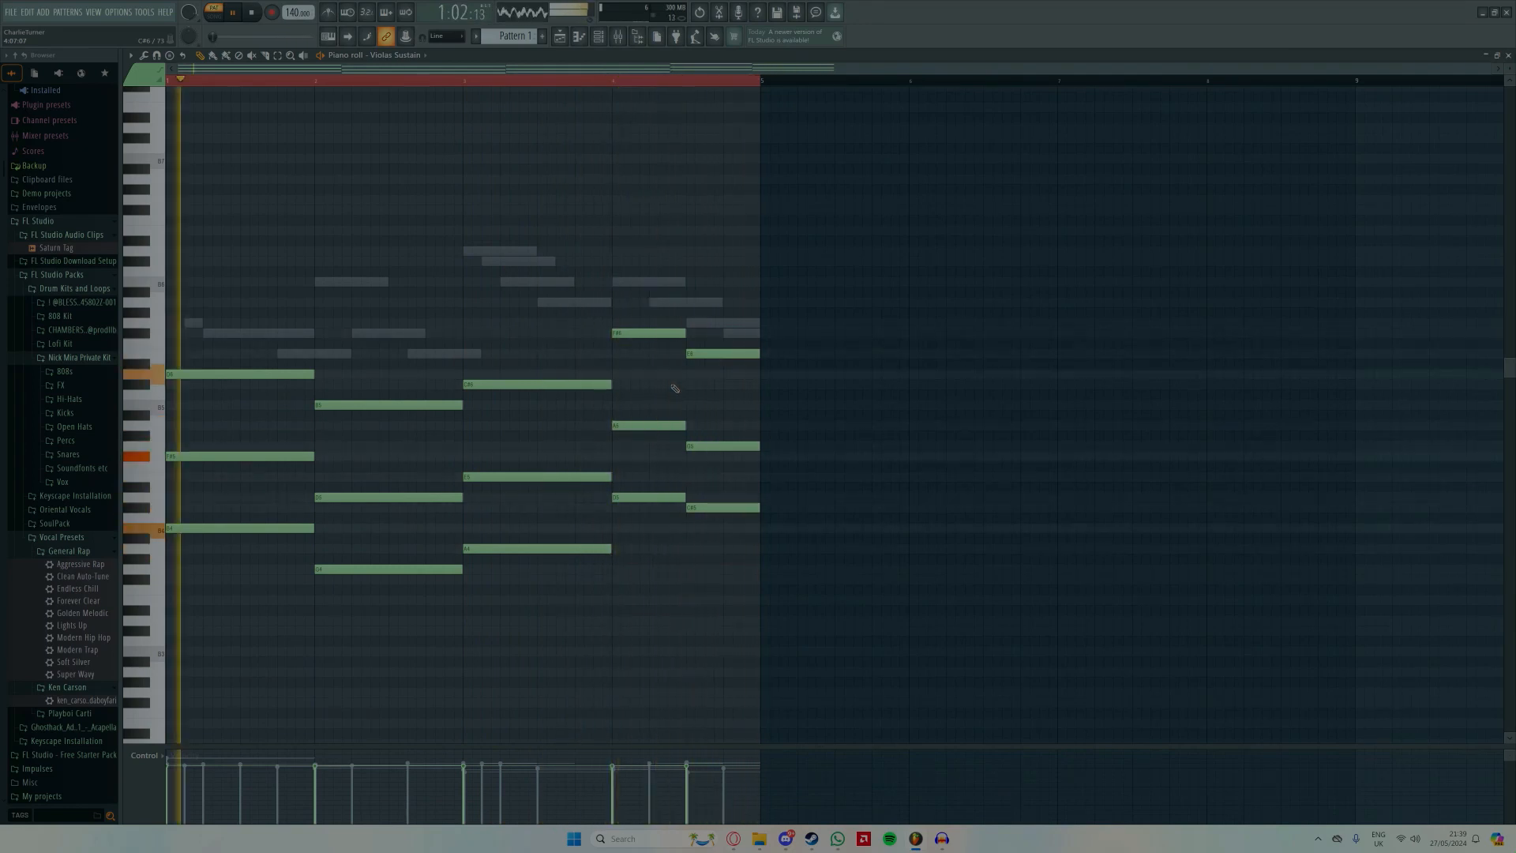
Step: Stop playback and add Fruity parametric EQ 2 to the first effect slot of mixer Insert 1
{"action": "key", "text": "space"}
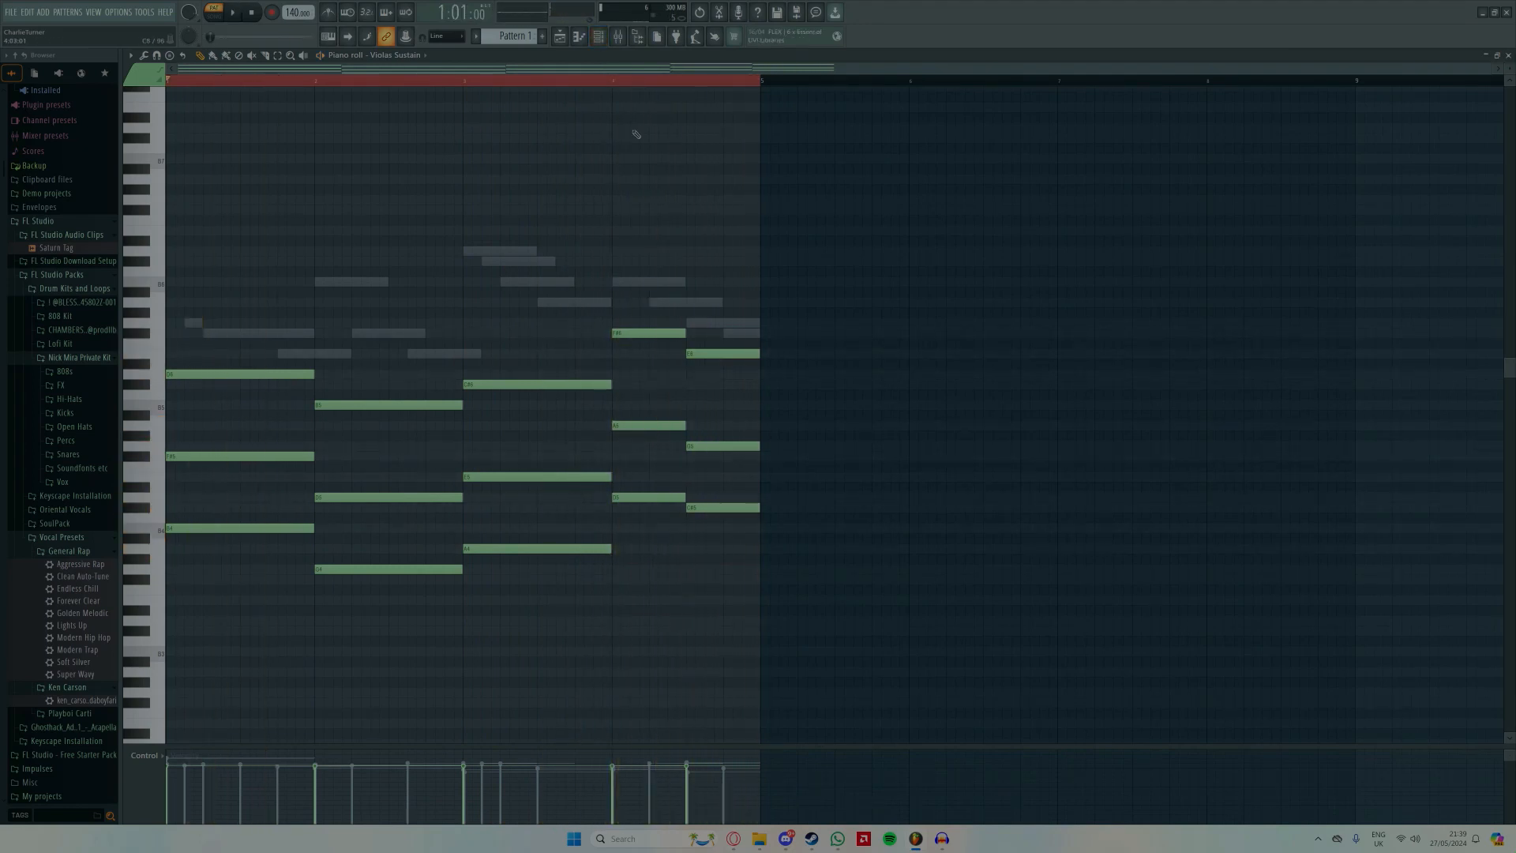
{"action": "left_click", "coordinate": [598, 36]}
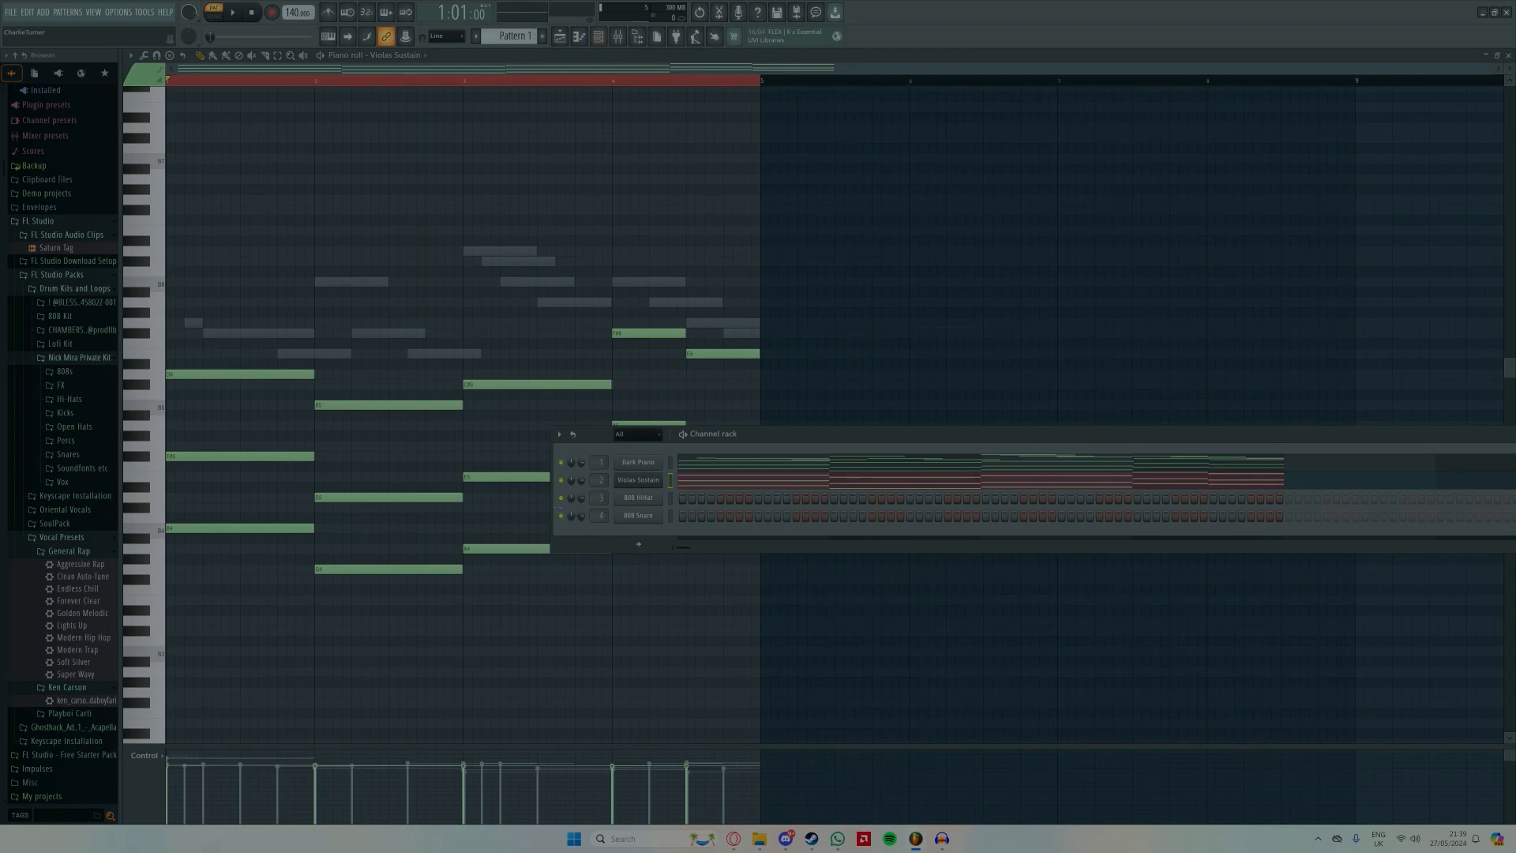
{"action": "double_click", "coordinate": [598, 480]}
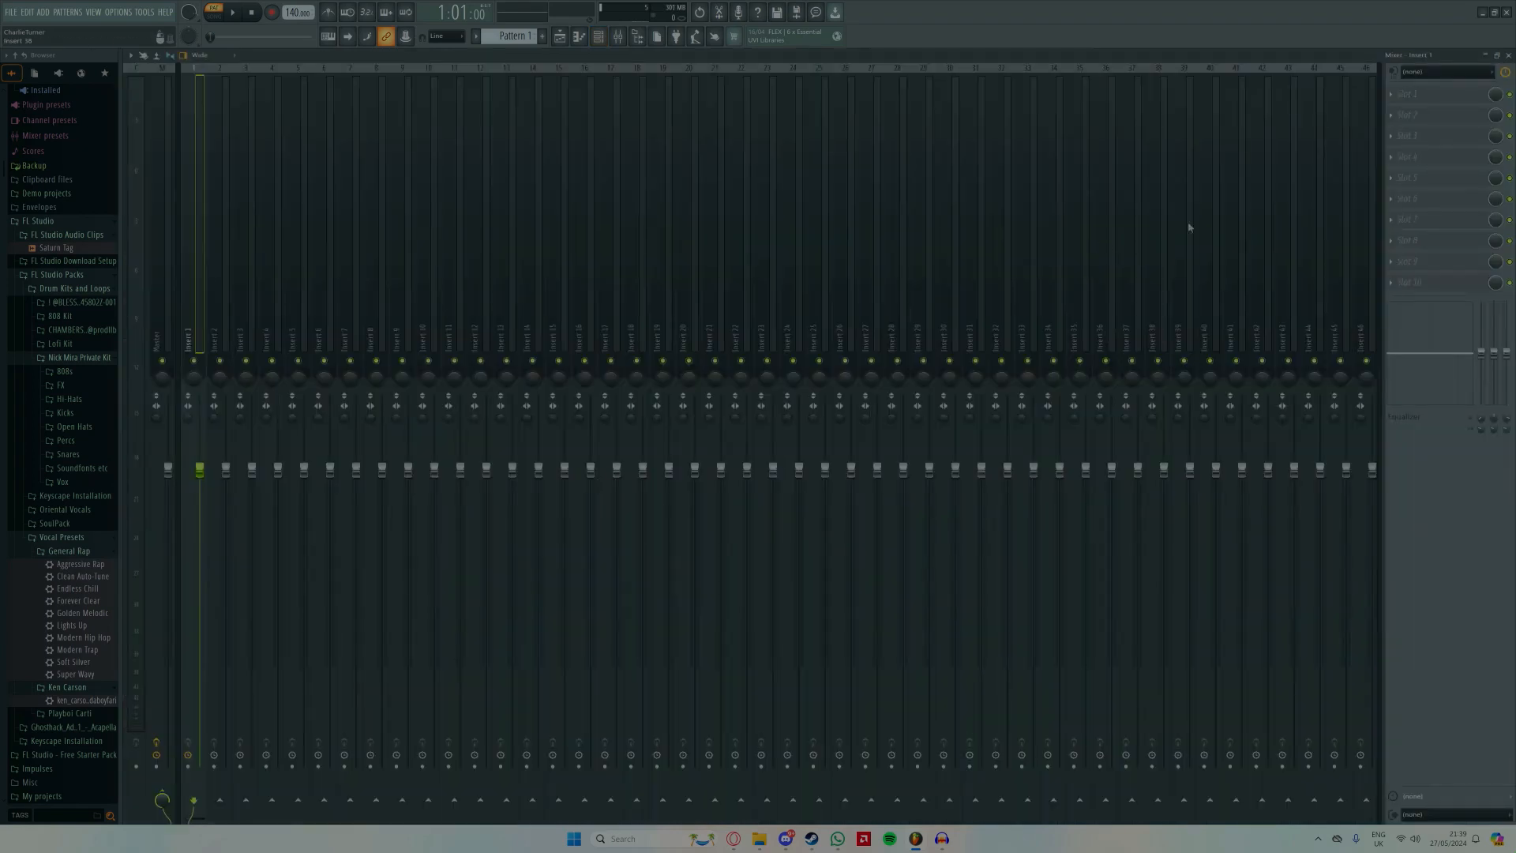
{"action": "left_click", "coordinate": [1406, 93]}
{"action": "left_click", "coordinate": [1231, 383]}
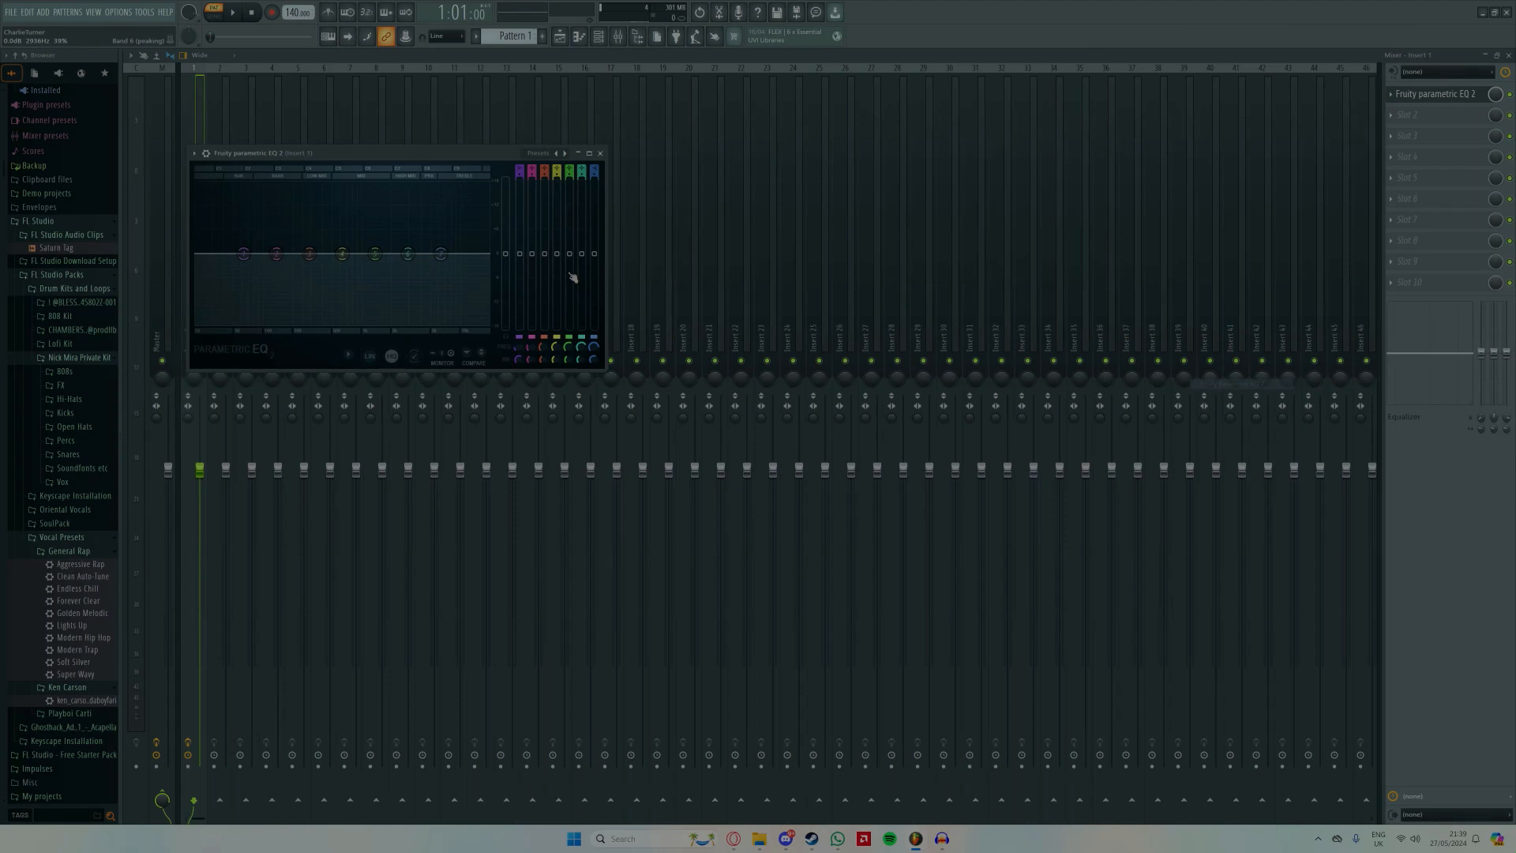
Step: Play the pattern and examine its frequency spectrum in the Insert 1 equalizer
{"action": "key", "text": "space"}
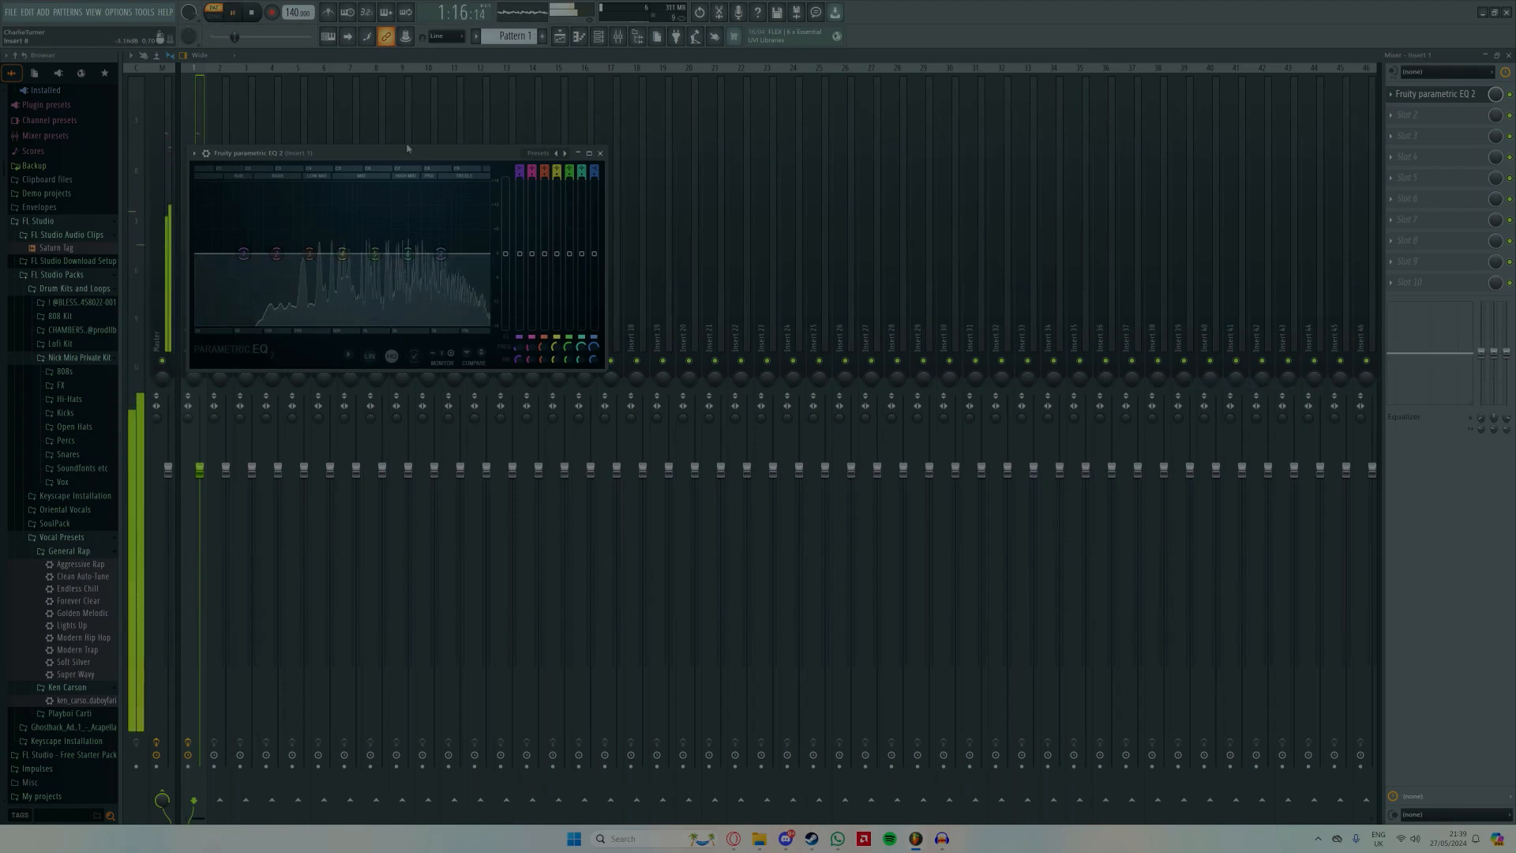
{"action": "right_click", "coordinate": [572, 312]}
{"action": "left_click", "coordinate": [507, 251]}
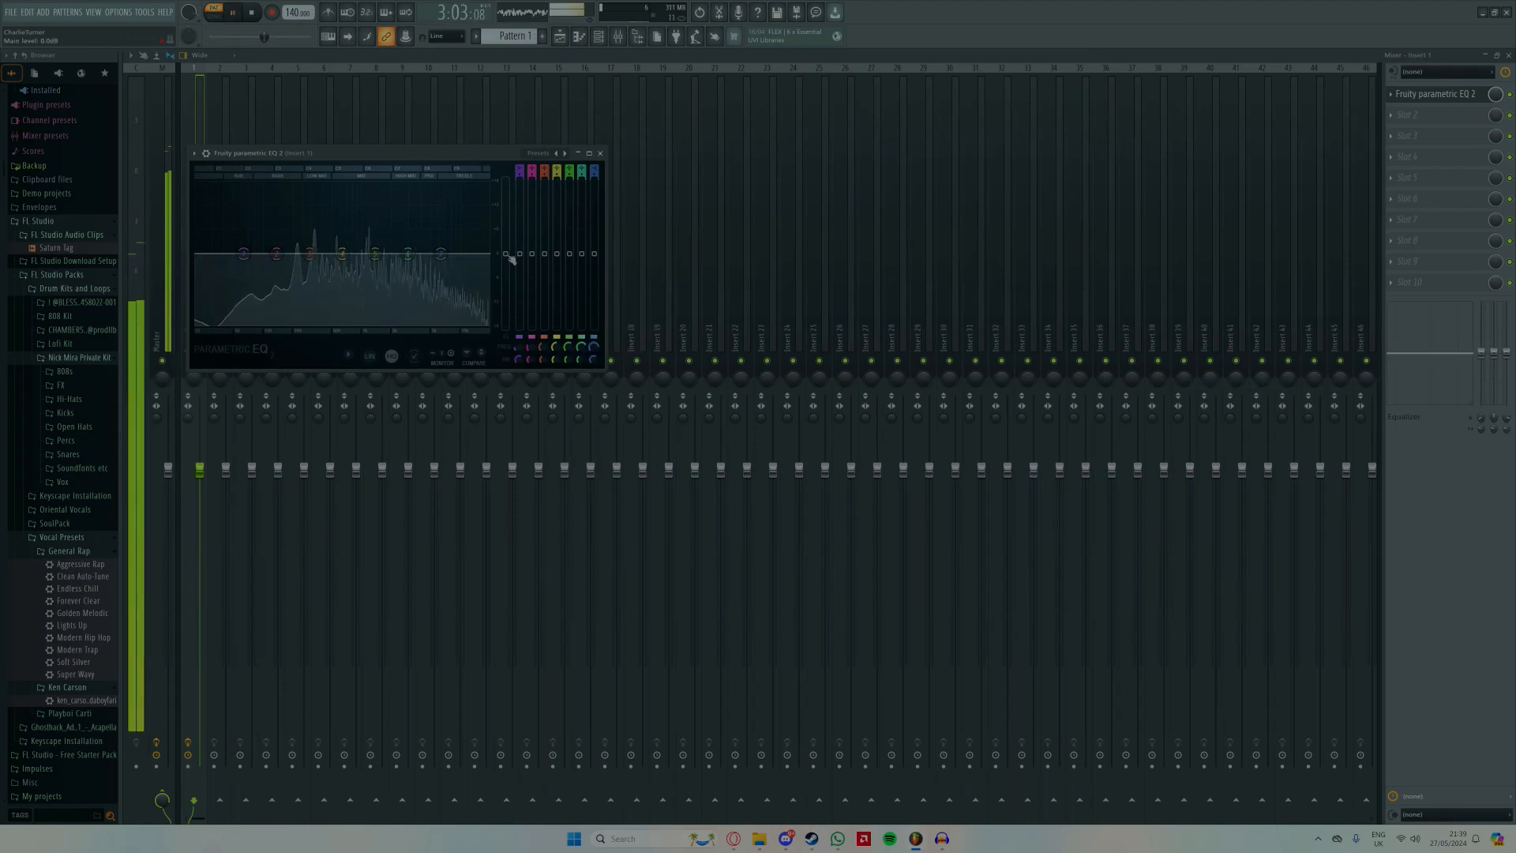
{"action": "key", "text": "space"}
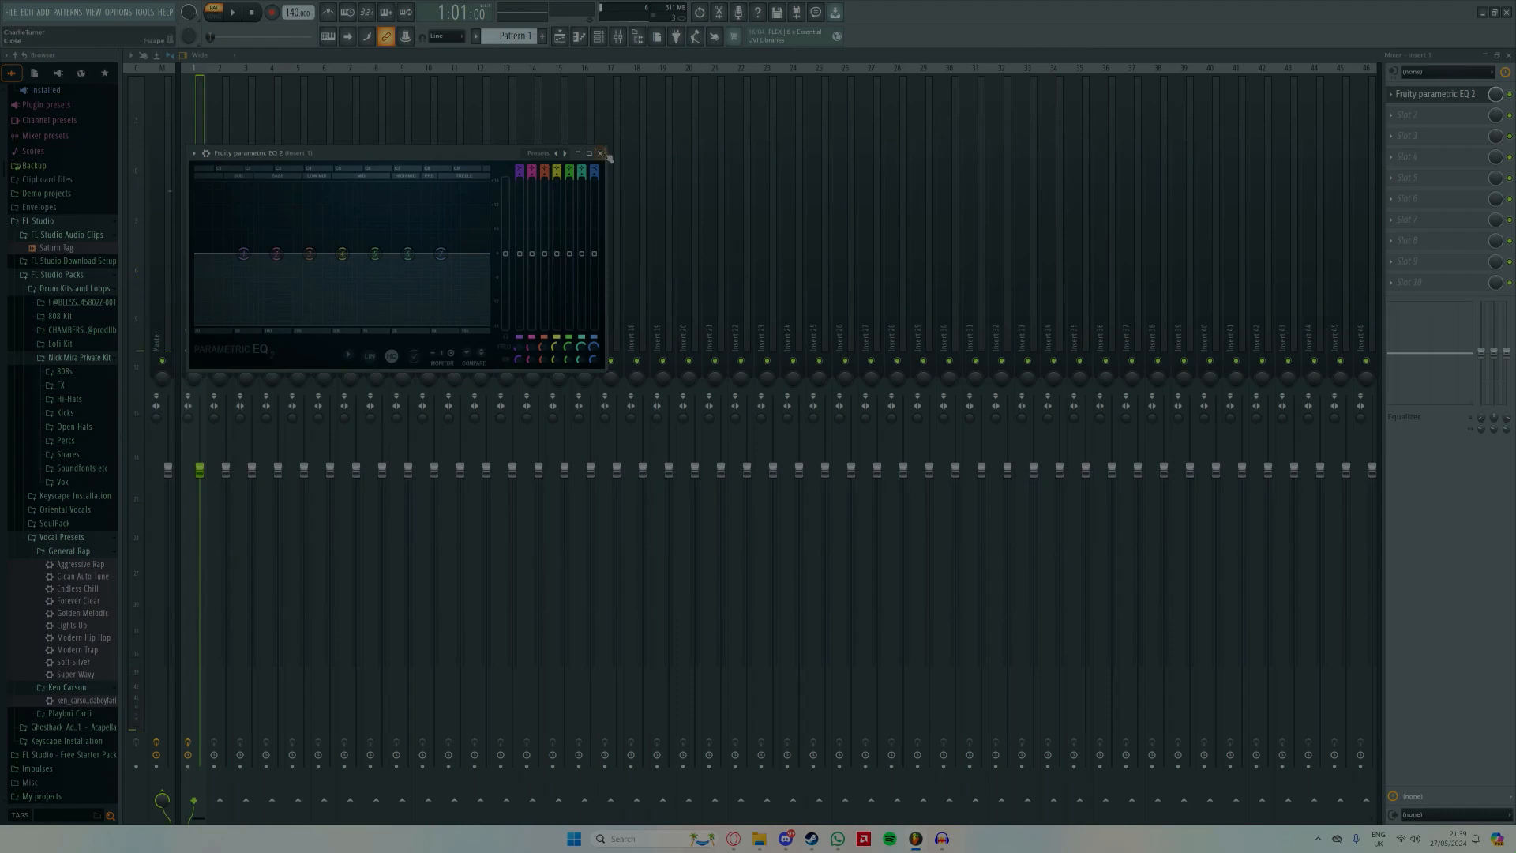
{"action": "left_click", "coordinate": [601, 153]}
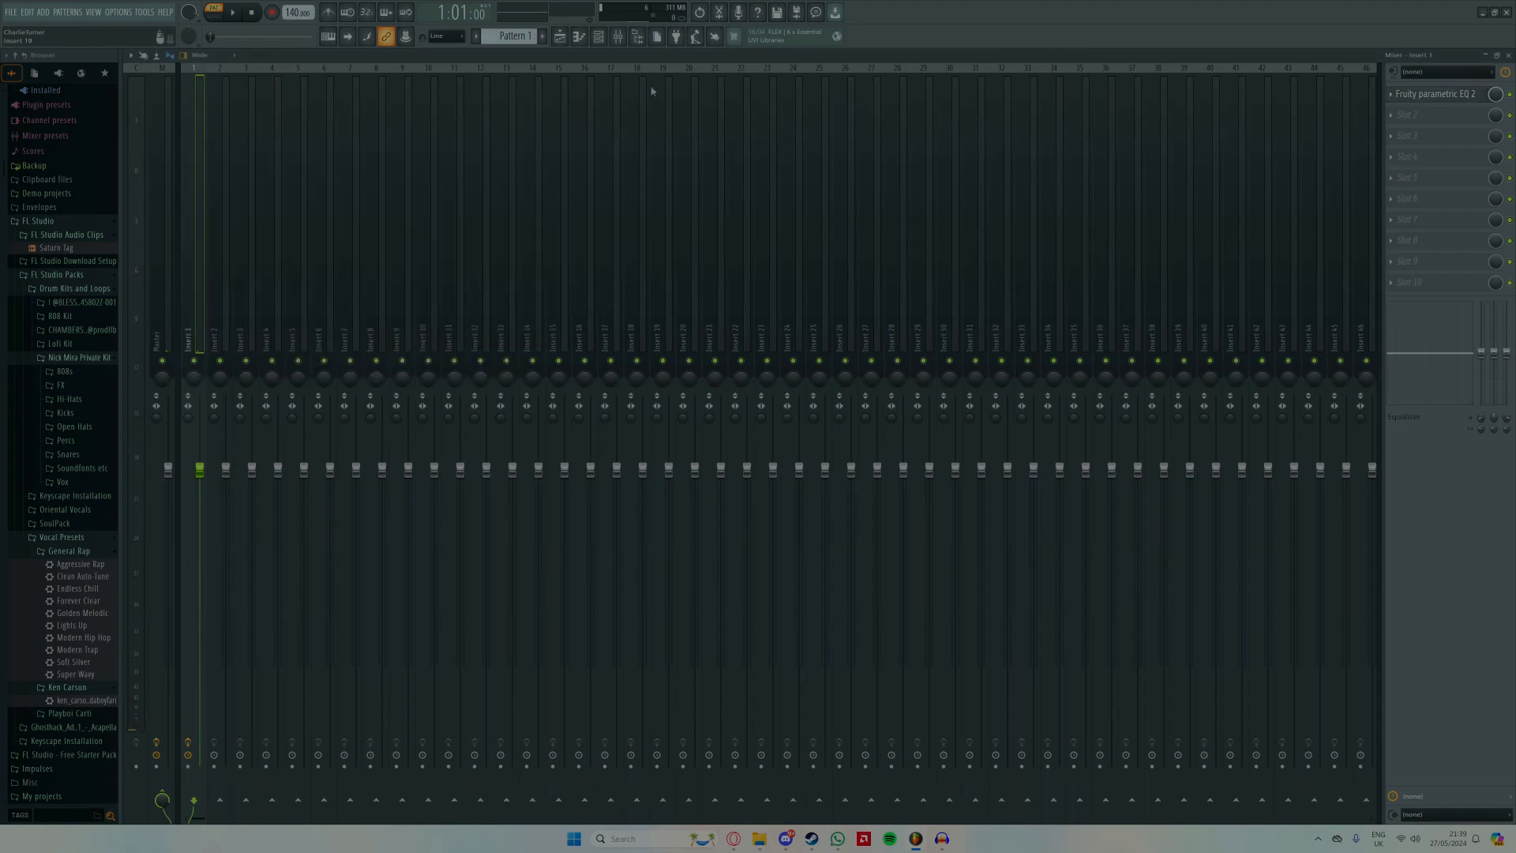
Step: Replace the 808 HiHat channel with FLEX and load the Flute preset from the General Midi Library
{"action": "left_click", "coordinate": [598, 35]}
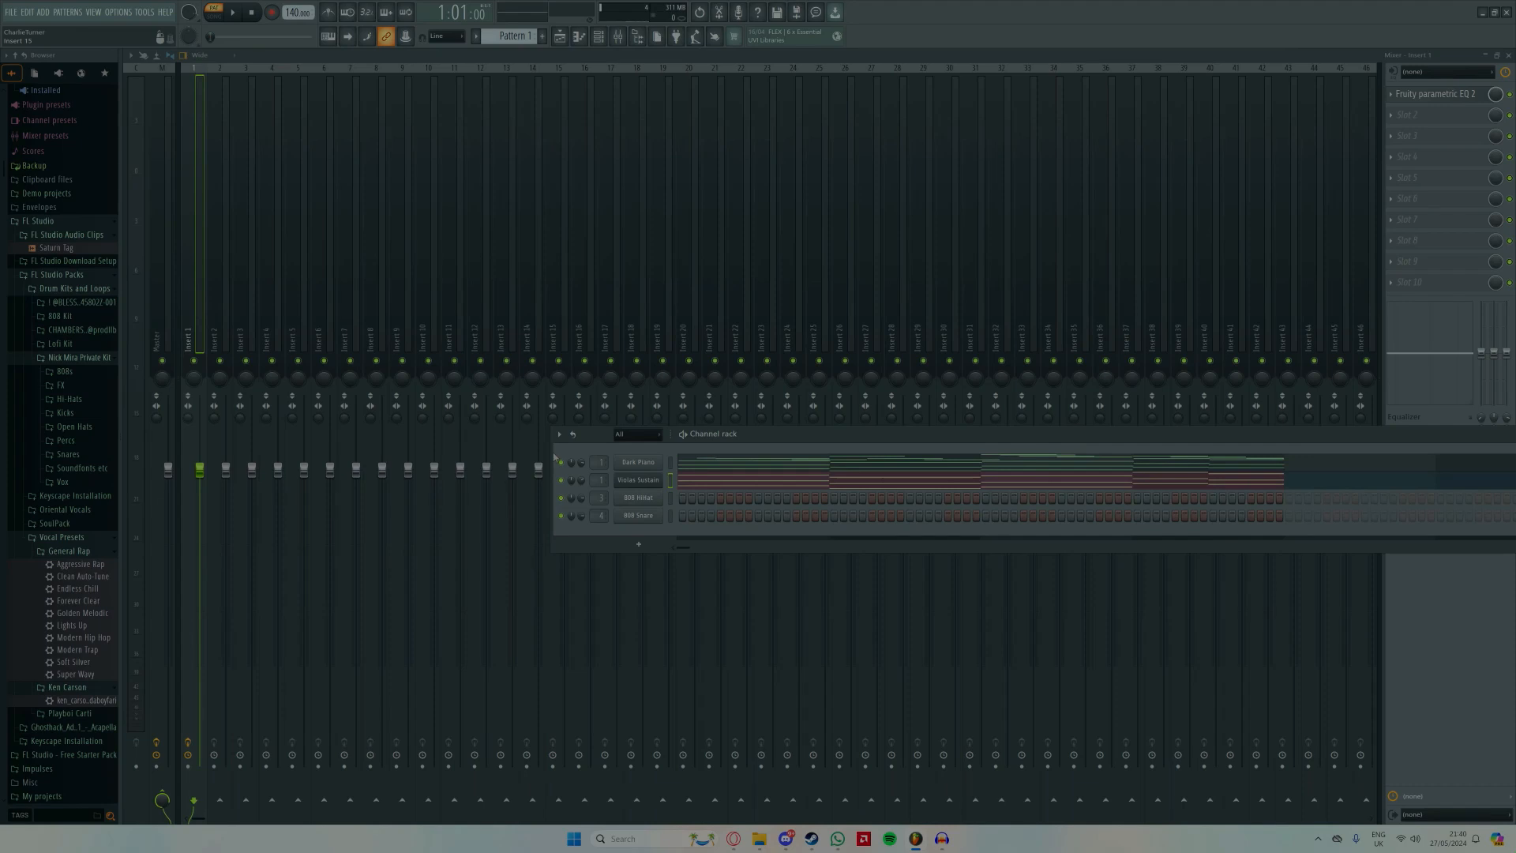
{"action": "right_click", "coordinate": [638, 497]}
{"action": "mouse_move", "coordinate": [689, 586]}
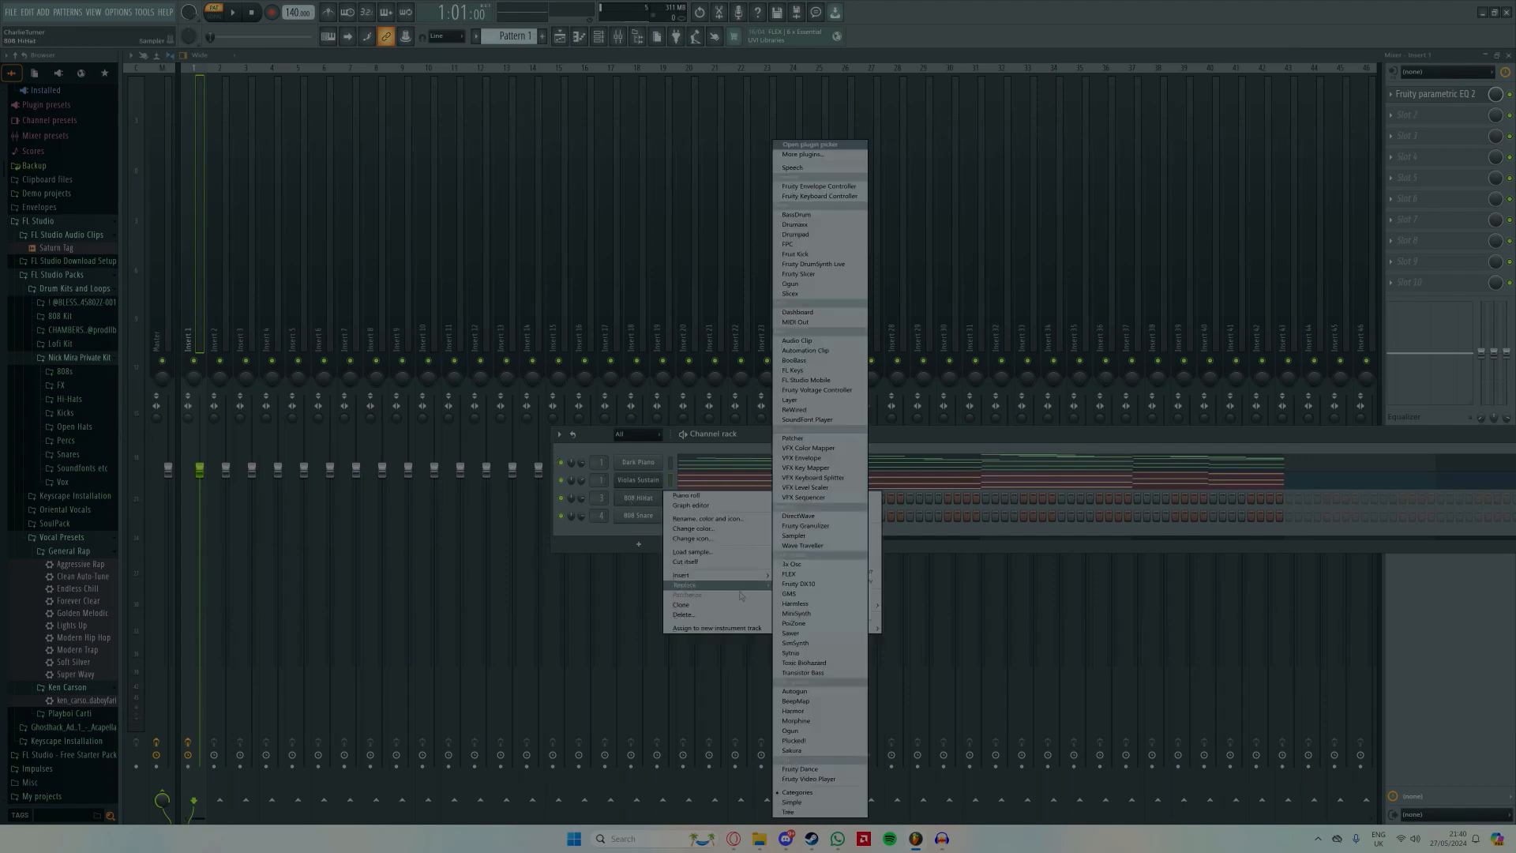
{"action": "left_click", "coordinate": [803, 577]}
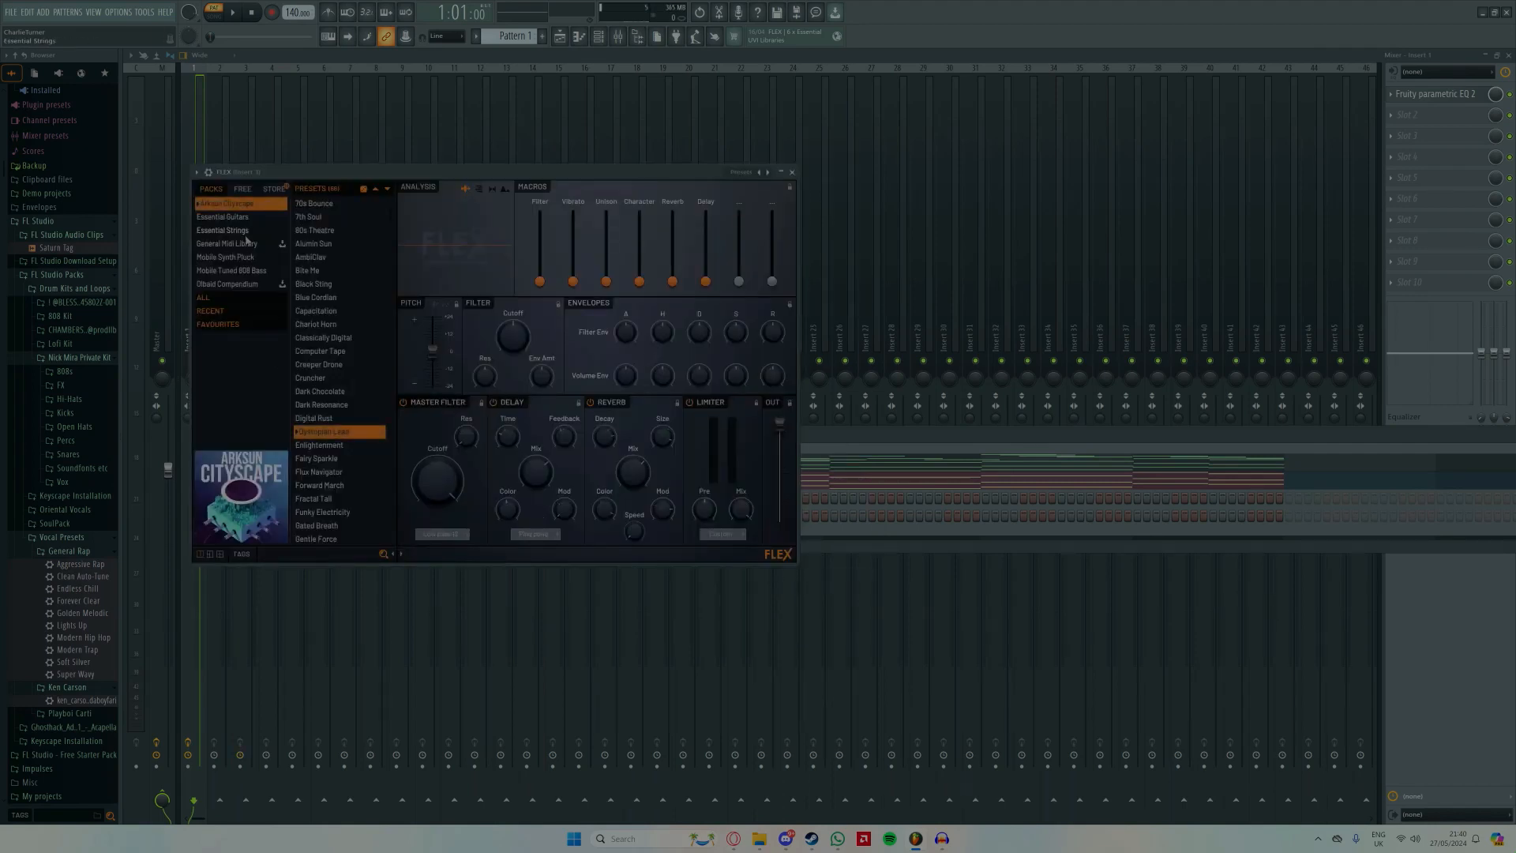
{"action": "left_click", "coordinate": [247, 243]}
{"action": "scroll", "coordinate": [338, 404], "scroll_direction": "down", "scroll_amount": 5}
{"action": "scroll", "coordinate": [337, 406], "scroll_direction": "down", "scroll_amount": 10}
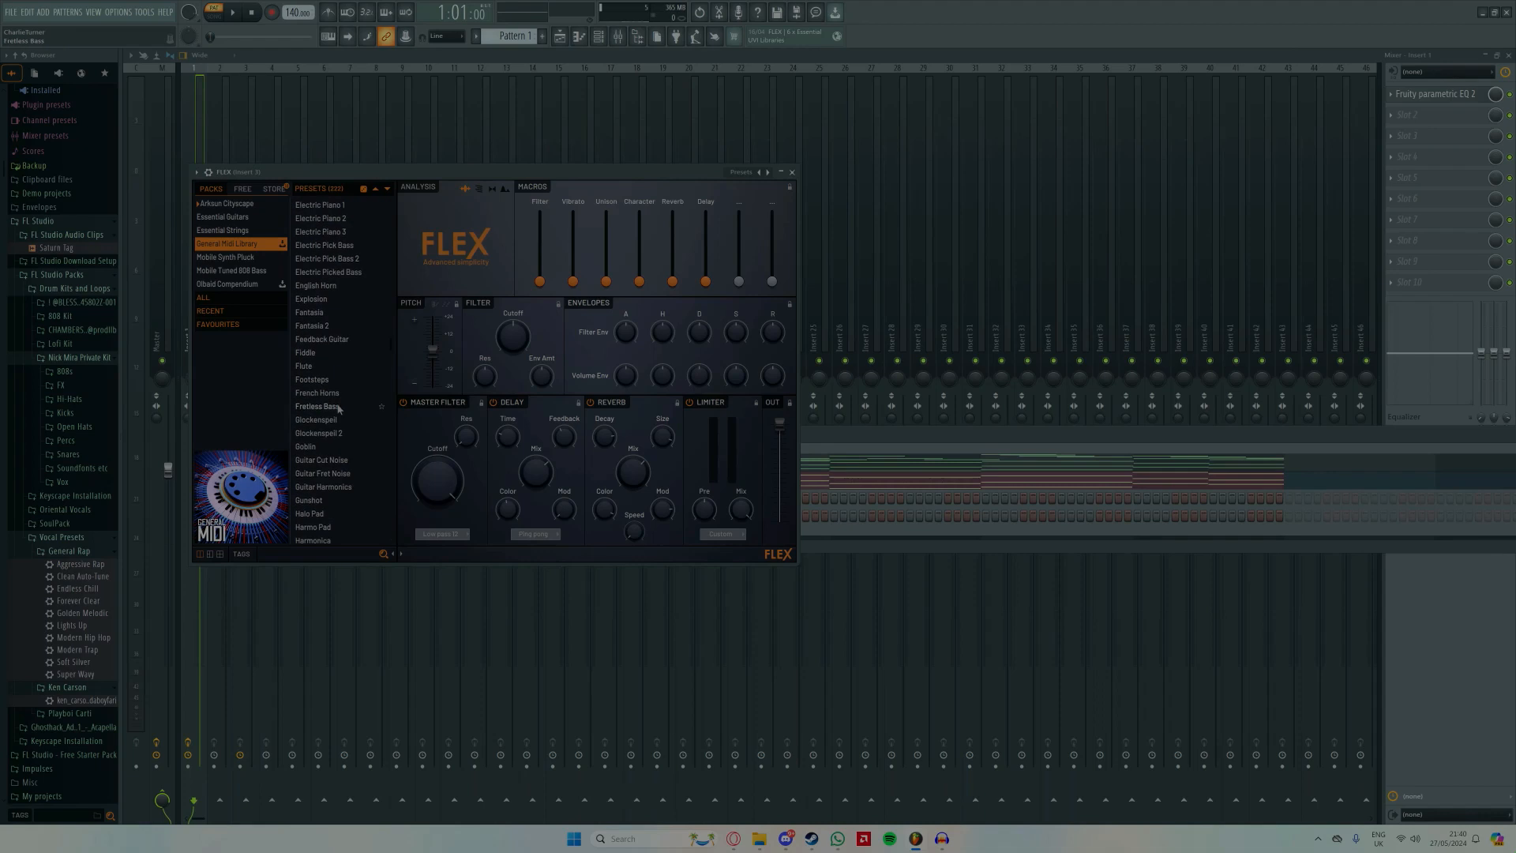
{"action": "left_click", "coordinate": [324, 367]}
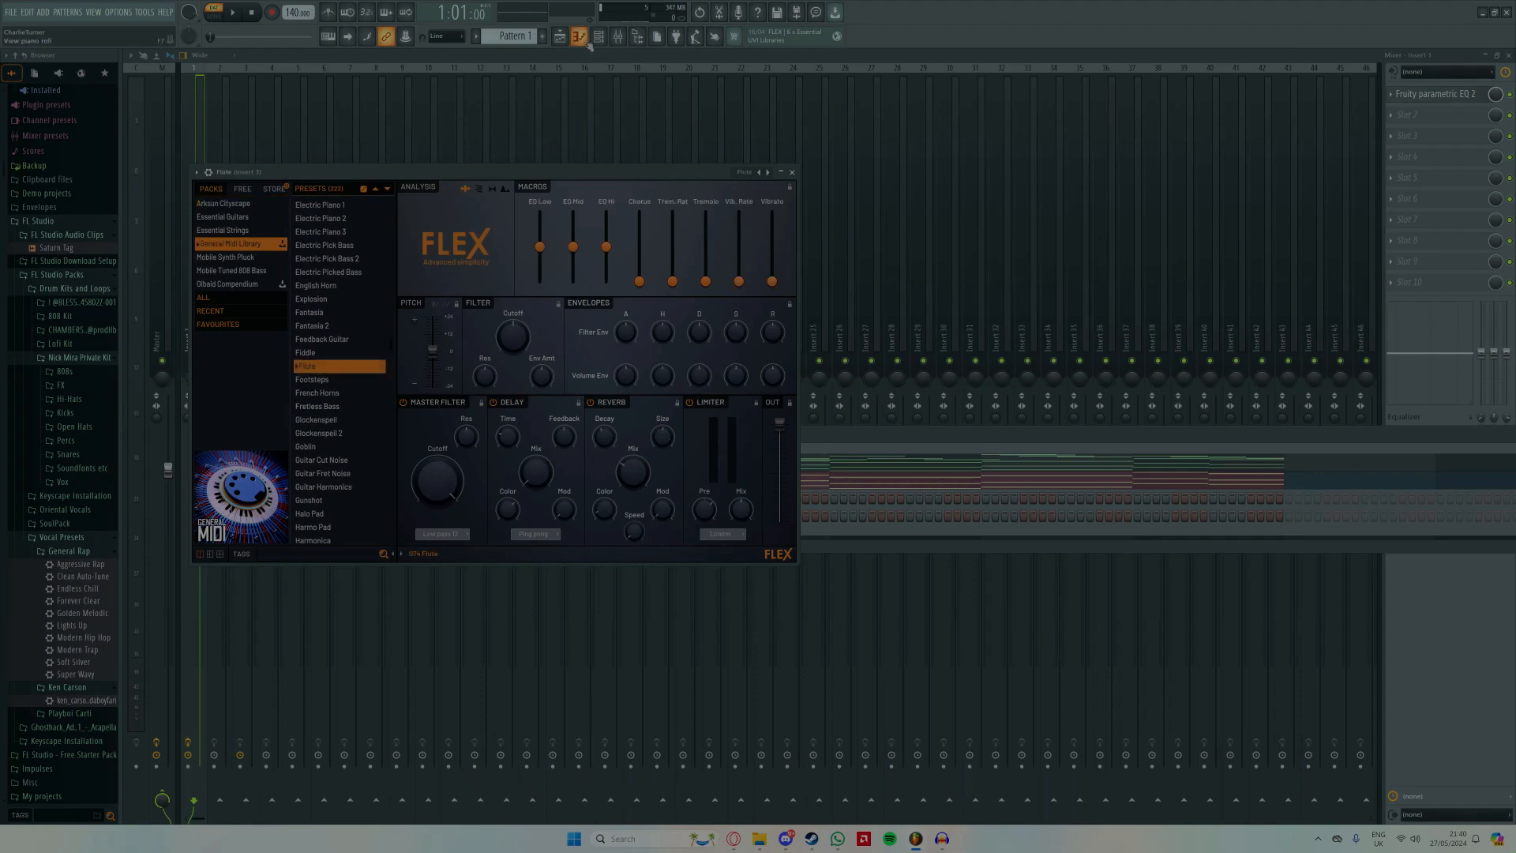
Step: Write the flute melody in bar 1 with the notes D6, E6, A6 and F#6
{"action": "key", "text": "F7"}
{"action": "left_click_drag", "start_coordinate": [198, 376], "coordinate": [169, 375]}
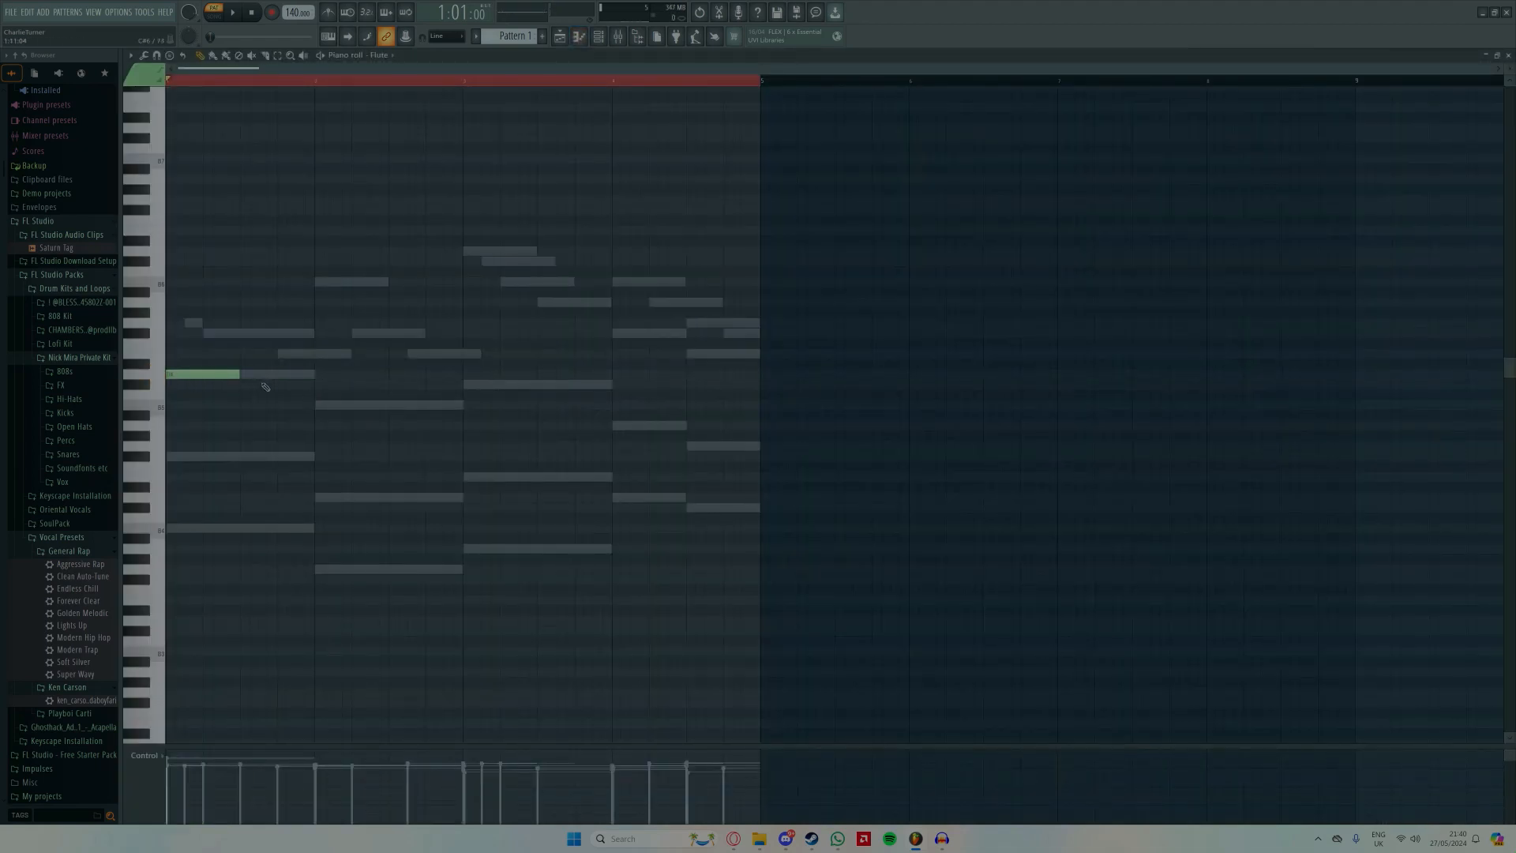
{"action": "mouse_move", "coordinate": [238, 374]}
{"action": "left_mouse_down"}
{"action": "mouse_move", "coordinate": [201, 375]}
{"action": "mouse_move", "coordinate": [240, 375]}
{"action": "left_mouse_up"}
{"action": "key", "text": "space"}
{"action": "key", "text": "space"}
{"action": "left_click", "coordinate": [212, 355]}
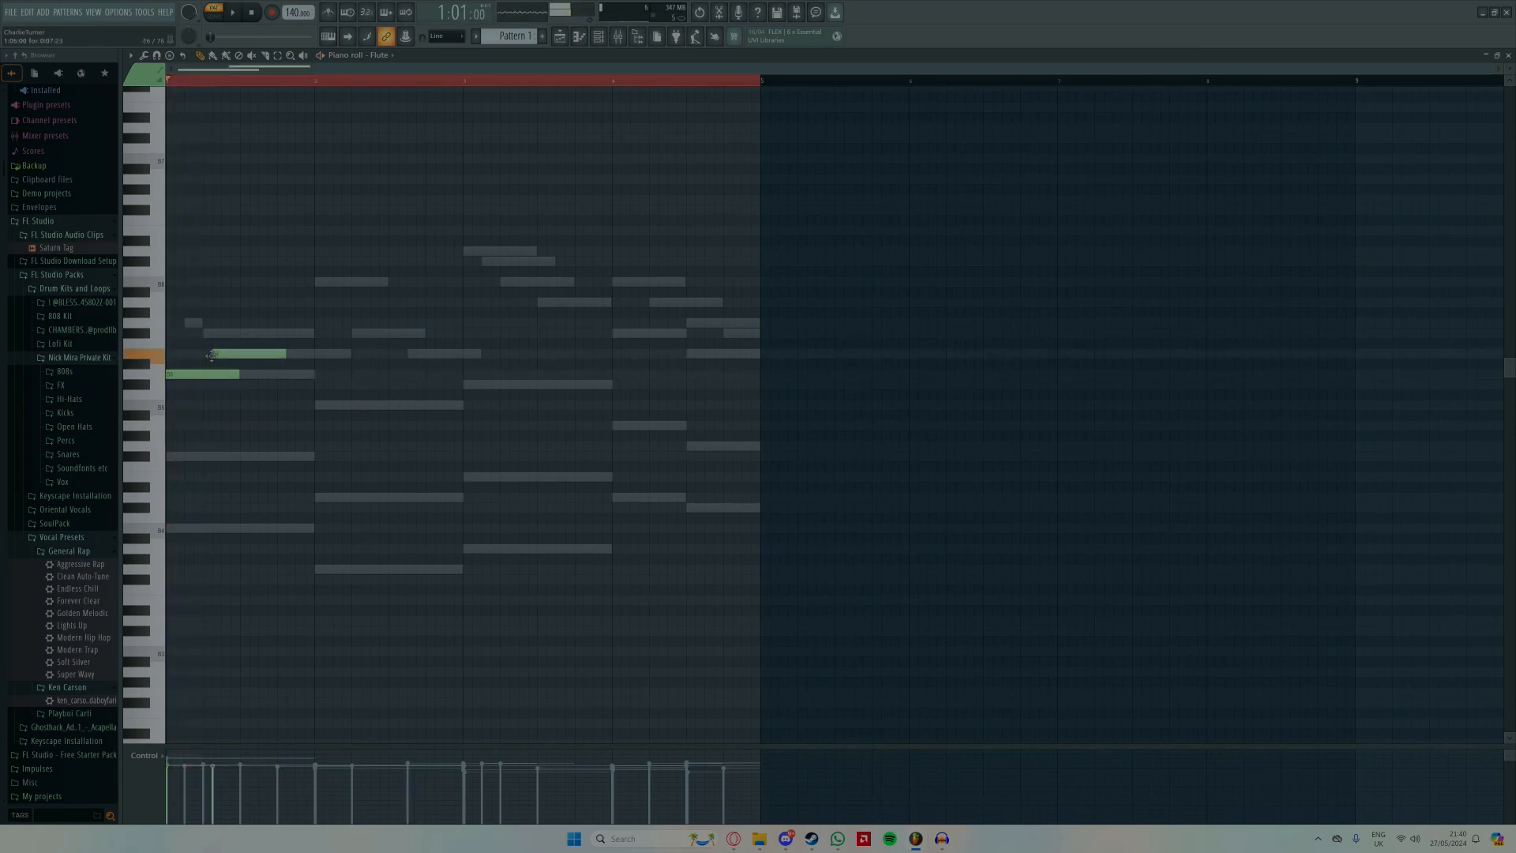
{"action": "right_click", "coordinate": [214, 355]}
{"action": "key", "text": "space"}
{"action": "left_click", "coordinate": [227, 355]}
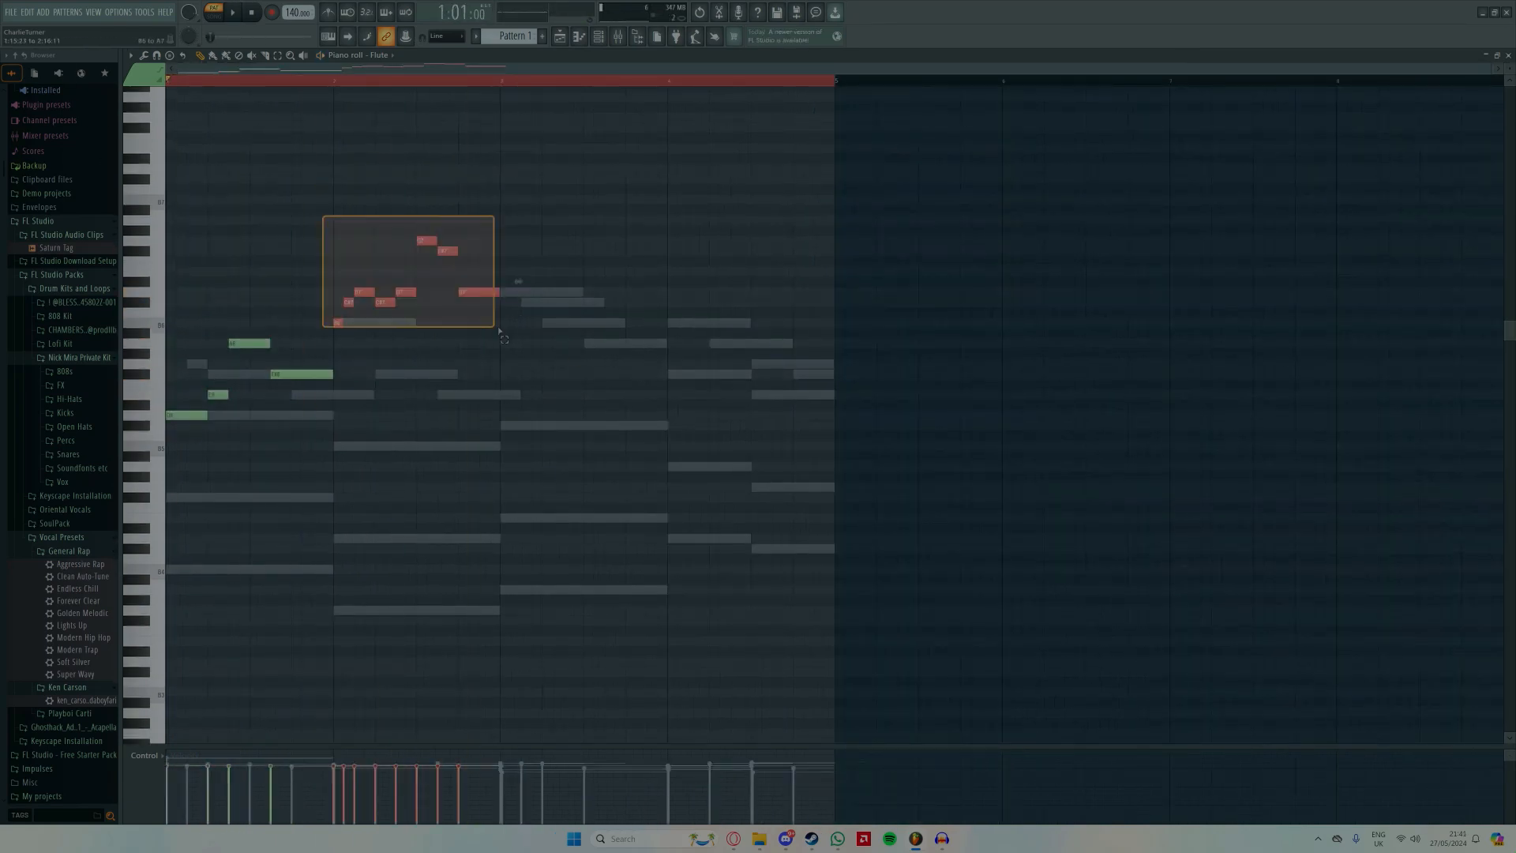
Step: Write the flute melody in bar 2 (E6, F#6, G6, F#6) and bar 3 (E6, F#6, A6, B6)
{"action": "key", "text": "space"}
{"action": "key", "text": "ctrl+a"}
{"action": "left_click", "coordinate": [513, 394]}
{"action": "left_click_drag", "start_coordinate": [666, 394], "coordinate": [543, 394]}
{"action": "left_click", "coordinate": [552, 374]}
{"action": "left_click", "coordinate": [572, 344]}
{"action": "left_click_drag", "start_coordinate": [664, 292], "coordinate": [644, 326]}
Step: Finish the flute melody in bar 4 with D7, C#7, A6 and B6, and play the pattern
{"action": "scroll", "coordinate": [643, 326], "scroll_direction": "up", "scroll_amount": 1}
{"action": "left_click_drag", "start_coordinate": [832, 371], "coordinate": [667, 372]}
{"action": "left_click", "coordinate": [680, 342]}
{"action": "left_click", "coordinate": [720, 352]}
{"action": "left_click", "coordinate": [762, 393]}
{"action": "right_click", "coordinate": [964, 282]}
{"action": "left_click_drag", "start_coordinate": [826, 372], "coordinate": [784, 372]}
{"action": "key", "text": "space"}
{"action": "key", "text": "space"}
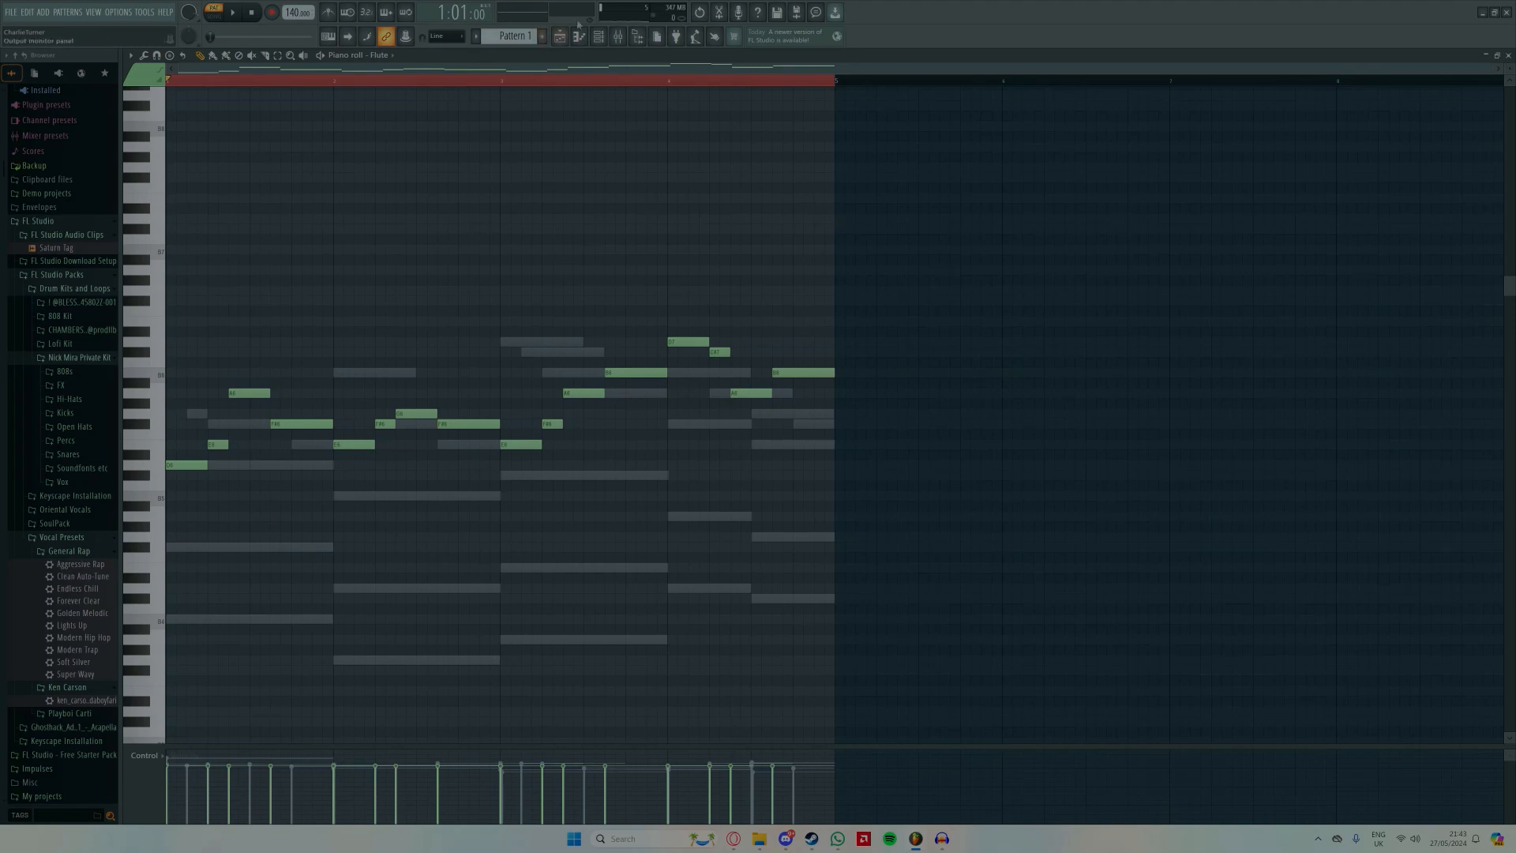
Step: Adjust the Violas Sustain channel's volume while the pattern plays
{"action": "key", "text": "F6"}
{"action": "key", "text": "space"}
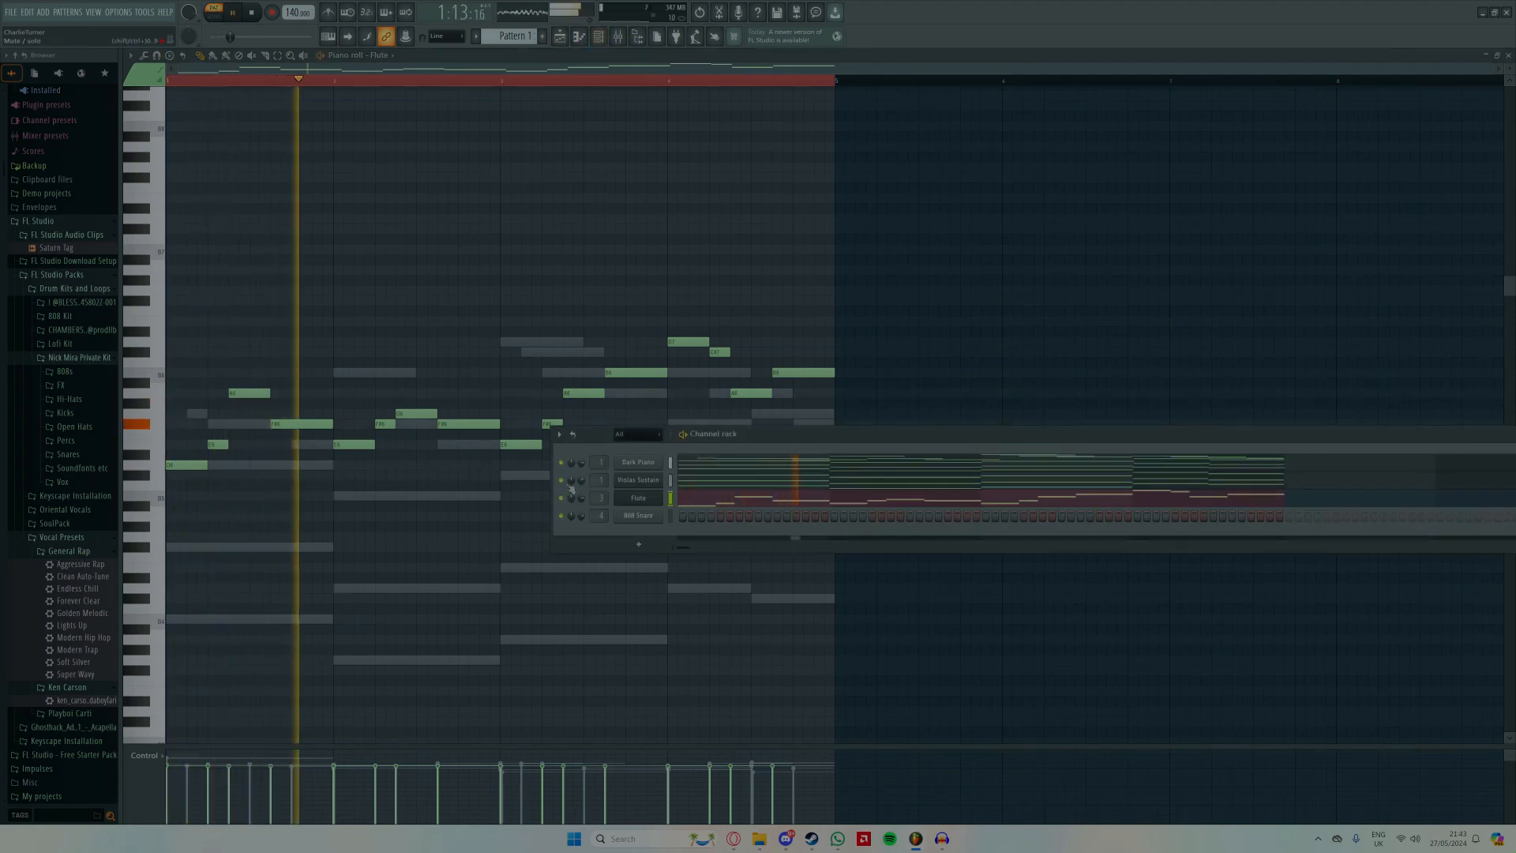
{"action": "left_click_drag", "start_coordinate": [581, 475], "coordinate": [582, 455]}
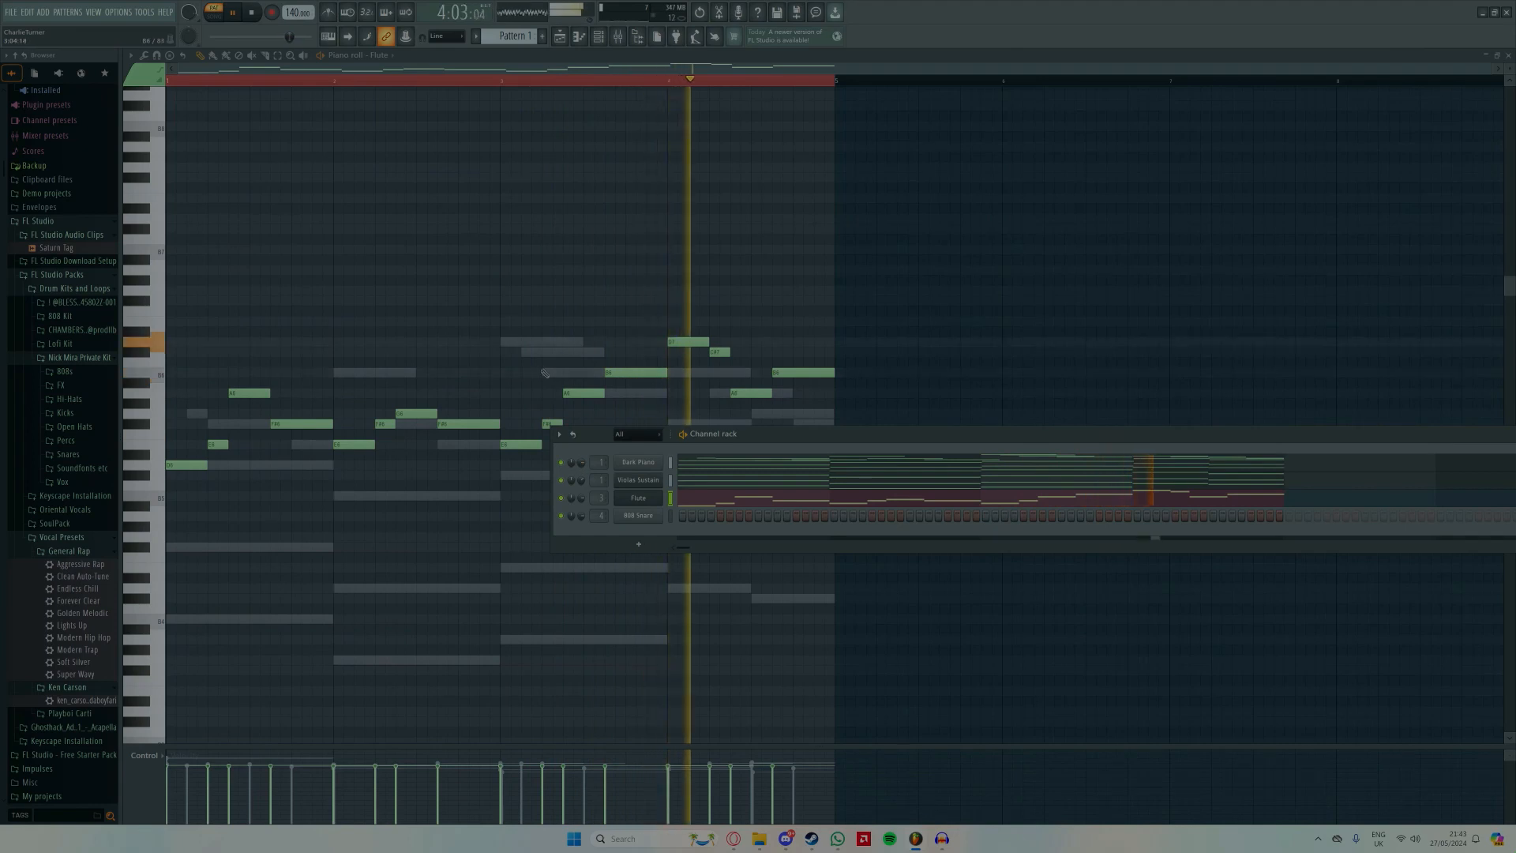
{"action": "key", "text": "space"}
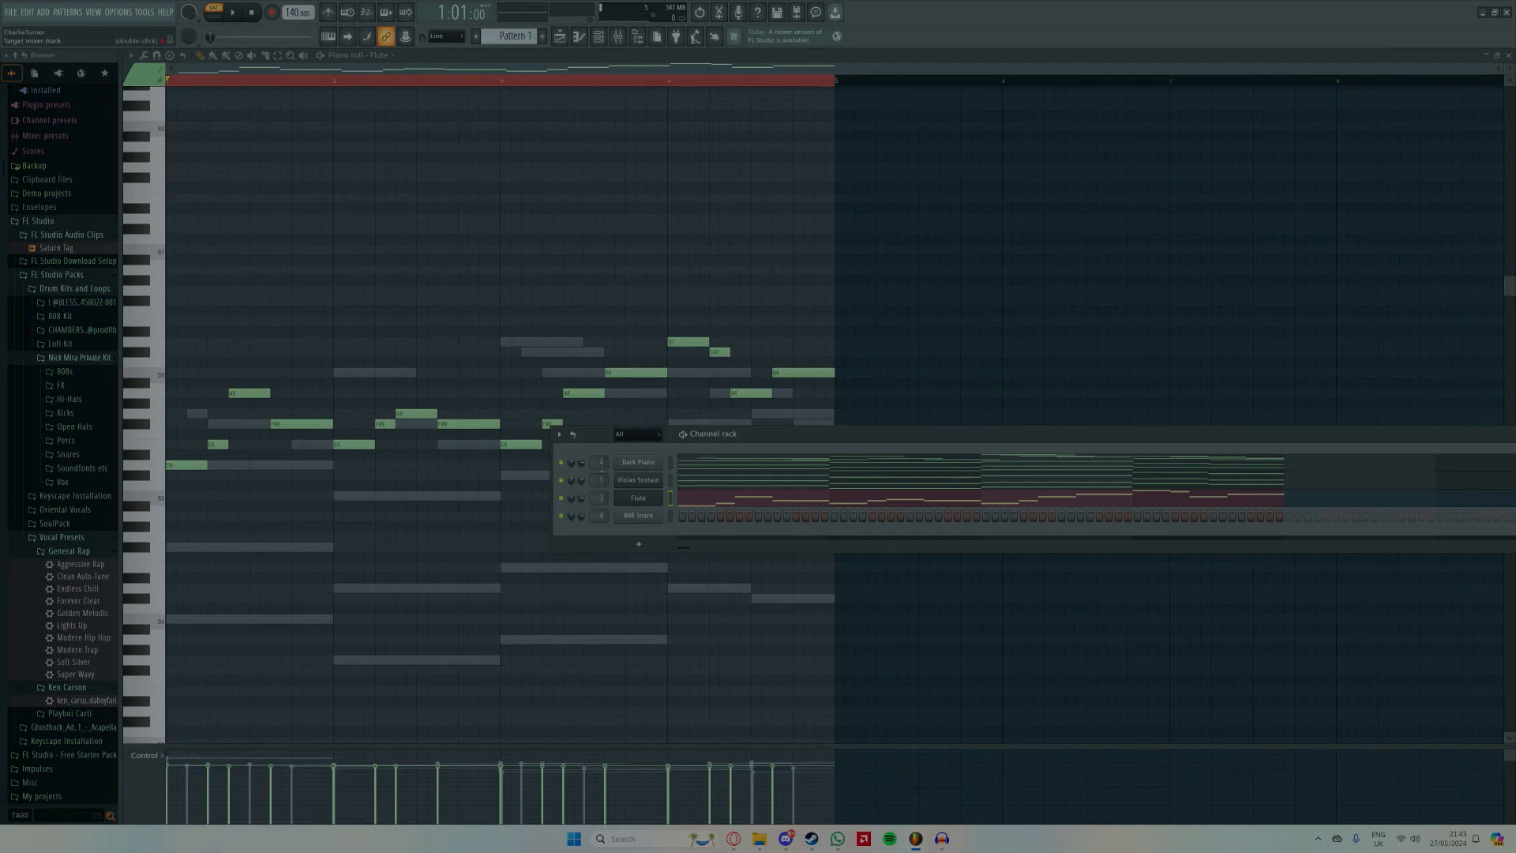
Step: Load the 20Hz - 18kHz cut preset in the Insert 1 equalizer and raise its low-cut frequency while listening
{"action": "scroll", "coordinate": [600, 497], "scroll_direction": "down", "scroll_amount": 1}
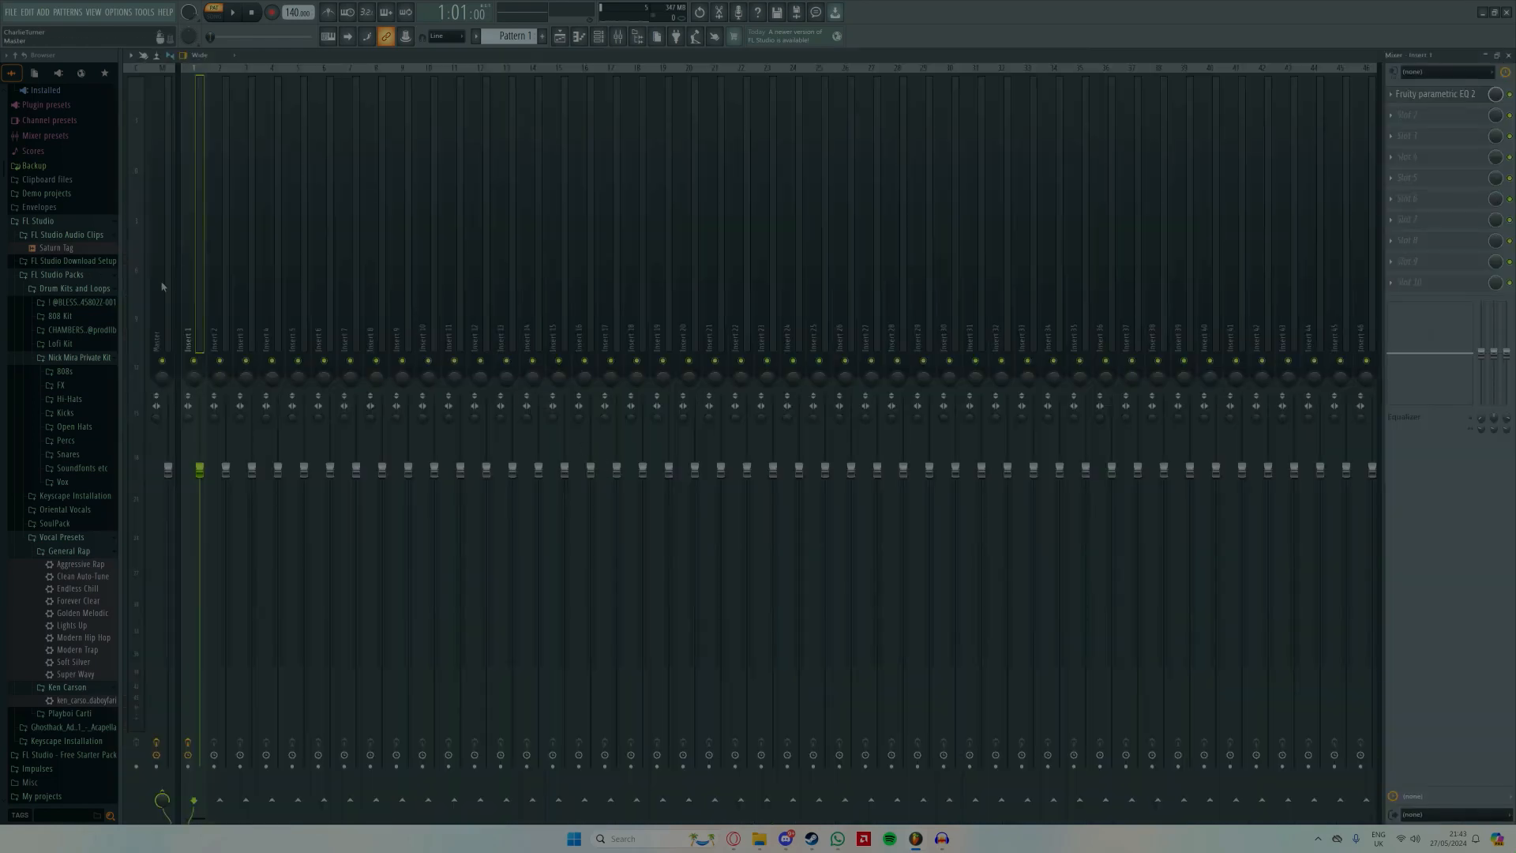
{"action": "left_click", "coordinate": [1432, 96]}
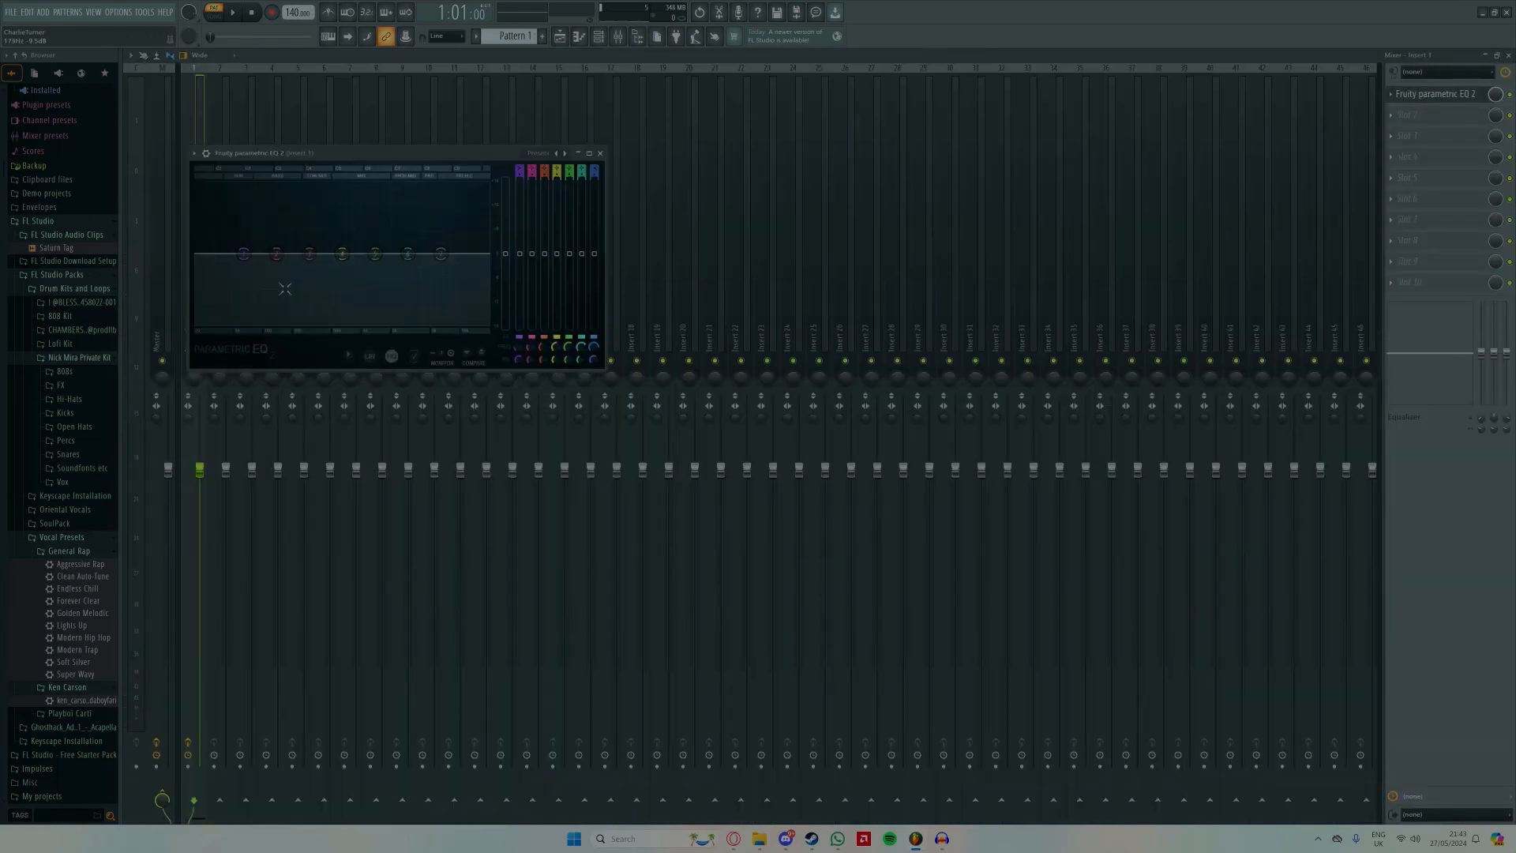
{"action": "left_click", "coordinate": [566, 154]}
{"action": "left_click_drag", "start_coordinate": [200, 254], "coordinate": [287, 254]}
{"action": "key", "text": "space"}
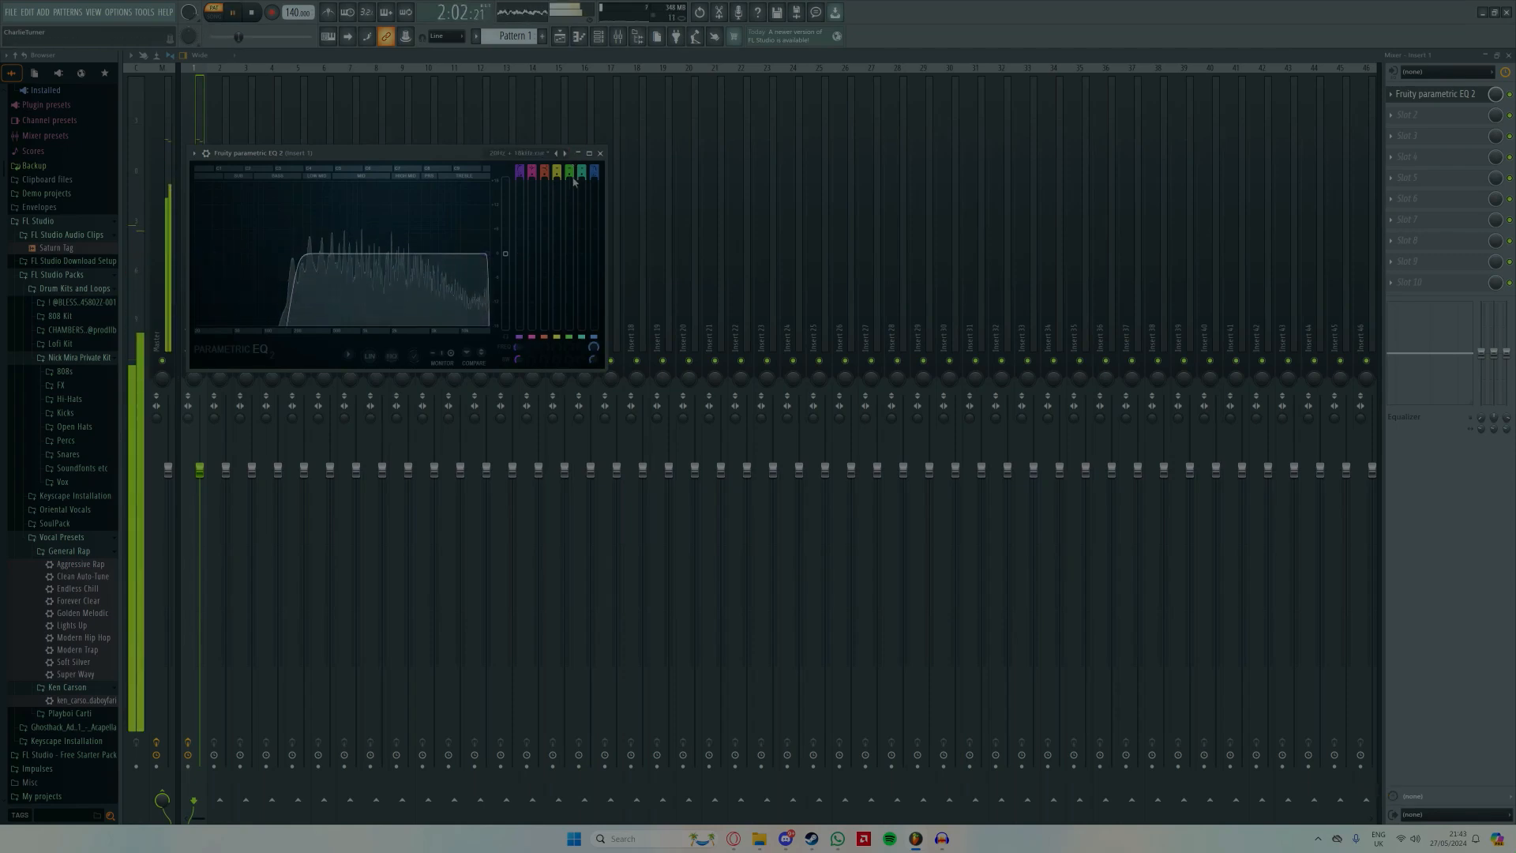
{"action": "left_click", "coordinate": [600, 153]}
Step: Stop playback, show the channel rack and expand the Hi-Hats folder of the Nick Mira Private Kit
{"action": "key", "text": "F6"}
{"action": "key", "text": "space"}
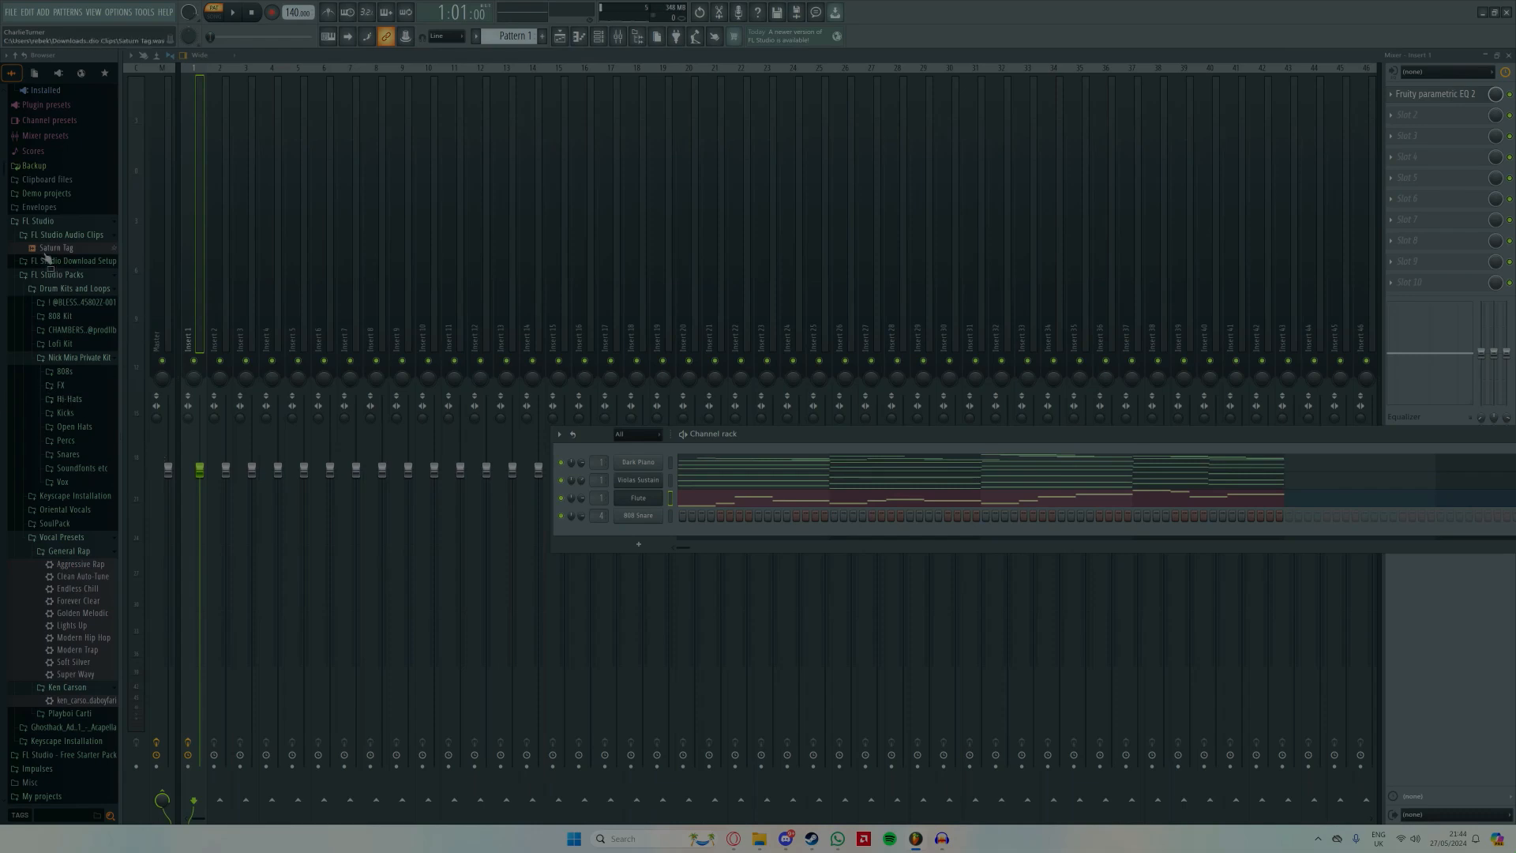
{"action": "left_click", "coordinate": [70, 400]}
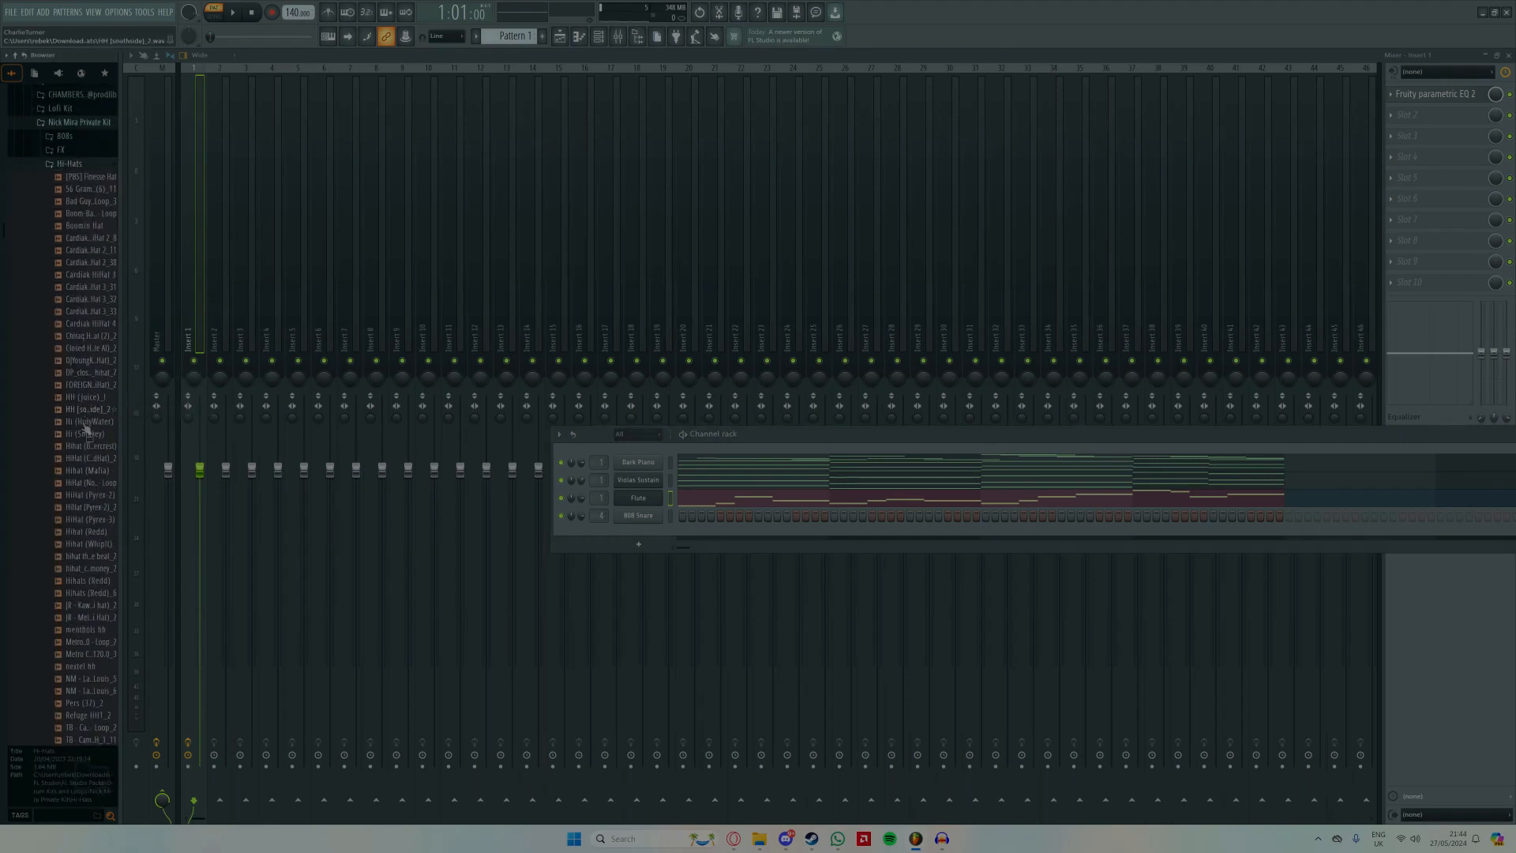
{"action": "left_click", "coordinate": [118, 12]}
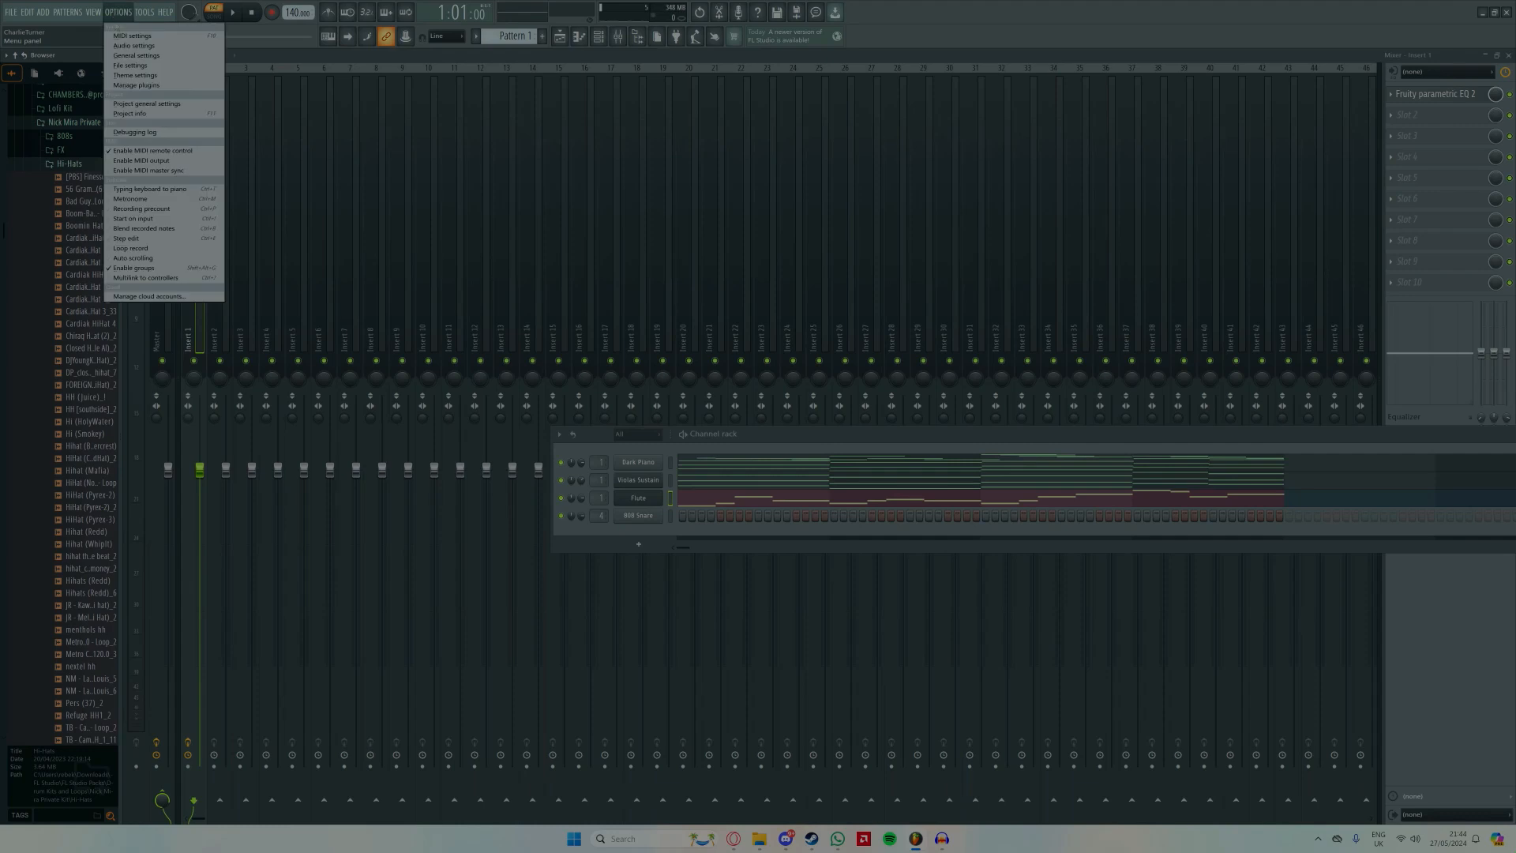
{"action": "left_click", "coordinate": [118, 66]}
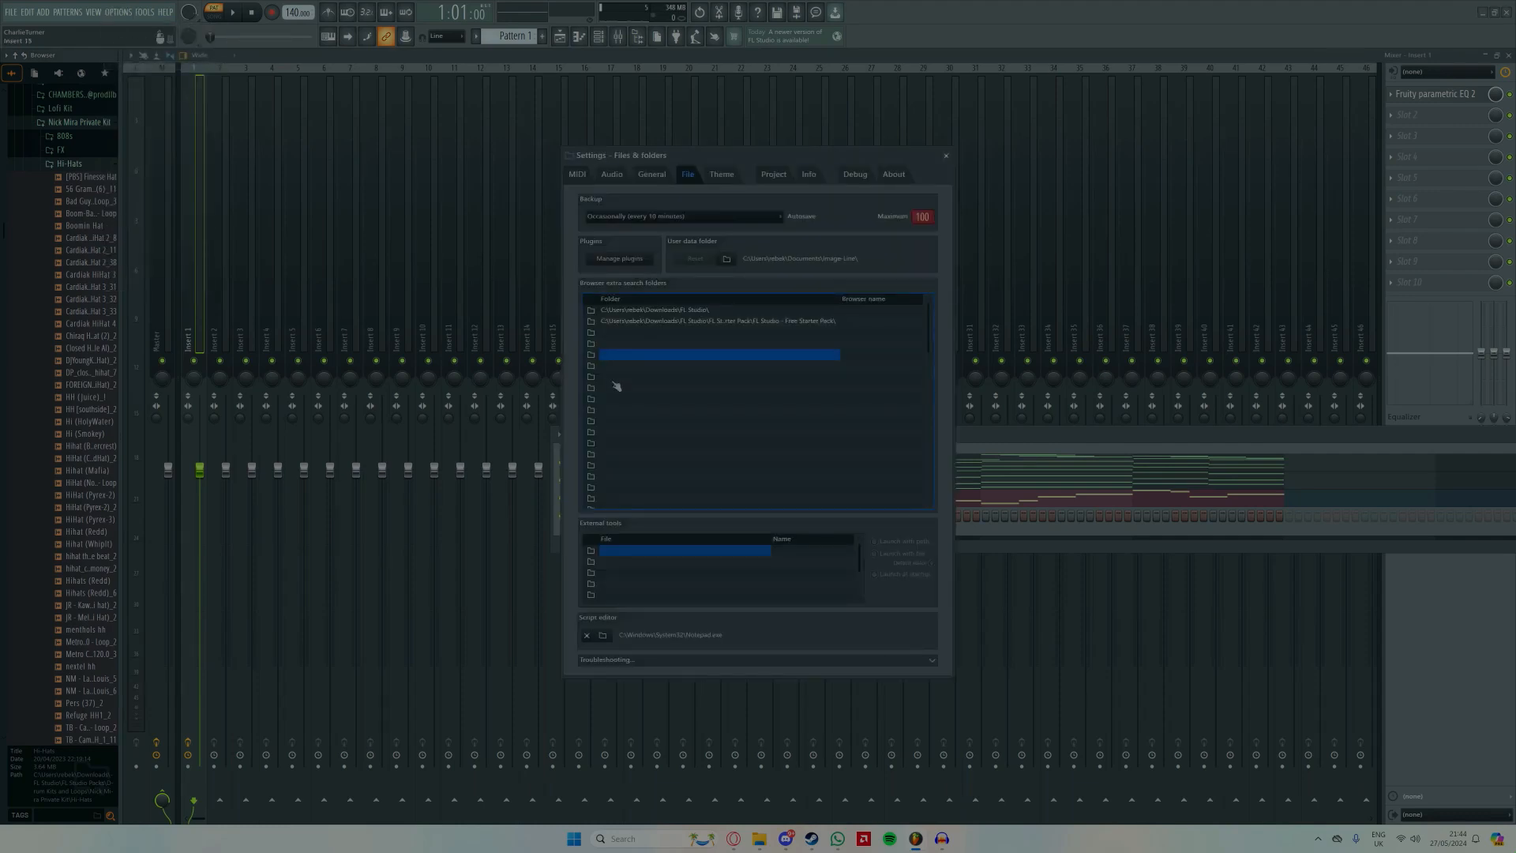
{"action": "left_click", "coordinate": [592, 333]}
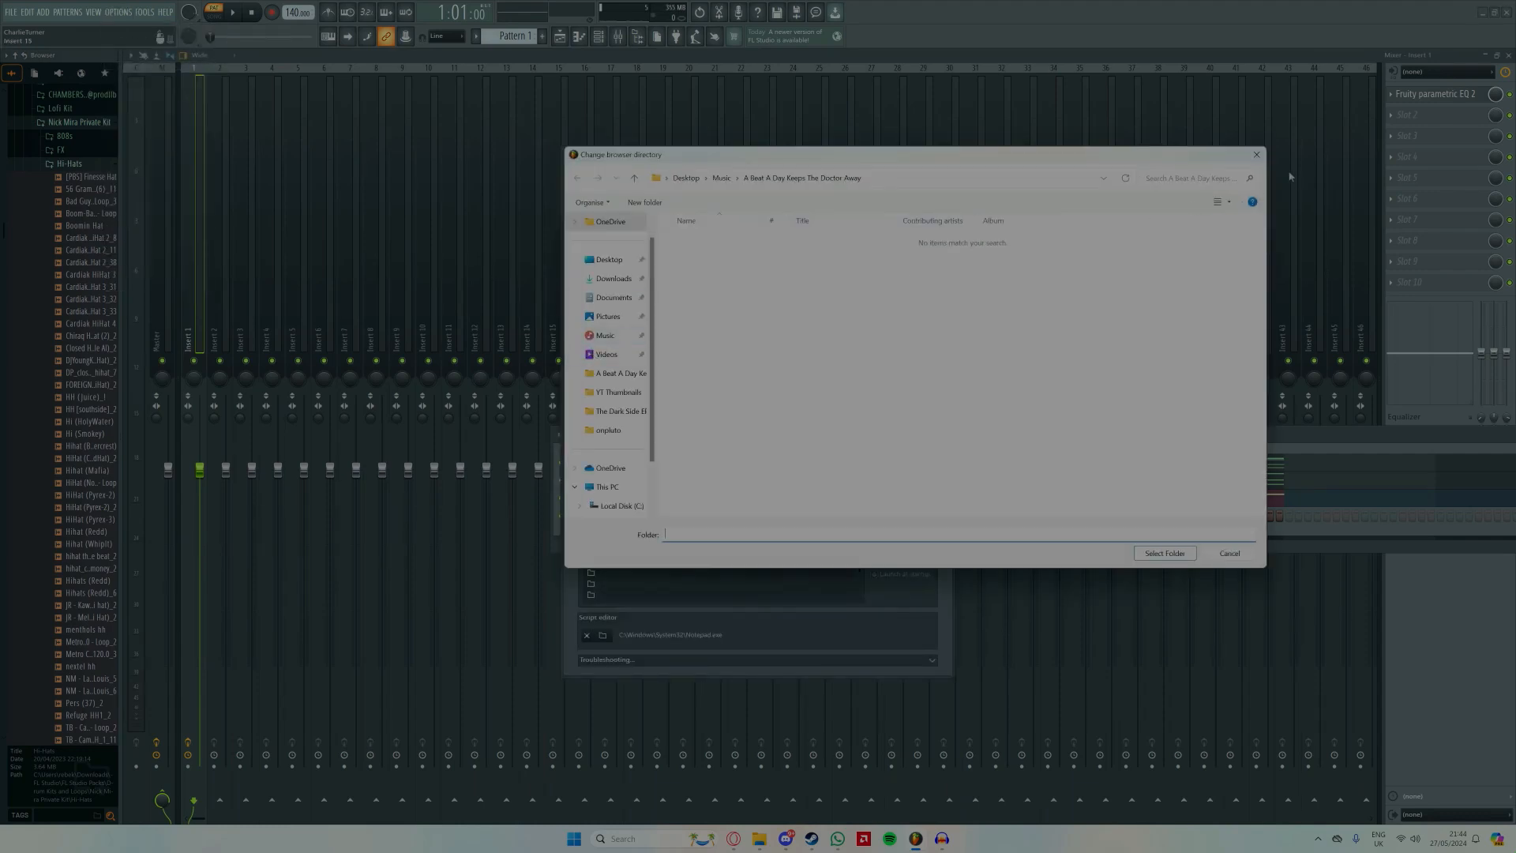
{"action": "left_click", "coordinate": [1258, 155]}
{"action": "left_click", "coordinate": [948, 156]}
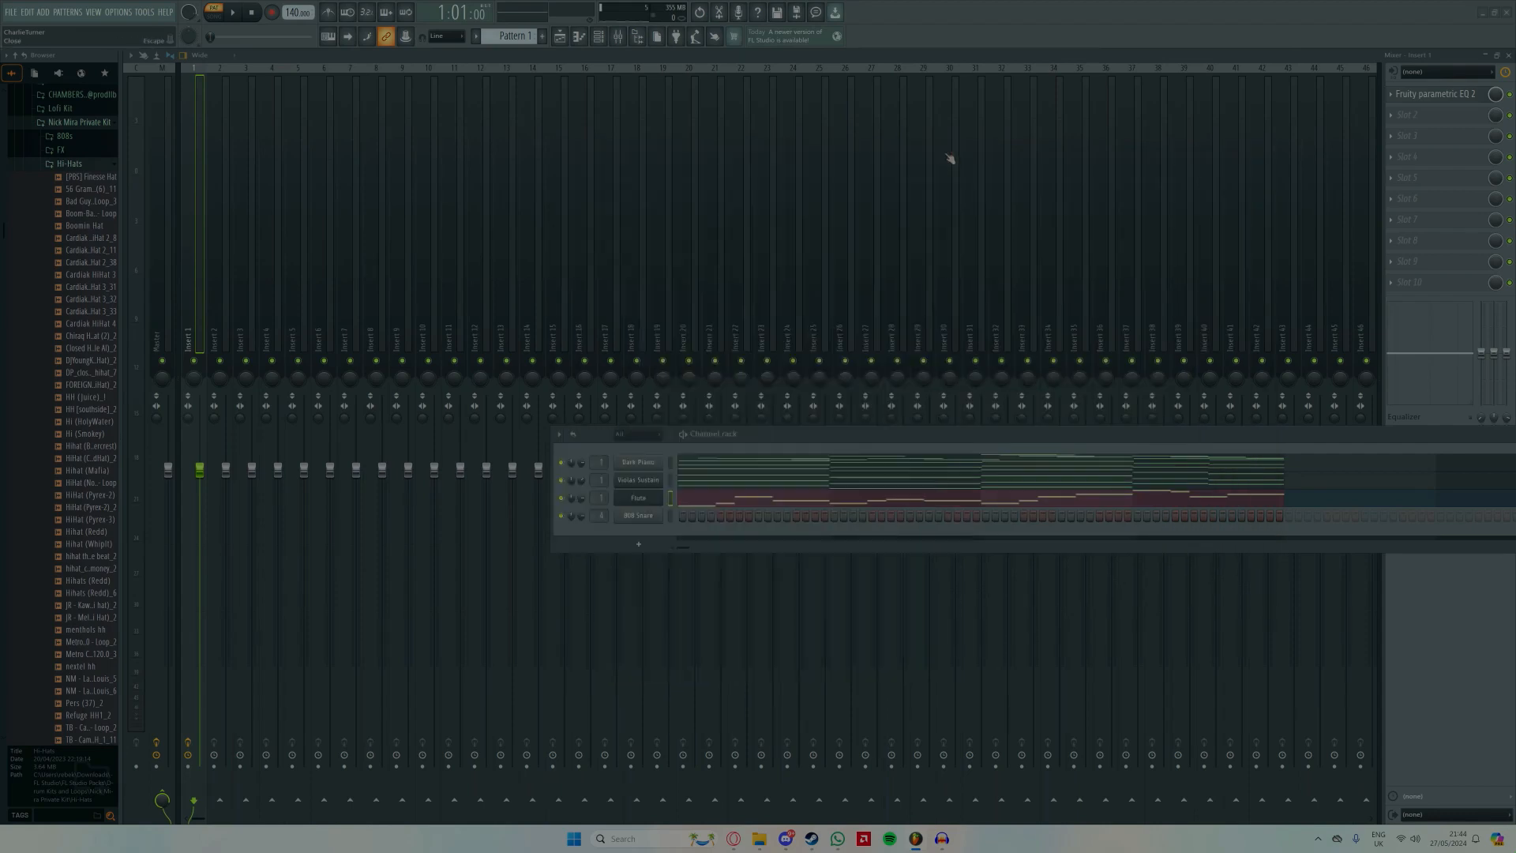
Step: Audition several hi-hat samples and load the "HiHat (N..Loop" sample onto the 808 Snare channel
{"action": "left_click", "coordinate": [70, 423]}
{"action": "left_click", "coordinate": [74, 435]}
{"action": "left_click", "coordinate": [74, 436]}
{"action": "left_click", "coordinate": [74, 448]}
{"action": "left_click", "coordinate": [75, 459]}
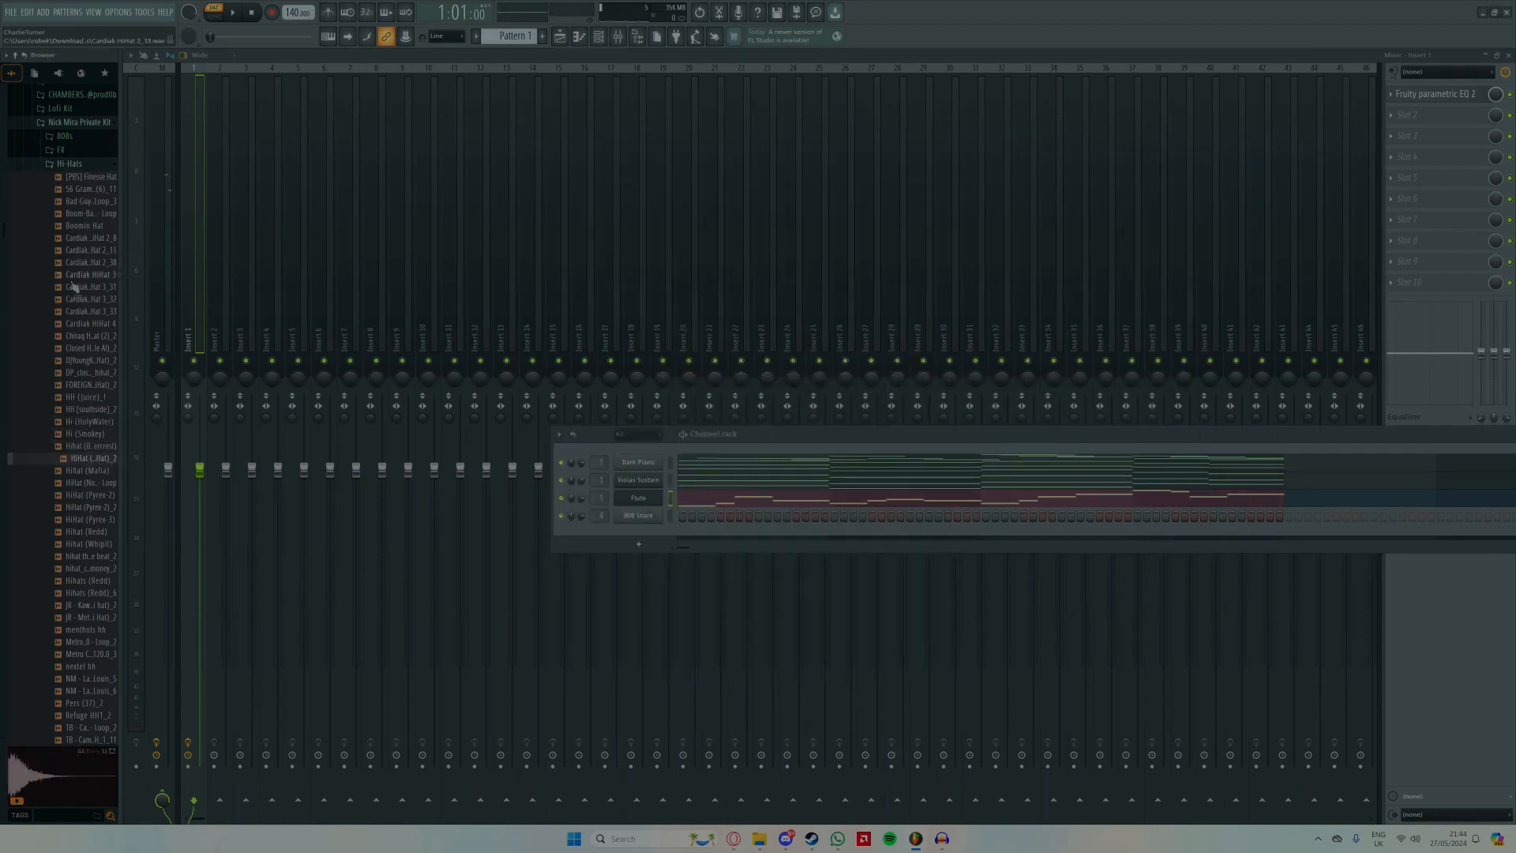
{"action": "left_click", "coordinate": [79, 470]}
{"action": "key", "text": "space"}
{"action": "left_click_drag", "start_coordinate": [84, 483], "coordinate": [635, 520]}
{"action": "key", "text": "space"}
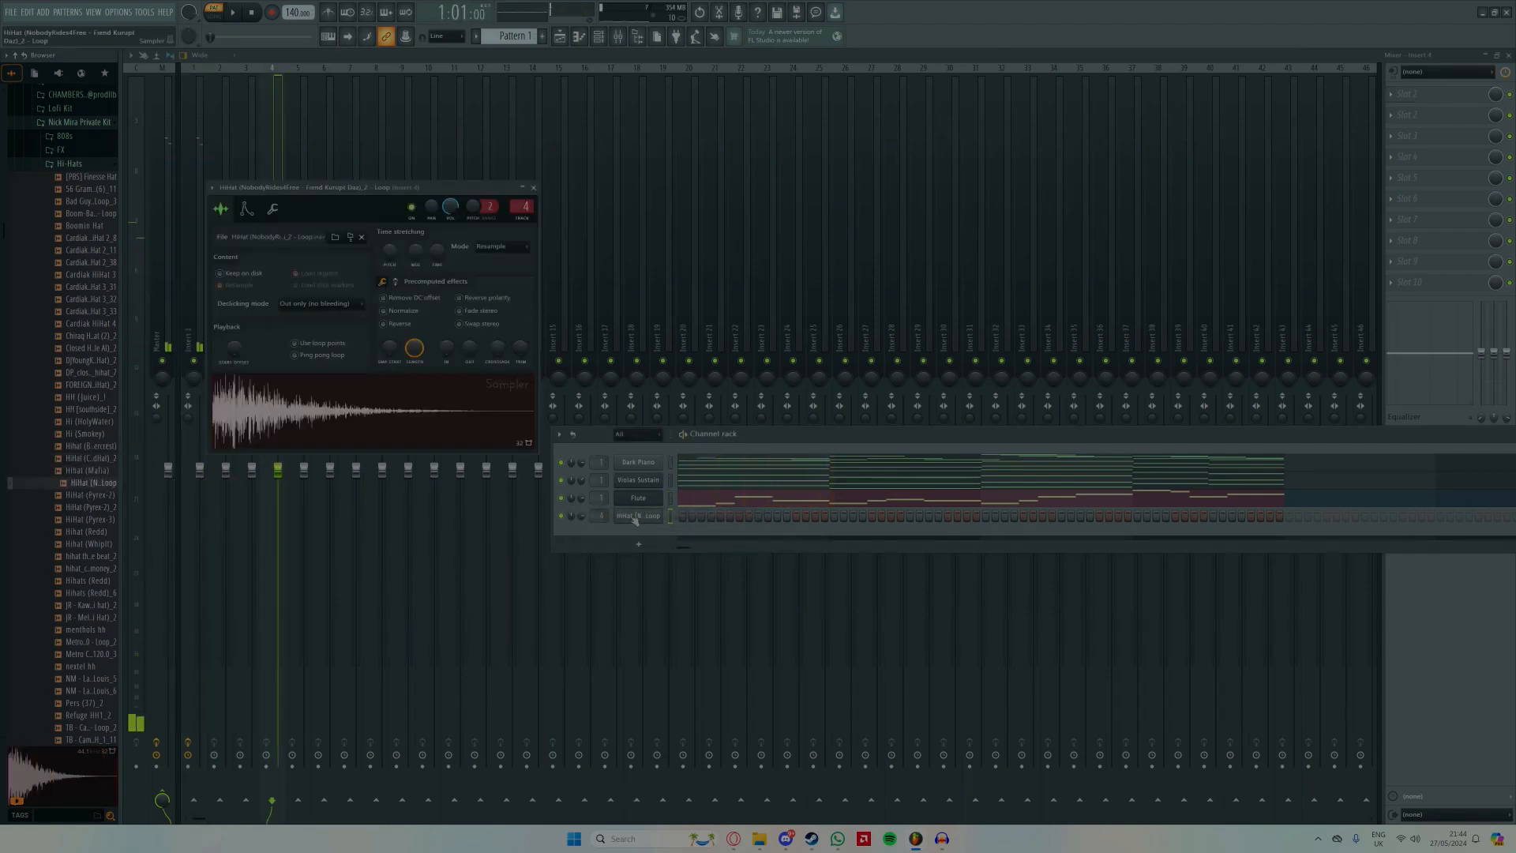
Step: Fill every second step of the hi-hat channel, close its sampler window and play the pattern
{"action": "right_click", "coordinate": [648, 518]}
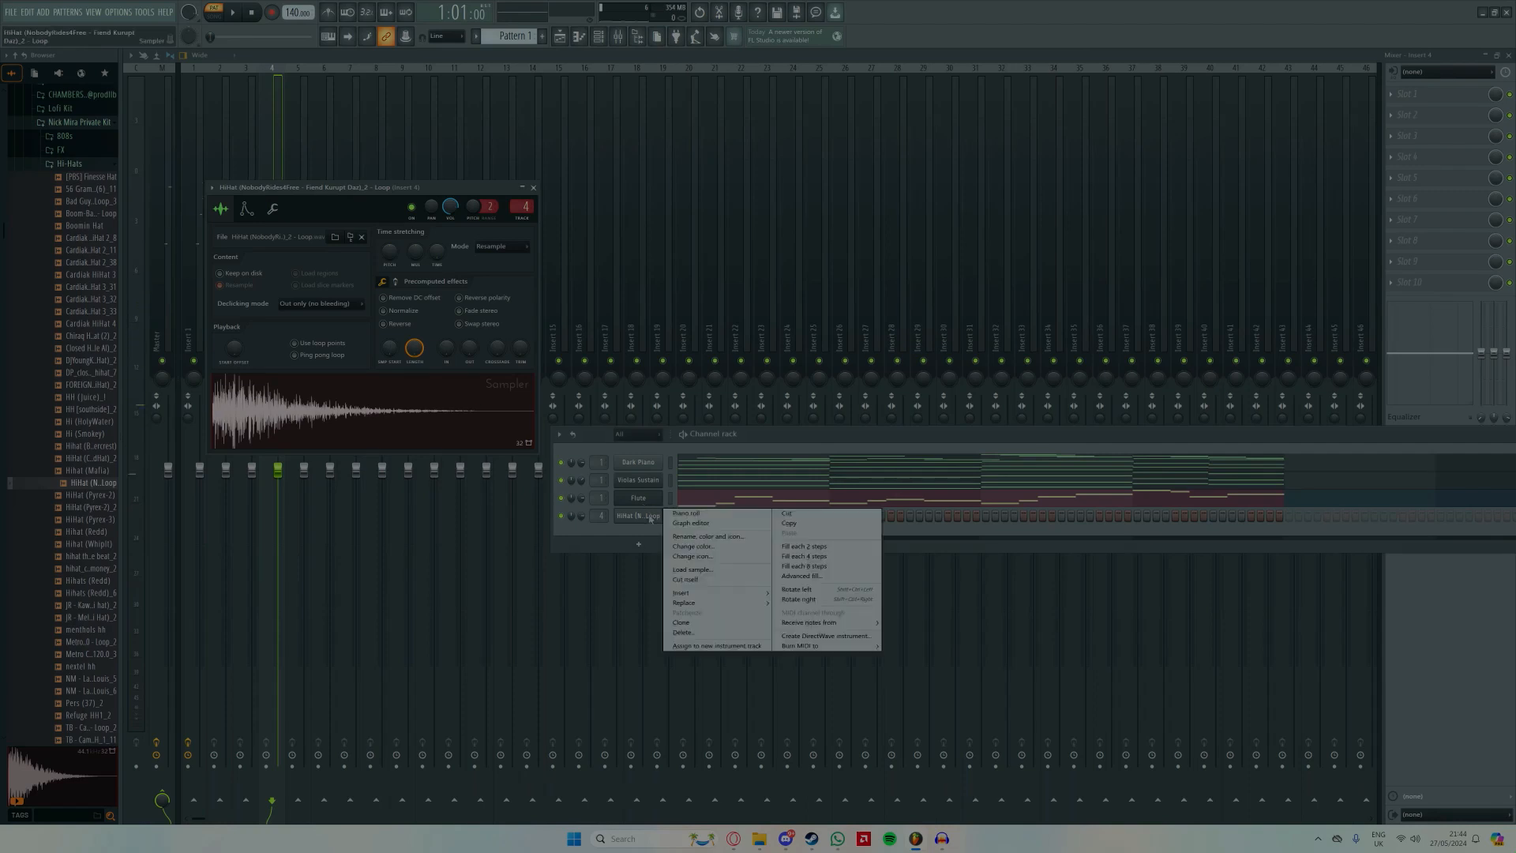
{"action": "left_click", "coordinate": [821, 547]}
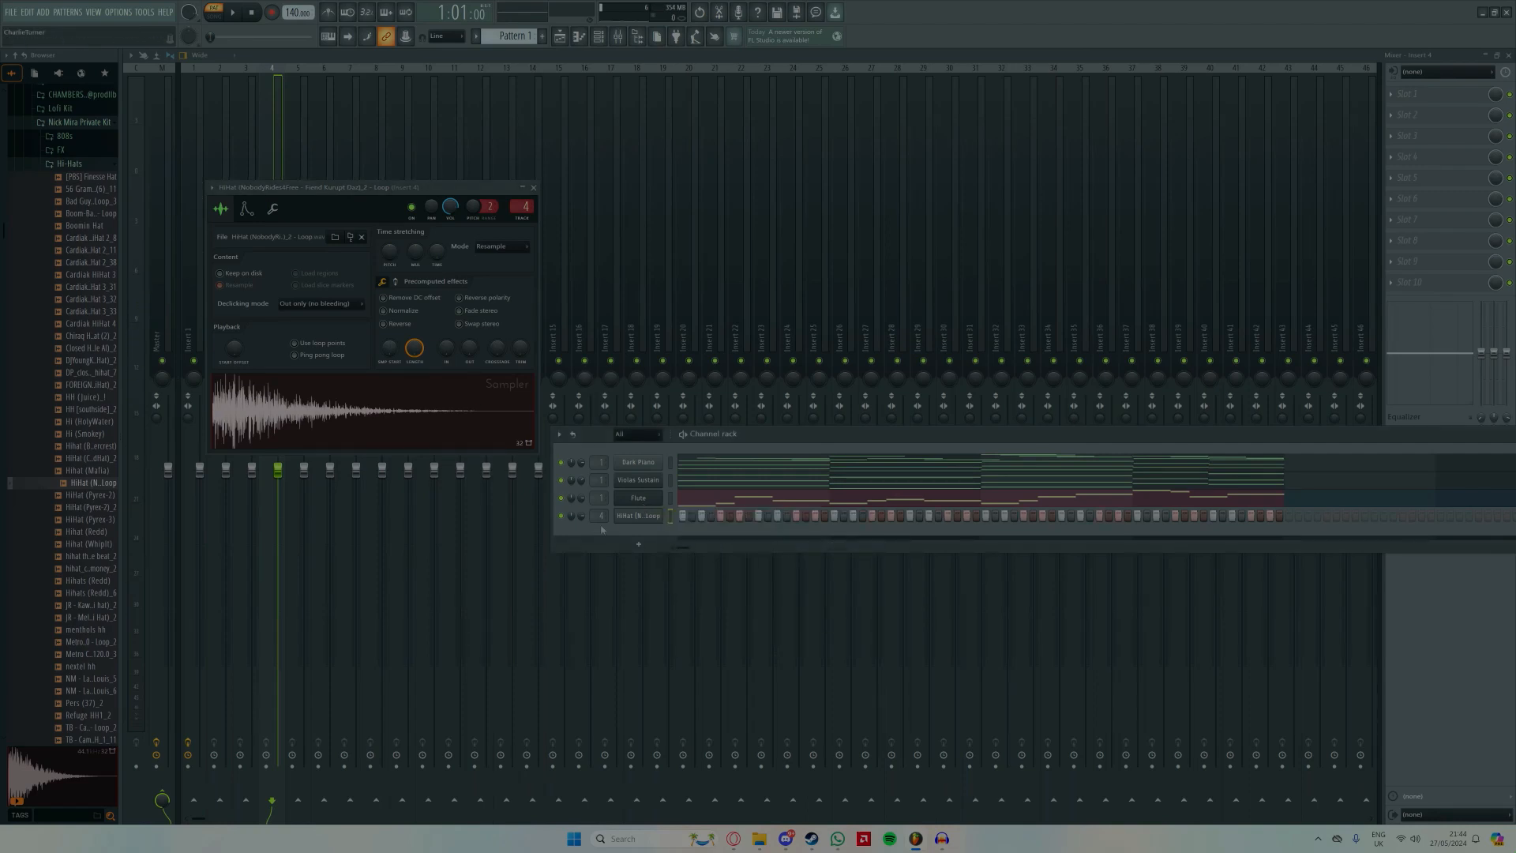
{"action": "right_click", "coordinate": [644, 519]}
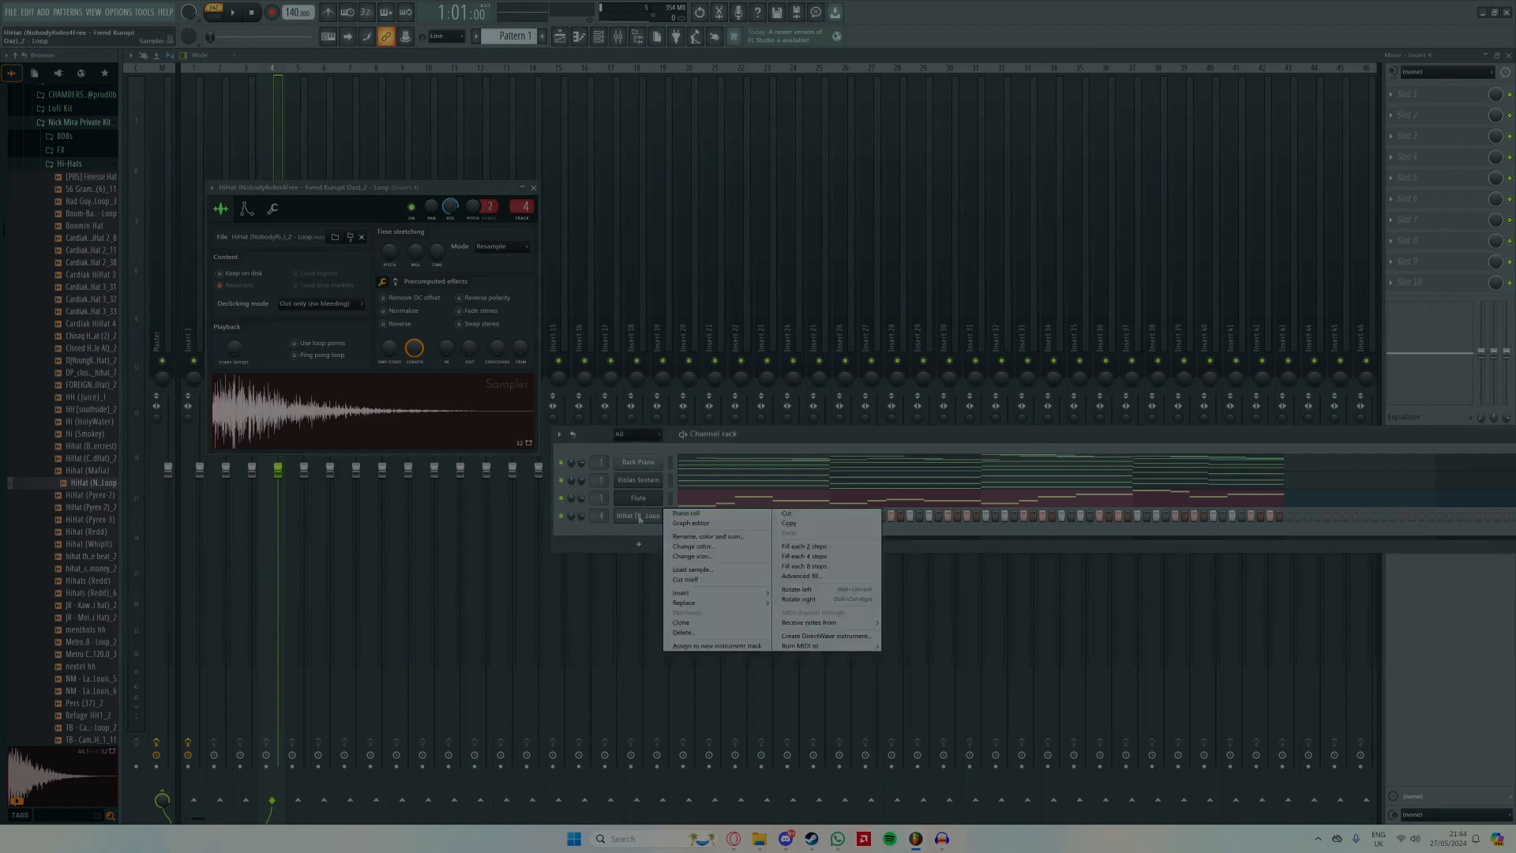
{"action": "left_click", "coordinate": [831, 549]}
{"action": "left_click", "coordinate": [534, 188]}
{"action": "left_click", "coordinate": [106, 483]}
{"action": "left_click_drag", "start_coordinate": [108, 485], "coordinate": [648, 519]}
{"action": "key", "text": "space"}
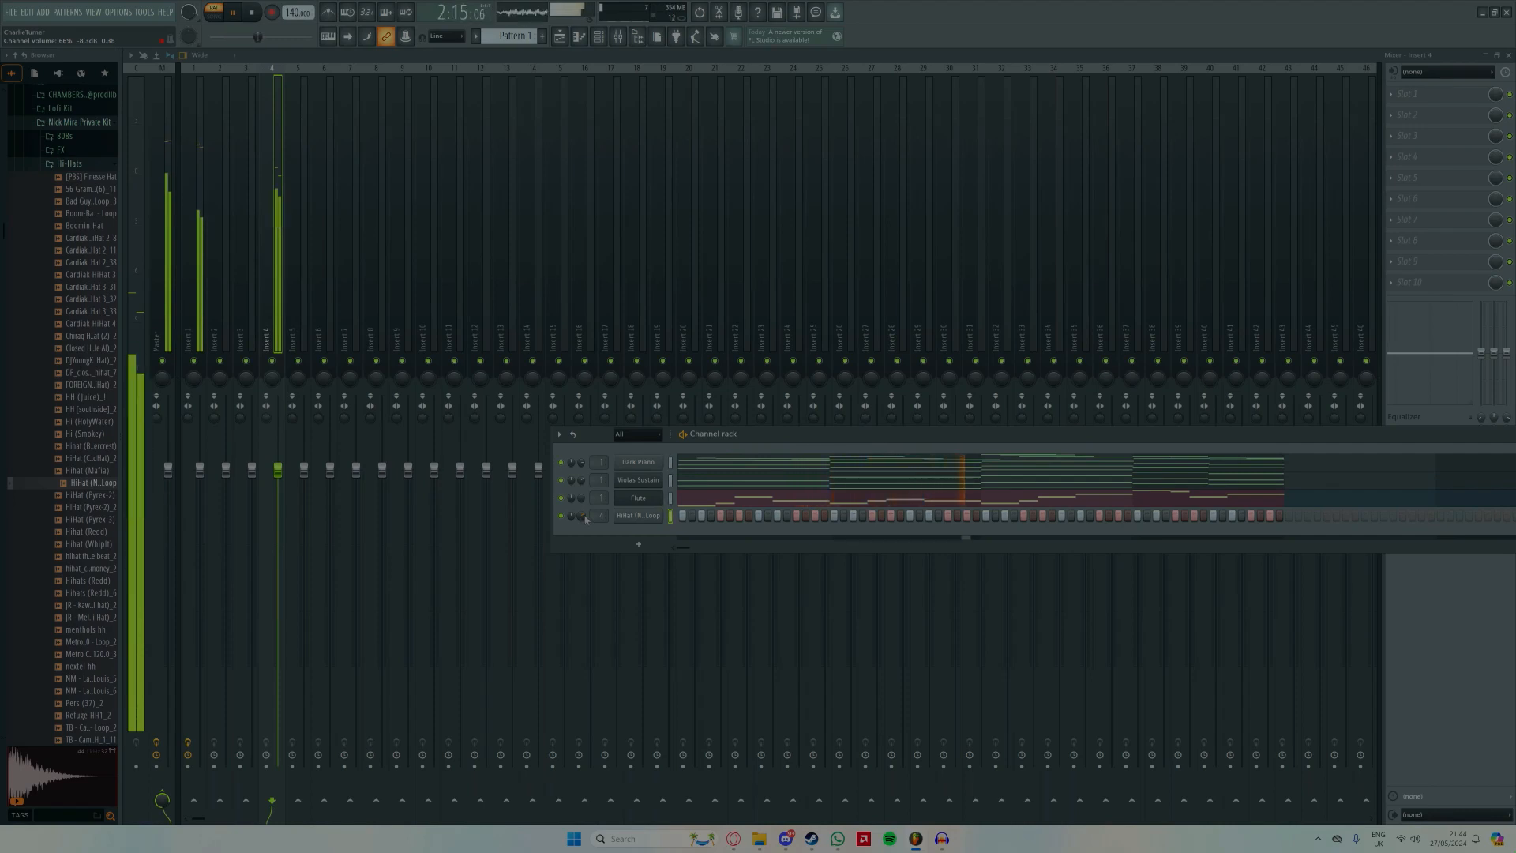
Step: Stop playback, collapse the Hi-Hats folder and expand the Snares folder of the Nick Mira Private Kit
{"action": "key", "text": "space"}
{"action": "scroll", "coordinate": [32, 434], "scroll_direction": "up", "scroll_amount": 4}
{"action": "left_click", "coordinate": [70, 312]}
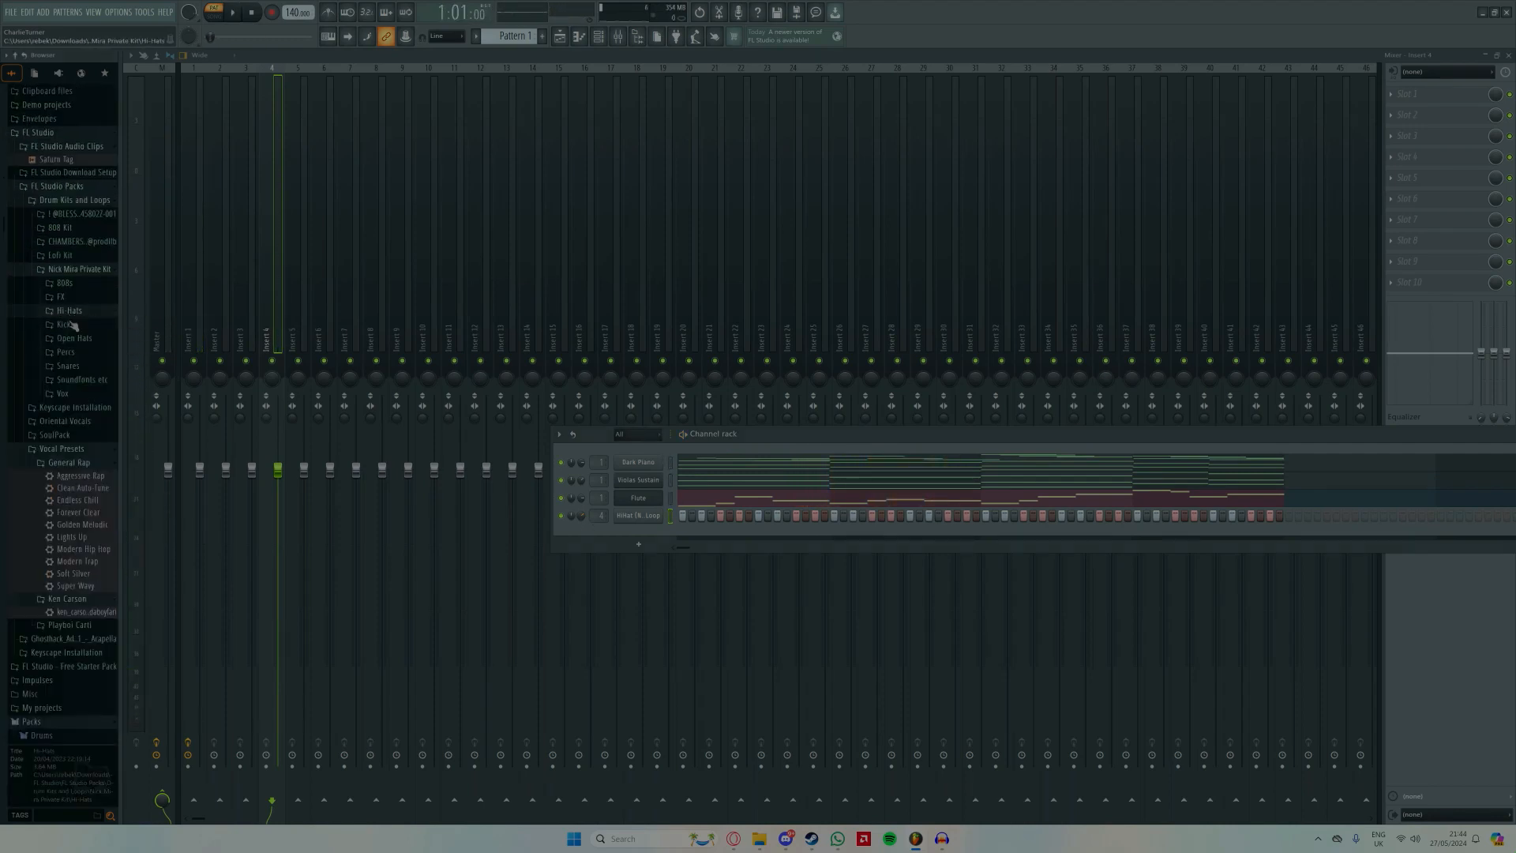
{"action": "left_click", "coordinate": [72, 368]}
Step: Audition the snare and clap samples in the Snares folder to choose a clap
{"action": "left_click", "coordinate": [83, 409]}
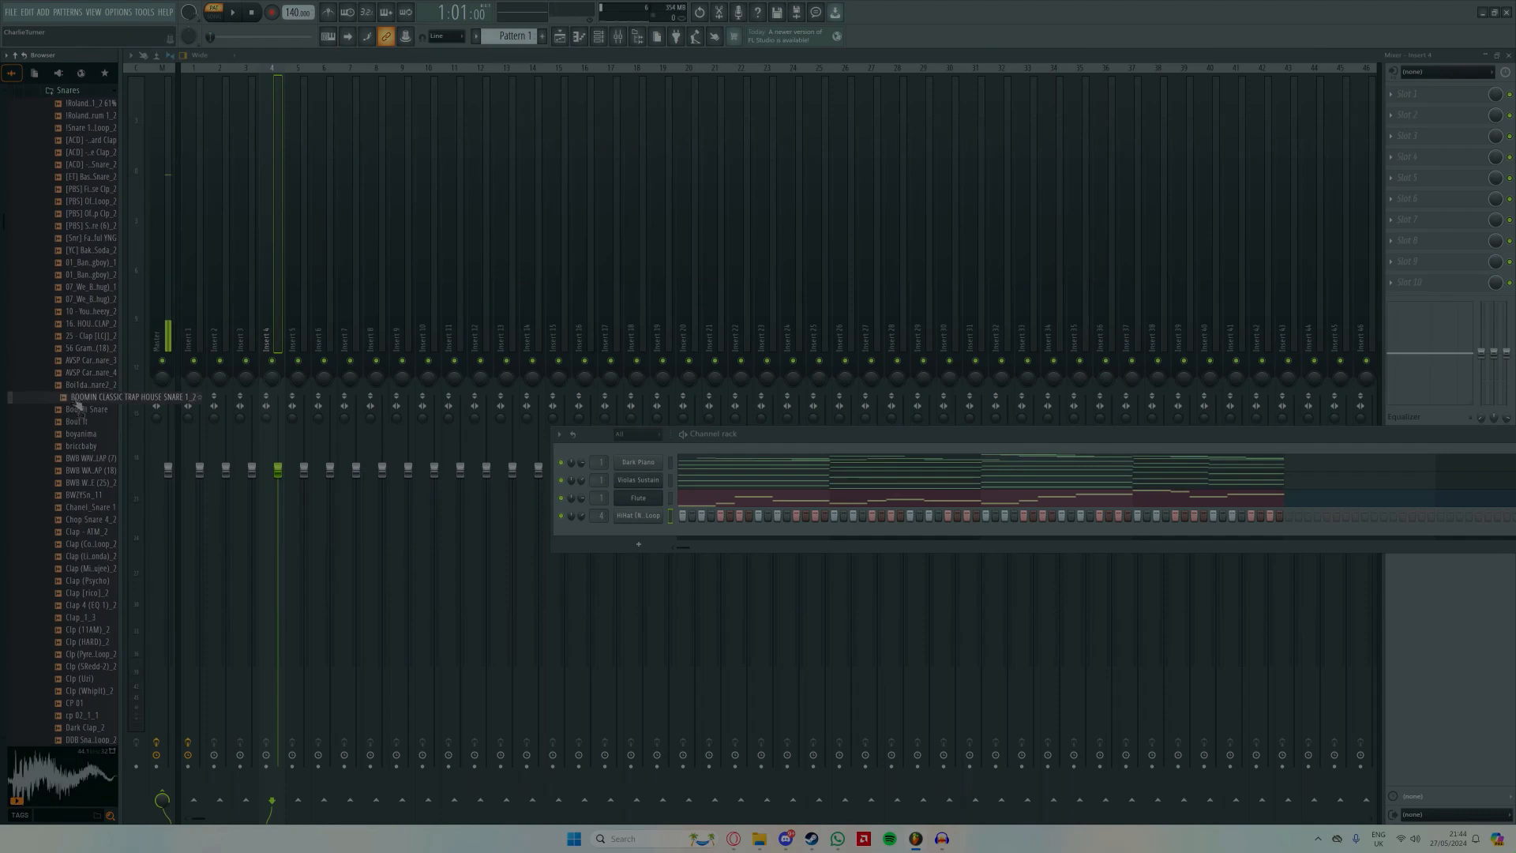
{"action": "left_click", "coordinate": [79, 420]}
{"action": "left_click", "coordinate": [80, 433]}
{"action": "left_click", "coordinate": [82, 446]}
{"action": "left_click", "coordinate": [85, 458]}
{"action": "left_click", "coordinate": [89, 470]}
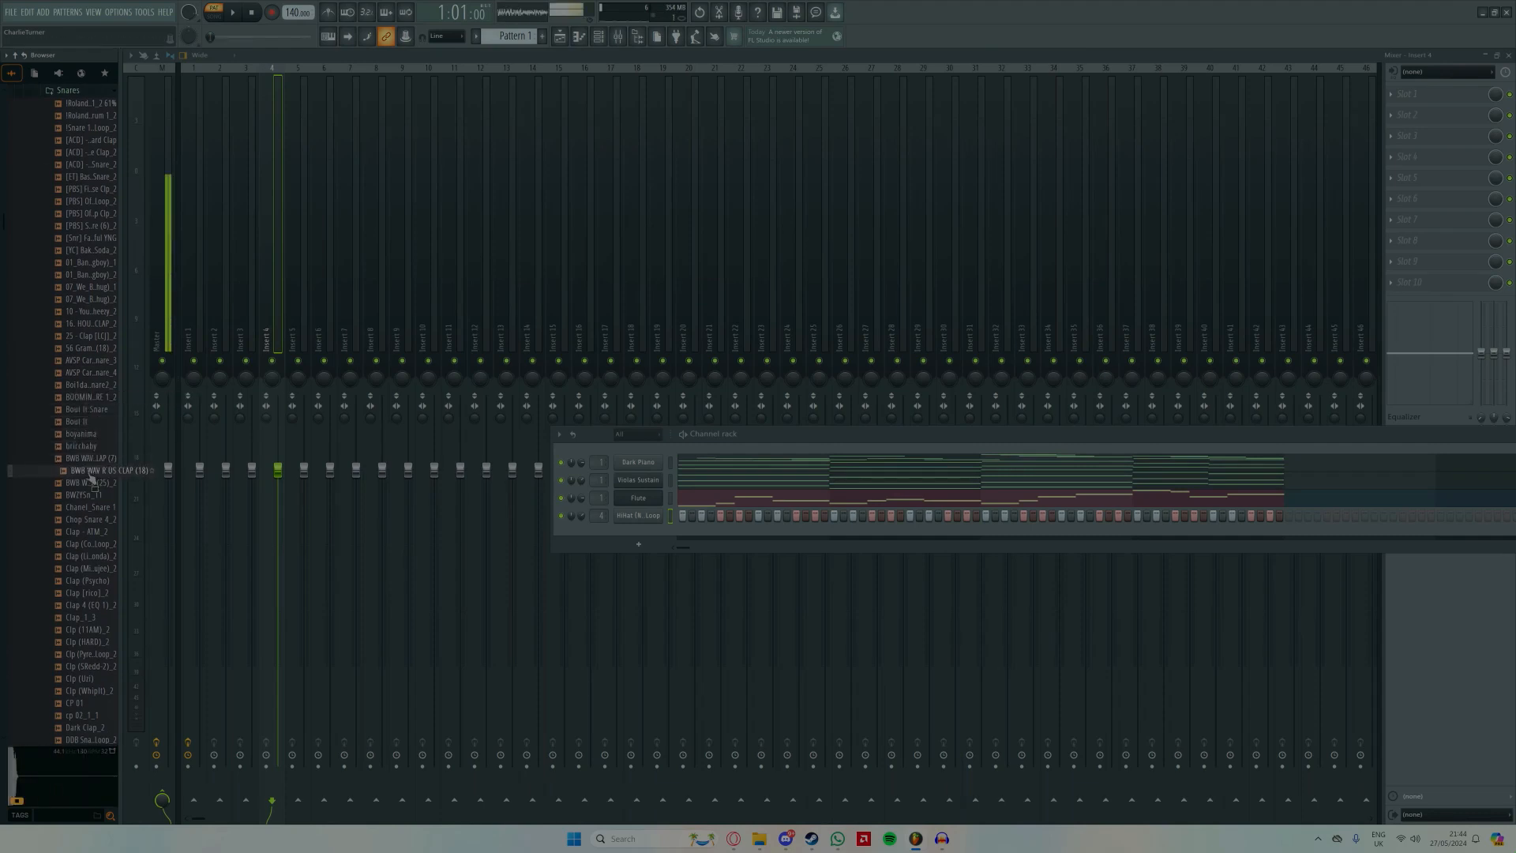
{"action": "left_click", "coordinate": [92, 473]}
{"action": "left_click", "coordinate": [90, 461]}
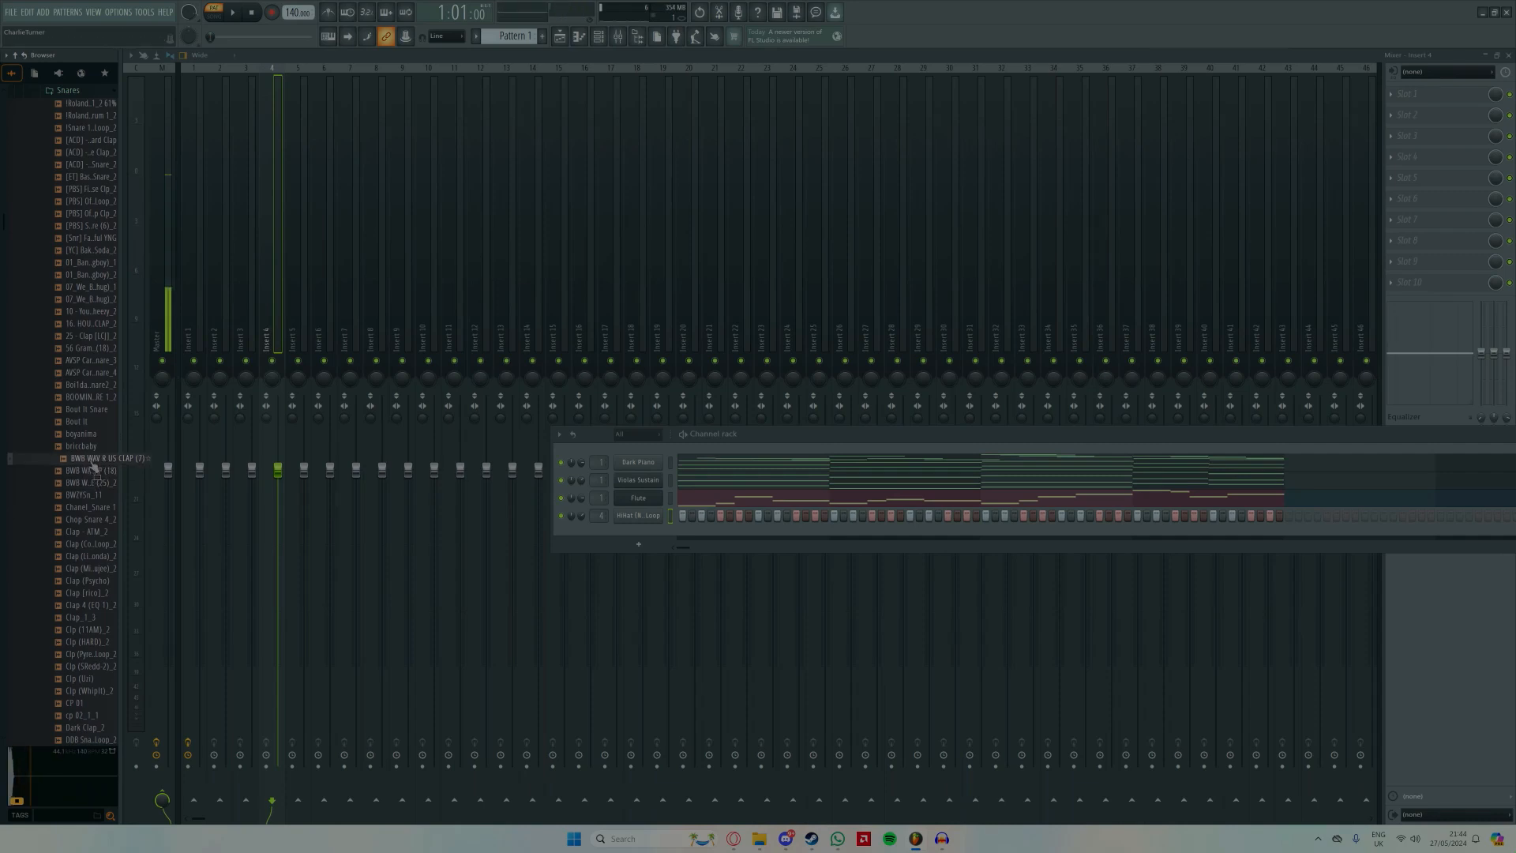
{"action": "left_click", "coordinate": [85, 520]}
{"action": "left_click", "coordinate": [89, 542]}
{"action": "left_click", "coordinate": [91, 557]}
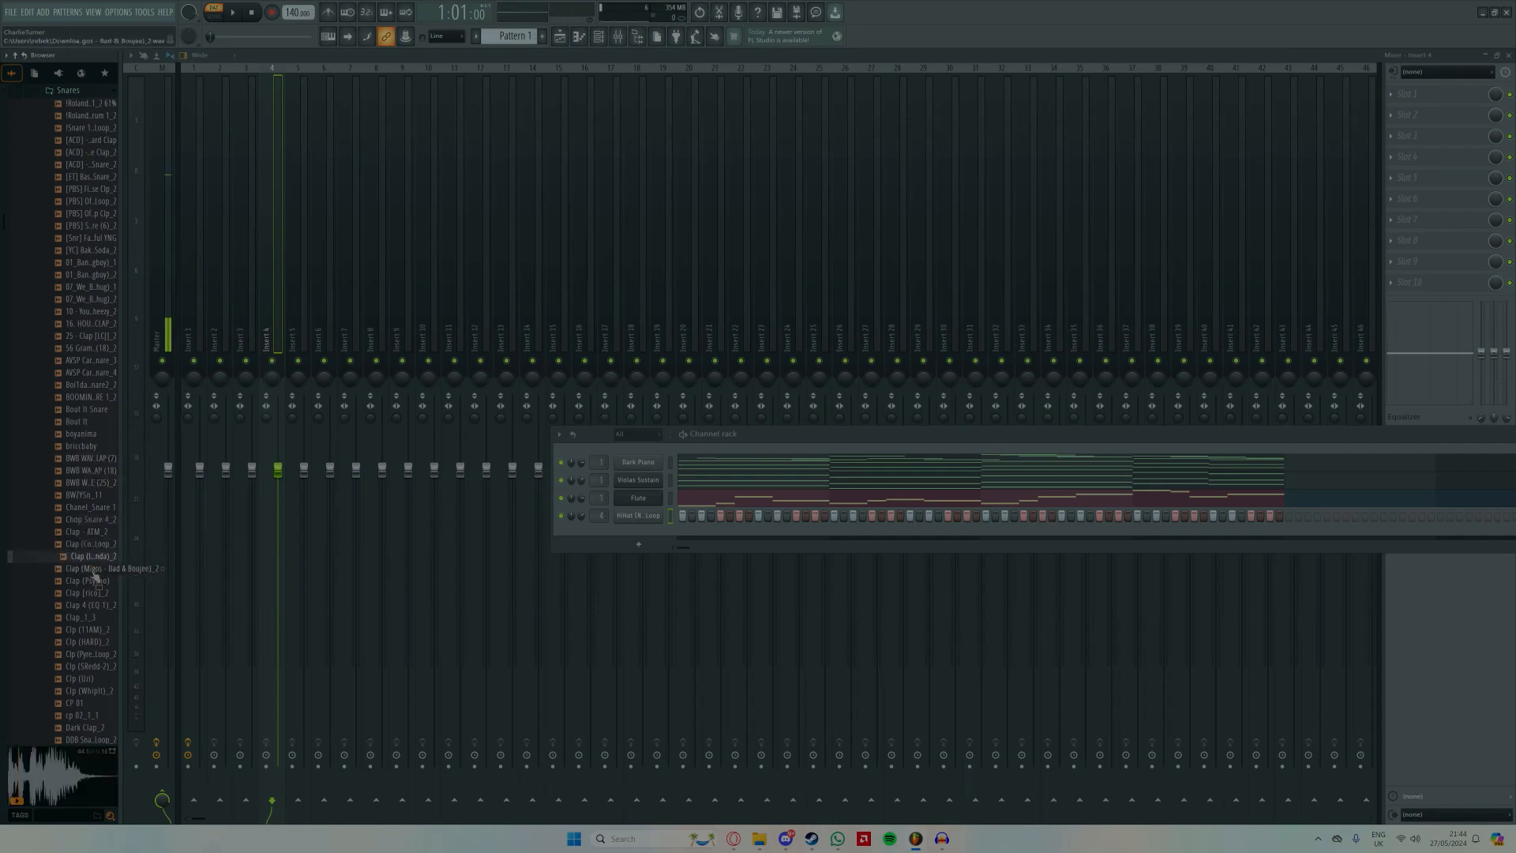
{"action": "left_click", "coordinate": [91, 559]}
Step: Add the "Clap (Lil Uzi Vert - Ronda)_2" sample as a new channel and place a hit on step 9 of each of the four bars
{"action": "left_click_drag", "start_coordinate": [91, 562], "coordinate": [646, 542]}
{"action": "left_click", "coordinate": [644, 535]}
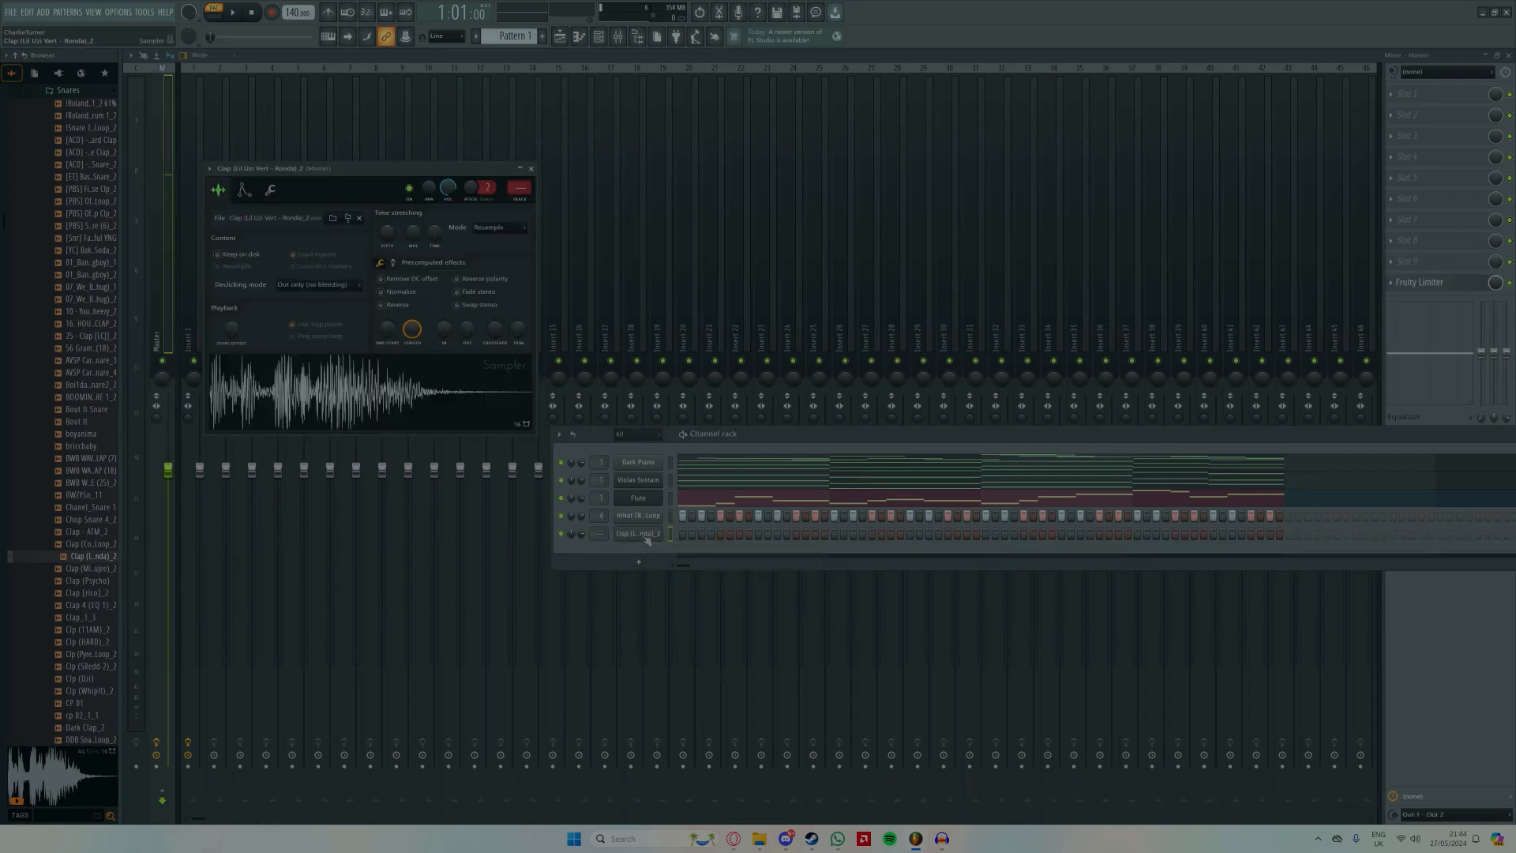
{"action": "left_click", "coordinate": [533, 169]}
{"action": "left_click_drag", "start_coordinate": [91, 557], "coordinate": [639, 537]}
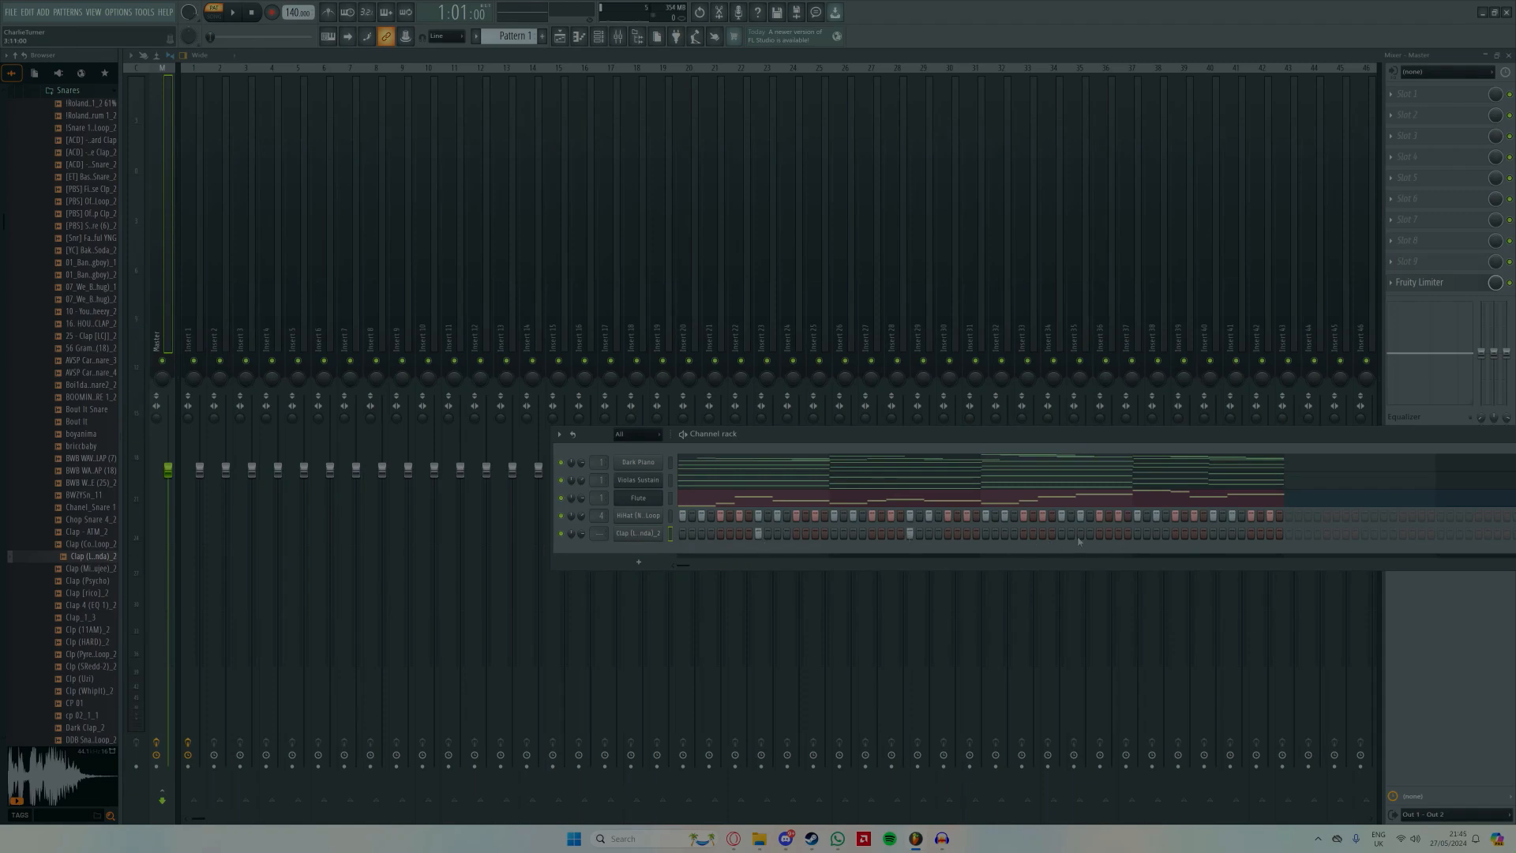
{"action": "key", "text": "space"}
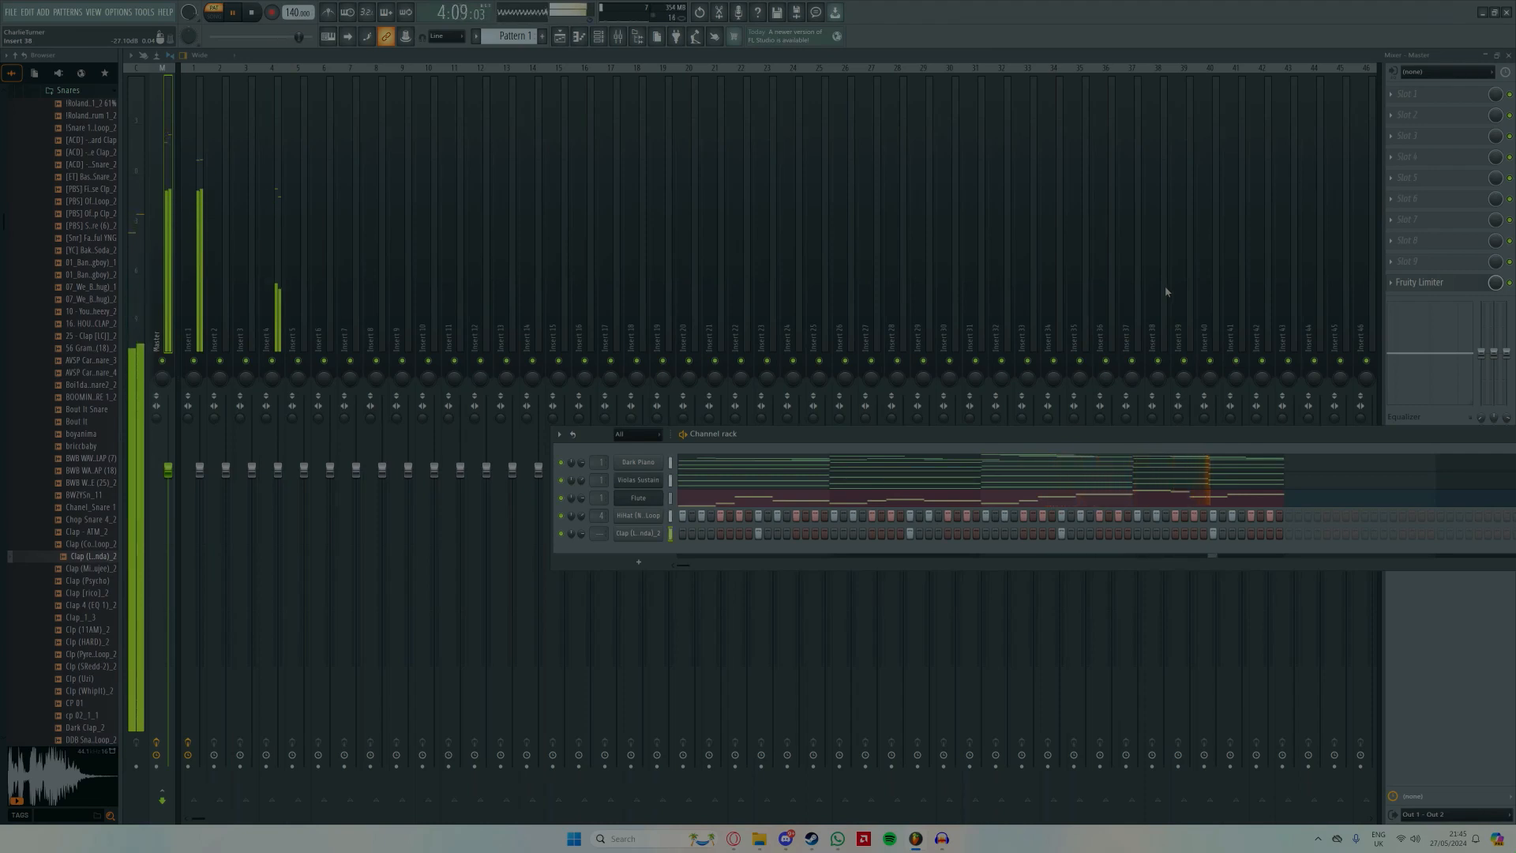
{"action": "key", "text": "space"}
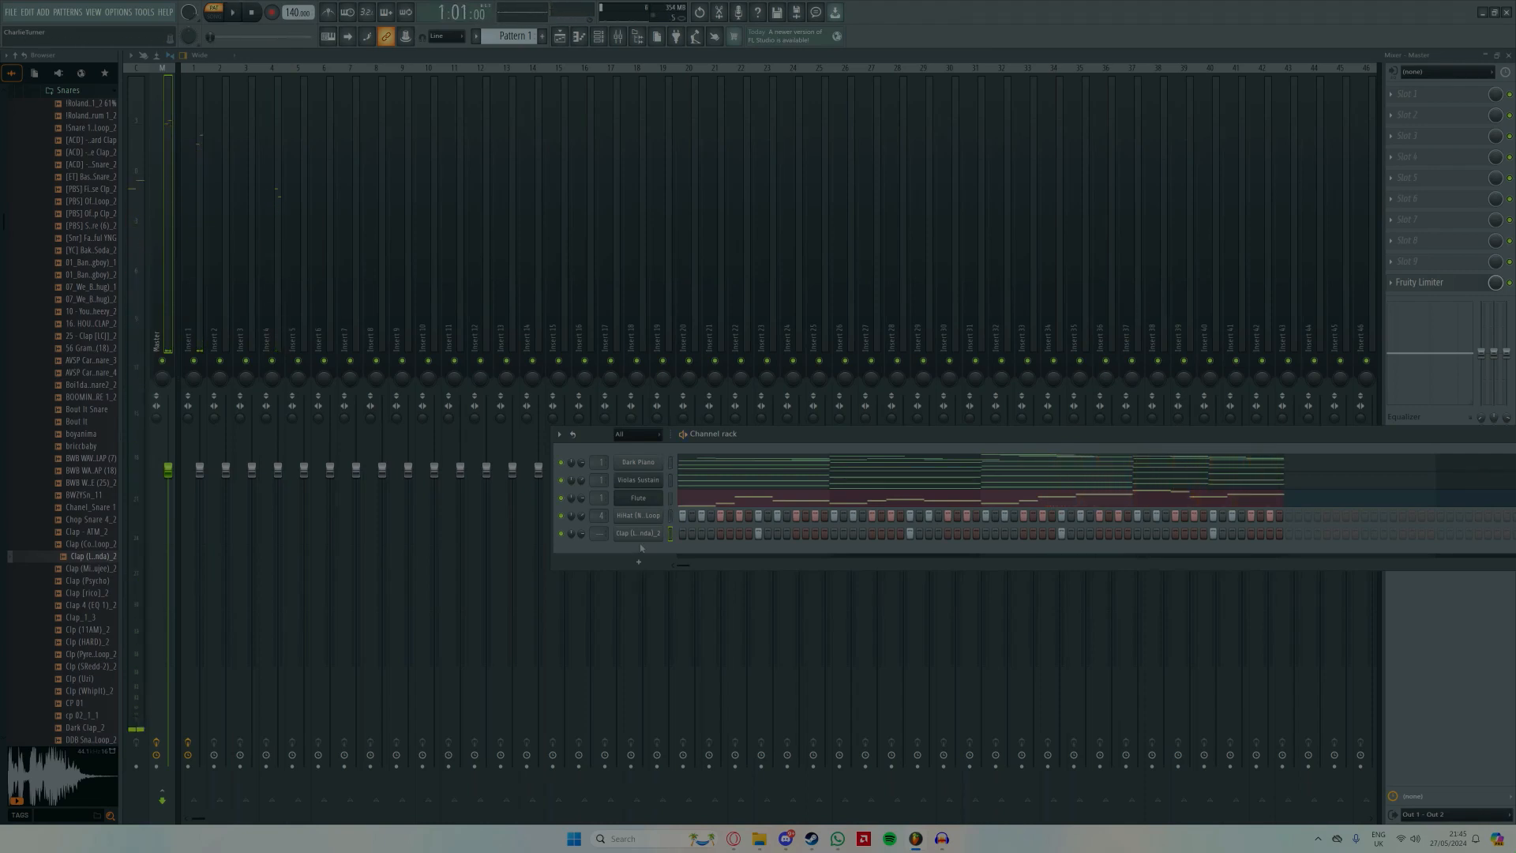
Step: Raise the Boost precomputed effect of the clap channel in its sampler and check it during playback
{"action": "left_click", "coordinate": [635, 541]}
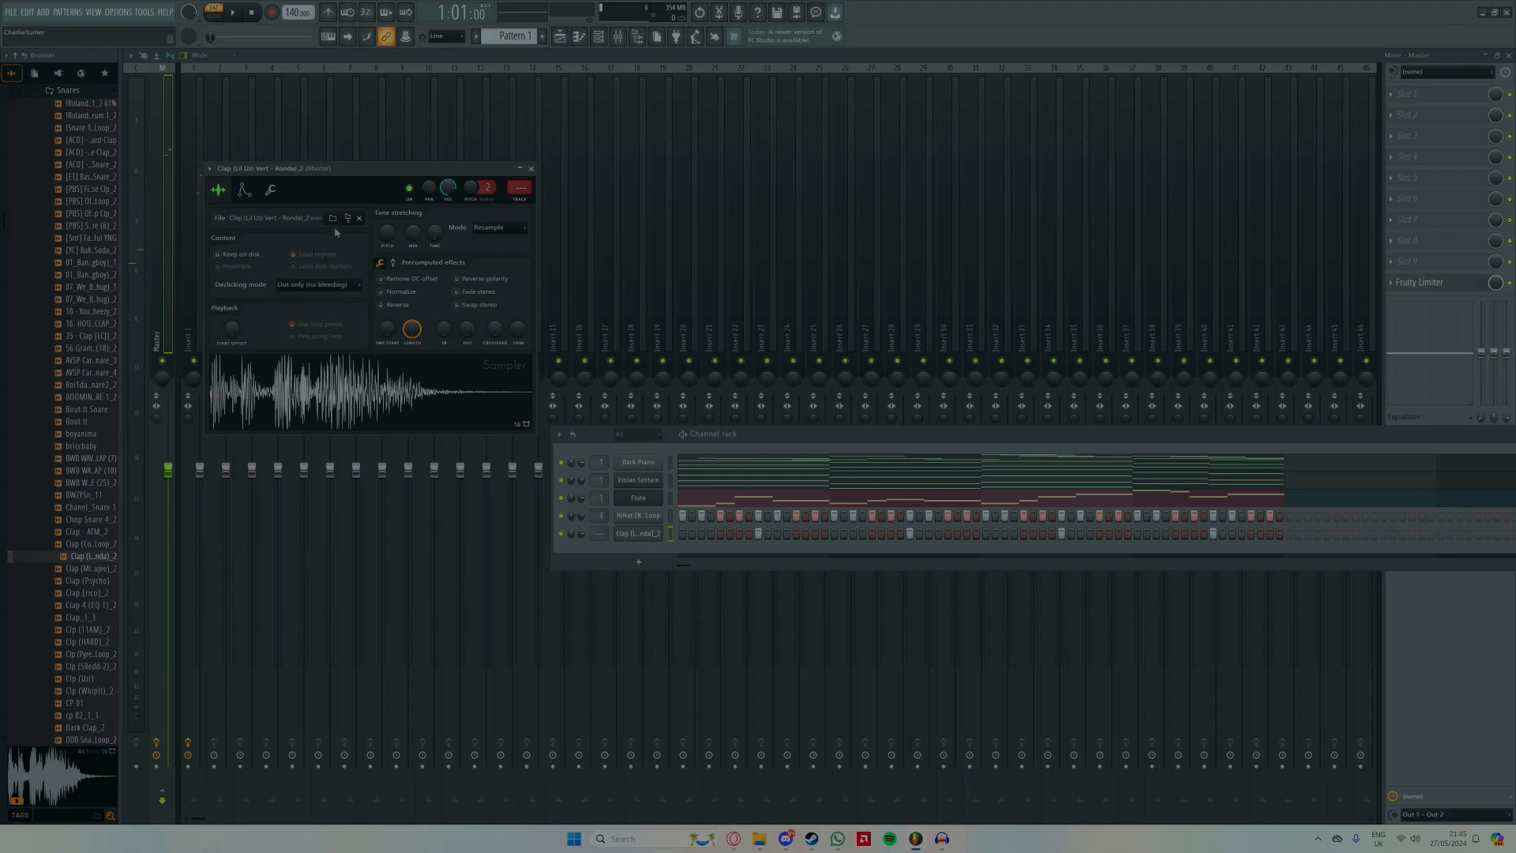
{"action": "left_click", "coordinate": [393, 266]}
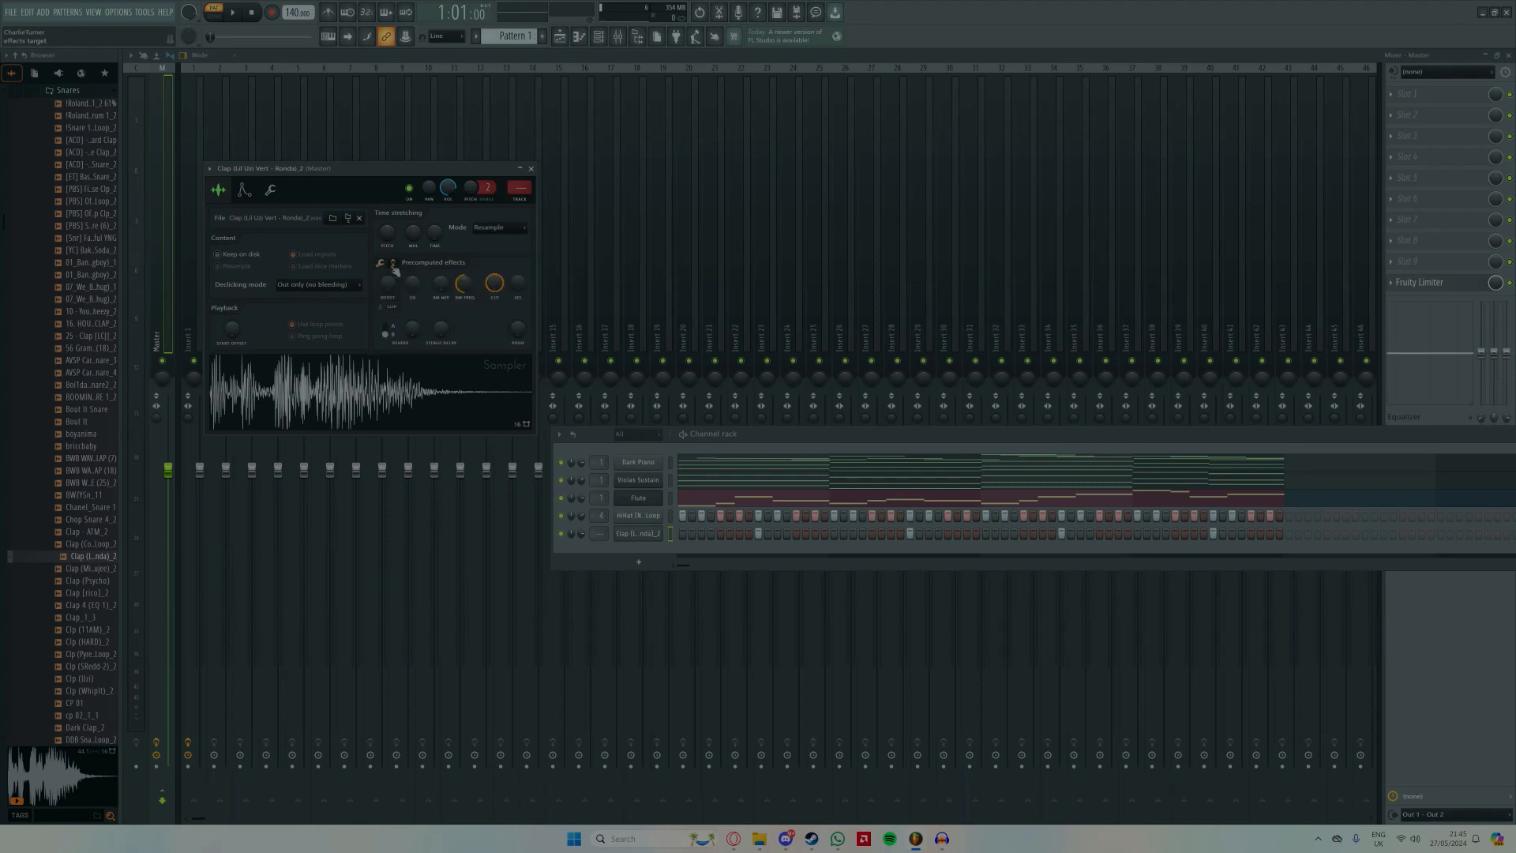
{"action": "left_click_drag", "start_coordinate": [387, 294], "coordinate": [388, 284]}
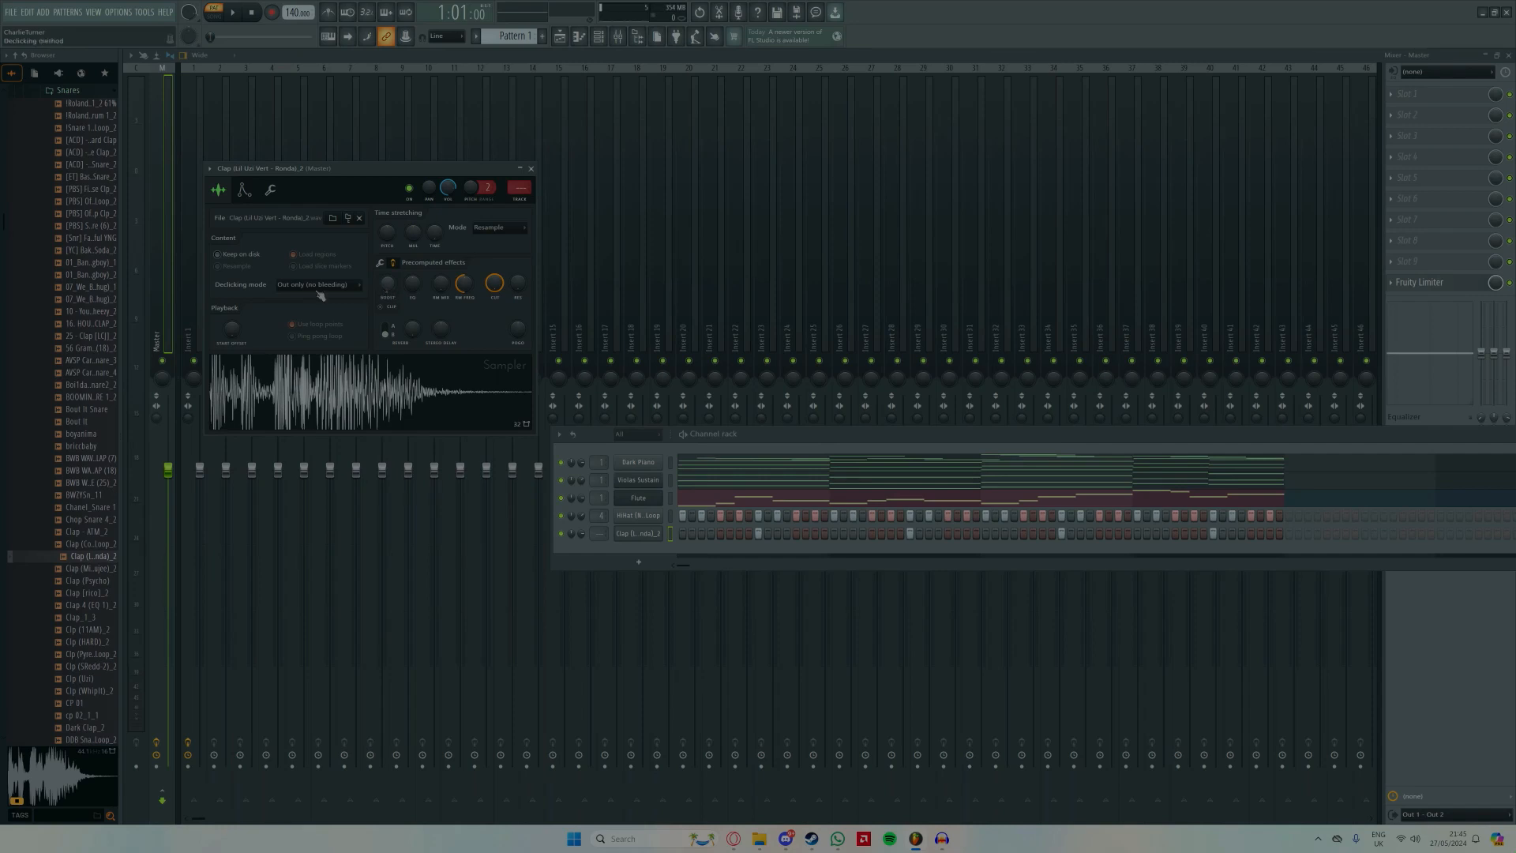
{"action": "left_click", "coordinate": [159, 321]}
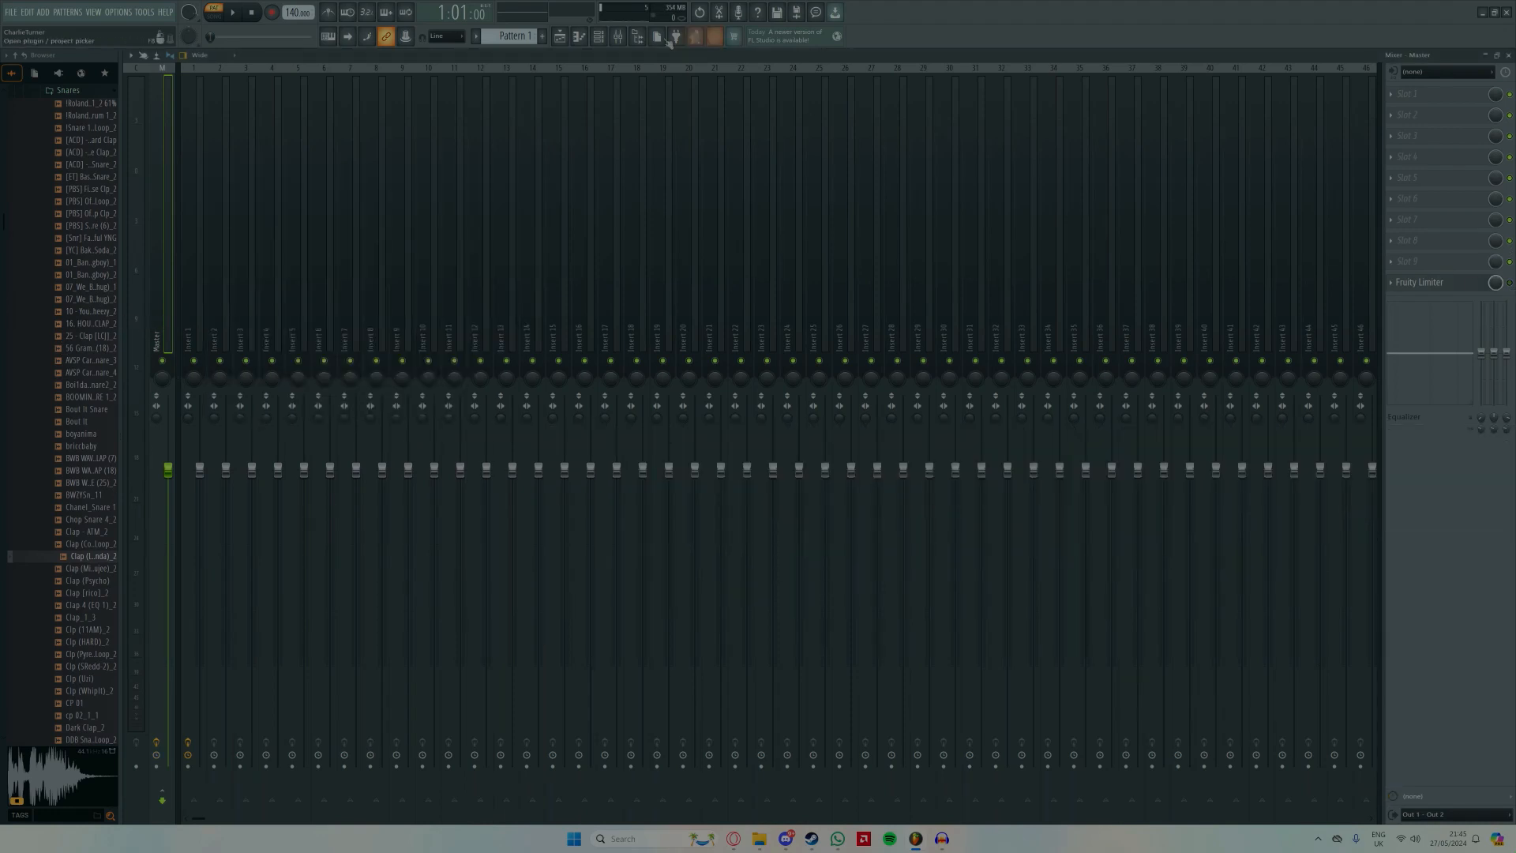
{"action": "left_click", "coordinate": [600, 41]}
{"action": "key", "text": "space"}
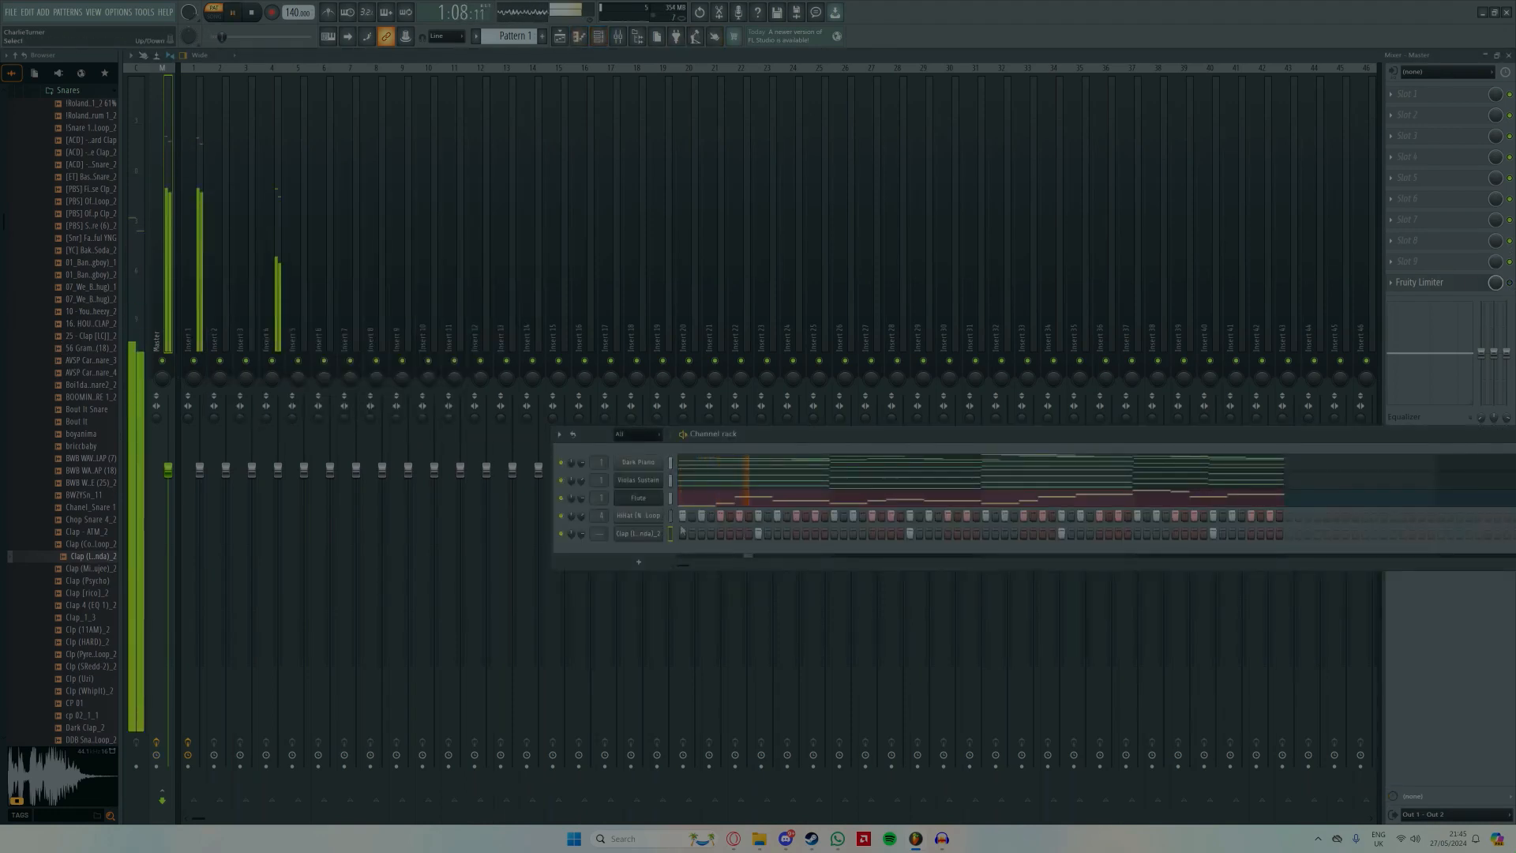
{"action": "left_click", "coordinate": [640, 535]}
{"action": "scroll", "coordinate": [382, 280], "scroll_direction": "down", "scroll_amount": 3}
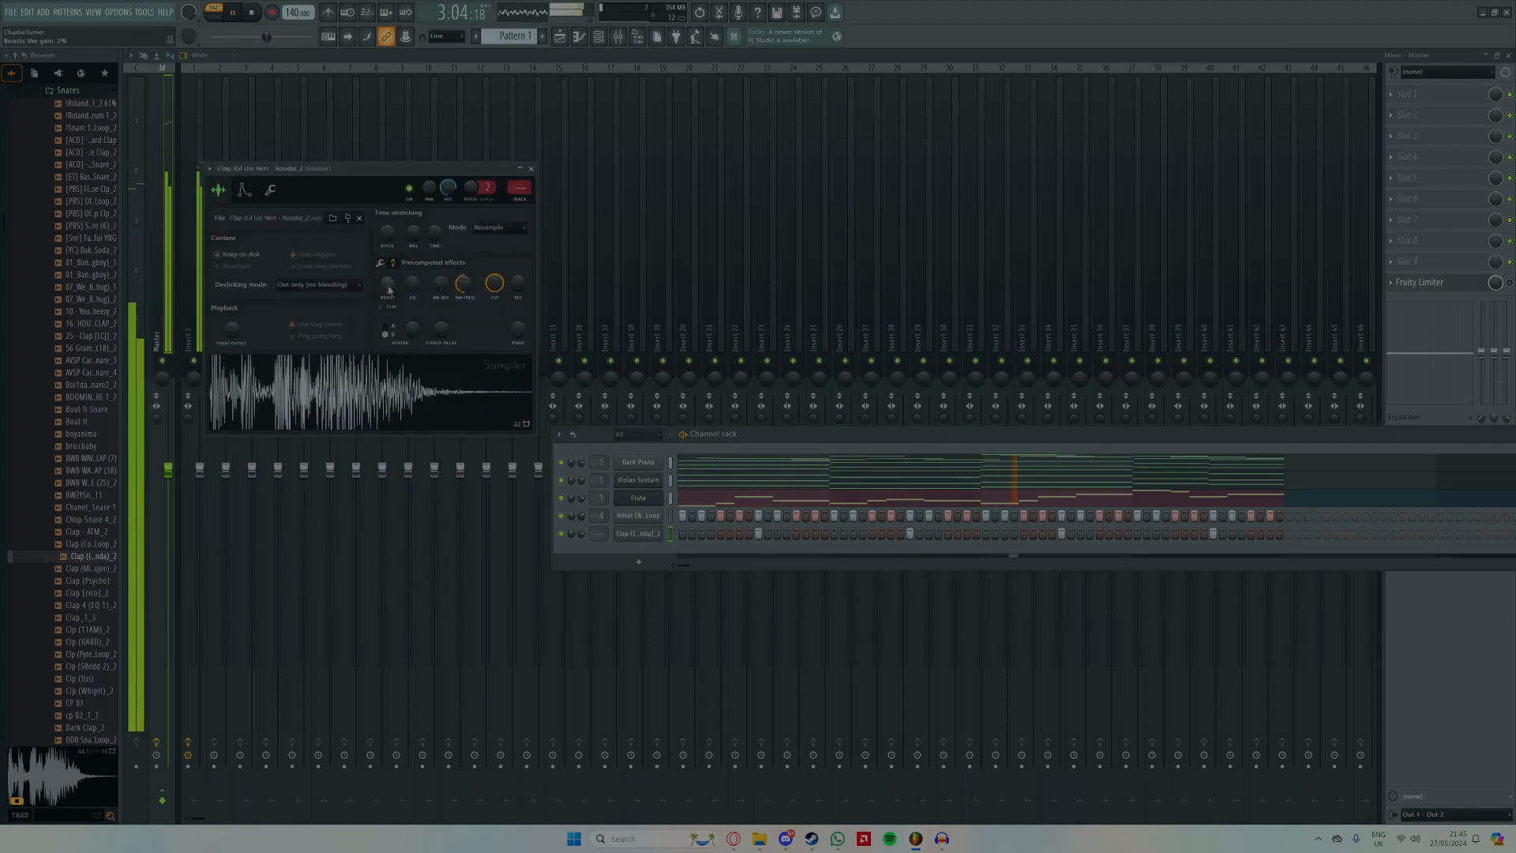
{"action": "left_click", "coordinate": [531, 168]}
{"action": "scroll", "coordinate": [48, 364], "scroll_direction": "up", "scroll_amount": 5}
{"action": "key", "text": "space"}
Step: Add the "BOOMIN CLASSIC TRAP HOUSE SNARE 1_2" sample as a new channel below the clap
{"action": "scroll", "coordinate": [67, 342], "scroll_direction": "down", "scroll_amount": 5}
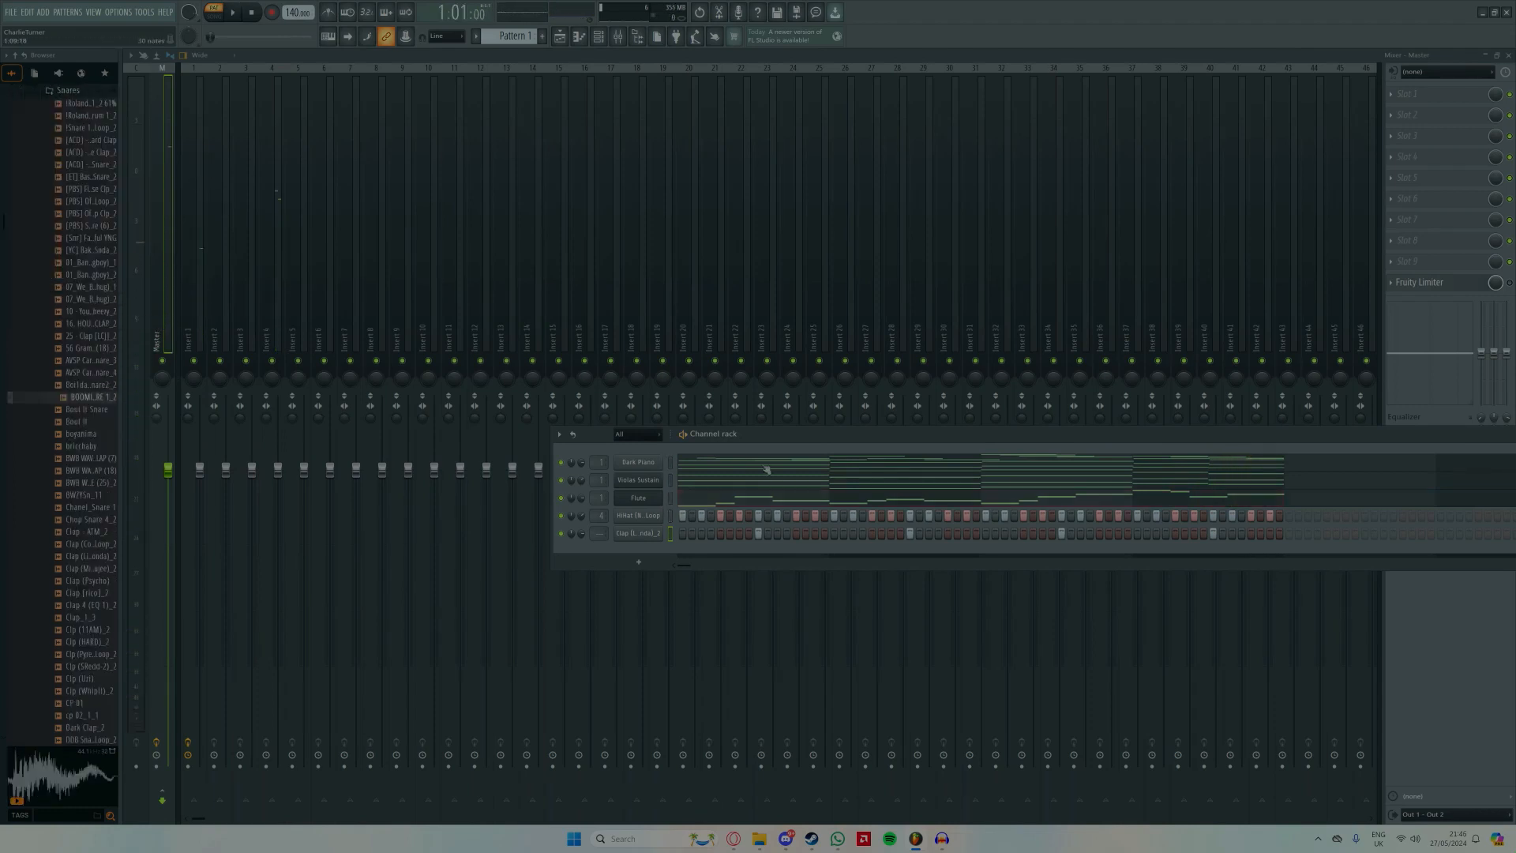
{"action": "left_click", "coordinate": [95, 399]}
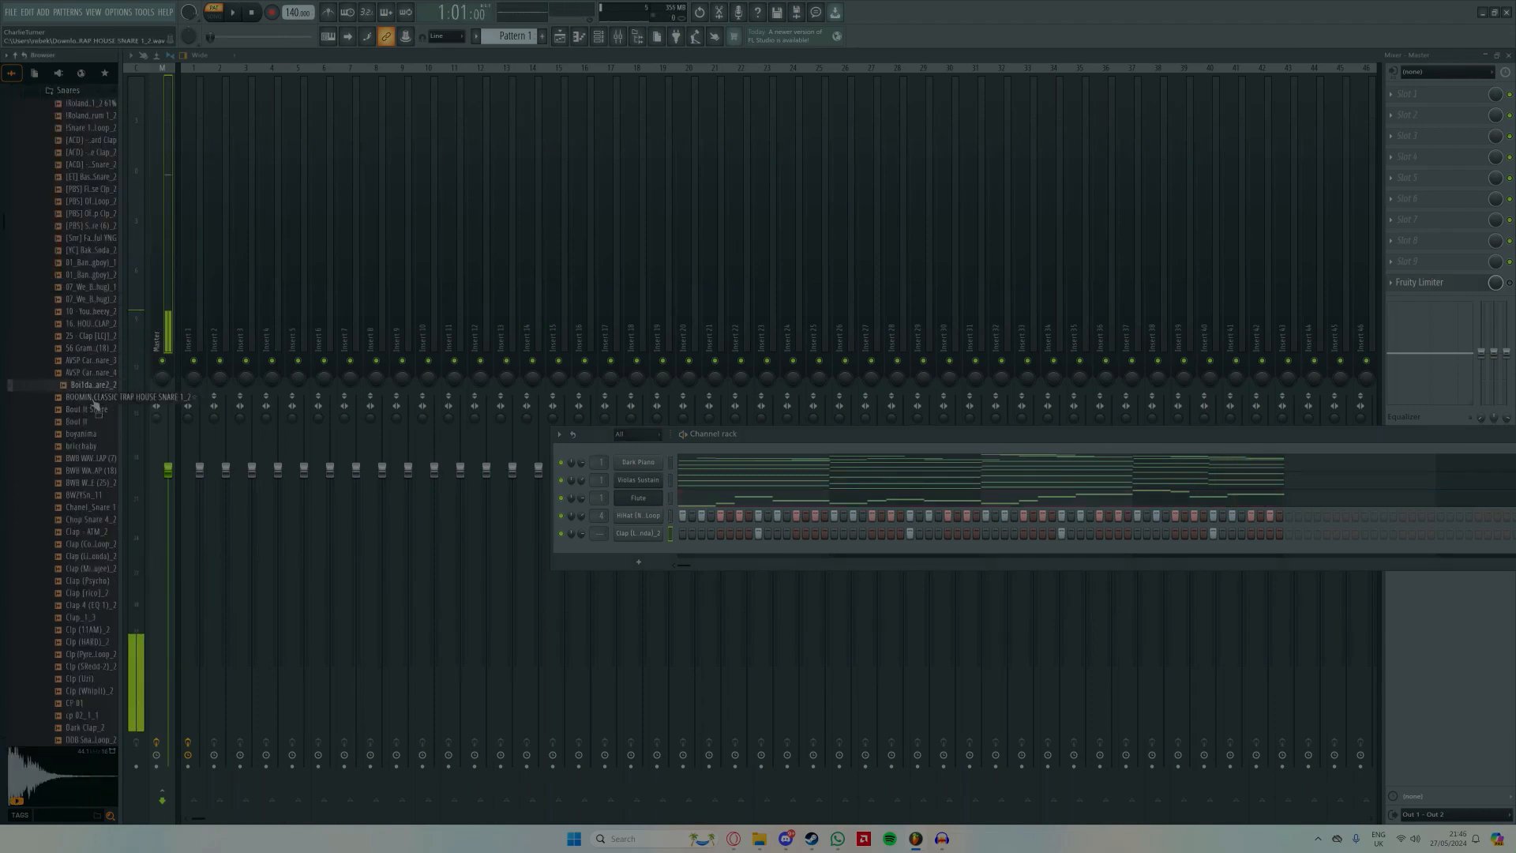
{"action": "left_click_drag", "start_coordinate": [95, 405], "coordinate": [648, 553]}
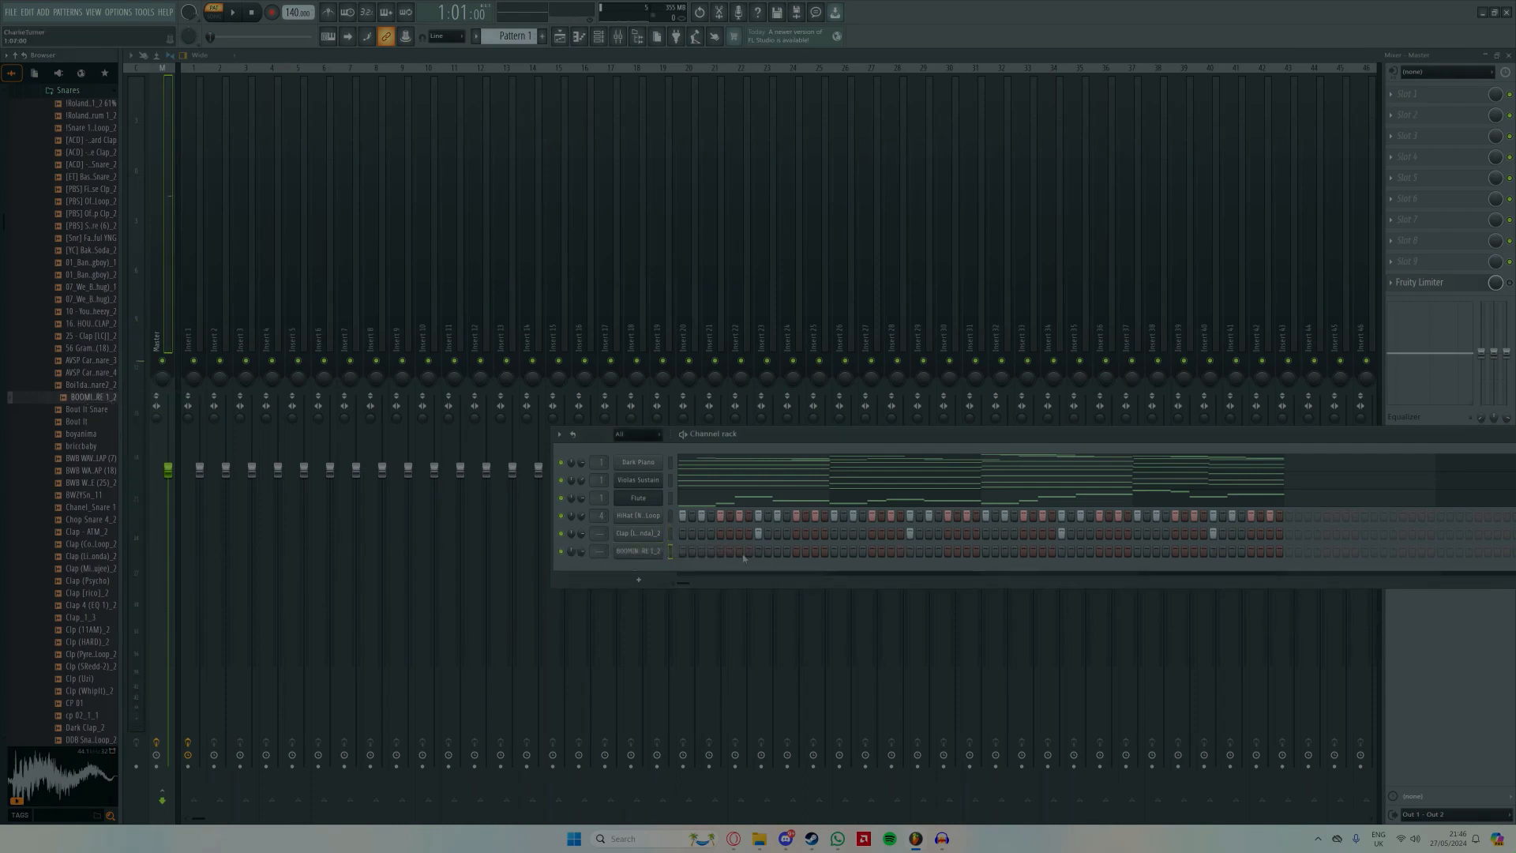
Step: Place Boomin snare hits on step 15 of every bar and step 3 of bars 2 and 4 during playback
{"action": "left_click", "coordinate": [815, 551]}
{"action": "key", "text": "space"}
{"action": "left_click", "coordinate": [854, 551]}
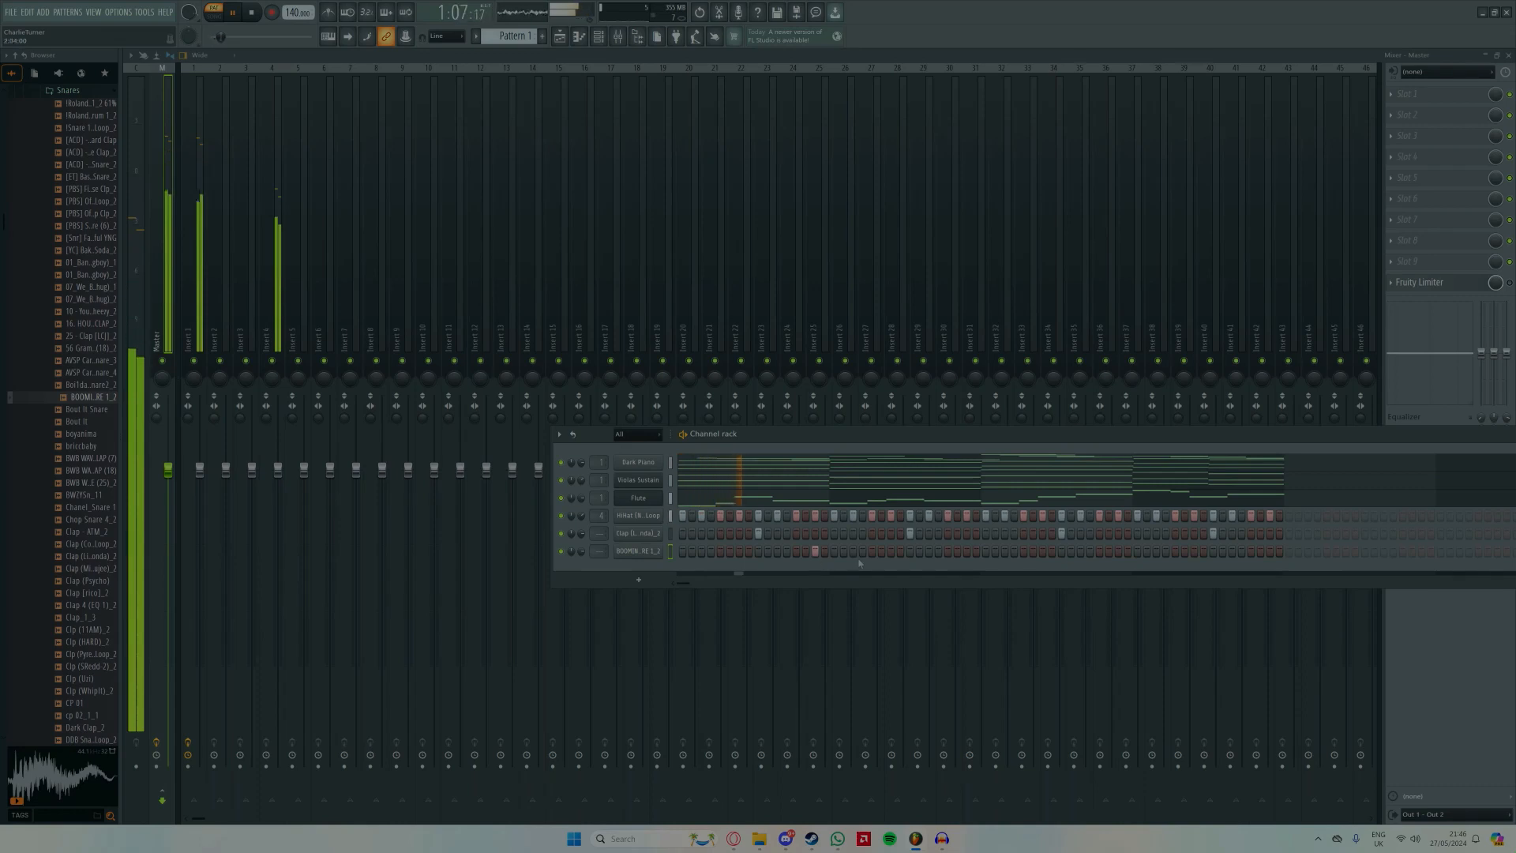
{"action": "left_click", "coordinate": [966, 551]}
{"action": "left_click", "coordinate": [1118, 552]}
{"action": "left_click", "coordinate": [1156, 551]}
{"action": "left_click", "coordinate": [1270, 551]}
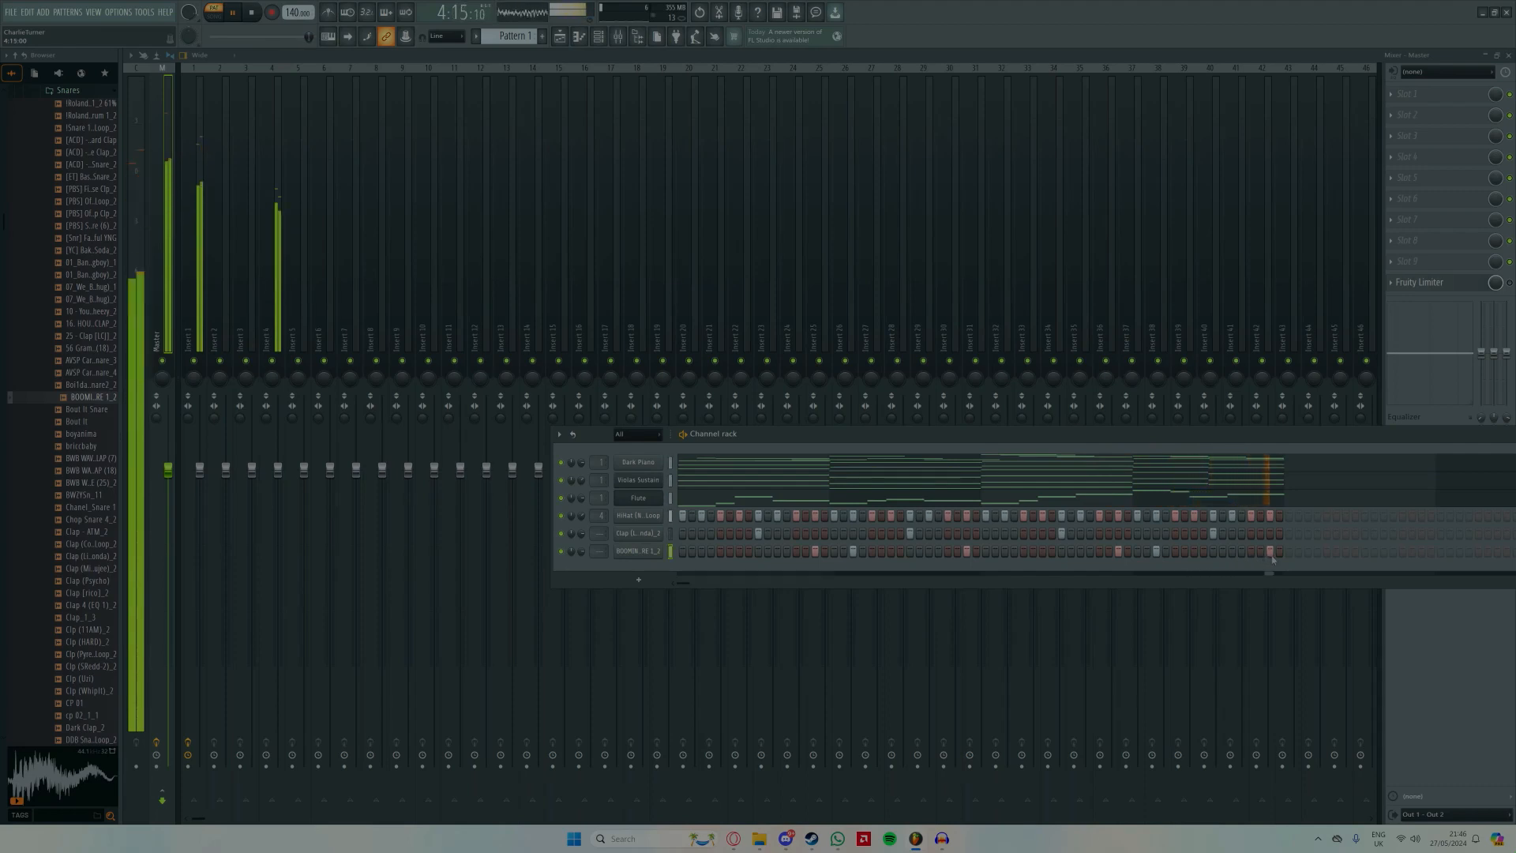
{"action": "key", "text": "space"}
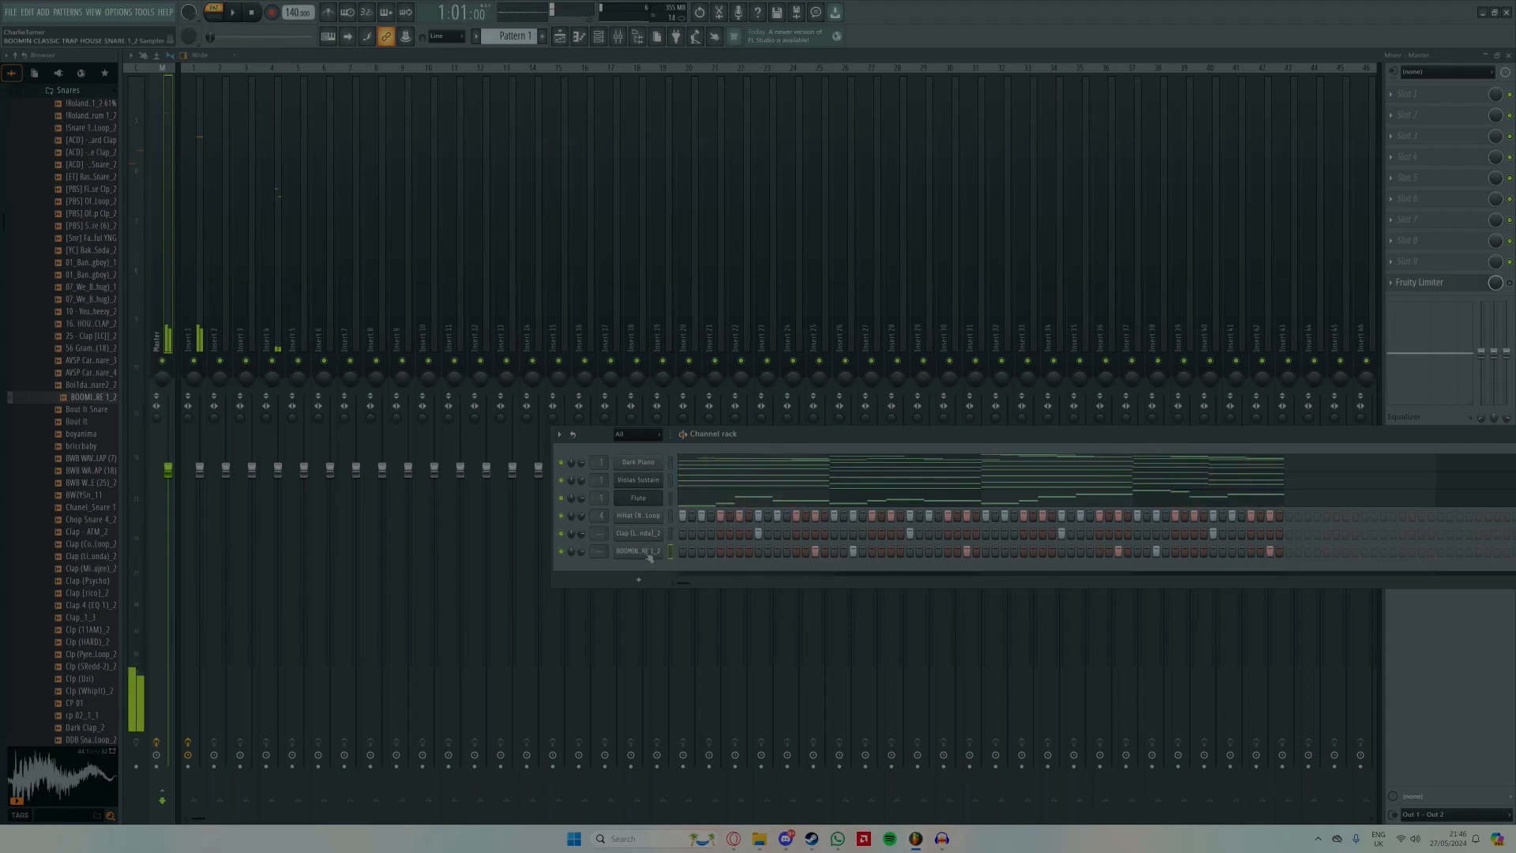
Step: Adjust the Boost precomputed effect of the Boomin snare while listening, and close its sampler
{"action": "left_click", "coordinate": [638, 551]}
{"action": "left_click", "coordinate": [424, 293]}
{"action": "left_click_drag", "start_coordinate": [418, 314], "coordinate": [419, 304]}
{"action": "key", "text": "space"}
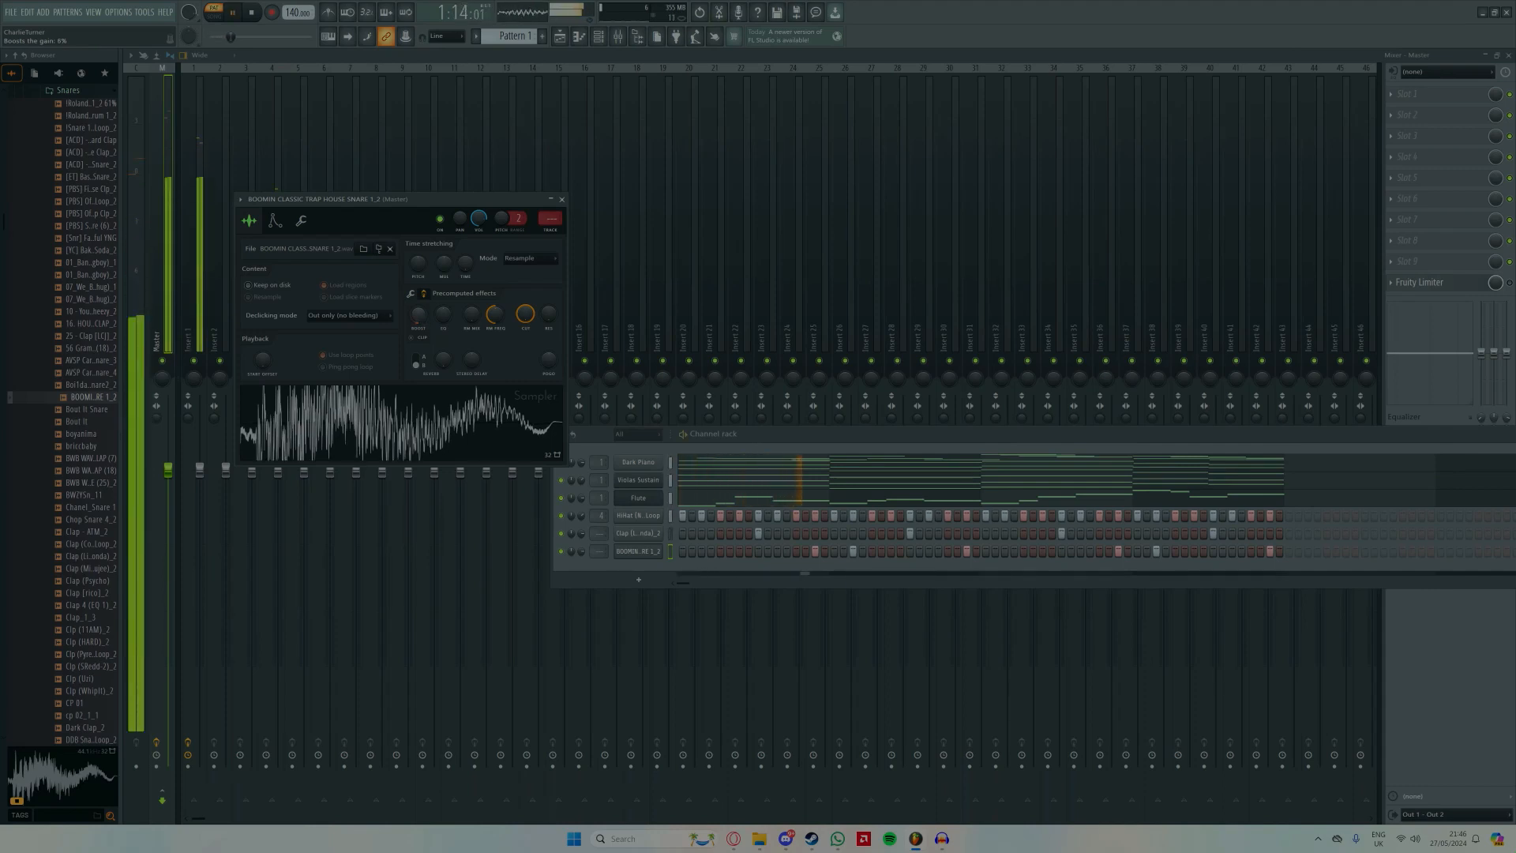
{"action": "left_click_drag", "start_coordinate": [418, 314], "coordinate": [422, 322]}
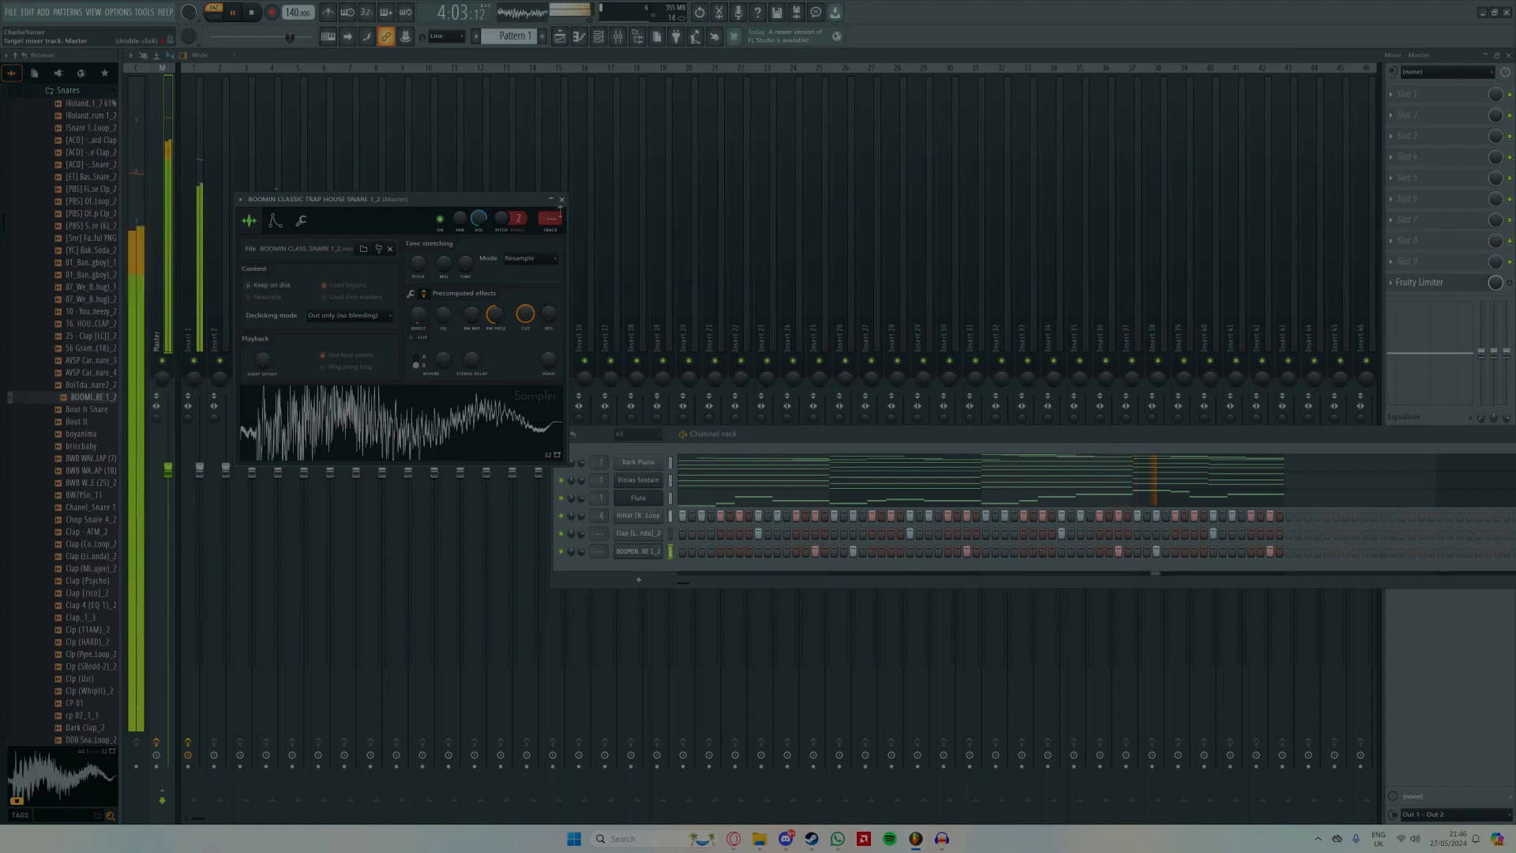
{"action": "left_click", "coordinate": [562, 200]}
{"action": "key", "text": "space"}
{"action": "scroll", "coordinate": [70, 313], "scroll_direction": "up", "scroll_amount": 5}
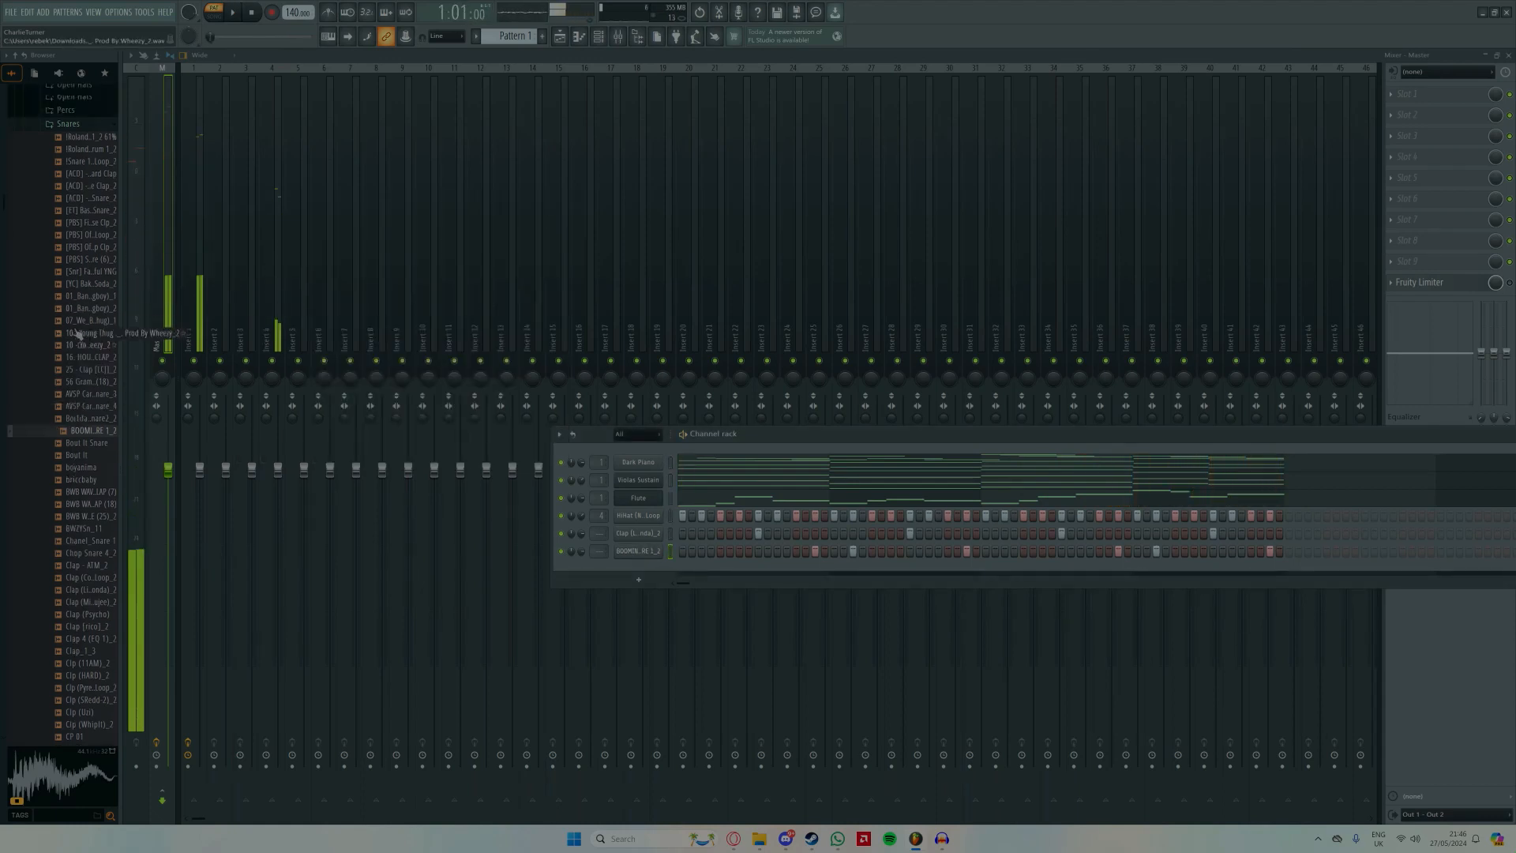
{"action": "left_click", "coordinate": [72, 313]}
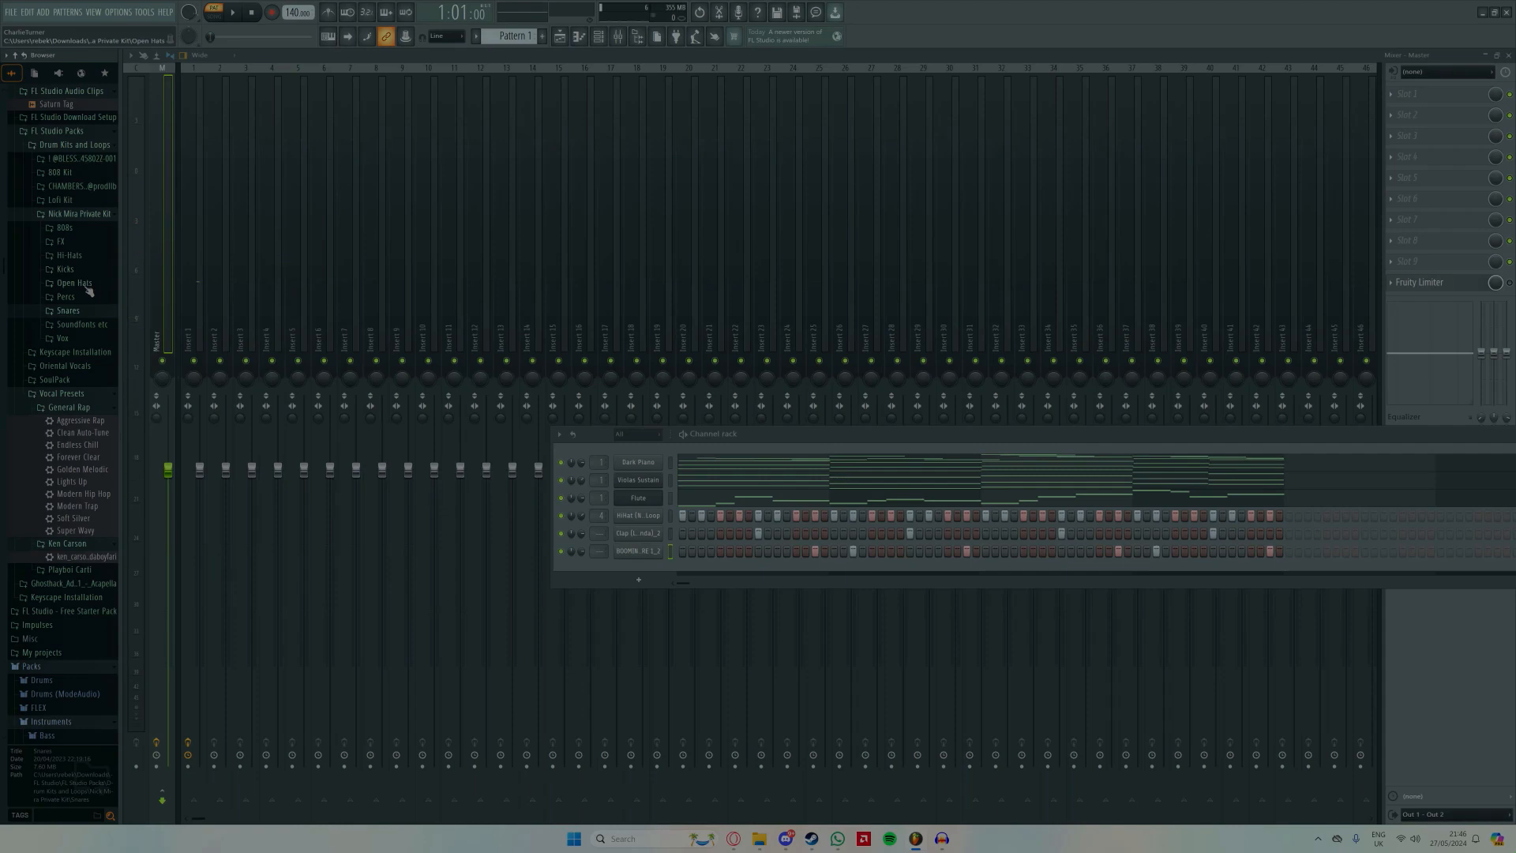
{"action": "scroll", "coordinate": [89, 292], "scroll_direction": "up", "scroll_amount": 4}
{"action": "left_click", "coordinate": [72, 332]}
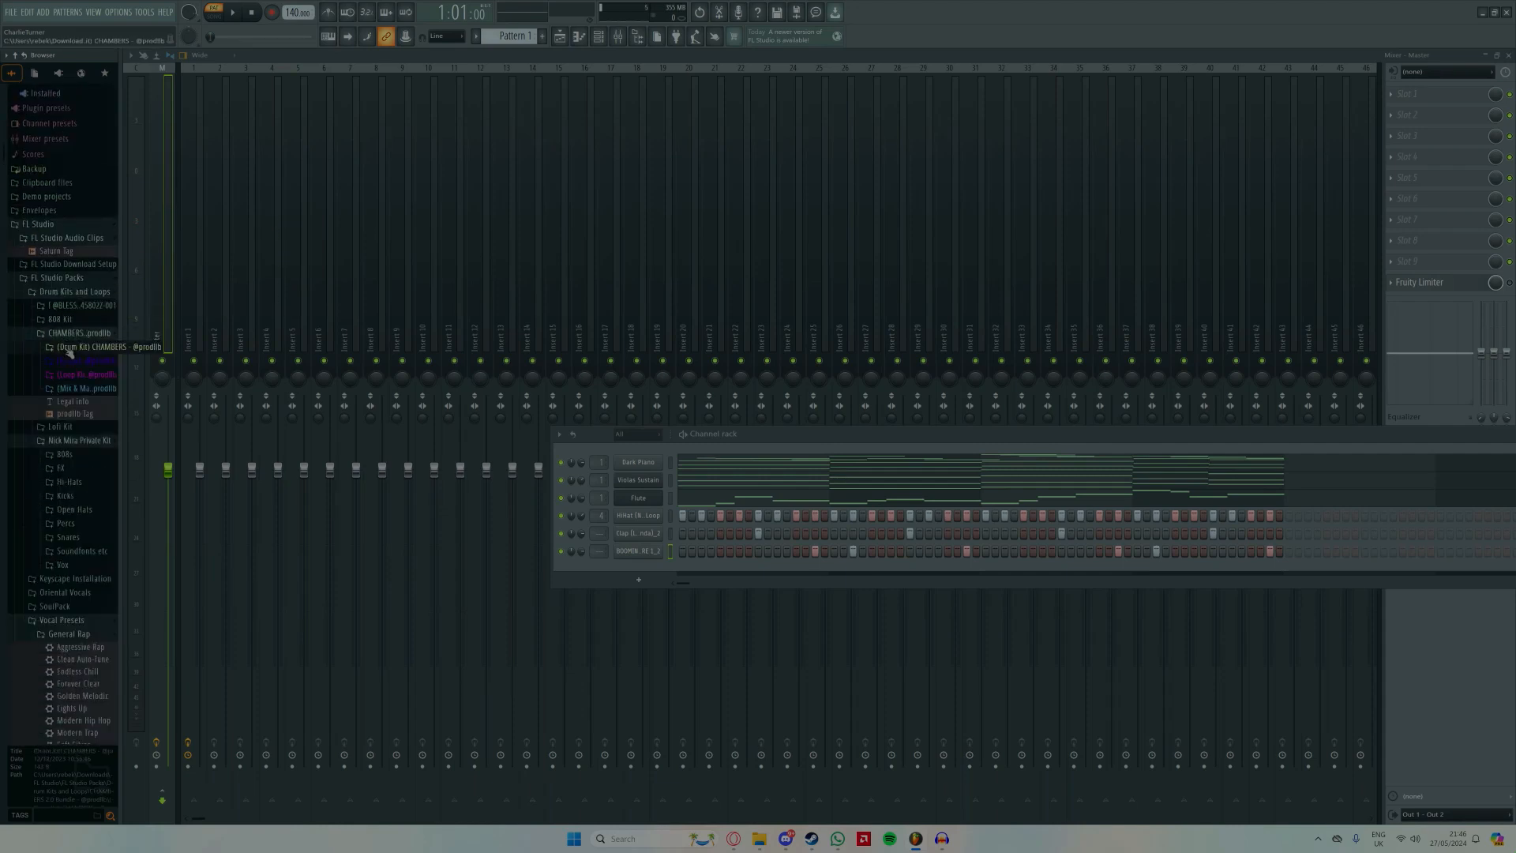
{"action": "left_click", "coordinate": [69, 348]}
{"action": "left_click", "coordinate": [71, 362]}
{"action": "scroll", "coordinate": [76, 489], "scroll_direction": "down", "scroll_amount": 2}
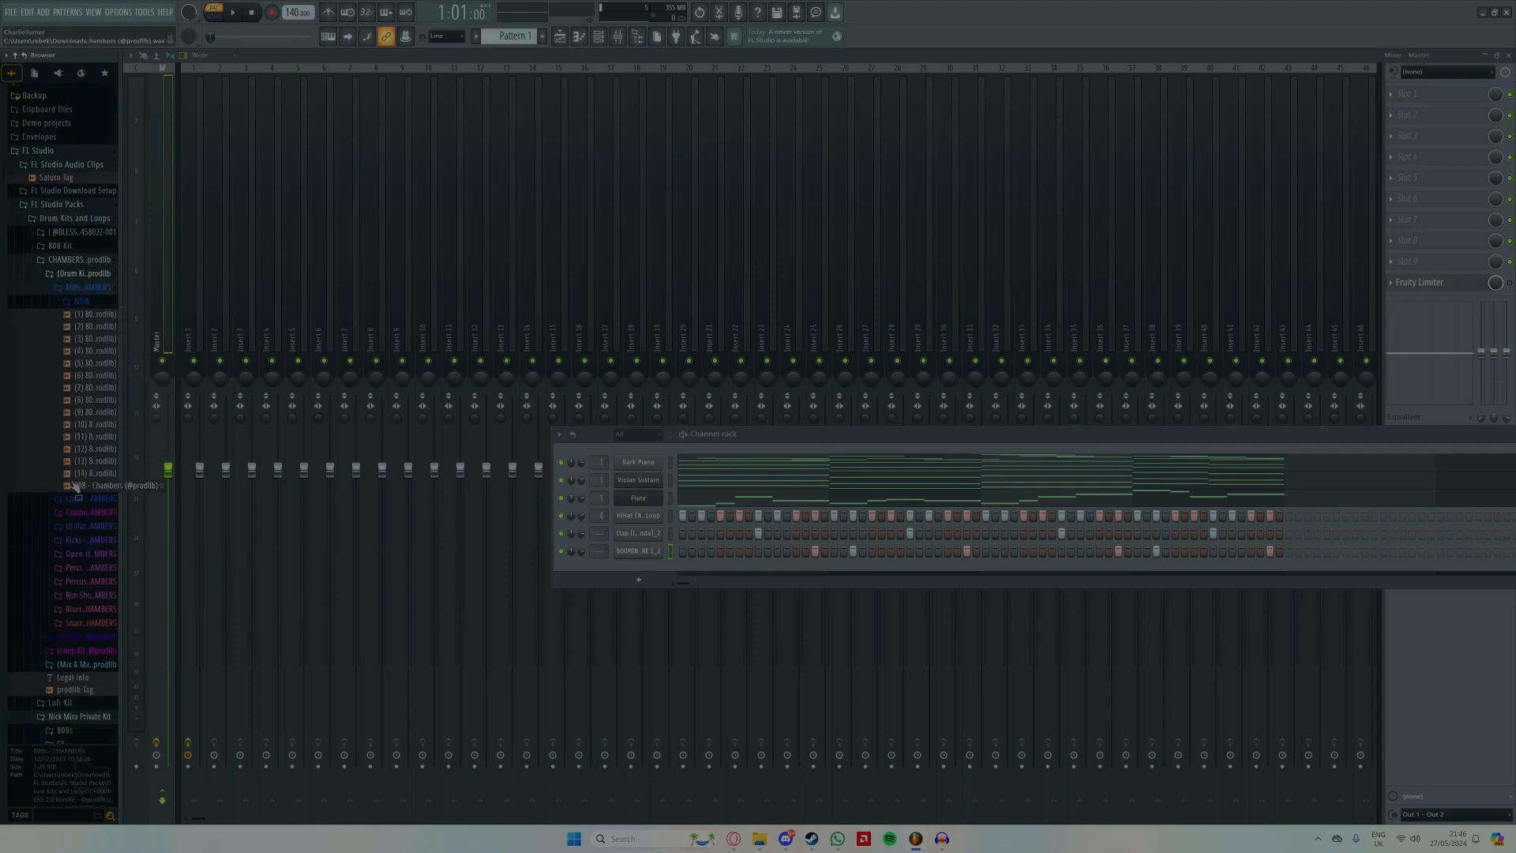
{"action": "left_click_drag", "start_coordinate": [79, 488], "coordinate": [667, 573]}
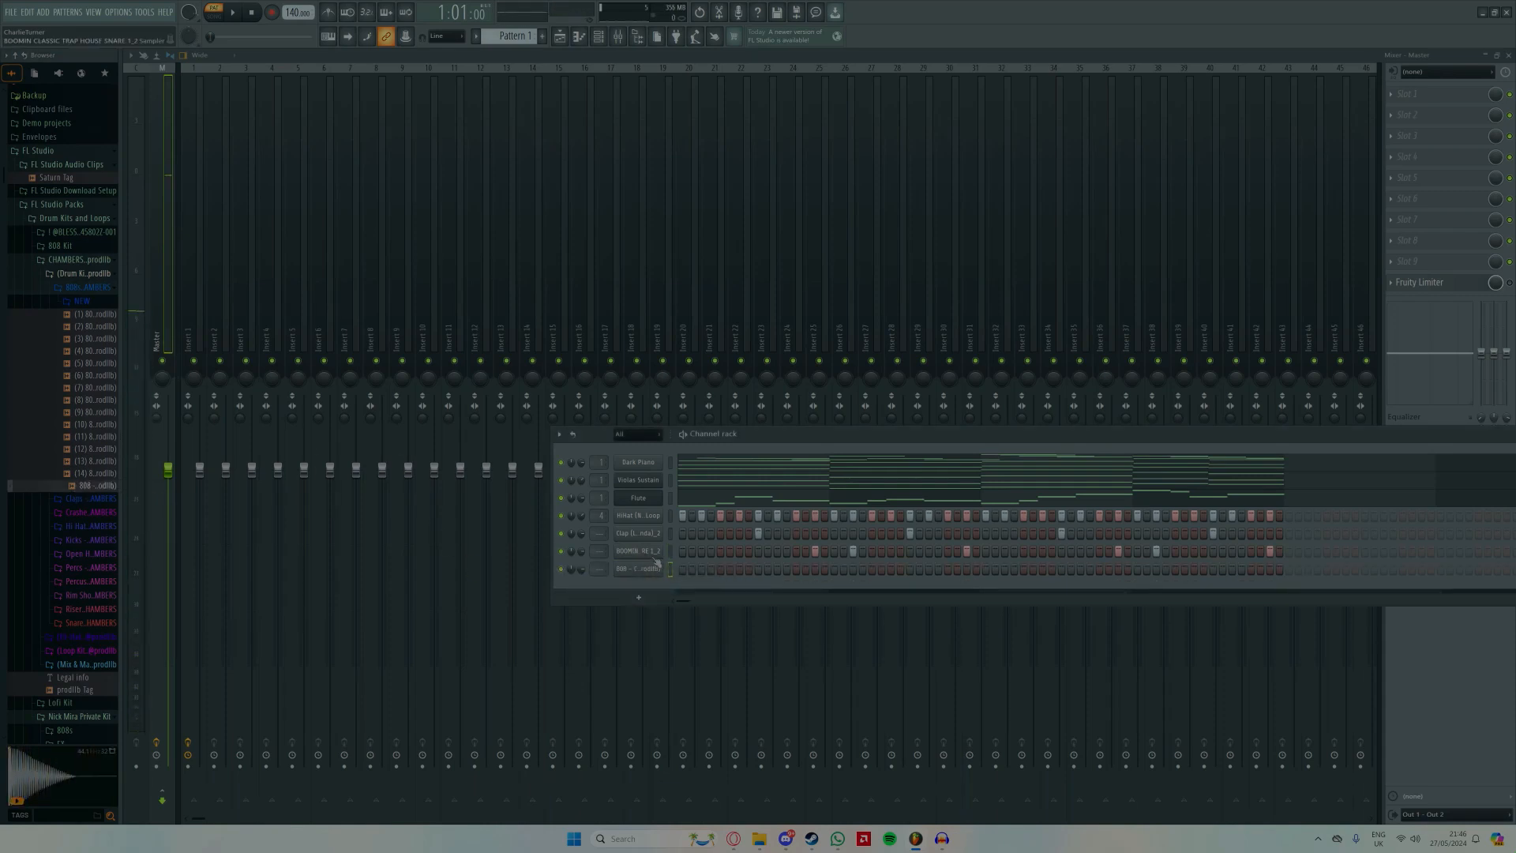
Step: Turn on Cut itself for the 808 channel
{"action": "right_click", "coordinate": [642, 577]}
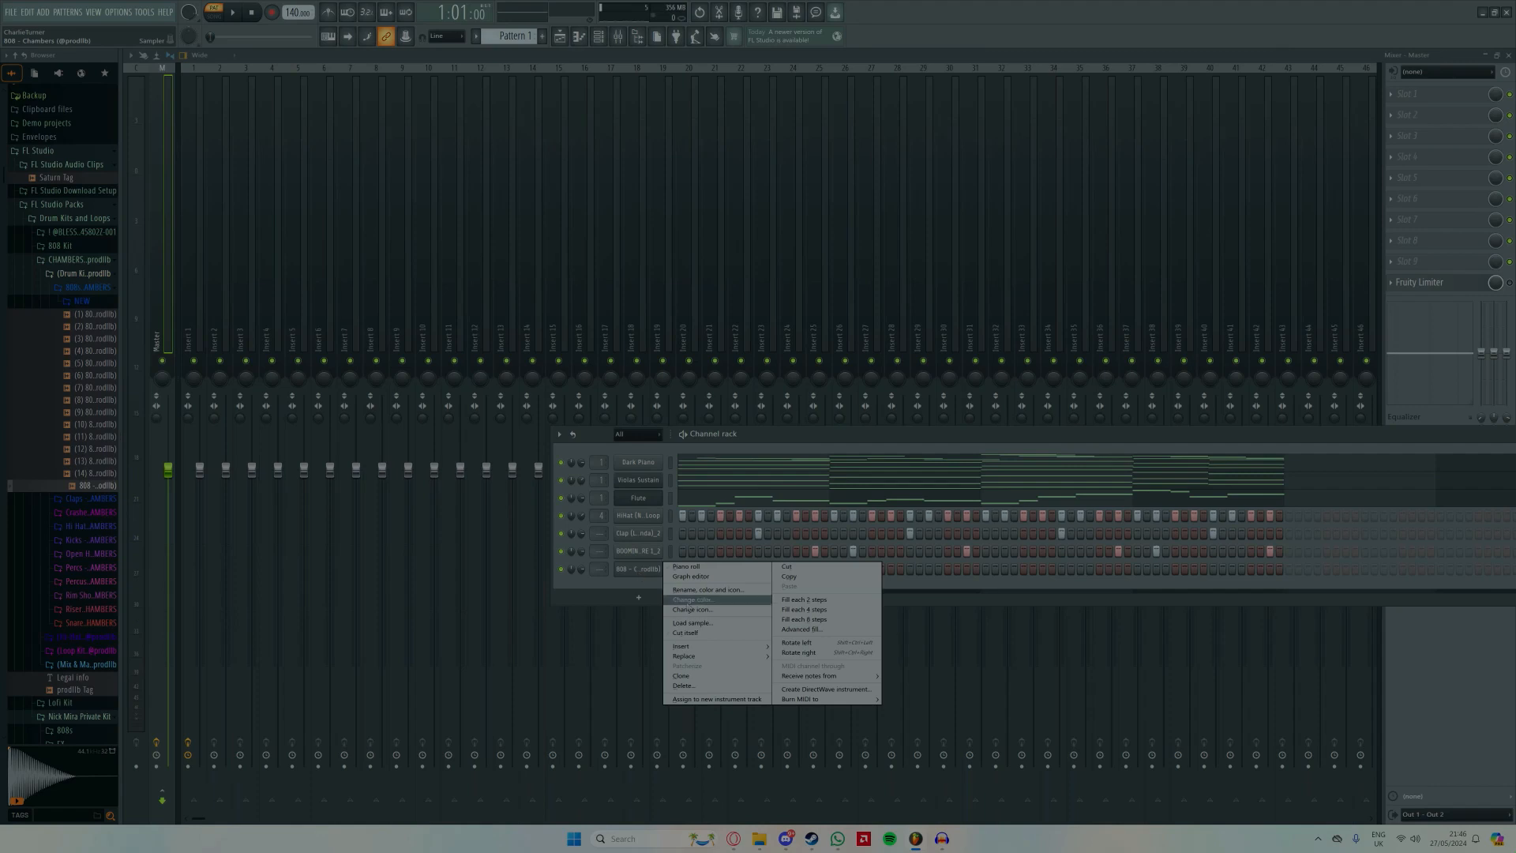
{"action": "left_click", "coordinate": [692, 636]}
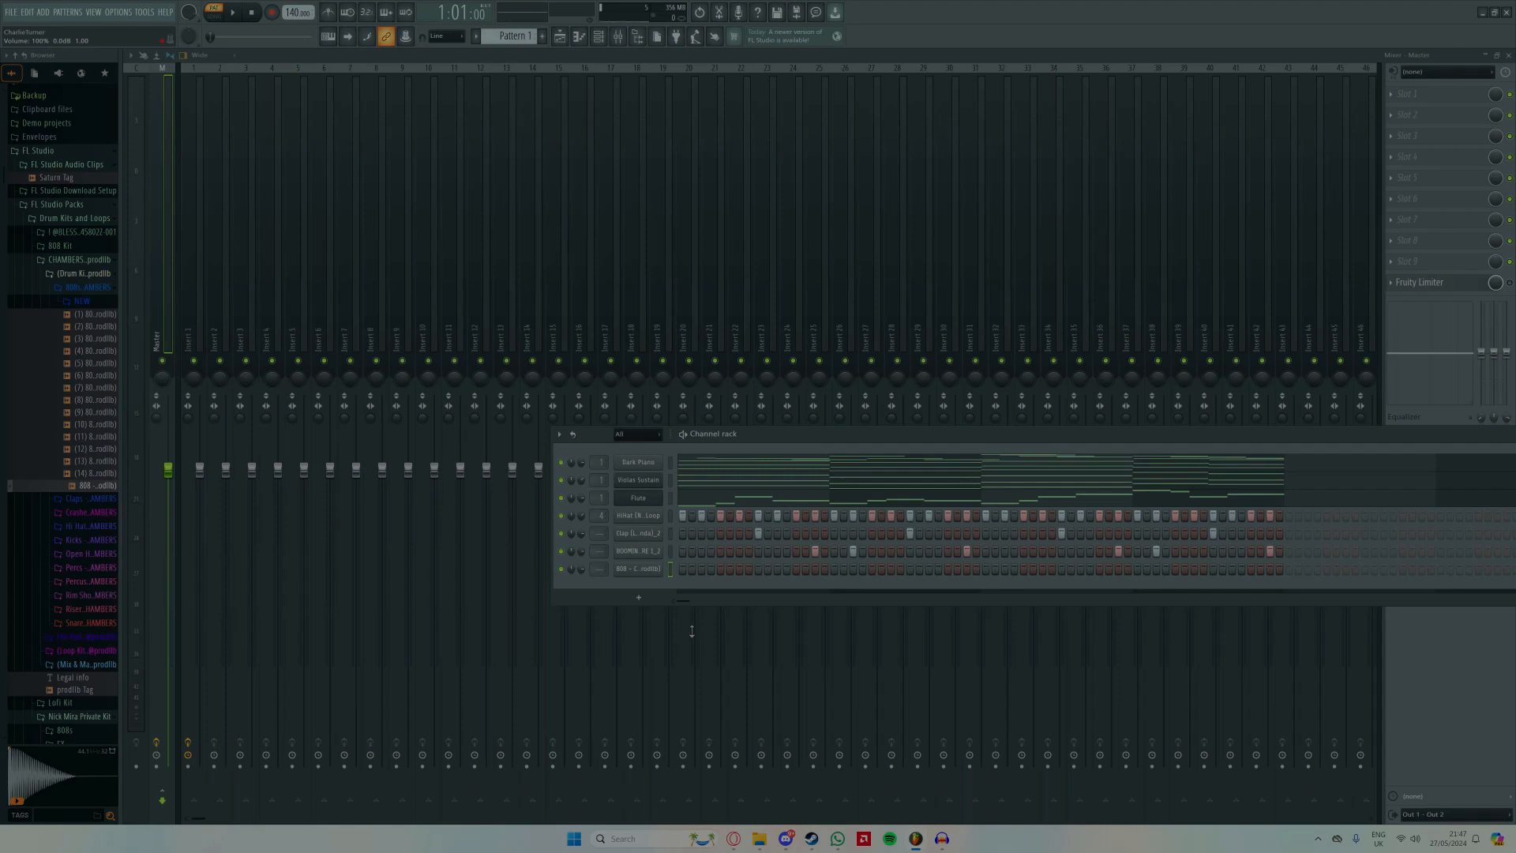
{"action": "right_click", "coordinate": [657, 574]}
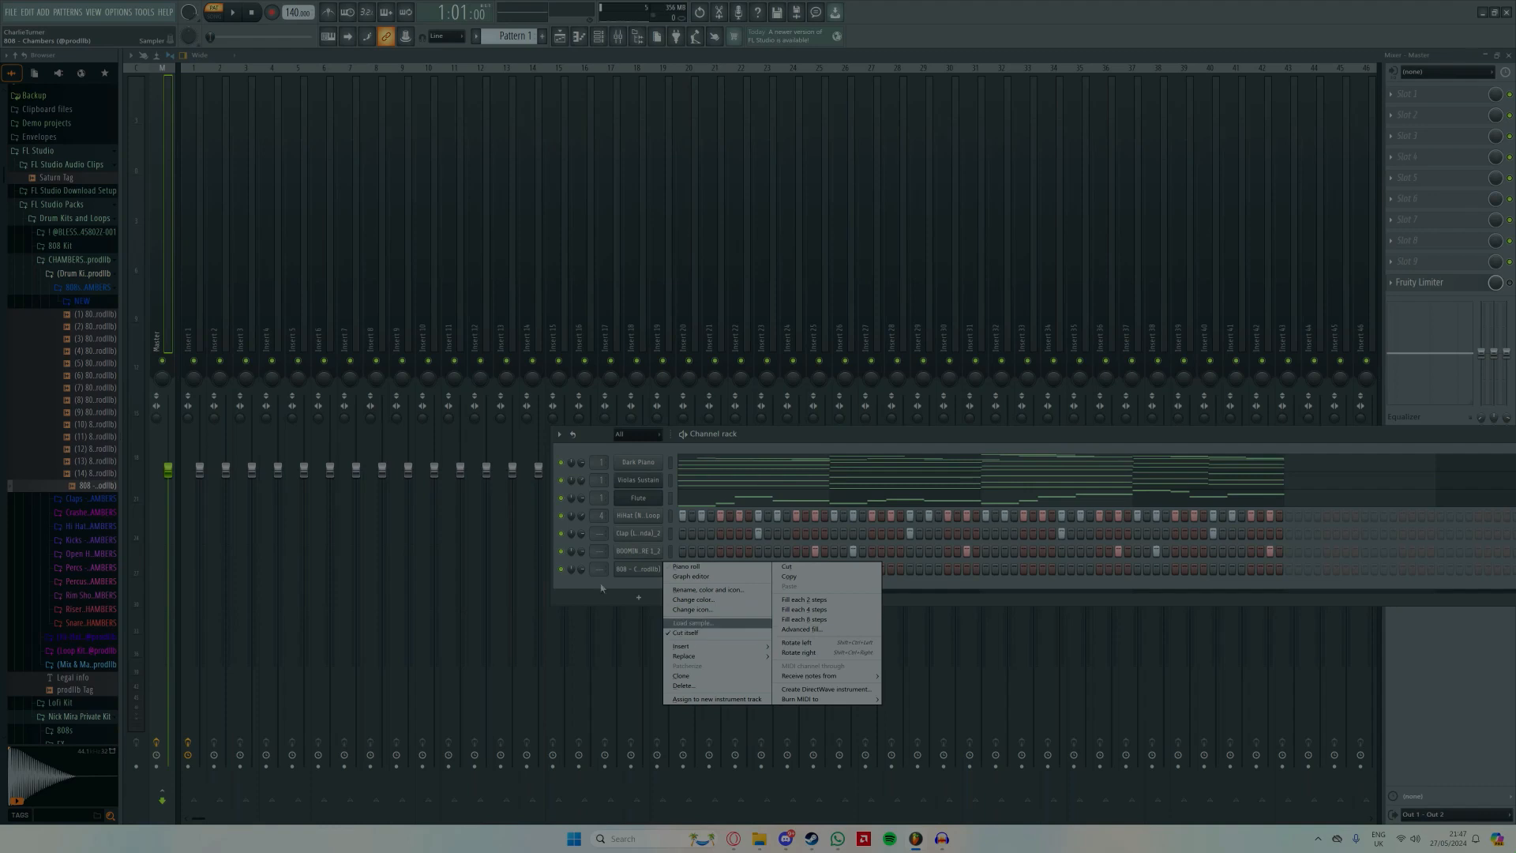
{"action": "left_click", "coordinate": [692, 623]}
Step: Review the volume envelope and sample settings in the 808 channel's sampler, and close it
{"action": "left_click", "coordinate": [643, 570]}
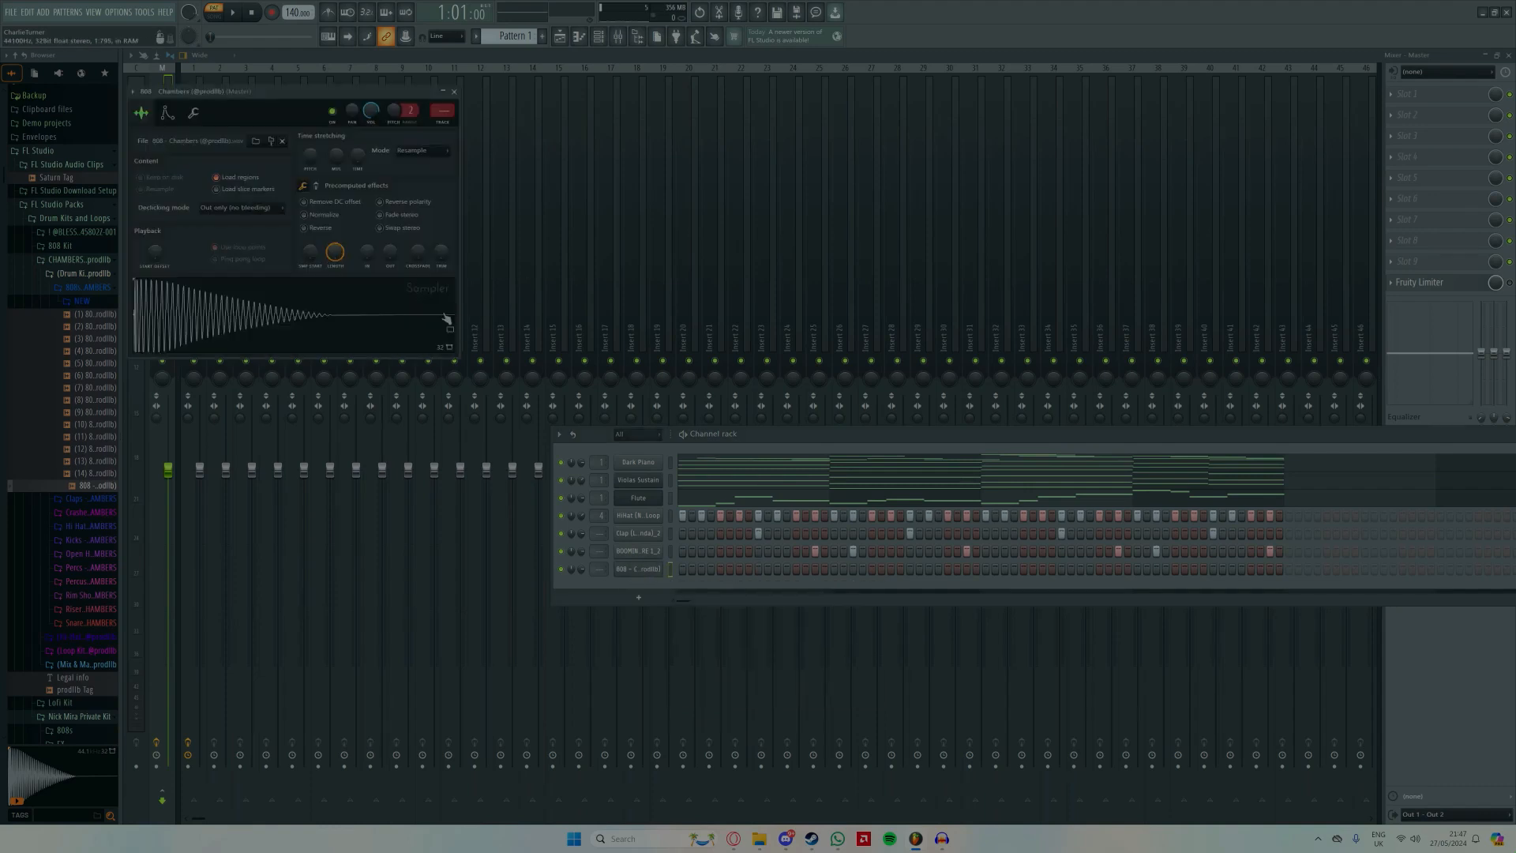
{"action": "left_click", "coordinate": [167, 114]}
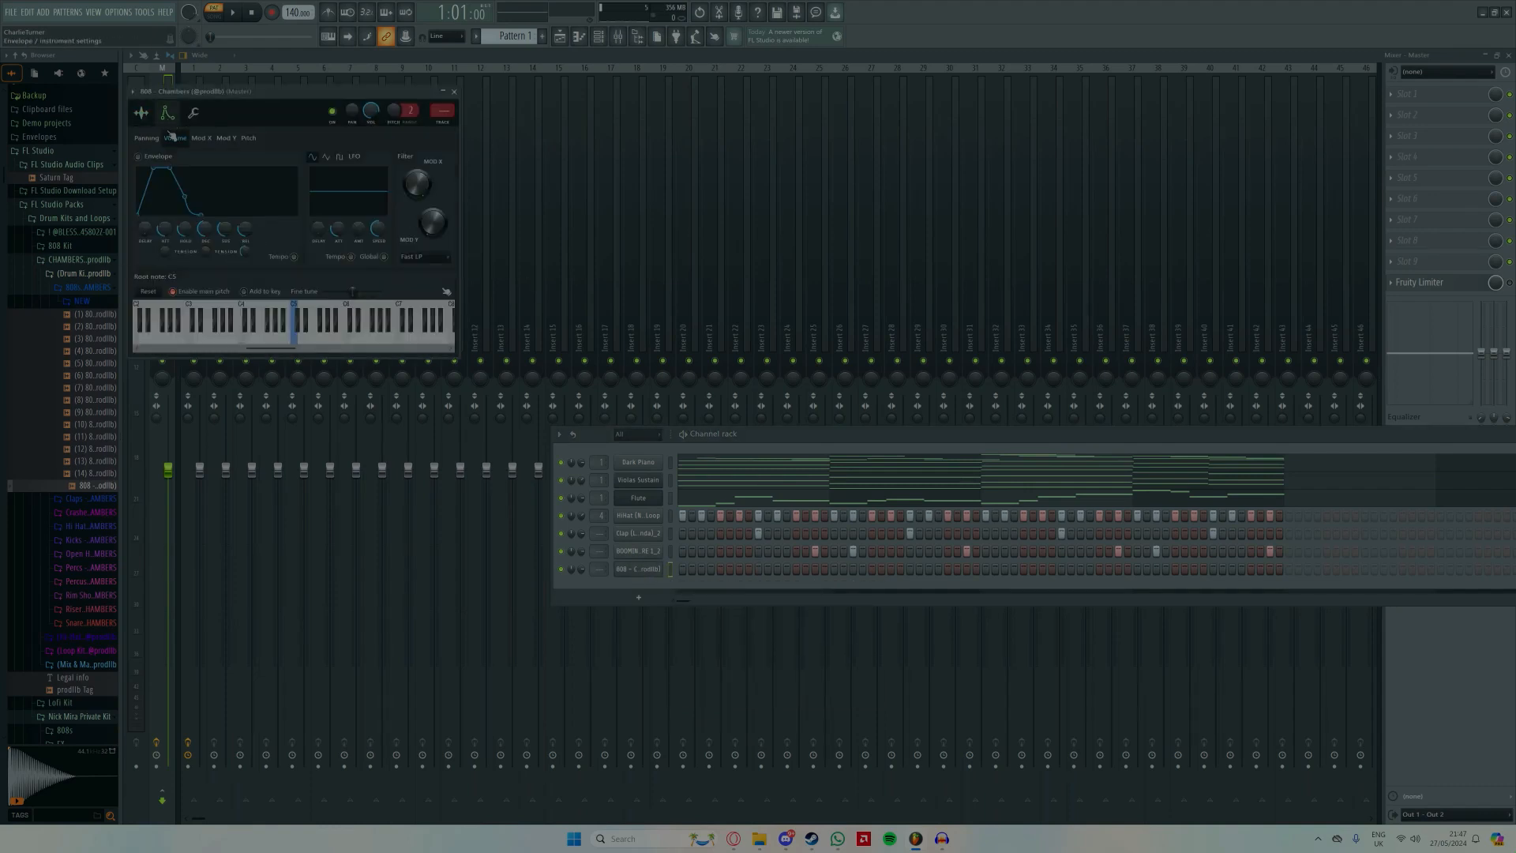
{"action": "left_click_drag", "start_coordinate": [168, 229], "coordinate": [185, 189]}
{"action": "left_click", "coordinate": [142, 113]}
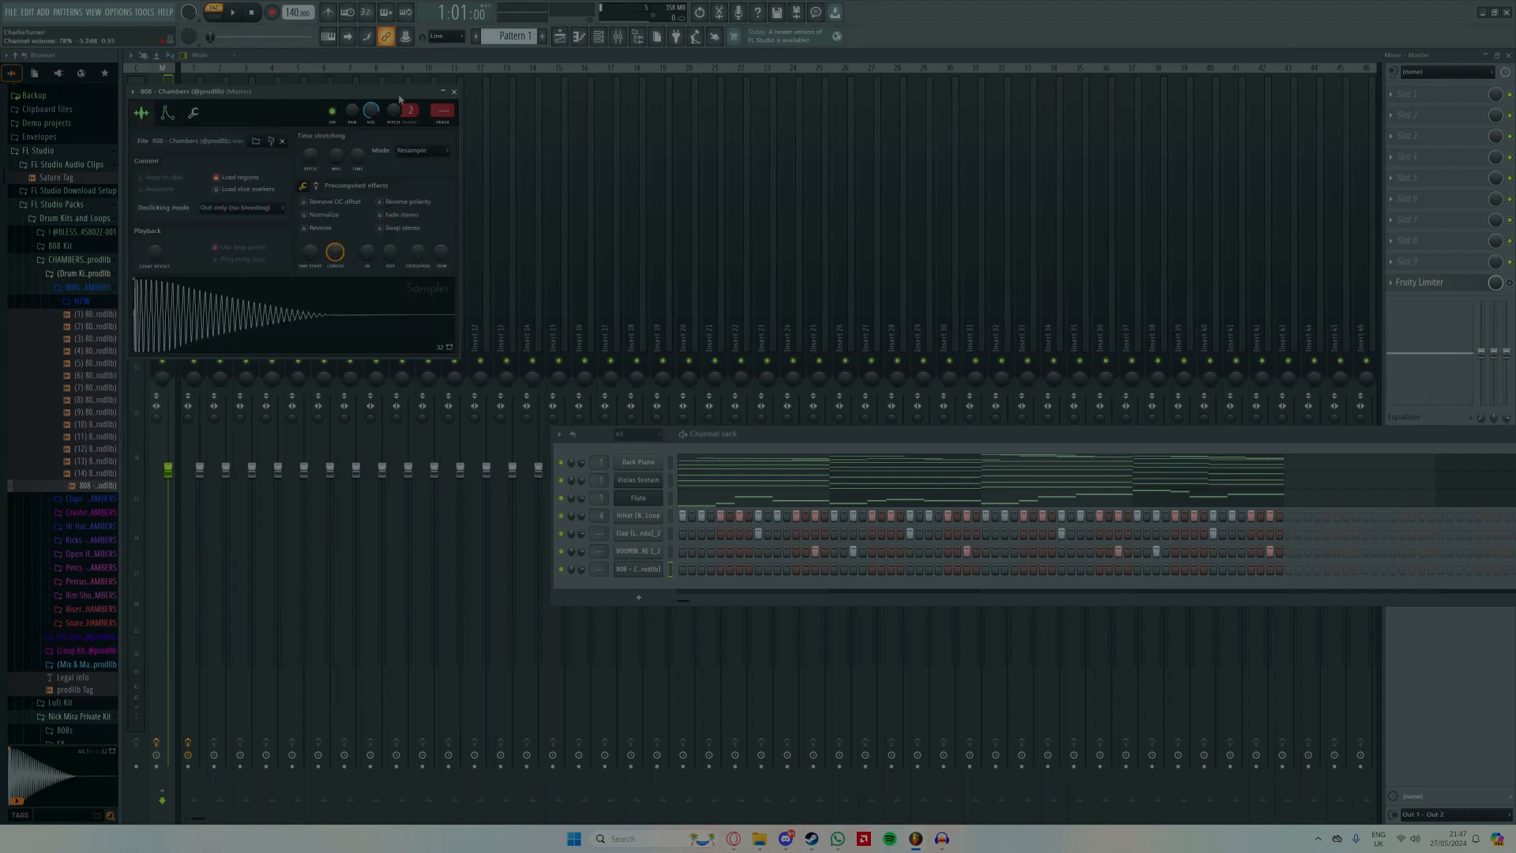
{"action": "left_click", "coordinate": [454, 91]}
{"action": "right_click", "coordinate": [652, 568]}
{"action": "left_click", "coordinate": [687, 568]}
{"action": "left_click", "coordinate": [197, 469]}
{"action": "key", "text": "space"}
{"action": "key", "text": "space"}
{"action": "left_click_drag", "start_coordinate": [267, 504], "coordinate": [92, 389]}
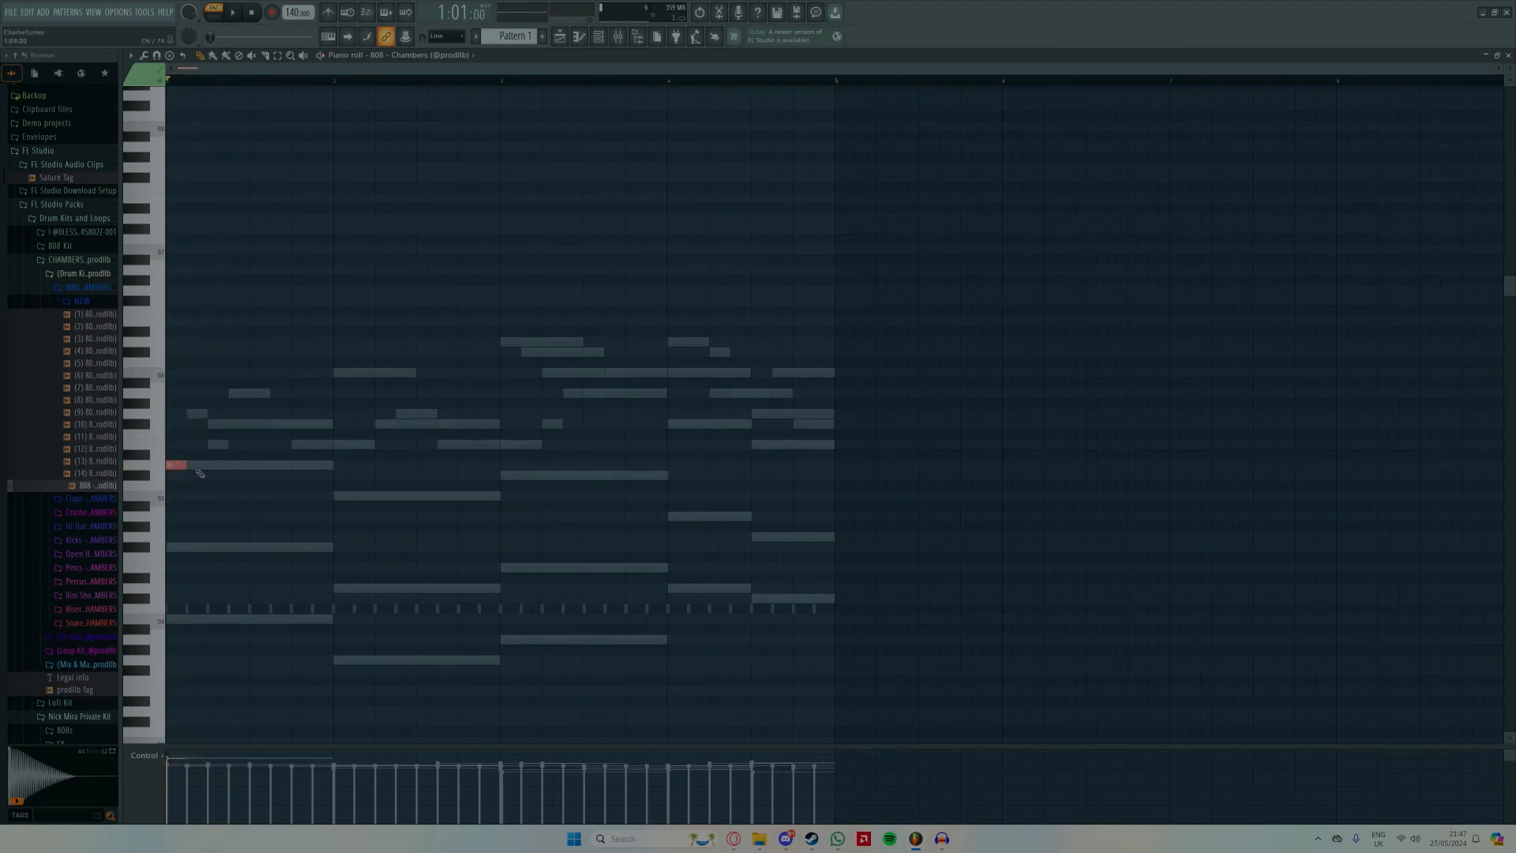
{"action": "mouse_move", "coordinate": [193, 470]}
{"action": "left_mouse_down"}
{"action": "mouse_move", "coordinate": [395, 467]}
{"action": "mouse_move", "coordinate": [182, 475]}
{"action": "left_mouse_up"}
{"action": "right_click", "coordinate": [194, 467]}
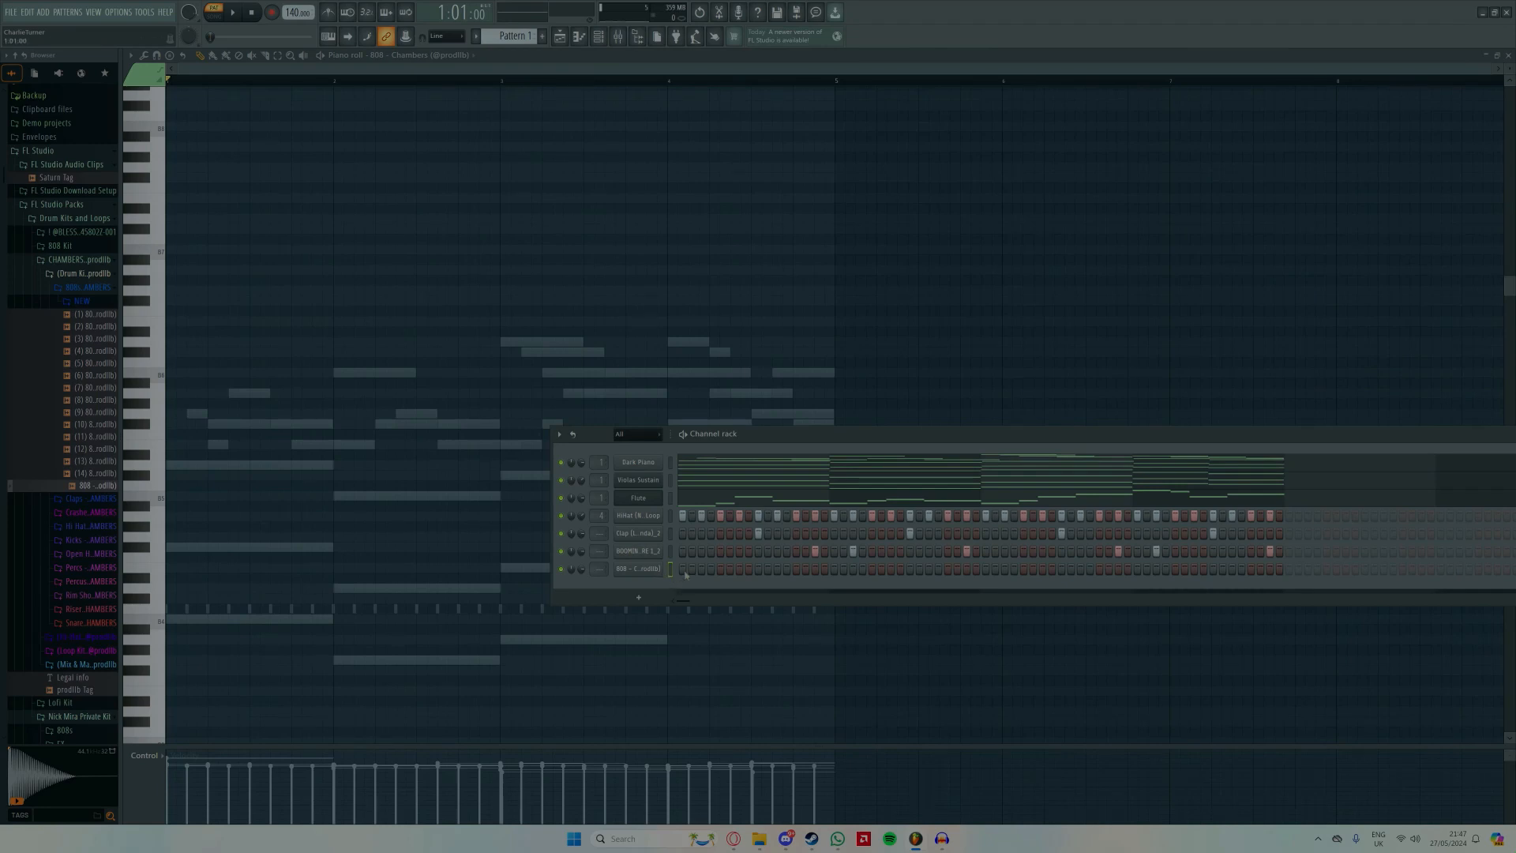
Step: Open the Dark Piano notes and examine the lowest note of each chord
{"action": "left_click", "coordinate": [683, 570]}
{"action": "left_click", "coordinate": [686, 572]}
{"action": "mouse_move", "coordinate": [680, 571]}
{"action": "left_mouse_down"}
{"action": "mouse_move", "coordinate": [888, 587]}
{"action": "mouse_move", "coordinate": [884, 573]}
{"action": "mouse_move", "coordinate": [683, 571]}
{"action": "left_mouse_up"}
{"action": "left_click", "coordinate": [725, 462]}
{"action": "scroll", "coordinate": [225, 582], "scroll_direction": "down", "scroll_amount": 2}
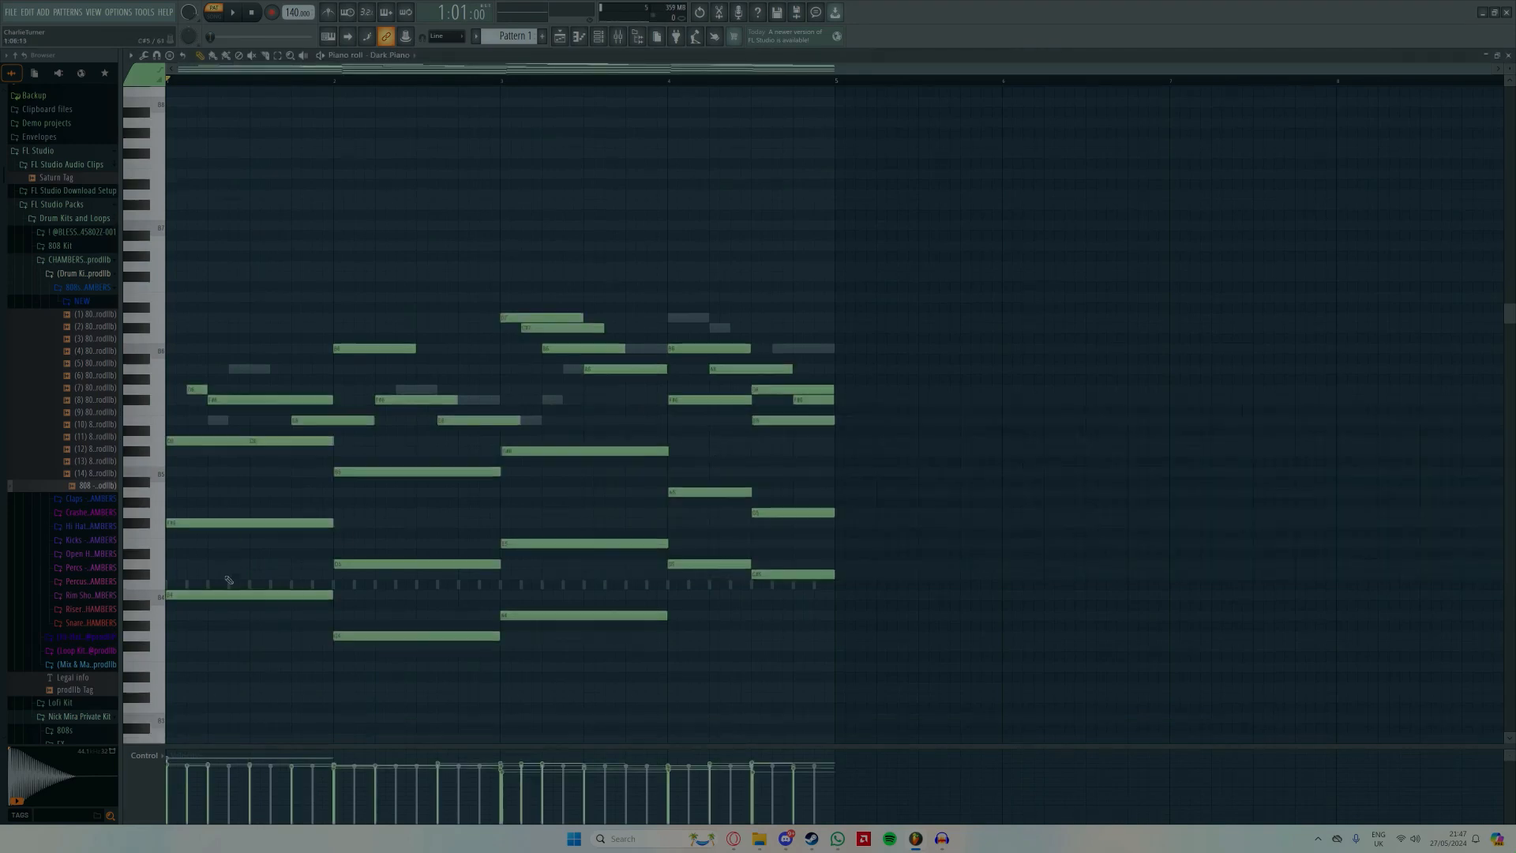
{"action": "left_click", "coordinate": [185, 593]}
{"action": "left_click", "coordinate": [389, 628]}
{"action": "left_click", "coordinate": [762, 567]}
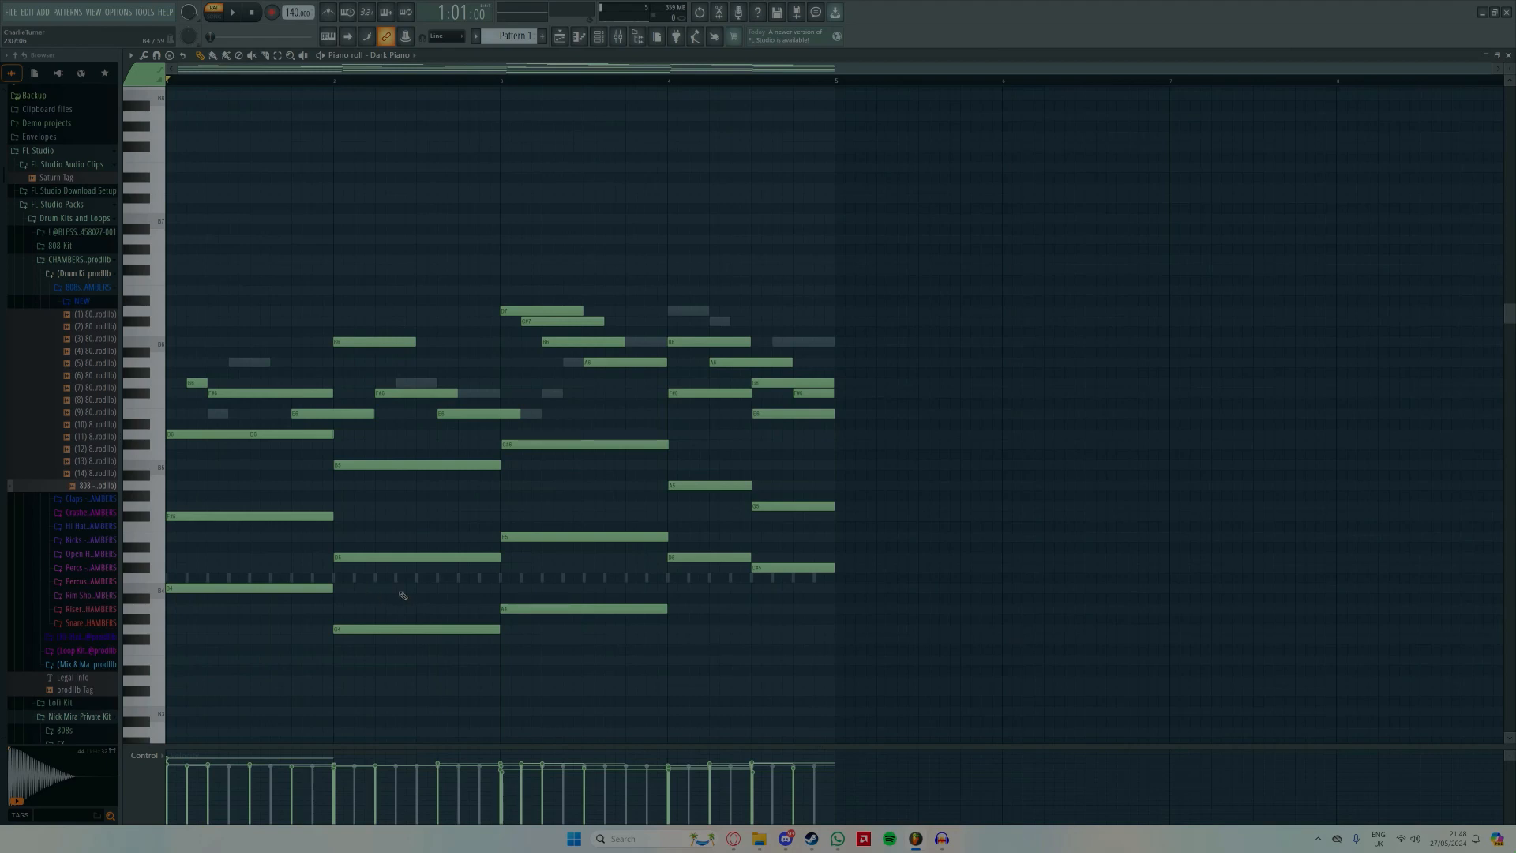
Step: Return to the piano roll of the 808 channel
{"action": "left_click", "coordinate": [599, 36]}
{"action": "right_click", "coordinate": [660, 568]}
{"action": "left_click", "coordinate": [684, 567]}
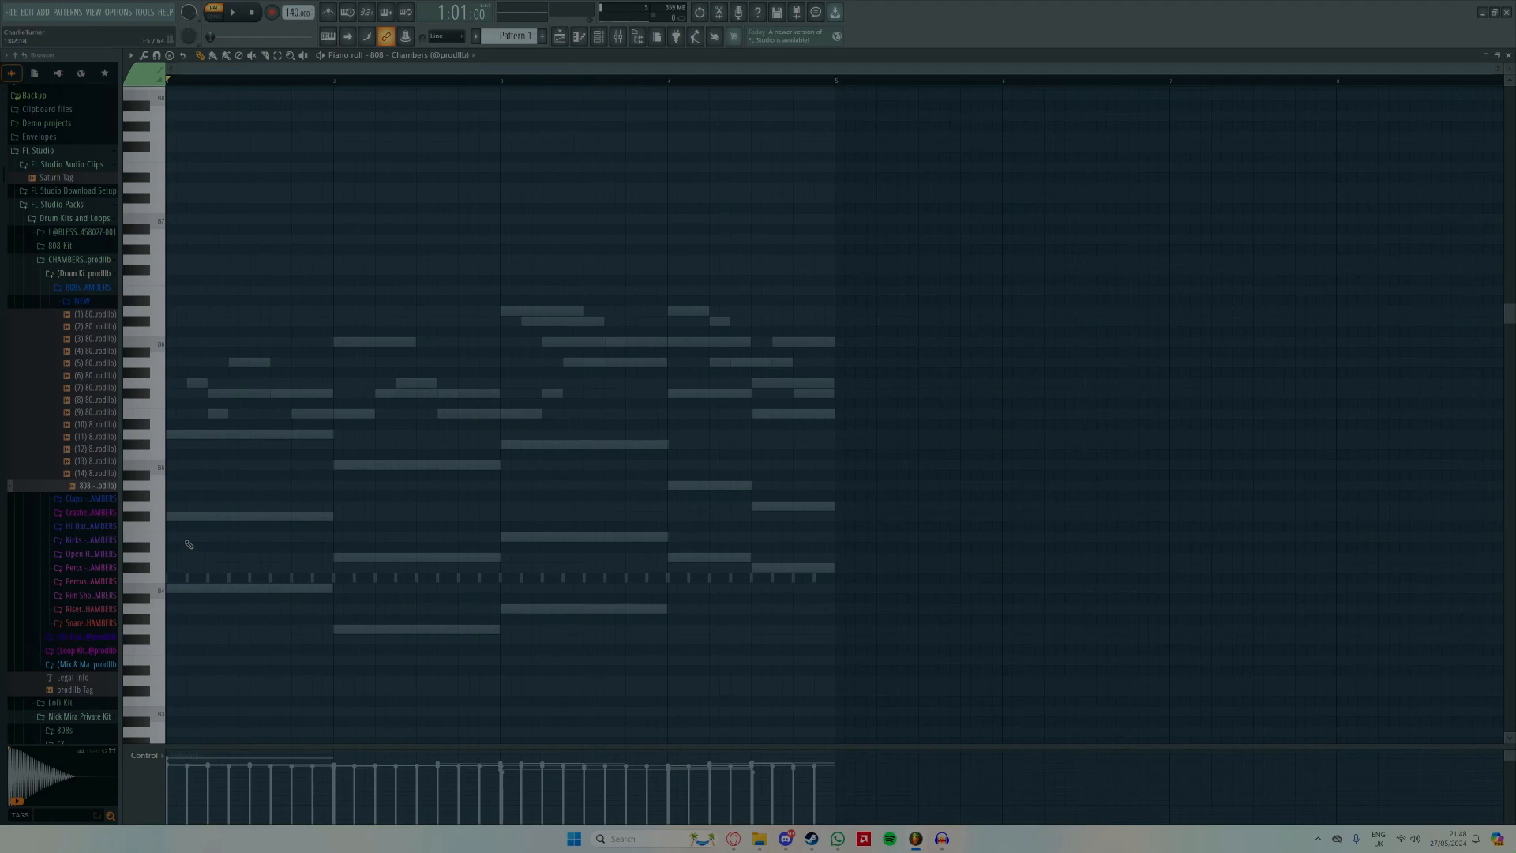
Step: Place a half-bar test note at the start of the 808 piano roll and audition it in different octaves
{"action": "left_click", "coordinate": [187, 537]}
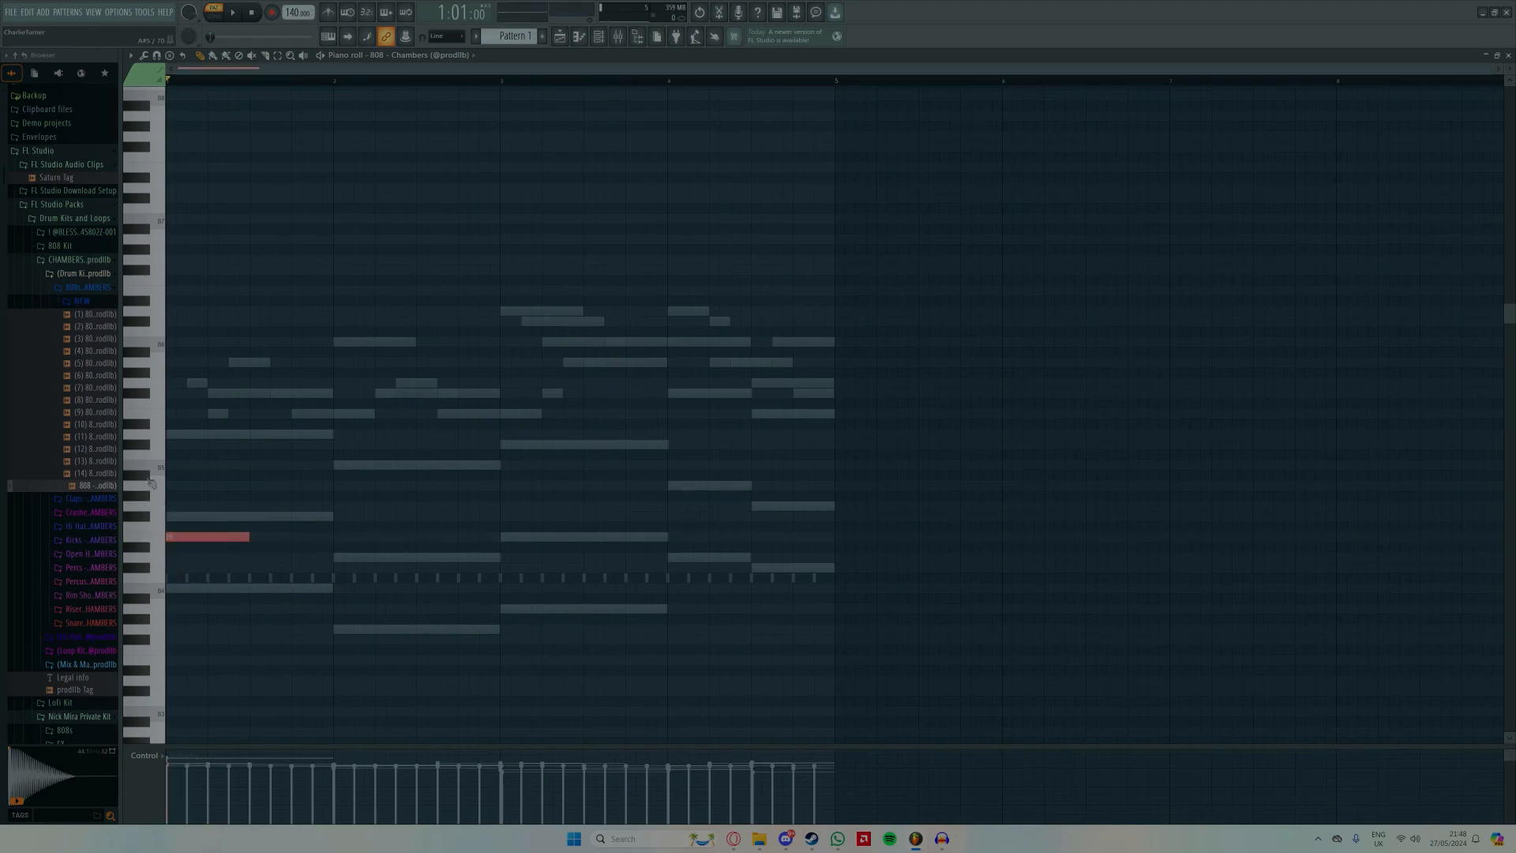
{"action": "key", "text": "ctrl+Up"}
{"action": "key", "text": "ctrl+Up"}
{"action": "key", "text": "space"}
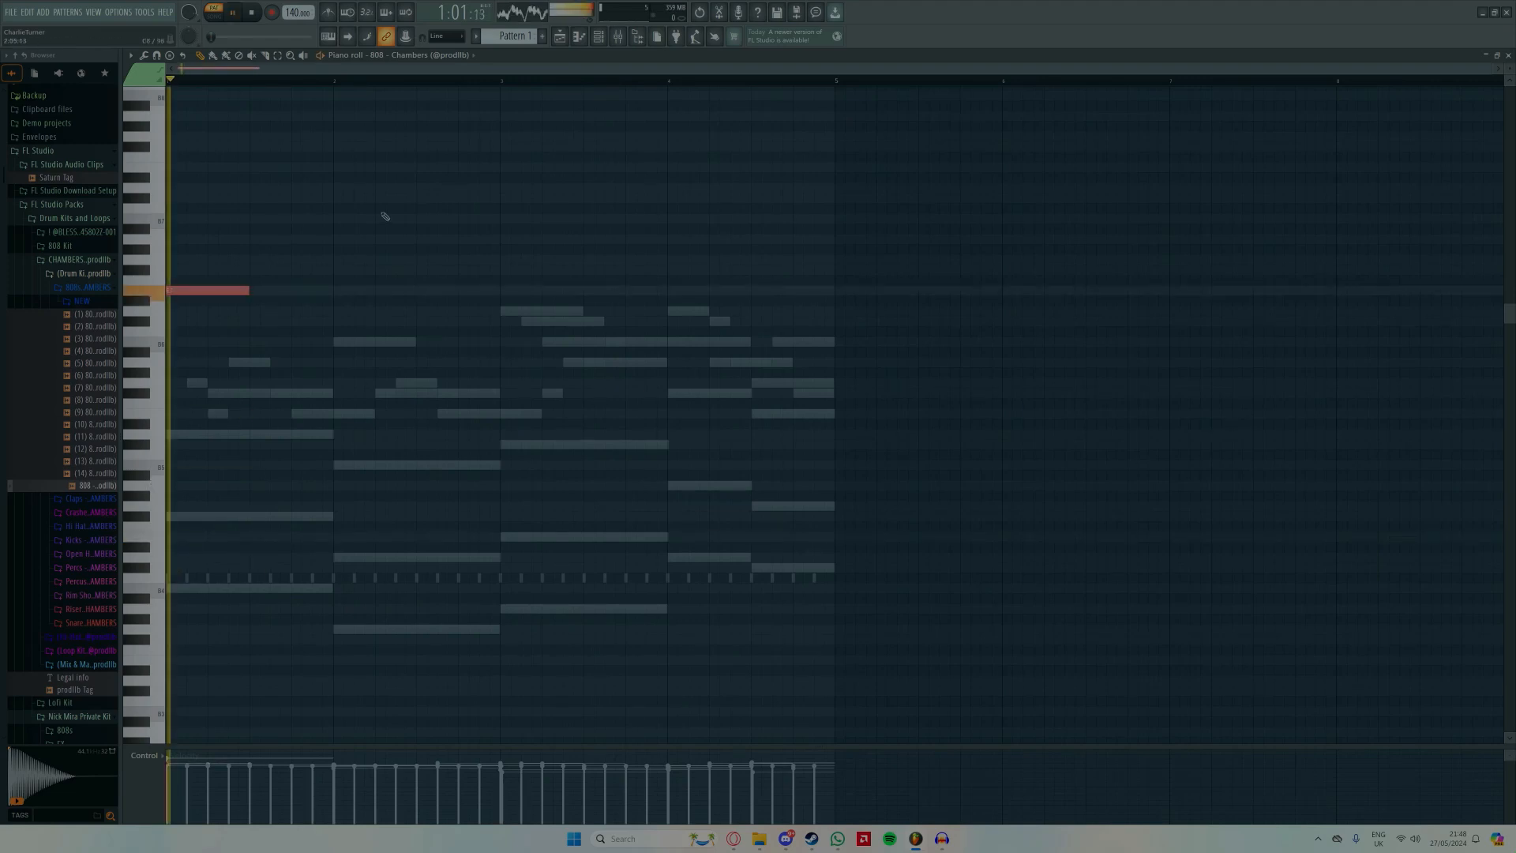
{"action": "key", "text": "space"}
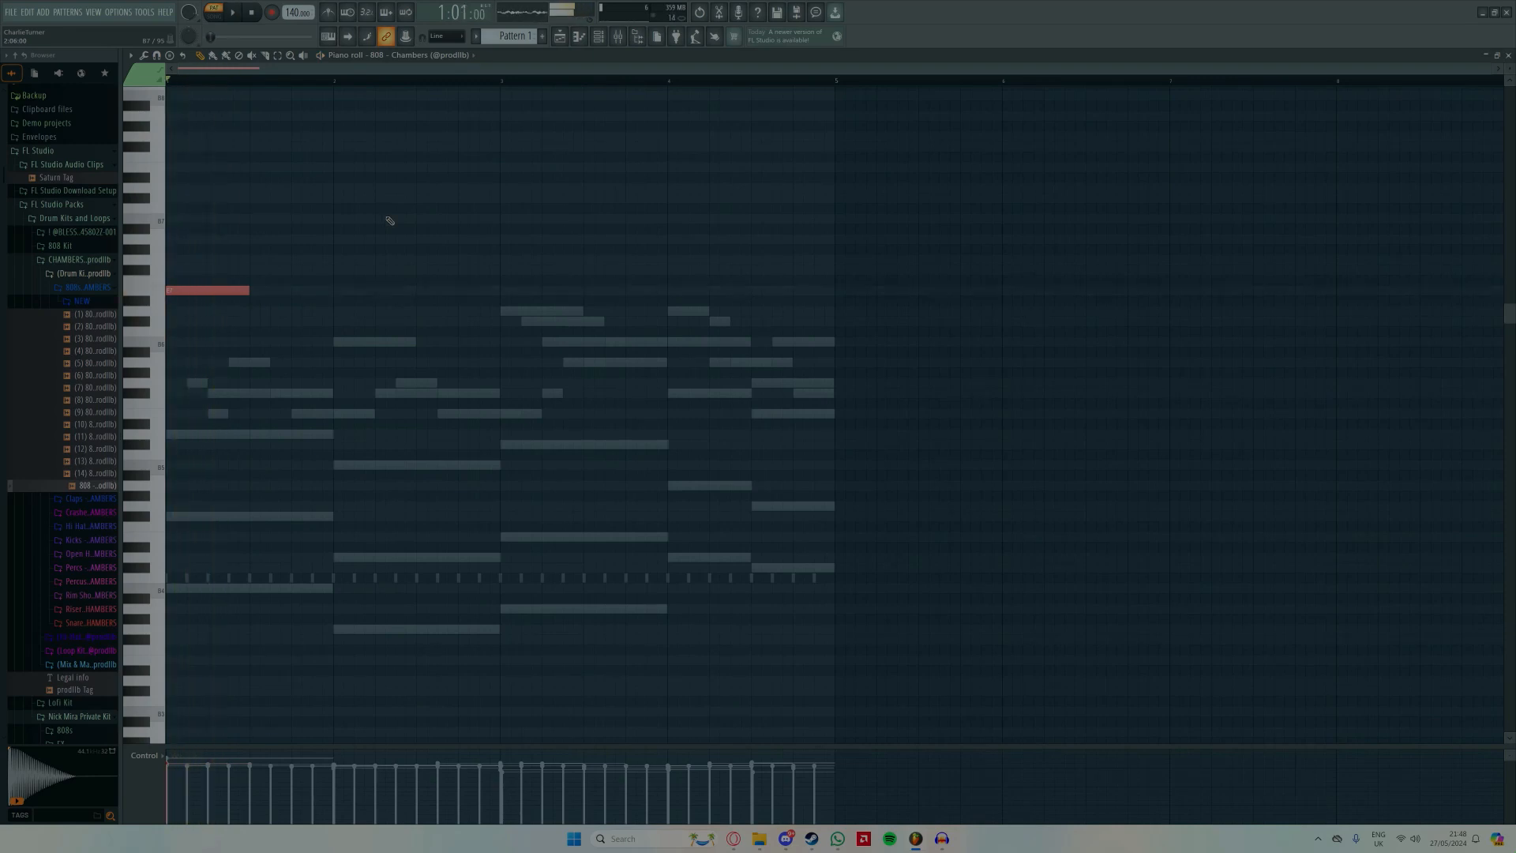
{"action": "key", "text": "ctrl+Down"}
{"action": "key", "text": "space"}
{"action": "key", "text": "ctrl+Down"}
{"action": "key", "text": "space"}
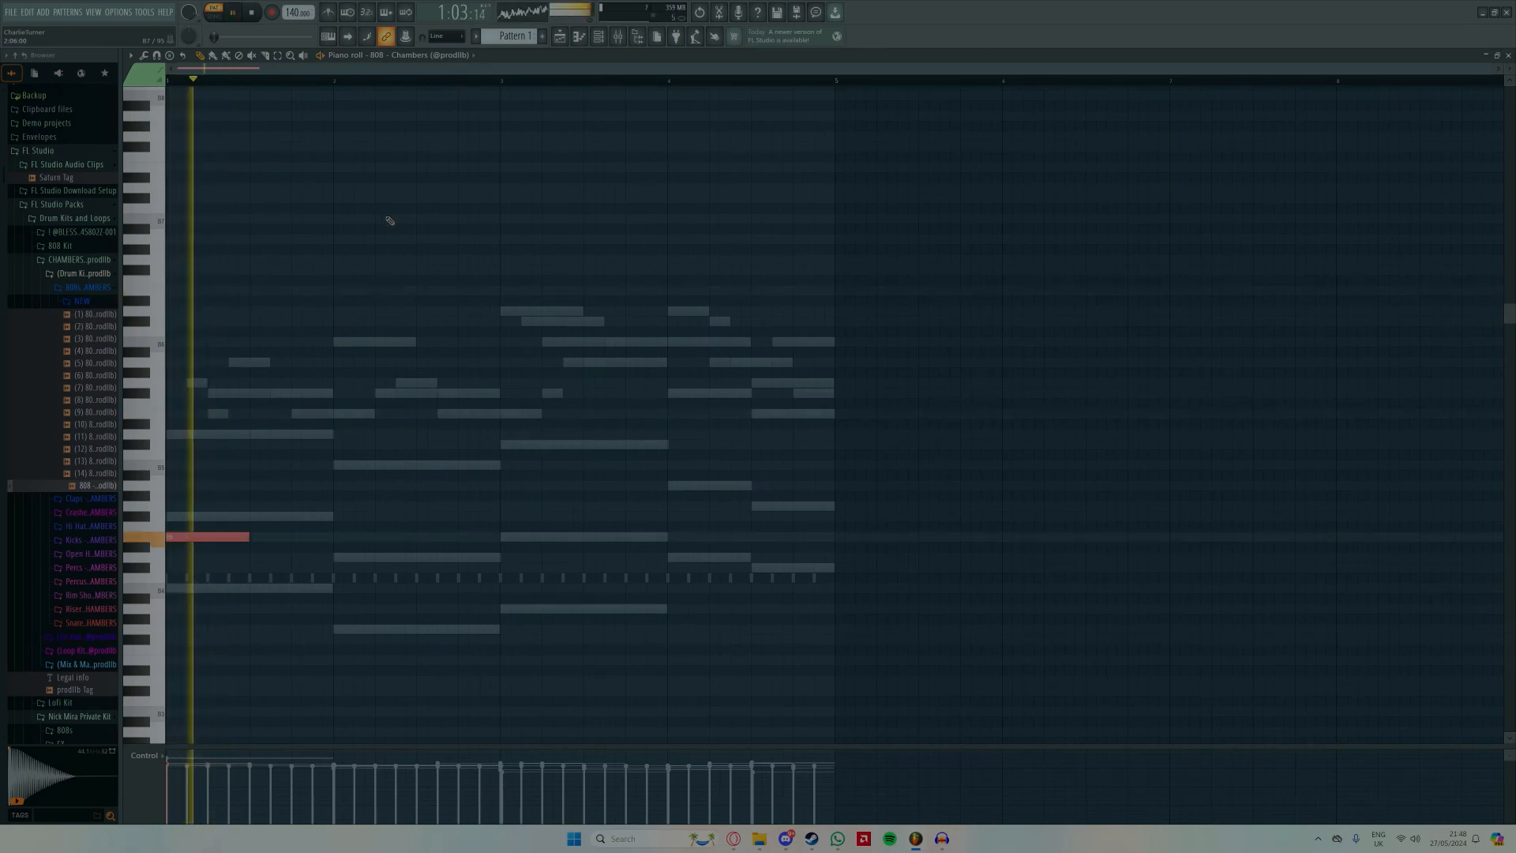
{"action": "key", "text": "space"}
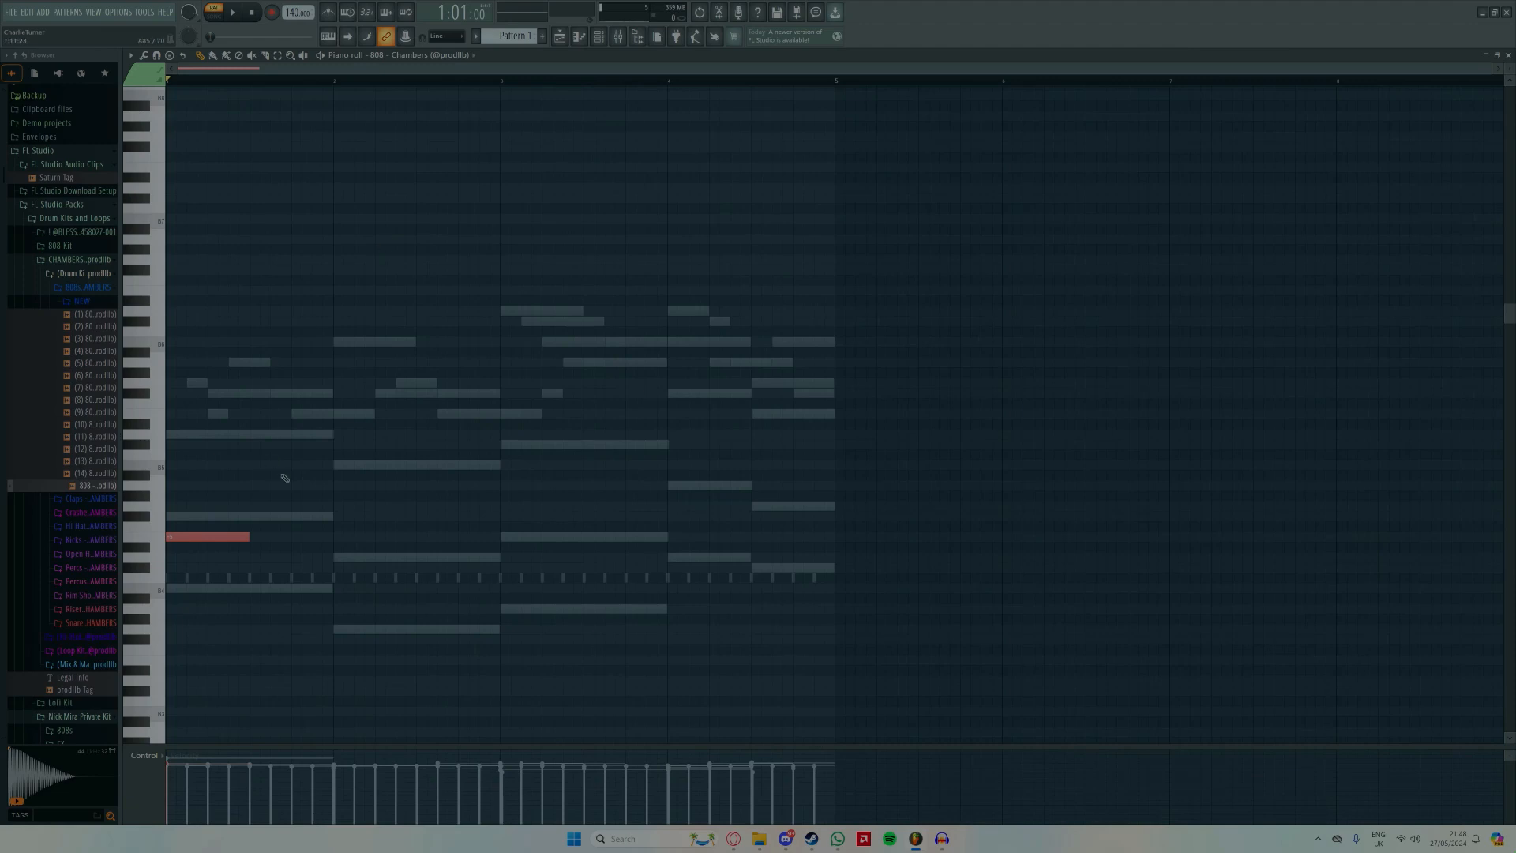
Step: Replace the 808's first note with the first piano chord's lowest note, raised one octave, auditioning different octaves
{"action": "left_click", "coordinate": [233, 591]}
{"action": "right_click", "coordinate": [192, 540]}
{"action": "left_click_drag", "start_coordinate": [197, 532], "coordinate": [233, 620]}
{"action": "key", "text": "ctrl+Up"}
{"action": "key", "text": "ctrl+Up"}
{"action": "key", "text": "ctrl+Up"}
{"action": "key", "text": "space"}
{"action": "key", "text": "ctrl+Down"}
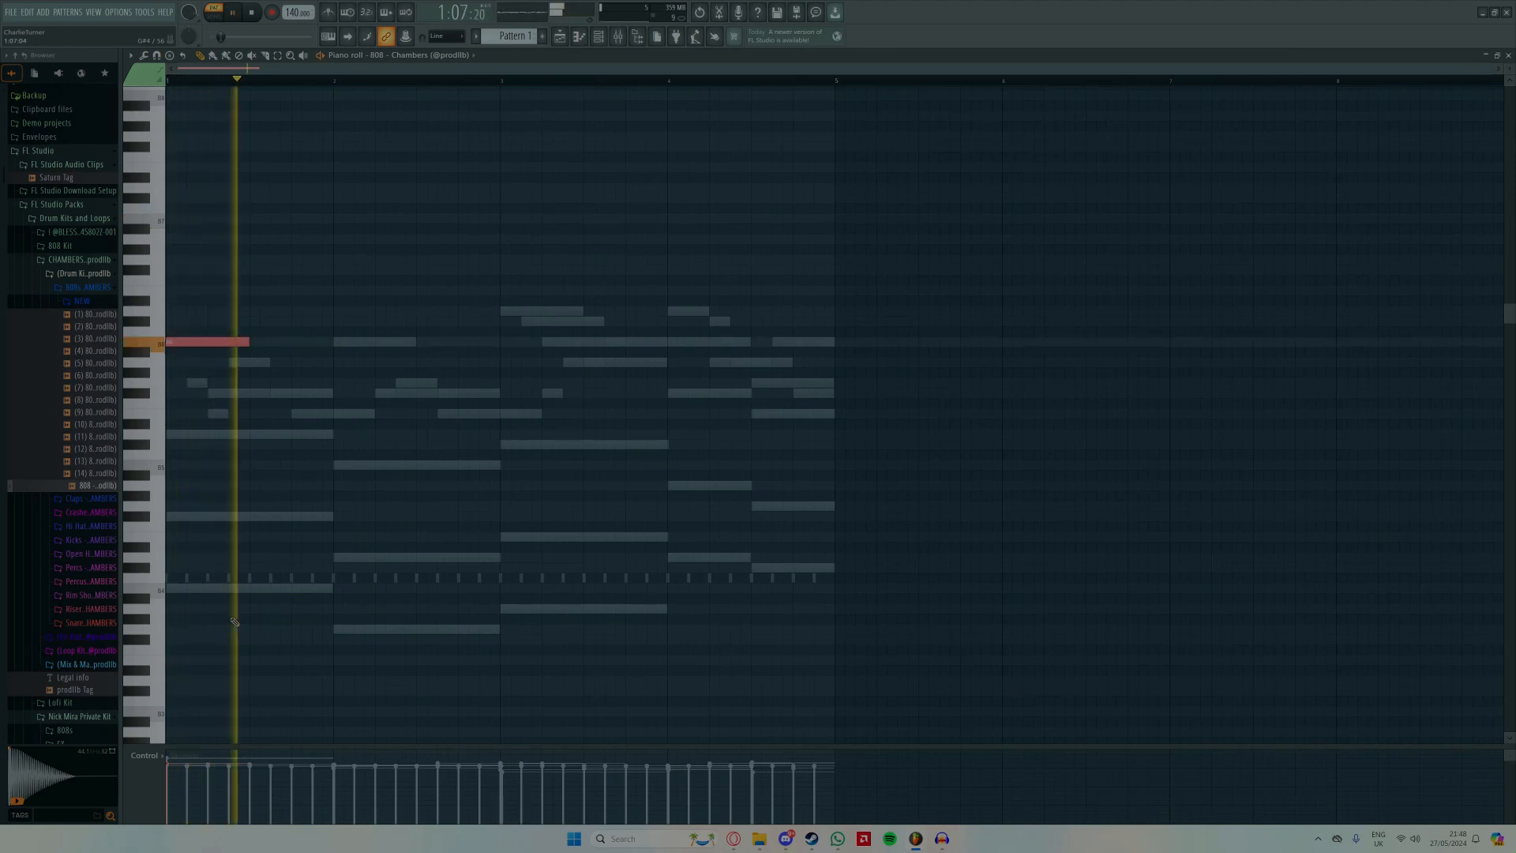
{"action": "key", "text": "ctrl+Down"}
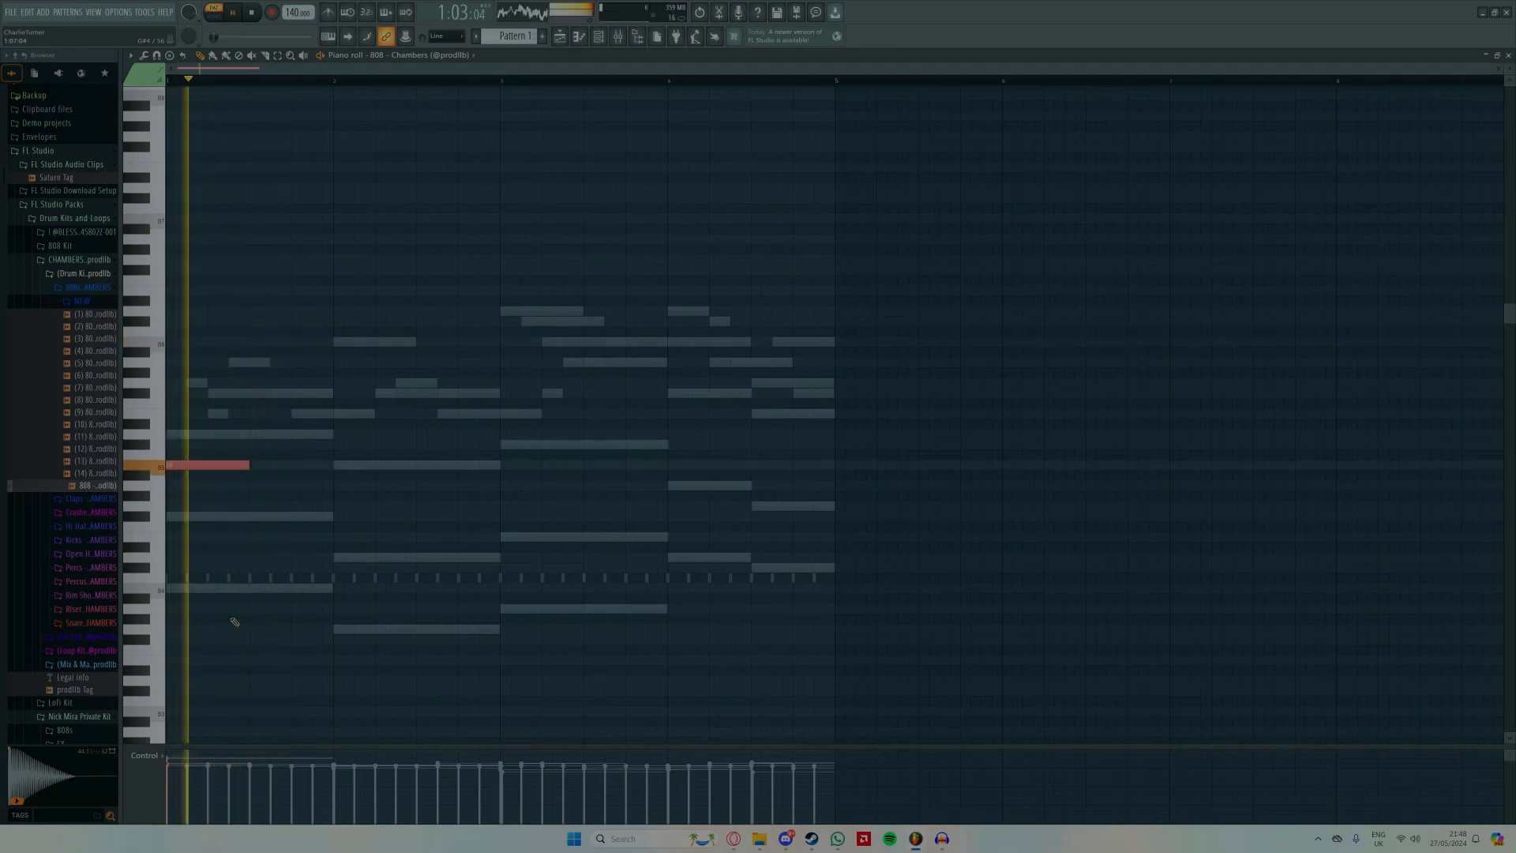
{"action": "key", "text": "space"}
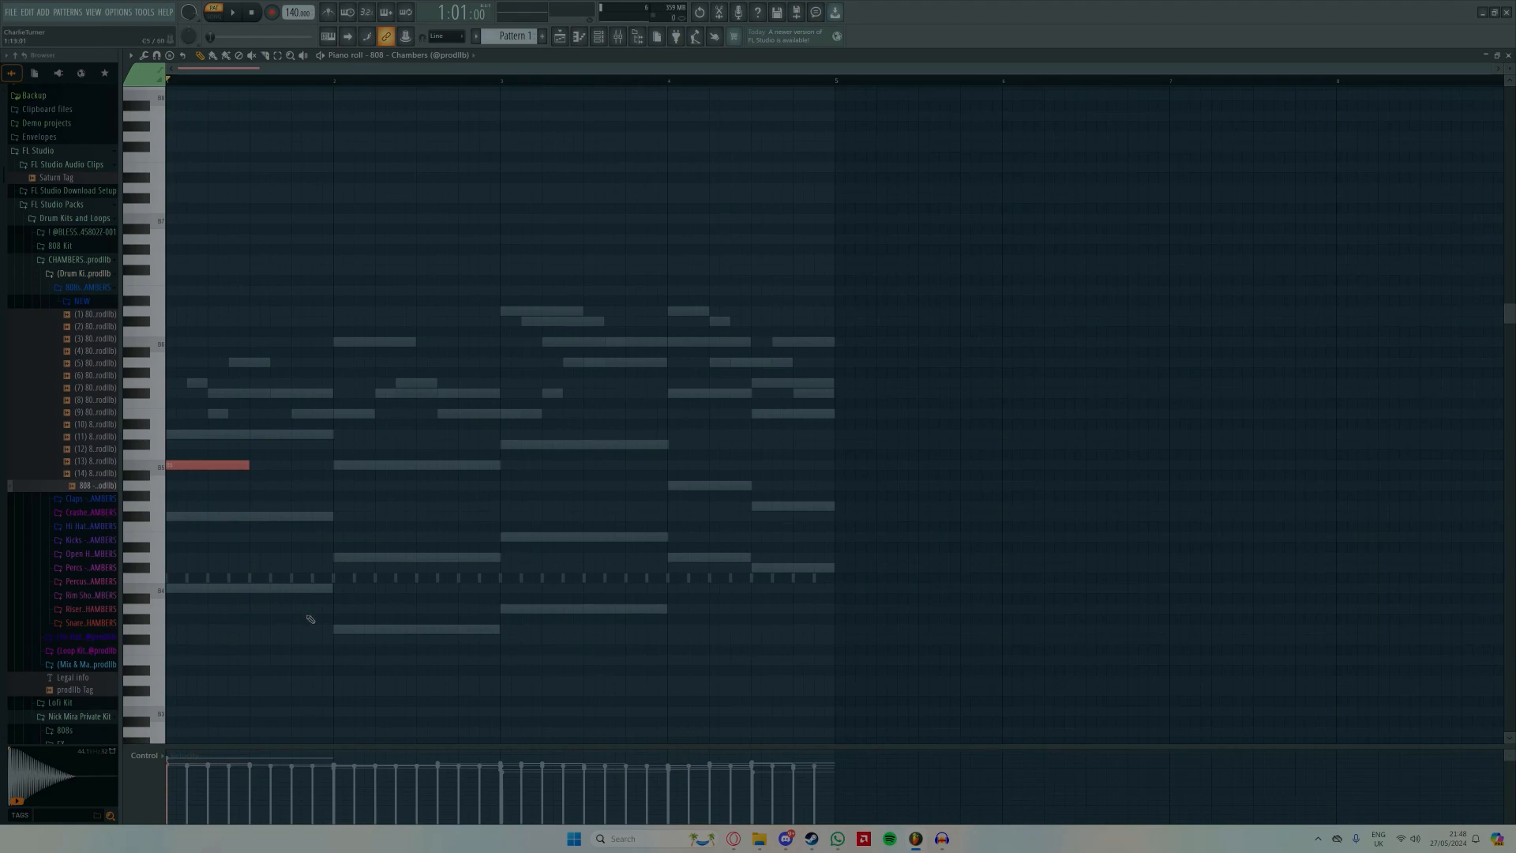
Step: Place half-bar 808 notes on the lowest piano notes at bar 2, bar 3, bar 4 and halfway through bar 4
{"action": "left_click", "coordinate": [339, 631]}
{"action": "left_click", "coordinate": [502, 608]}
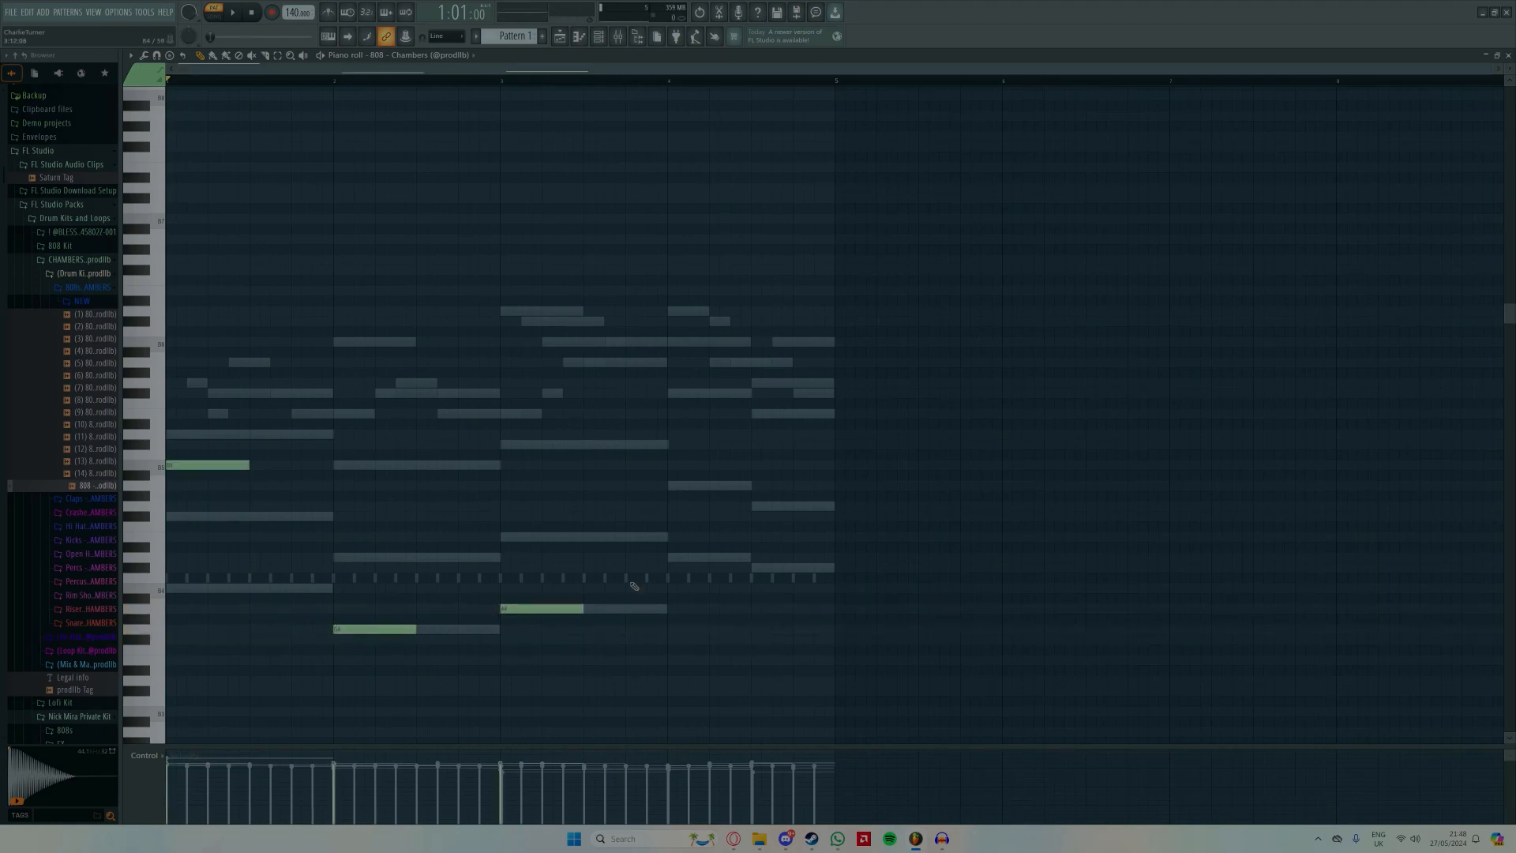
{"action": "left_click", "coordinate": [671, 557]}
{"action": "left_click", "coordinate": [756, 568]}
Step: Raise all the 808 notes by one octave and listen to the pattern
{"action": "left_click_drag", "start_coordinate": [834, 622], "coordinate": [150, 227]}
{"action": "left_click_drag", "start_coordinate": [947, 670], "coordinate": [84, 273]}
{"action": "key", "text": "ctrl+Up"}
{"action": "key", "text": "space"}
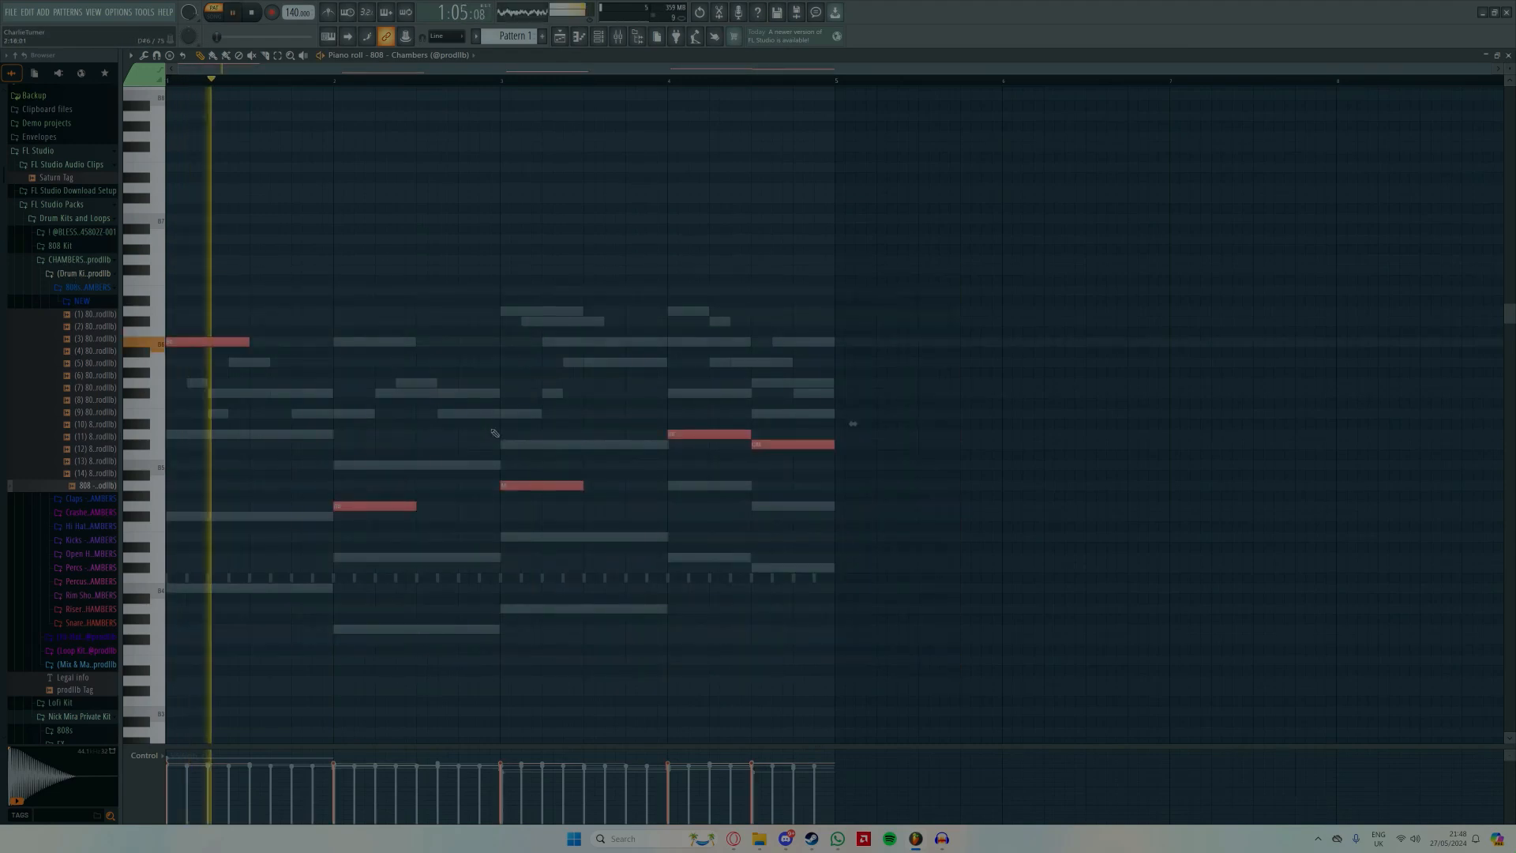
{"action": "left_click", "coordinate": [386, 506]}
{"action": "key", "text": "space"}
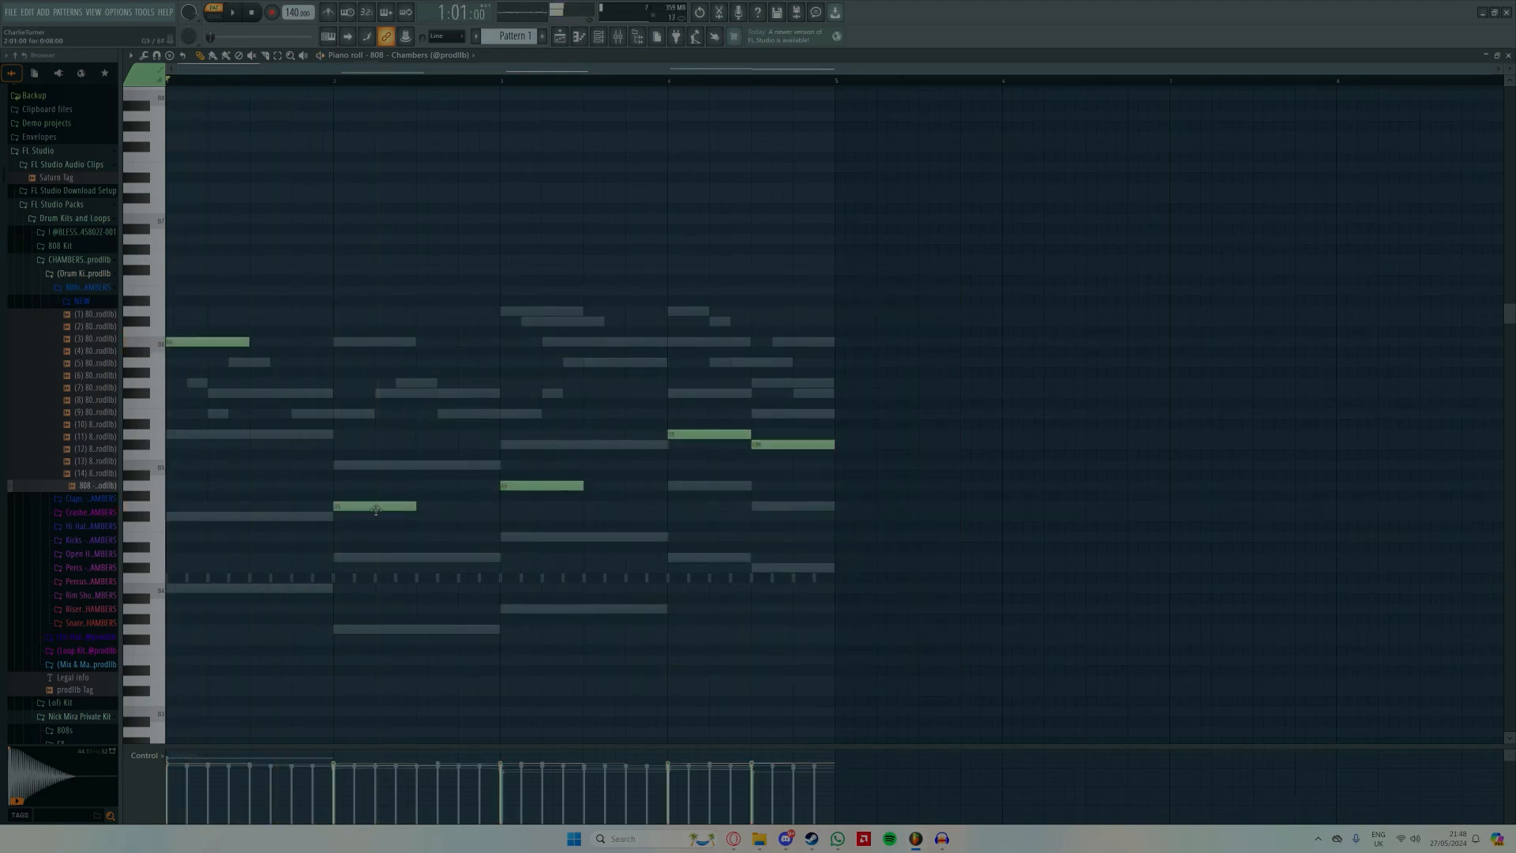
Step: Cut the 808 note in bar 2 and remove its first beat so it starts on beat 2
{"action": "left_click", "coordinate": [266, 56]}
{"action": "right_click", "coordinate": [376, 511]}
{"action": "key", "text": "ctrl+z"}
{"action": "right_click", "coordinate": [375, 510]}
{"action": "key", "text": "ctrl+z"}
{"action": "right_click", "coordinate": [375, 510]}
Step: Try all the 808 notes another octave higher while the pattern plays
{"action": "key", "text": "space"}
{"action": "key", "text": "ctrl+a"}
{"action": "key", "text": "ctrl+Up"}
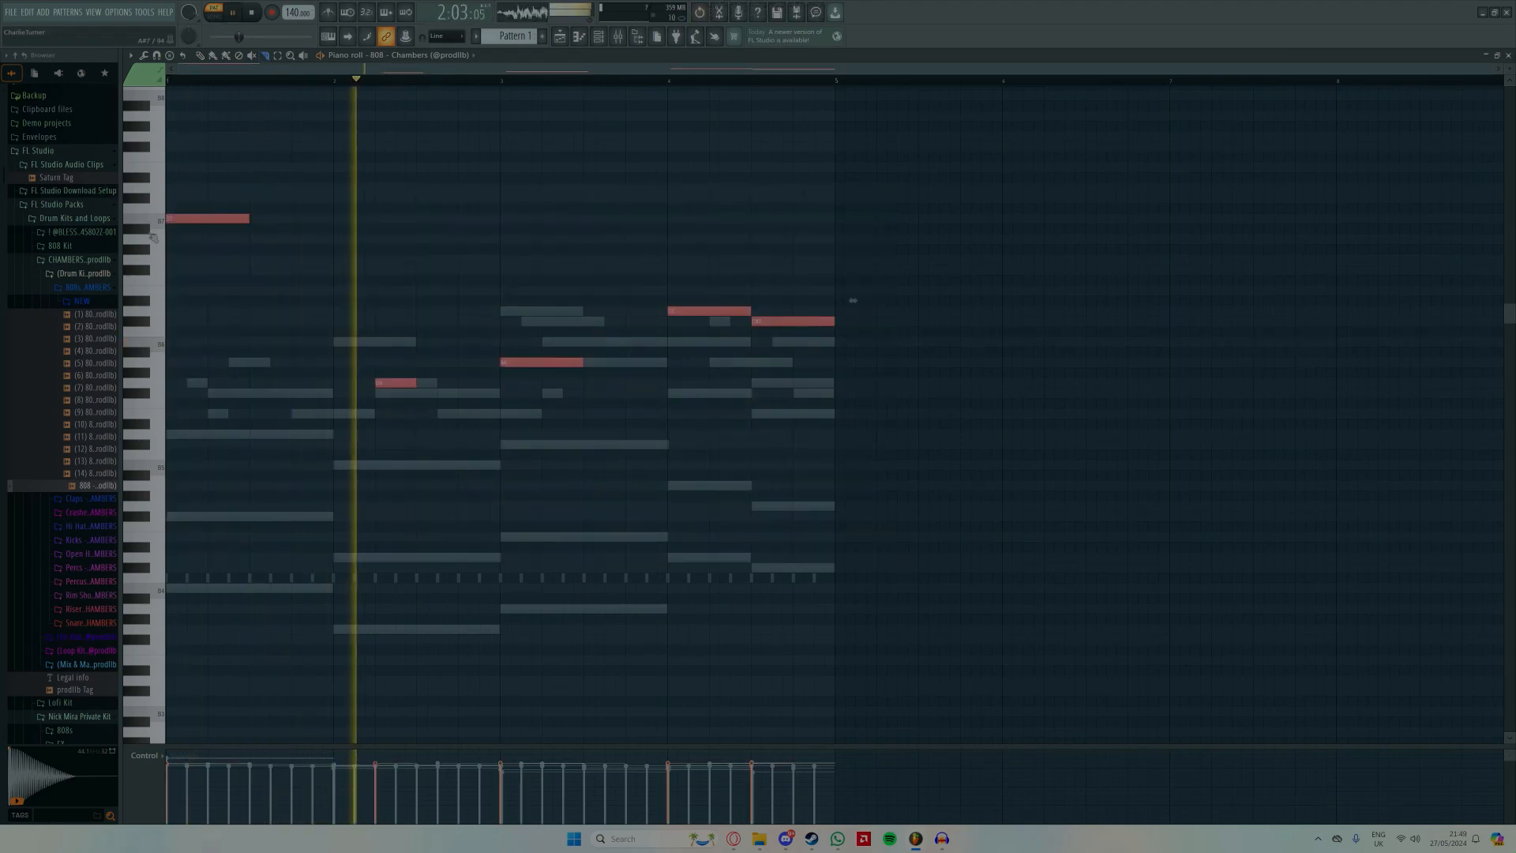
{"action": "key", "text": "space"}
{"action": "key", "text": "ctrl+d"}
{"action": "key", "text": "ctrl+s"}
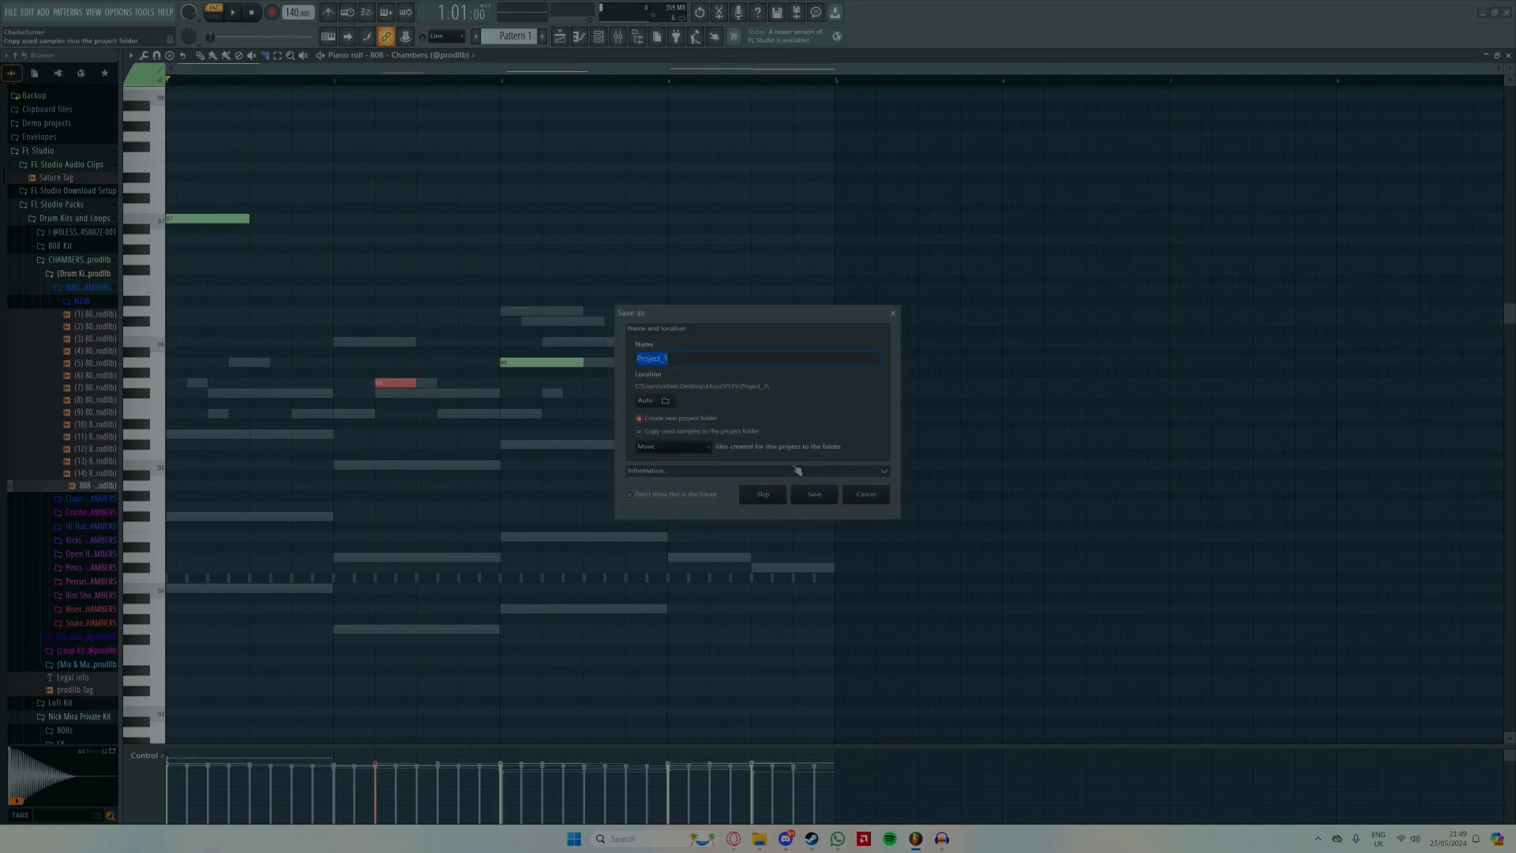
{"action": "left_click", "coordinate": [873, 493]}
{"action": "key", "text": "space"}
{"action": "key", "text": "ctrl+s"}
{"action": "left_click", "coordinate": [821, 464]}
Step: Extend the first 808 note up to the second one and lengthen the bar 3 note to the end of its bar
{"action": "left_click_drag", "start_coordinate": [247, 219], "coordinate": [374, 219]}
{"action": "left_click_drag", "start_coordinate": [582, 419], "coordinate": [666, 419]}
{"action": "left_click", "coordinate": [658, 421]}
Step: Lower all the 808 notes by one octave, and drop the first note one further octave
{"action": "key", "text": "ctrl+a"}
{"action": "key", "text": "ctrl+Down"}
{"action": "key", "text": "ctrl+d"}
{"action": "left_click_drag", "start_coordinate": [270, 308], "coordinate": [270, 432]}
Step: Rework the 808 notes in bar 4 into repeated hits, with the last one ending at the start of bar 5
{"action": "right_click", "coordinate": [790, 411]}
{"action": "scroll", "coordinate": [737, 430], "scroll_direction": "down", "scroll_amount": 1}
{"action": "left_click", "coordinate": [710, 412]}
{"action": "left_click_drag", "start_coordinate": [778, 412], "coordinate": [759, 411]}
{"action": "left_click", "coordinate": [654, 401]}
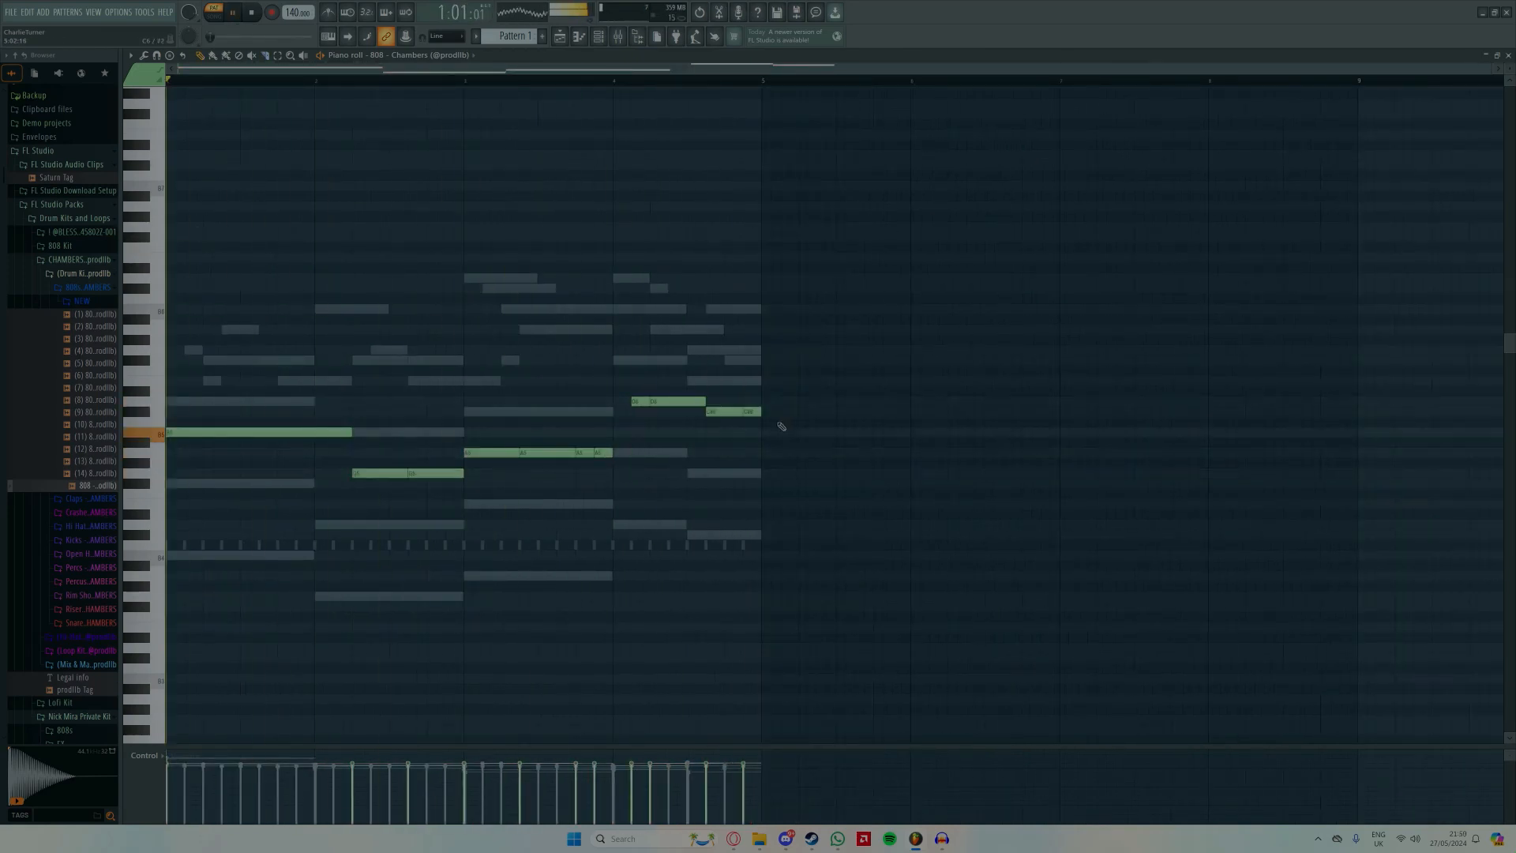
Step: Shorten the first 808 note so it ends with bar 1, after listening to the bassline
{"action": "key", "text": "ctrl+a"}
{"action": "key", "text": "space"}
{"action": "scroll", "coordinate": [778, 458], "scroll_direction": "up", "scroll_amount": 1}
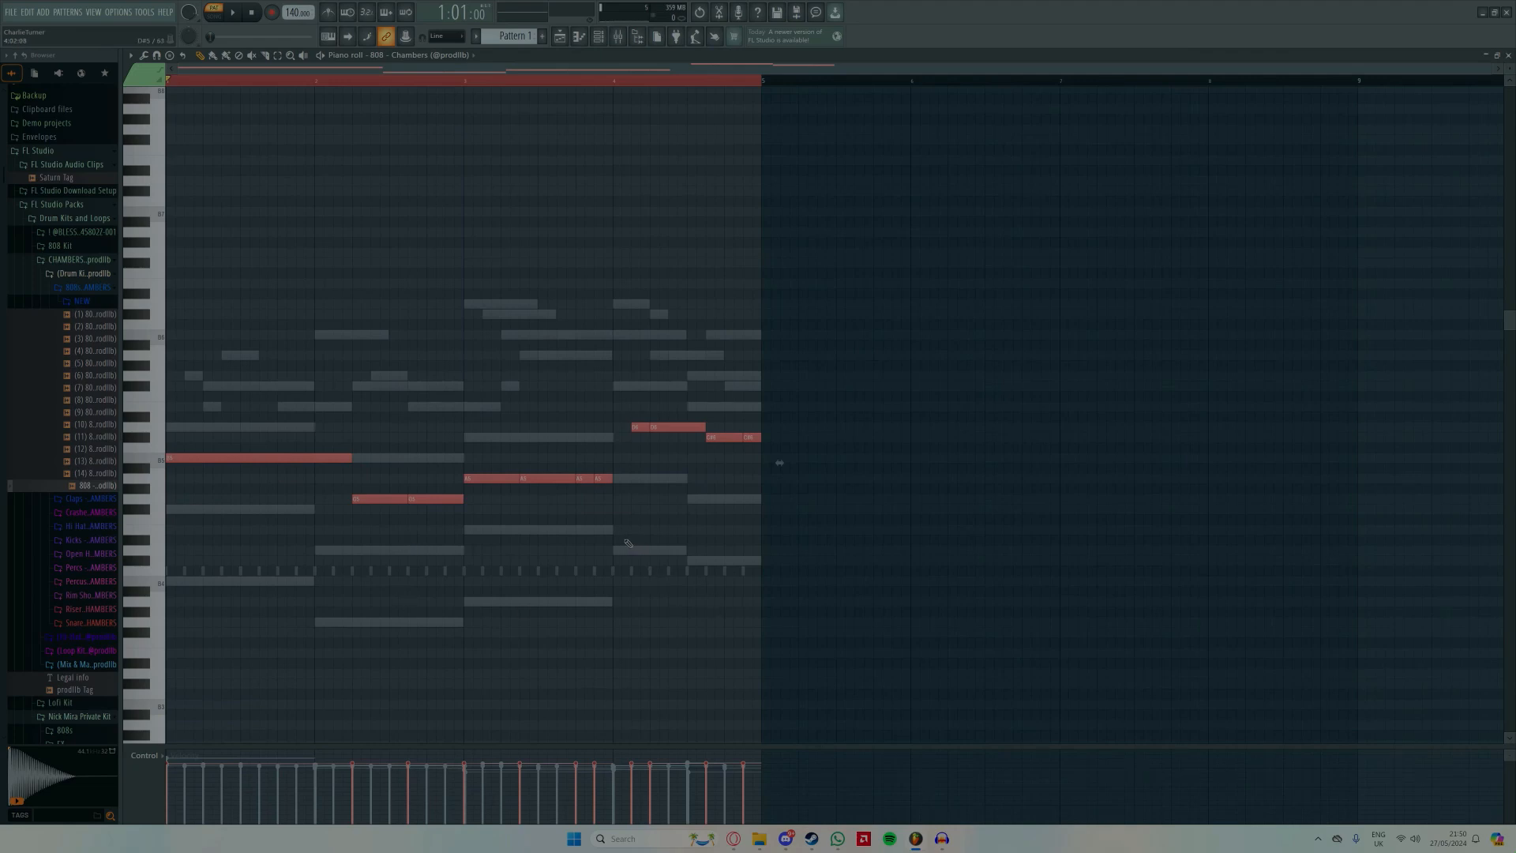
{"action": "key", "text": "ctrl+d"}
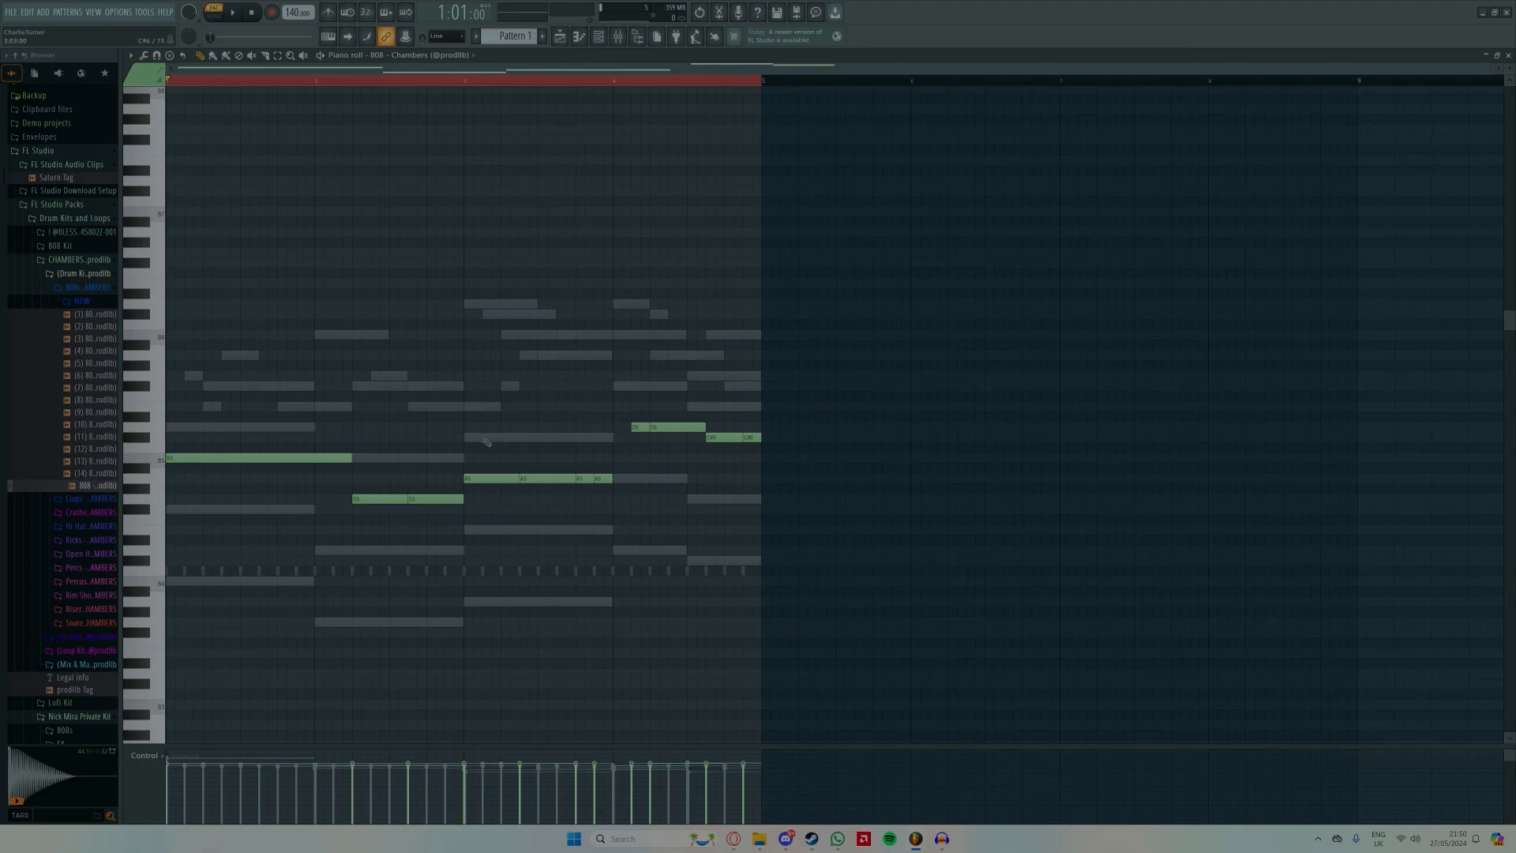
{"action": "left_click_drag", "start_coordinate": [350, 460], "coordinate": [310, 466]}
{"action": "key", "text": "ctrl+a"}
{"action": "left_click", "coordinate": [560, 388]}
{"action": "right_click", "coordinate": [578, 389]}
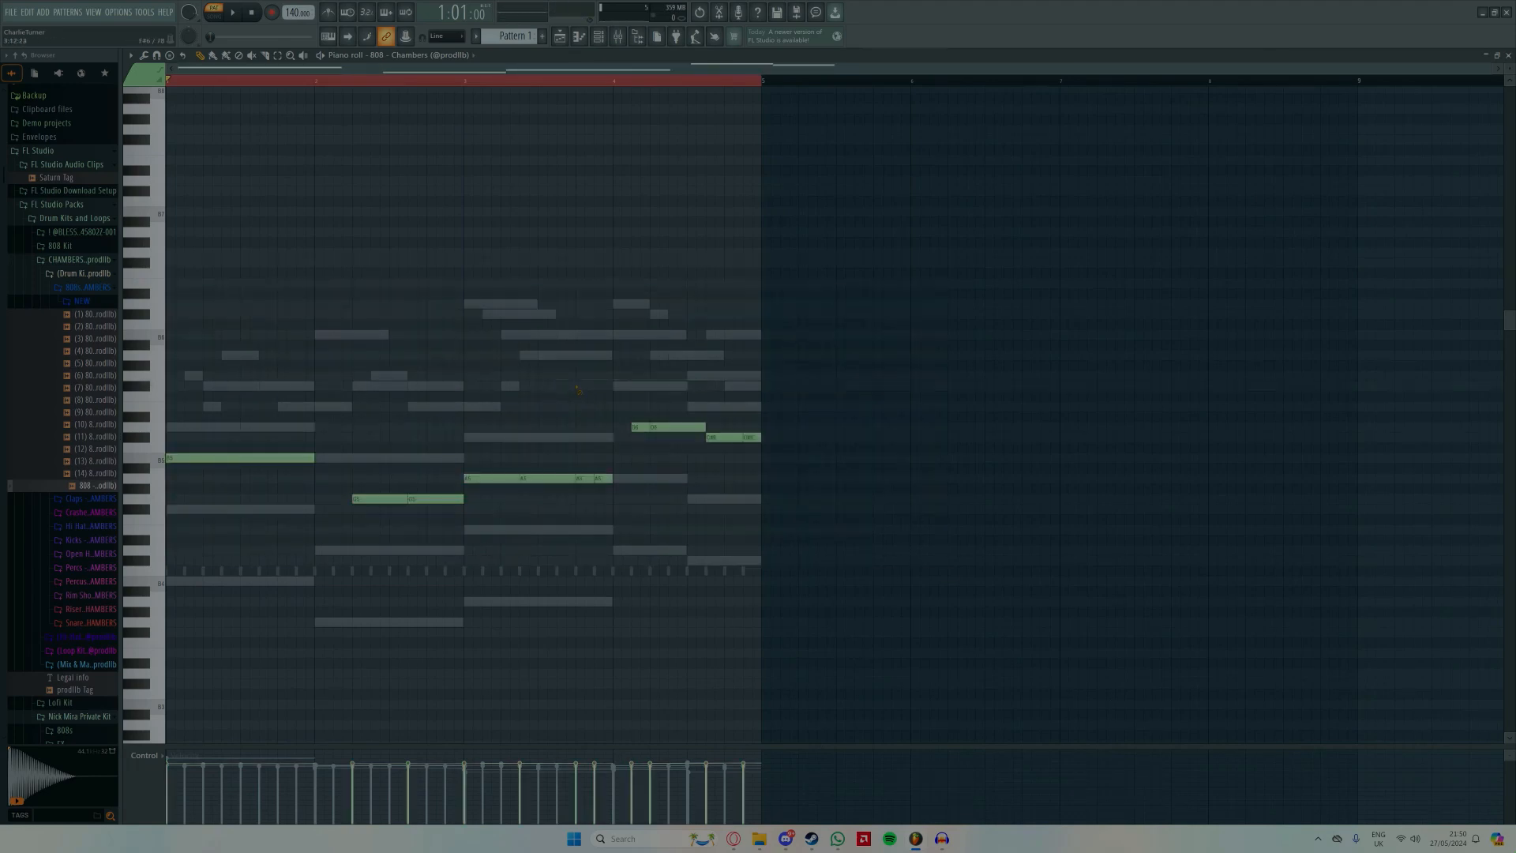
Step: Shorten the 808 note in the first half of bar 4 so it ends halfway through the bar, and listen
{"action": "key", "text": "space"}
{"action": "key", "text": "ctrl+a"}
{"action": "left_click", "coordinate": [665, 456]}
{"action": "right_click", "coordinate": [672, 456]}
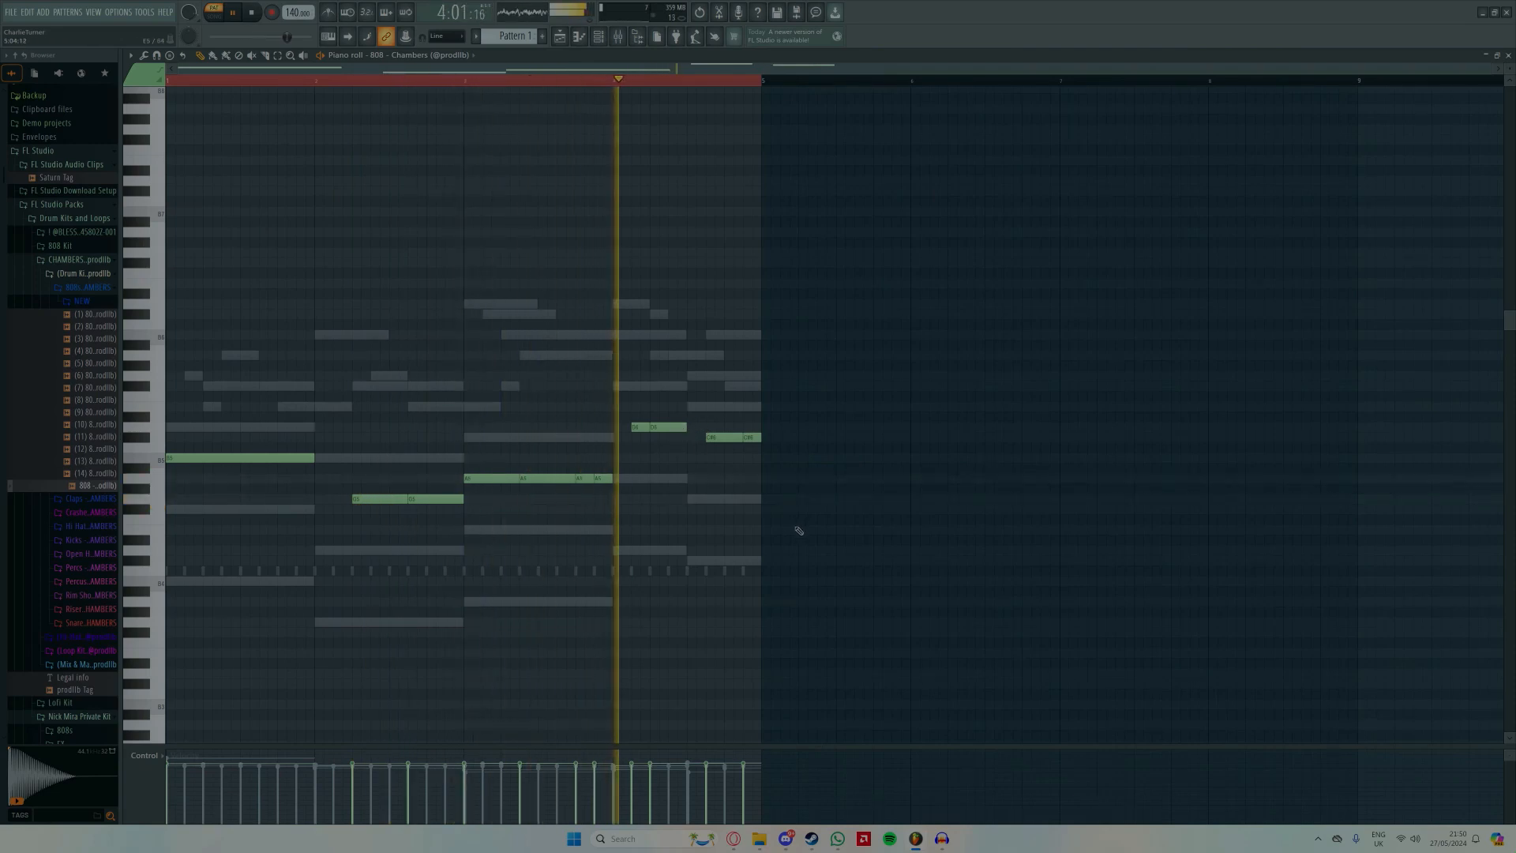
{"action": "key", "text": "ctrl+a"}
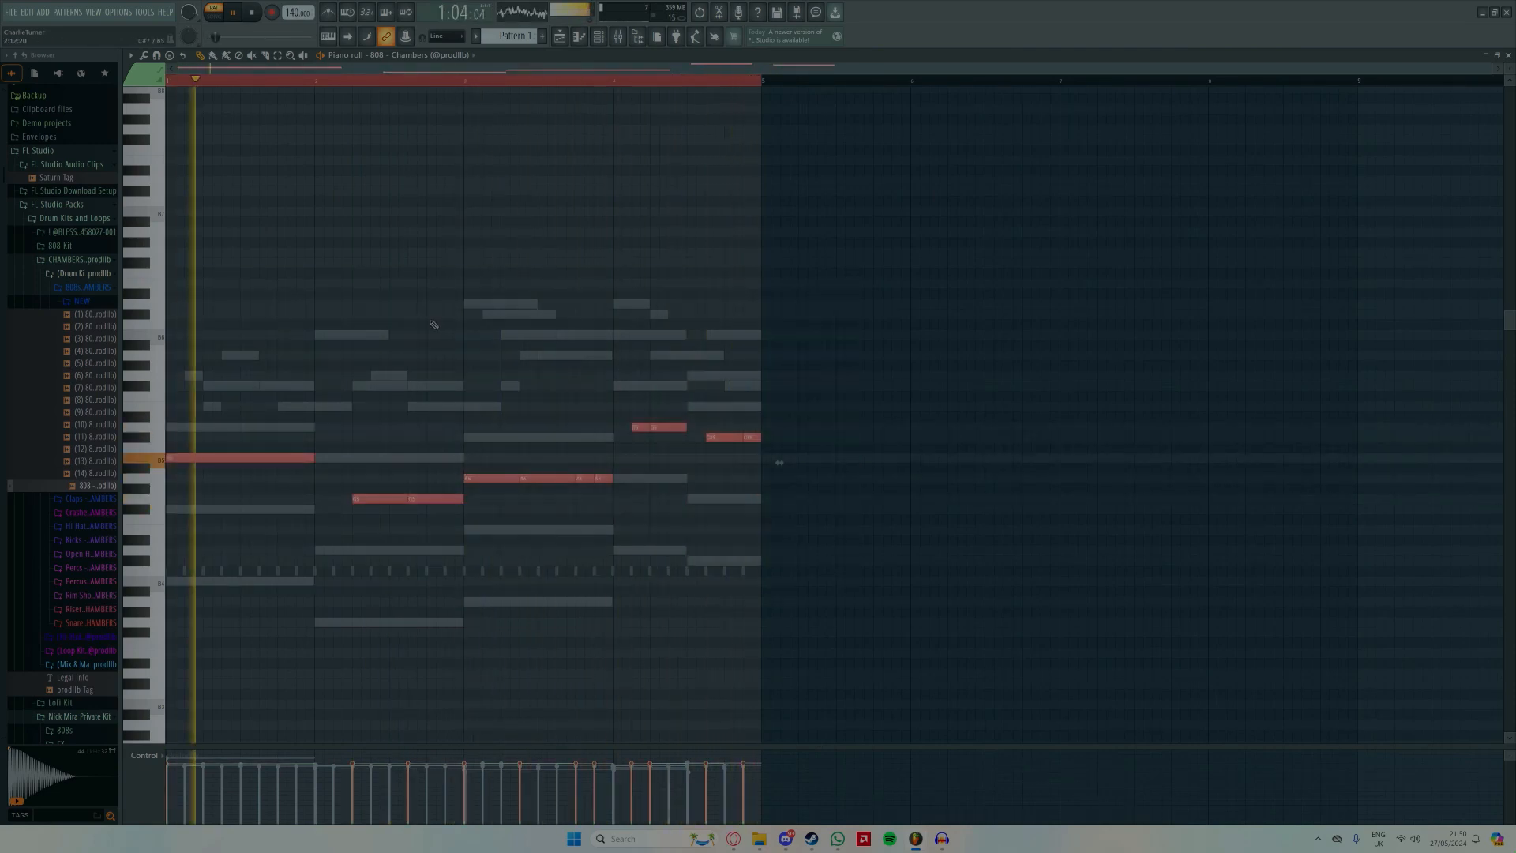
{"action": "key", "text": "space"}
Step: Raise the velocity of all the 808 notes and play the pattern with the channel rack shown
{"action": "left_click", "coordinate": [598, 36]}
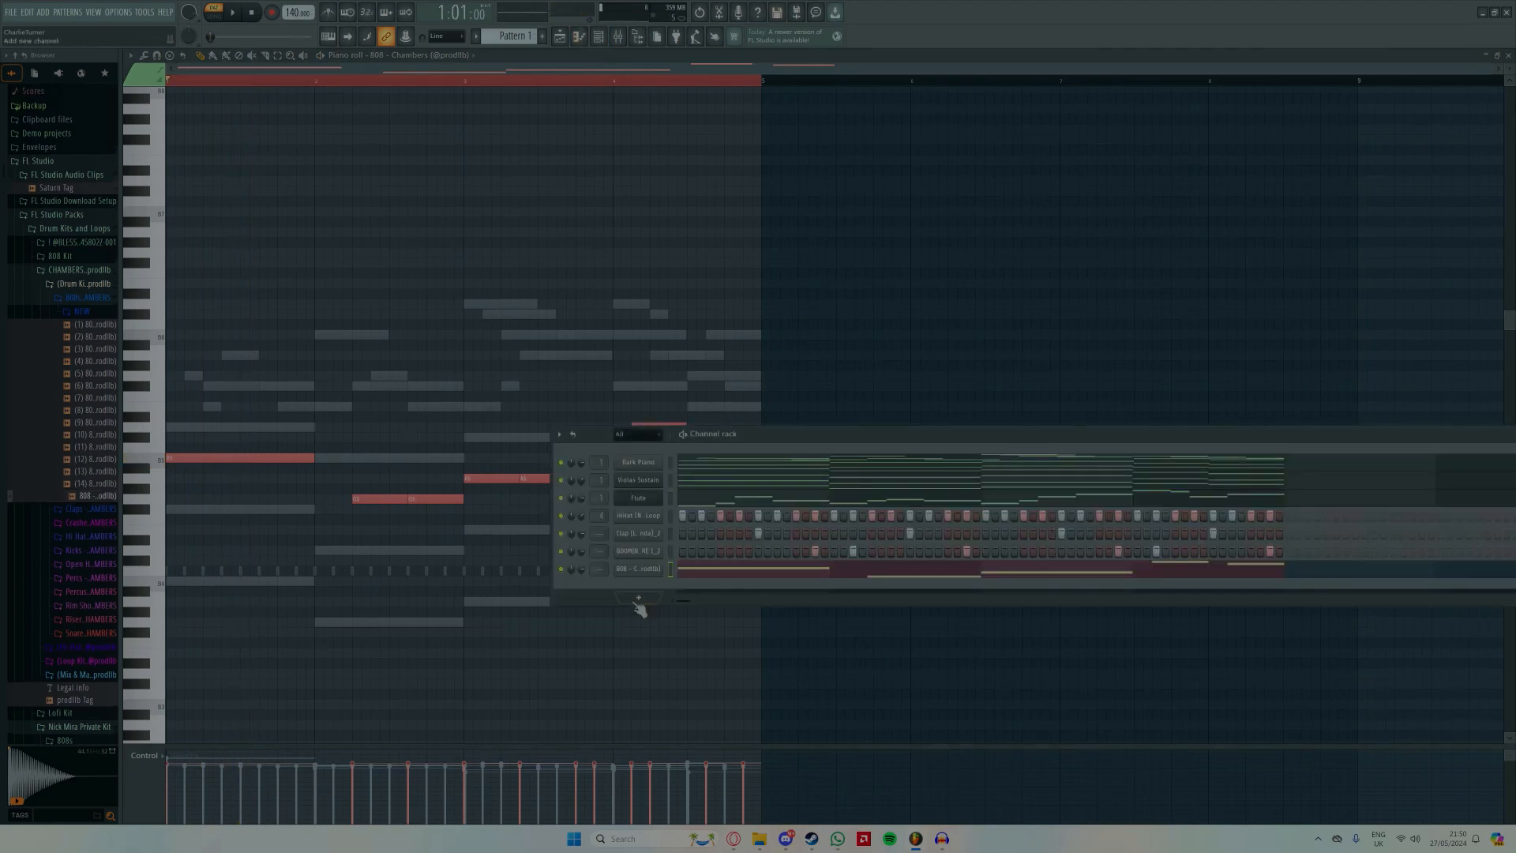
{"action": "left_click", "coordinate": [758, 573]}
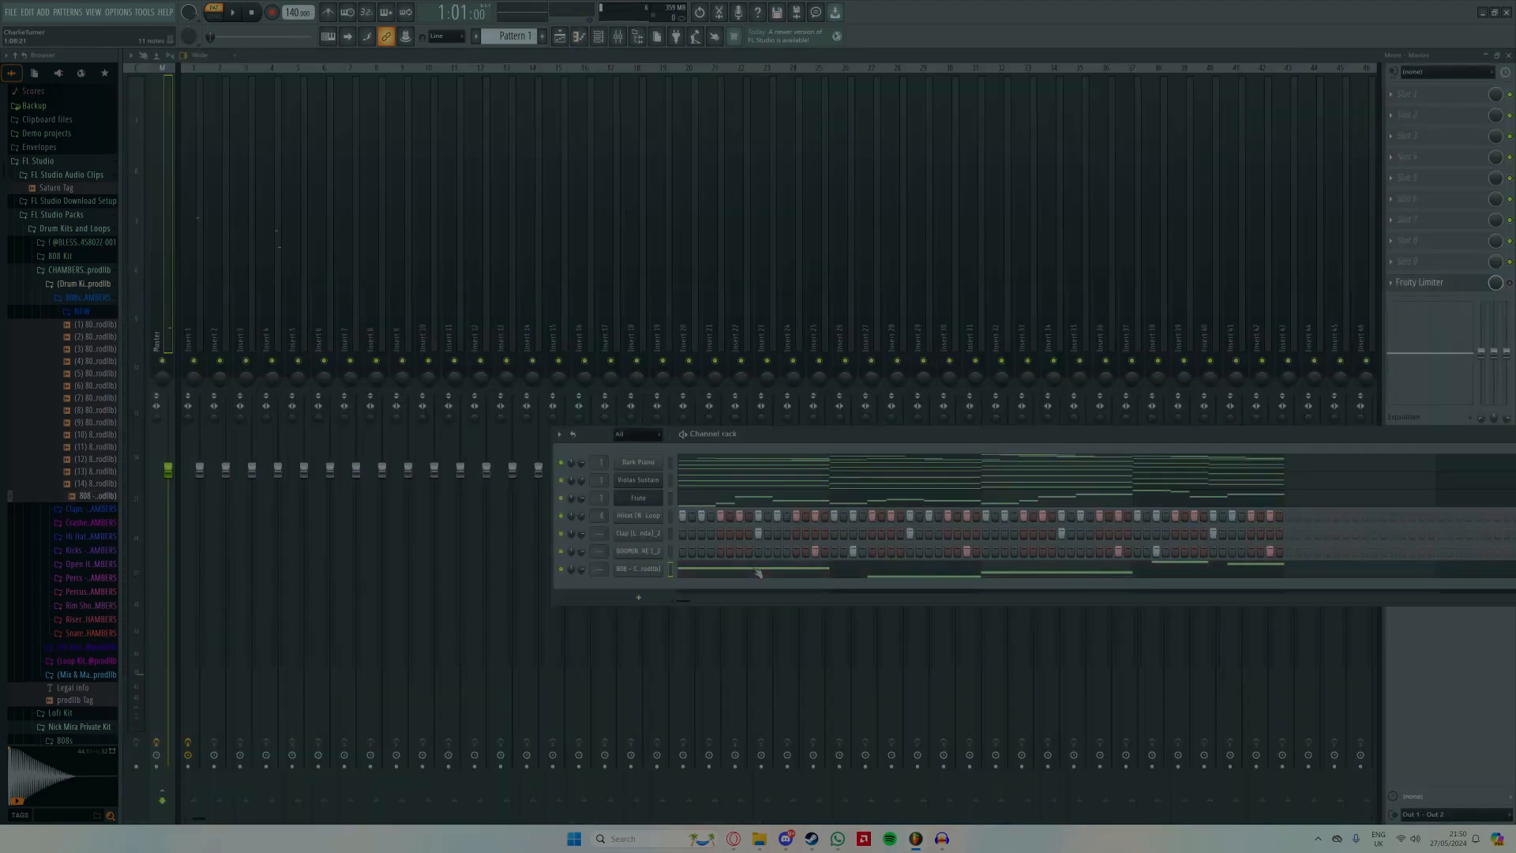
{"action": "left_click", "coordinate": [758, 575]}
{"action": "left_click_drag", "start_coordinate": [901, 628], "coordinate": [229, 392]}
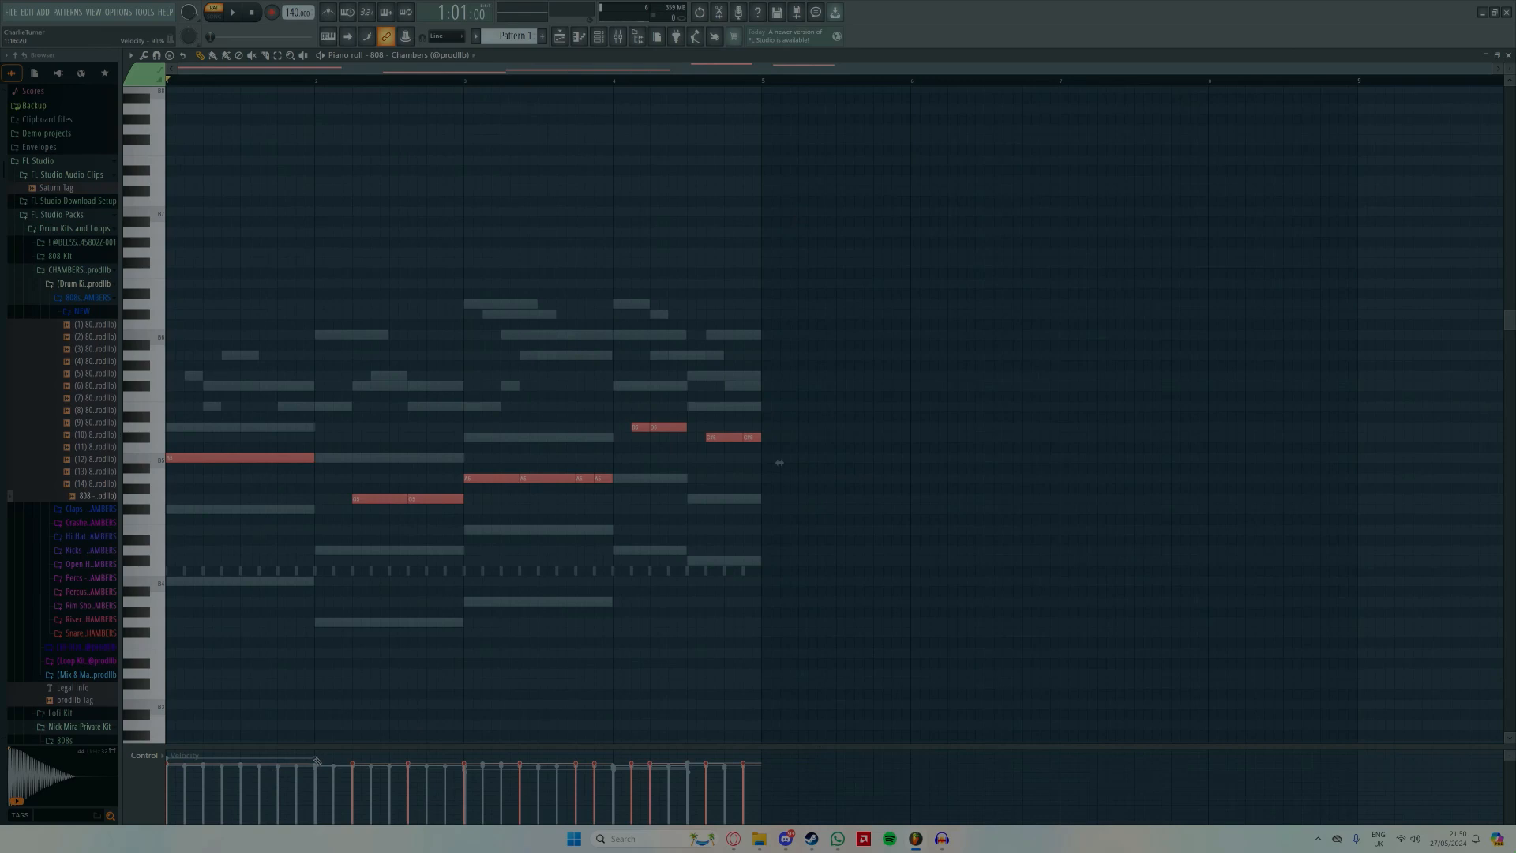
{"action": "key", "text": "space"}
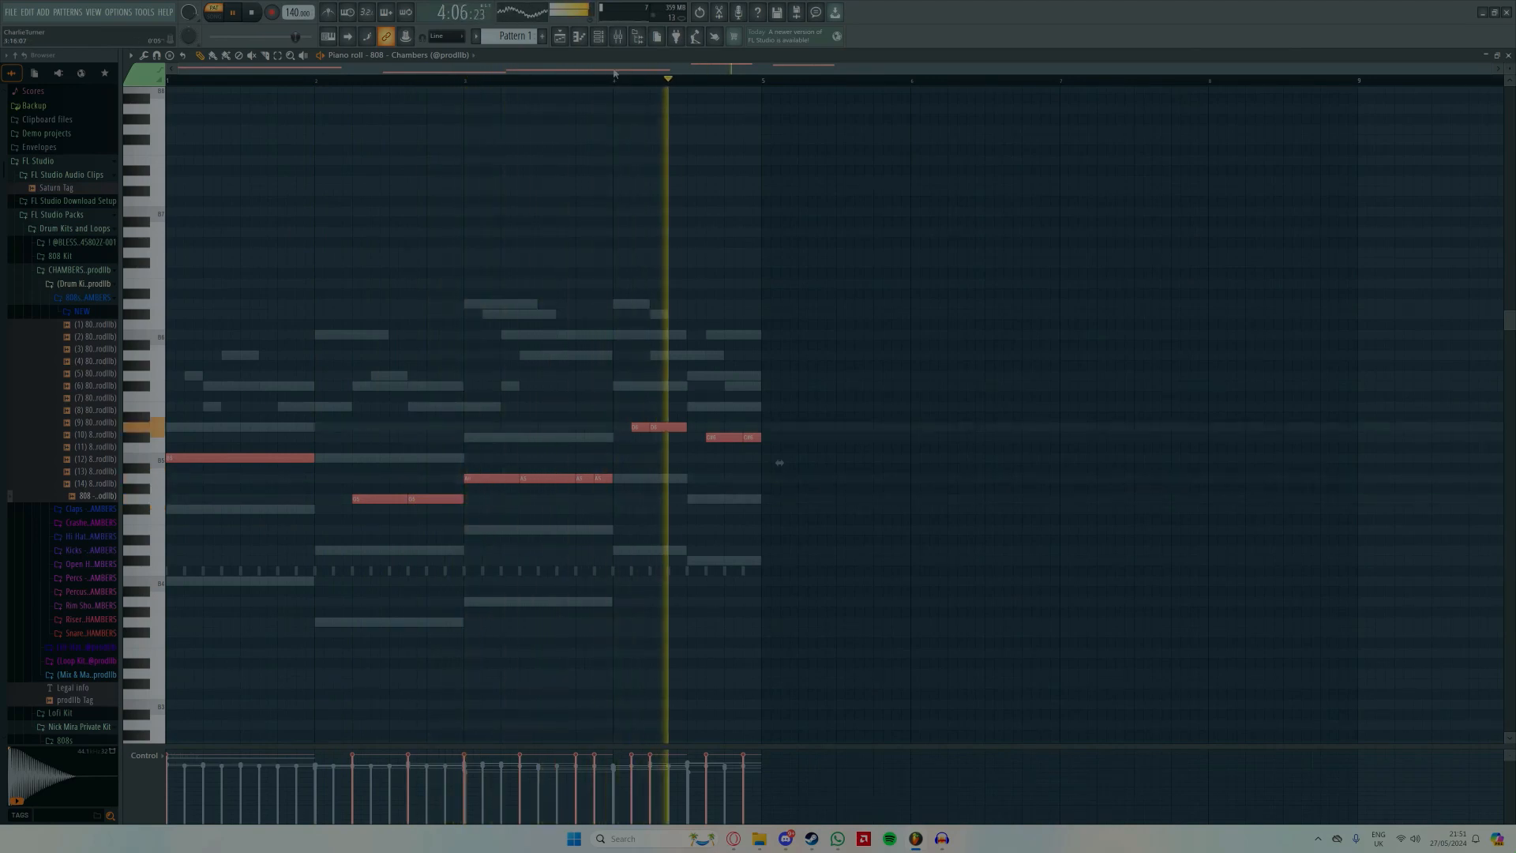
{"action": "left_click", "coordinate": [595, 39]}
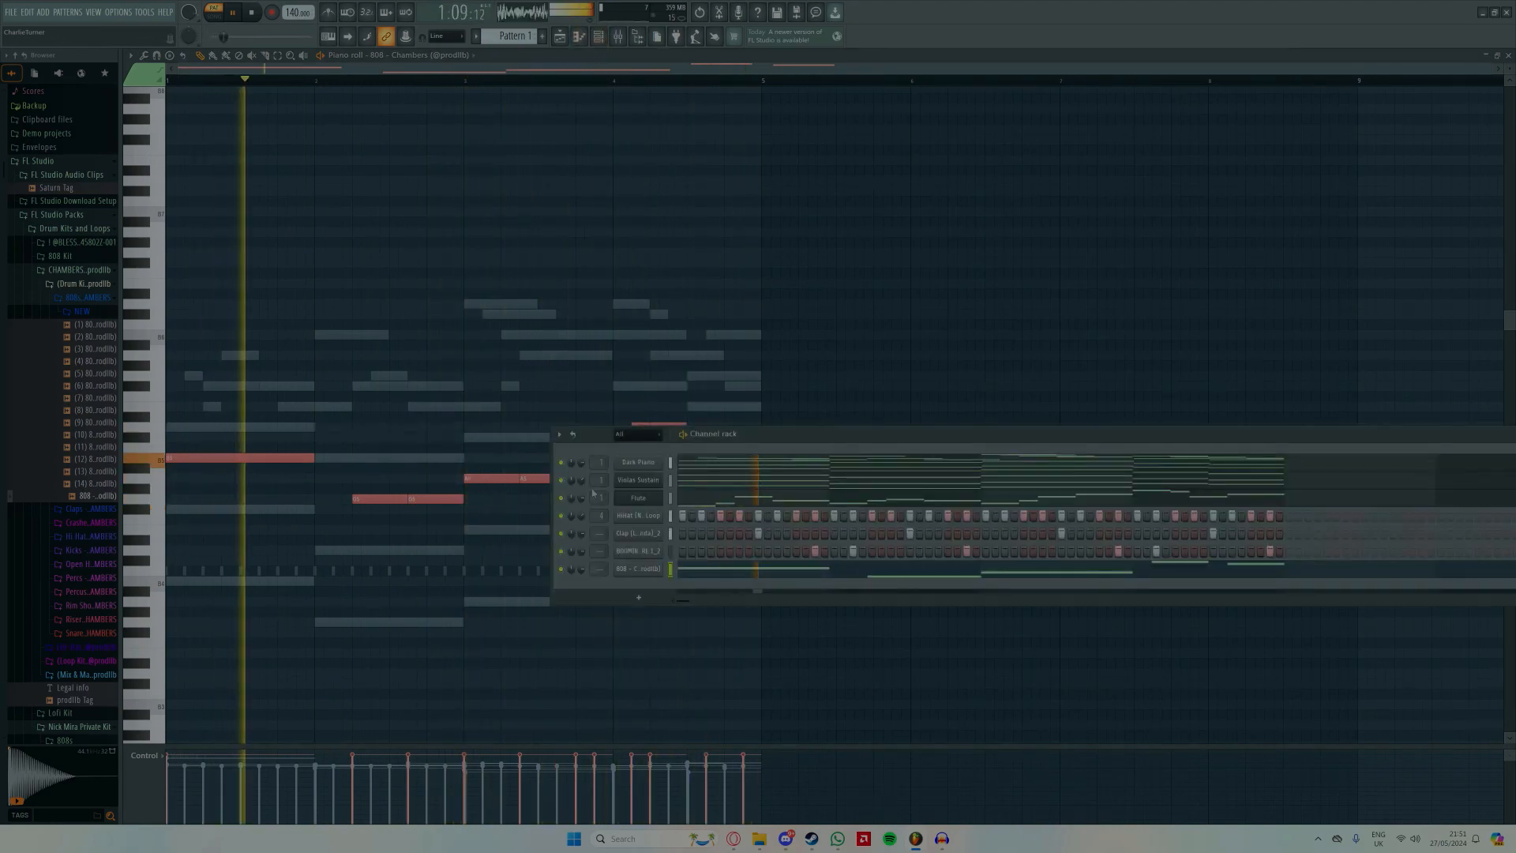
{"action": "key", "text": "space"}
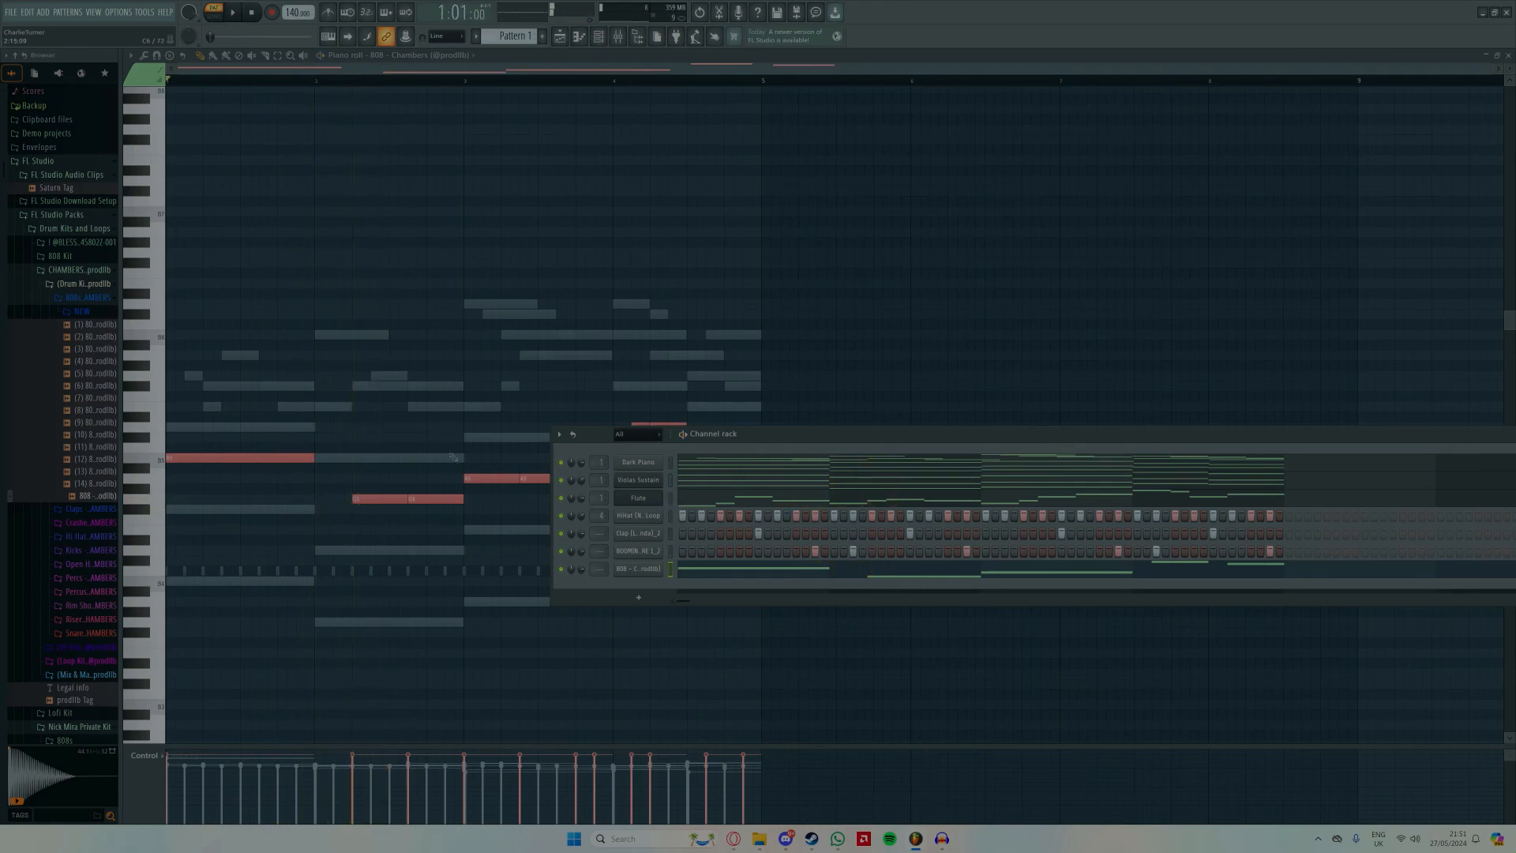
Step: Close the piano roll and mixer, and place Pattern 1 at bar 1 on Track 1 of the playlist
{"action": "left_click", "coordinate": [1508, 55]}
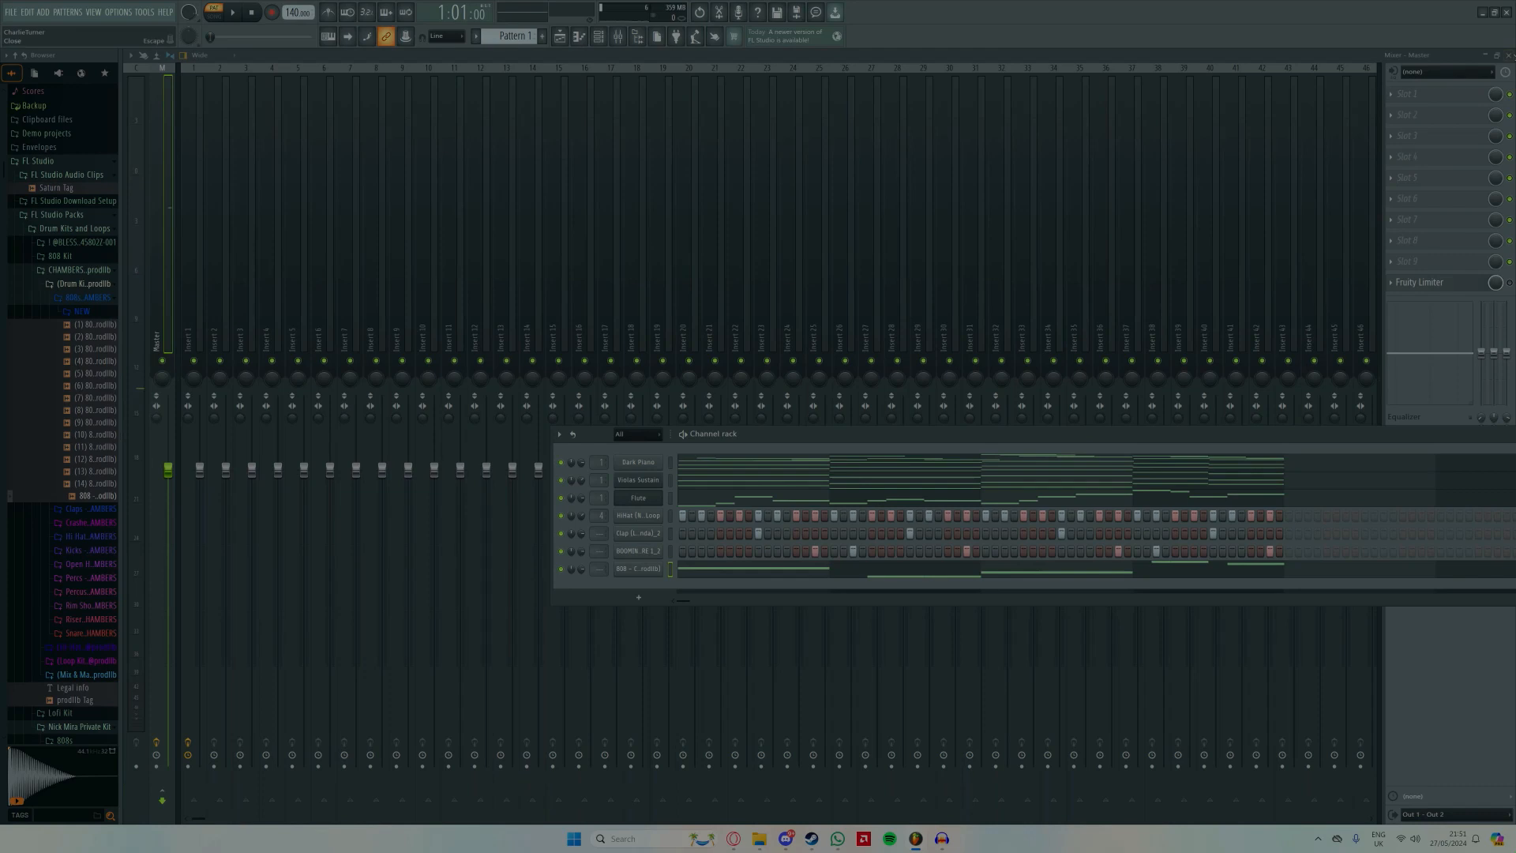
{"action": "left_click", "coordinate": [1508, 55]}
{"action": "left_click", "coordinate": [792, 181]}
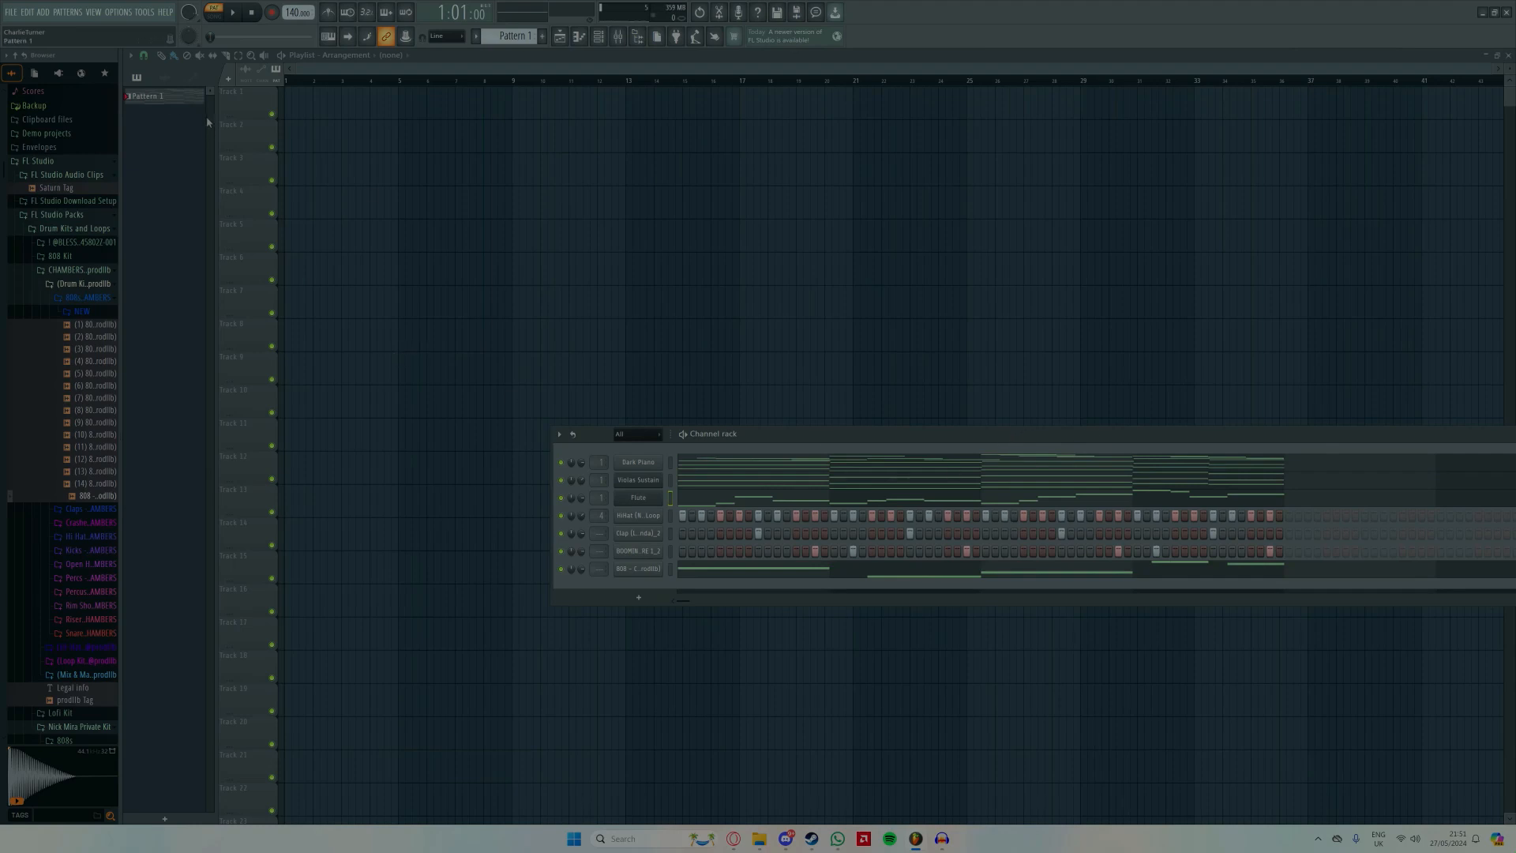
{"action": "left_click_drag", "start_coordinate": [164, 103], "coordinate": [289, 95]}
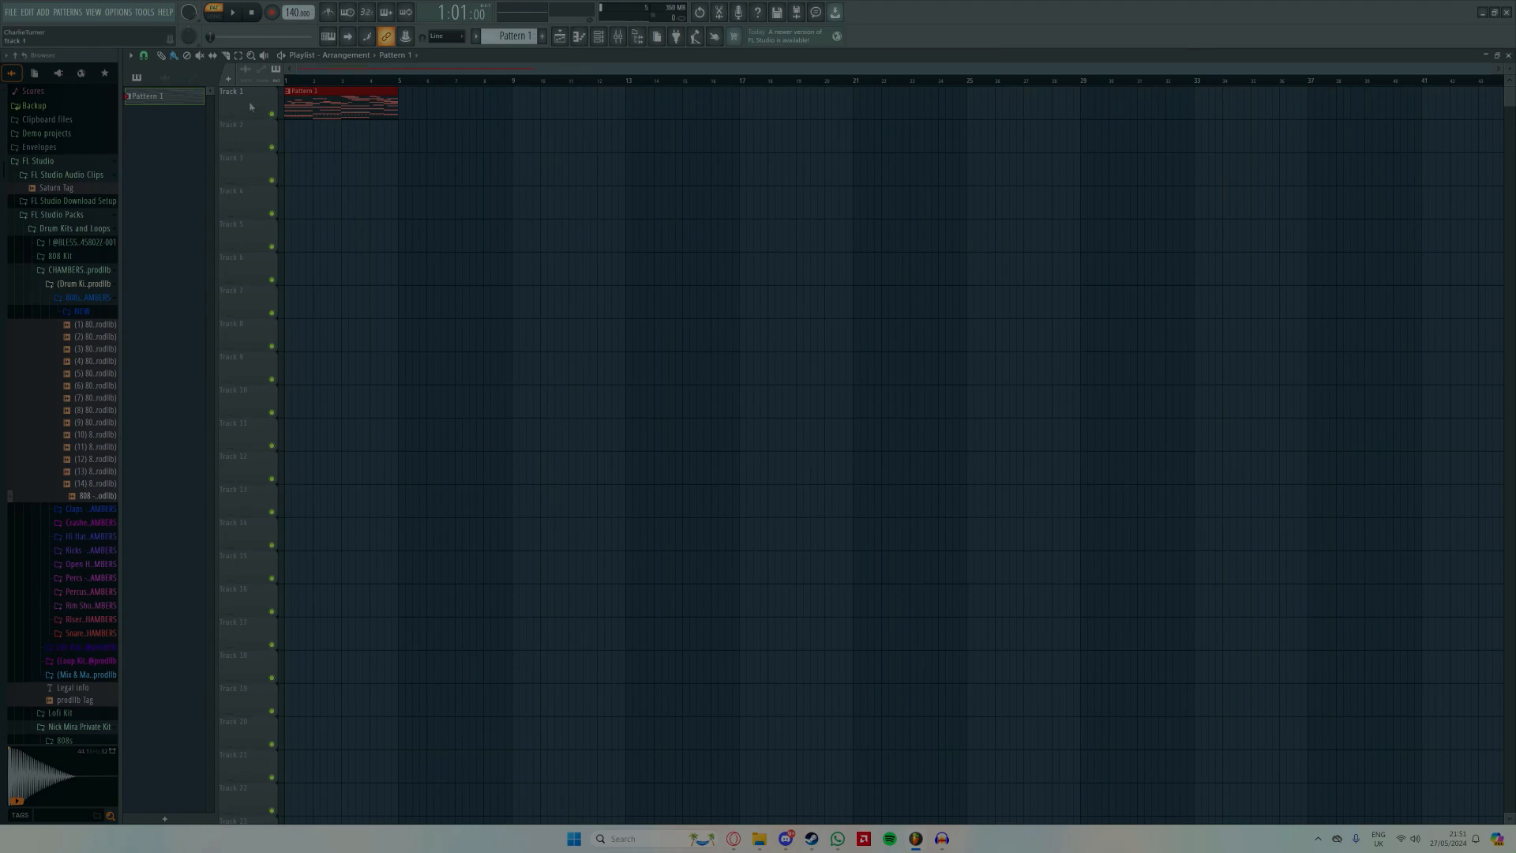
Step: Split Pattern 1 by channel into separate patterns
{"action": "right_click", "coordinate": [251, 106]}
{"action": "left_click", "coordinate": [524, 37]}
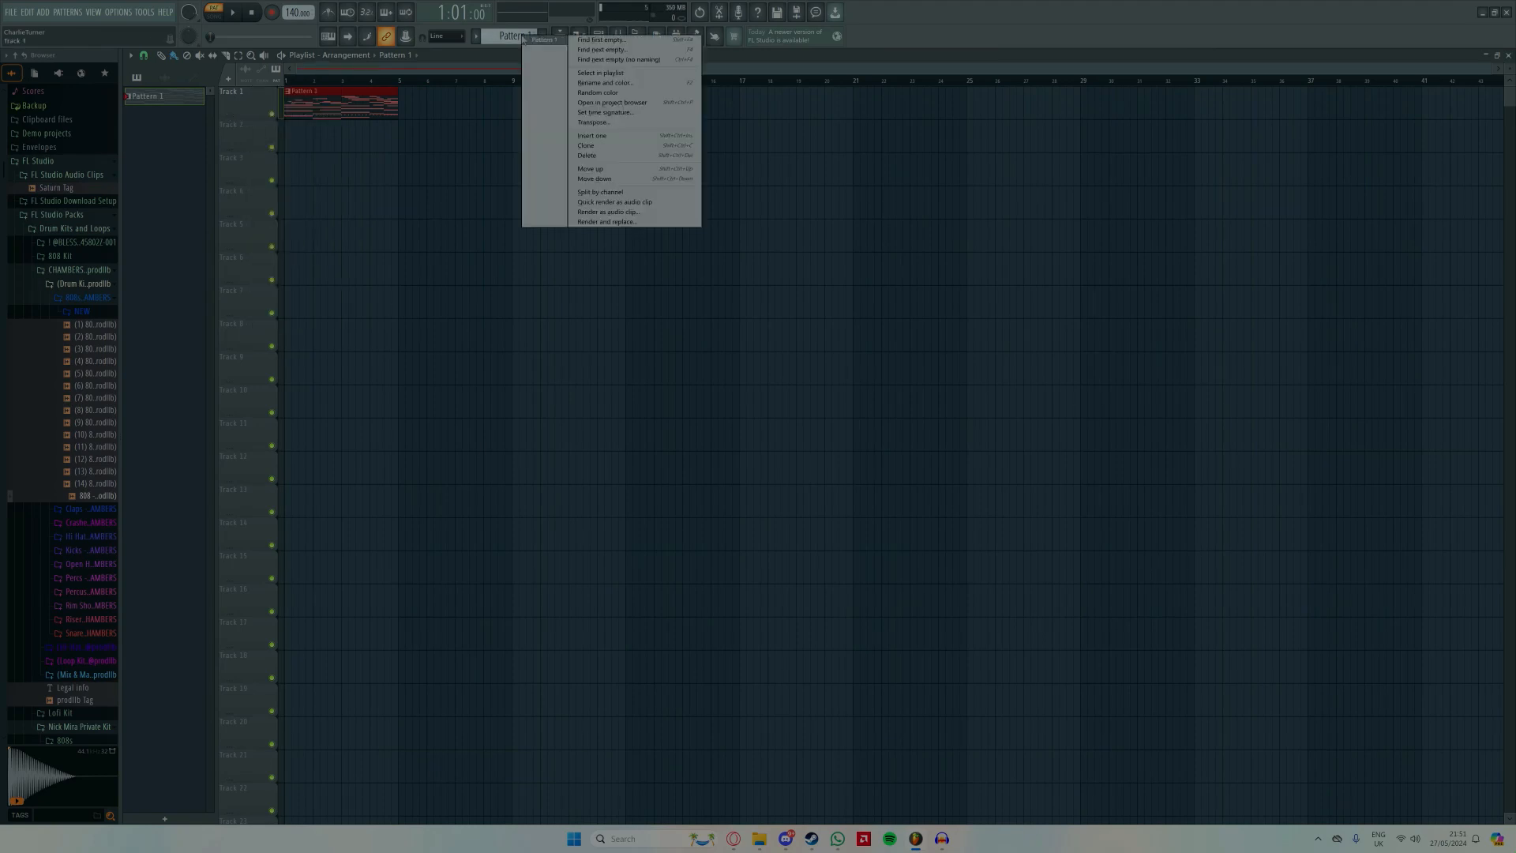
{"action": "left_click", "coordinate": [624, 193]}
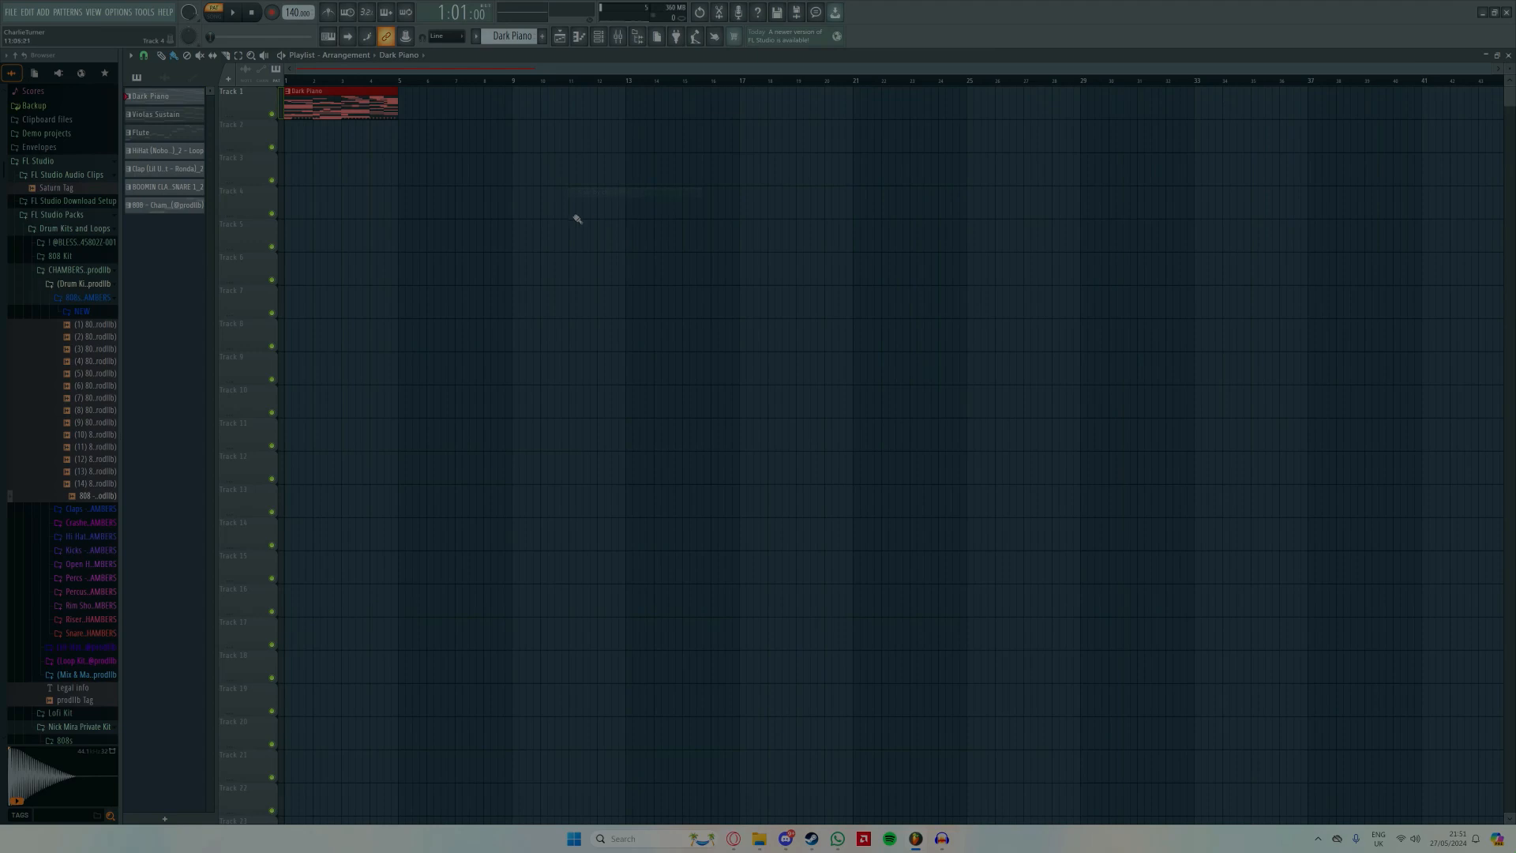
Step: Spread the split pattern clips over Tracks 1 to 7 at bar 1 and play them in song mode
{"action": "left_click_drag", "start_coordinate": [341, 116], "coordinate": [314, 189]}
{"action": "left_click_drag", "start_coordinate": [332, 107], "coordinate": [346, 308]}
{"action": "key", "text": "space"}
{"action": "left_click", "coordinate": [214, 15]}
{"action": "key", "text": "space"}
{"action": "left_click_drag", "start_coordinate": [303, 109], "coordinate": [302, 111]}
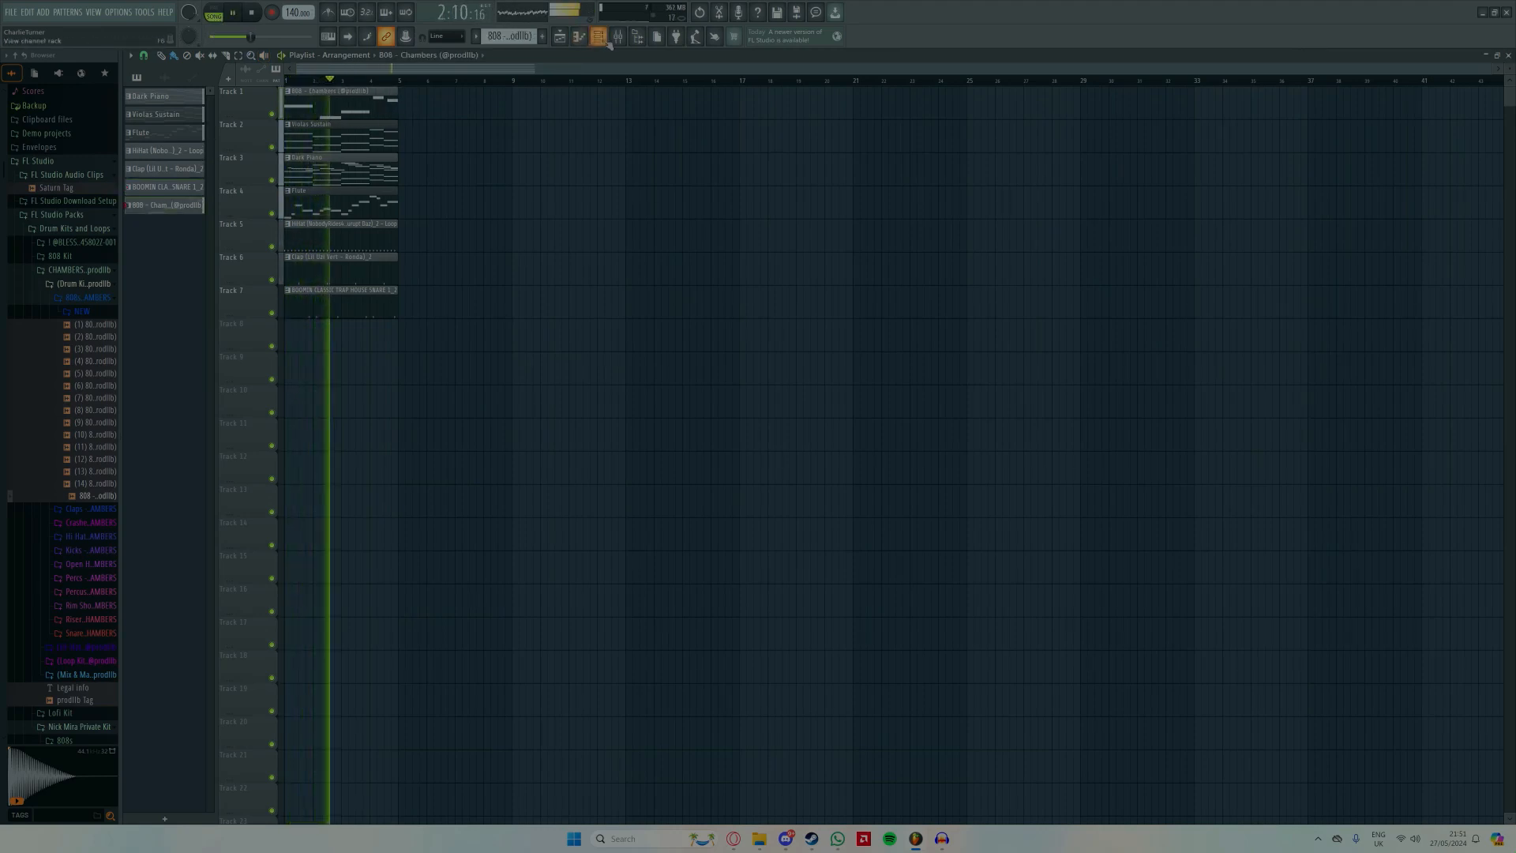
Step: Stop playback and duplicate the seven stacked clips end to end seven times, filling bars 1 to 32
{"action": "key", "text": "ctrl+a"}
{"action": "left_click", "coordinate": [495, 244]}
{"action": "right_click", "coordinate": [497, 245]}
{"action": "left_click_drag", "start_coordinate": [483, 401], "coordinate": [294, 101]}
{"action": "key", "text": "space"}
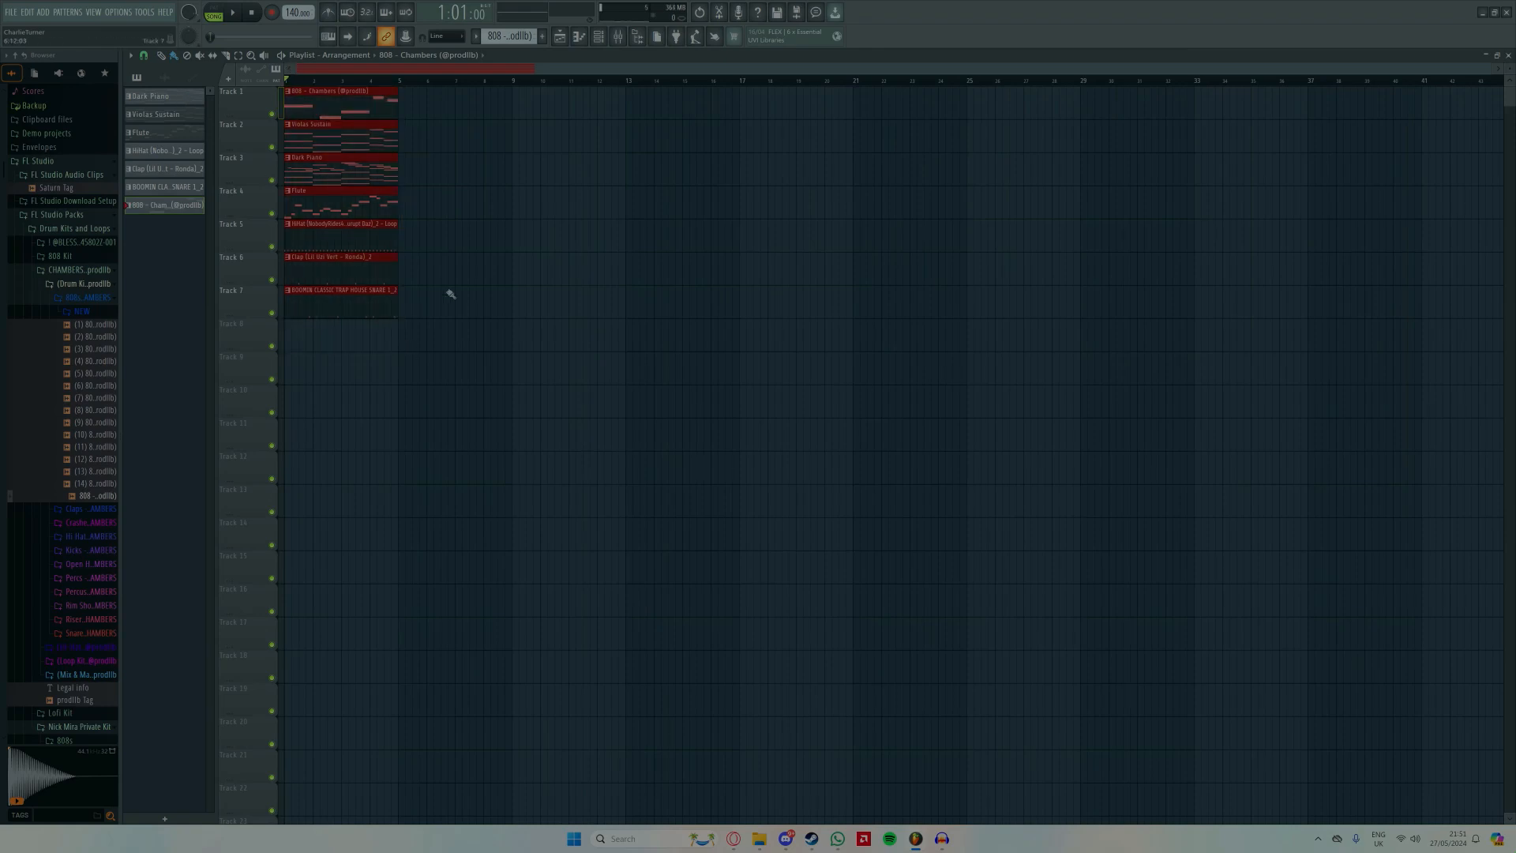
{"action": "mouse_move", "coordinate": [576, 430]}
{"action": "left_mouse_down"}
{"action": "mouse_move", "coordinate": [291, 97]}
{"action": "mouse_move", "coordinate": [487, 301]}
{"action": "left_mouse_up"}
{"action": "key", "text": "ctrl+b"}
{"action": "scroll", "coordinate": [498, 307], "scroll_direction": "down", "scroll_amount": 2}
{"action": "key", "text": "ctrl+b"}
{"action": "key", "text": "ctrl+b"}
{"action": "scroll", "coordinate": [488, 299], "scroll_direction": "down", "scroll_amount": 2}
{"action": "left_click_drag", "start_coordinate": [846, 349], "coordinate": [783, 88]}
{"action": "key", "text": "ctrl+b"}
{"action": "scroll", "coordinate": [1007, 244], "scroll_direction": "down", "scroll_amount": 1}
{"action": "scroll", "coordinate": [1007, 244], "scroll_direction": "down", "scroll_amount": 1}
{"action": "key", "text": "ctrl+b"}
{"action": "key", "text": "ctrl+b"}
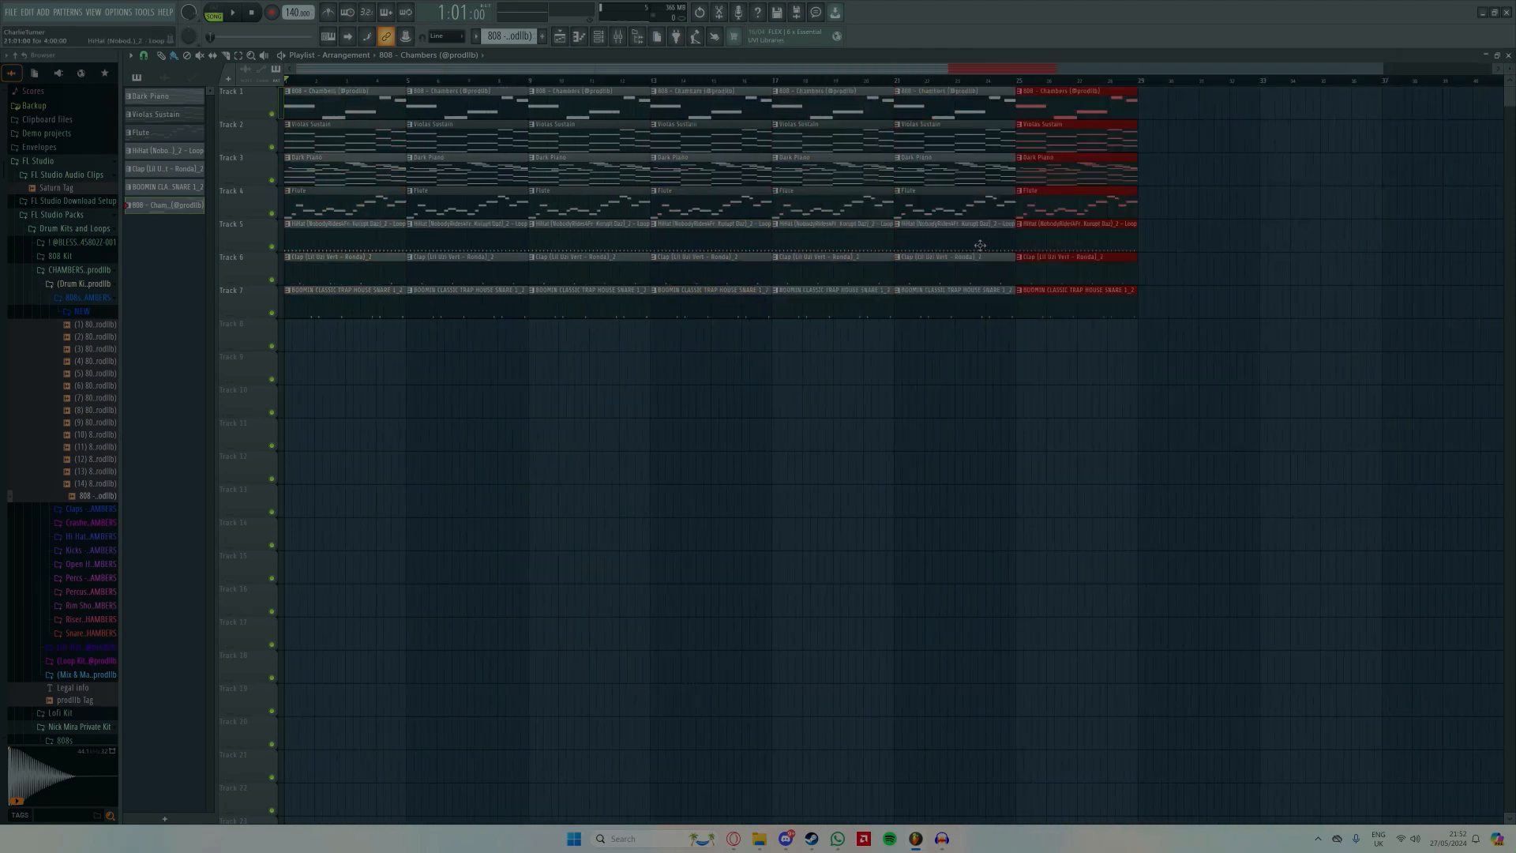
{"action": "key", "text": "ctrl+b"}
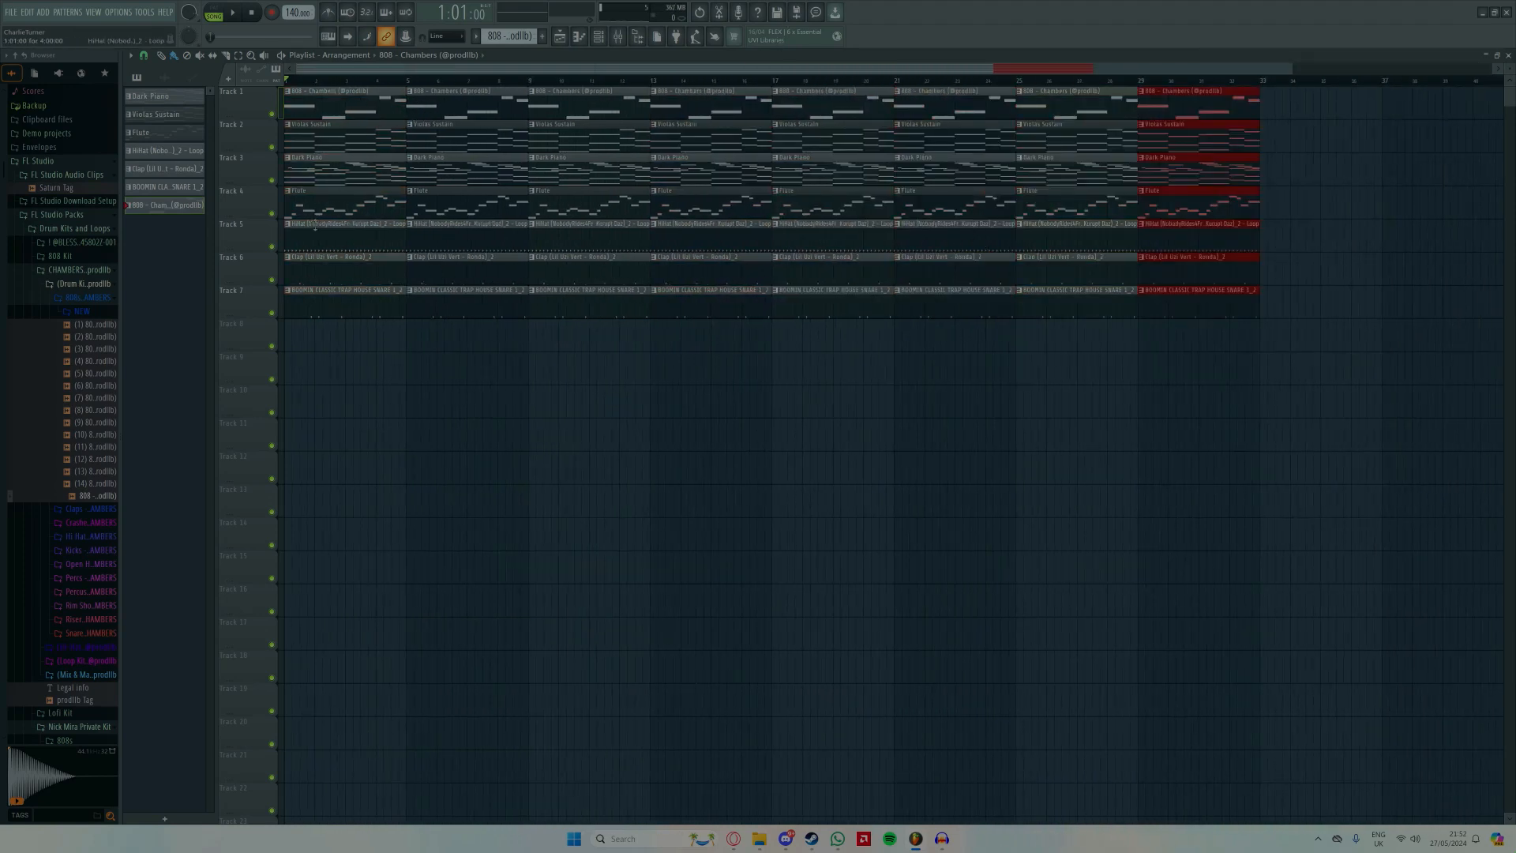
Step: Delete the flute, hi-hat, clap, snare and 808 clips from bars 1 to 4 and play the intro
{"action": "right_click", "coordinate": [330, 203]}
{"action": "right_click", "coordinate": [328, 237]}
{"action": "right_click", "coordinate": [325, 270]}
{"action": "right_click", "coordinate": [322, 303]}
{"action": "key", "text": "space"}
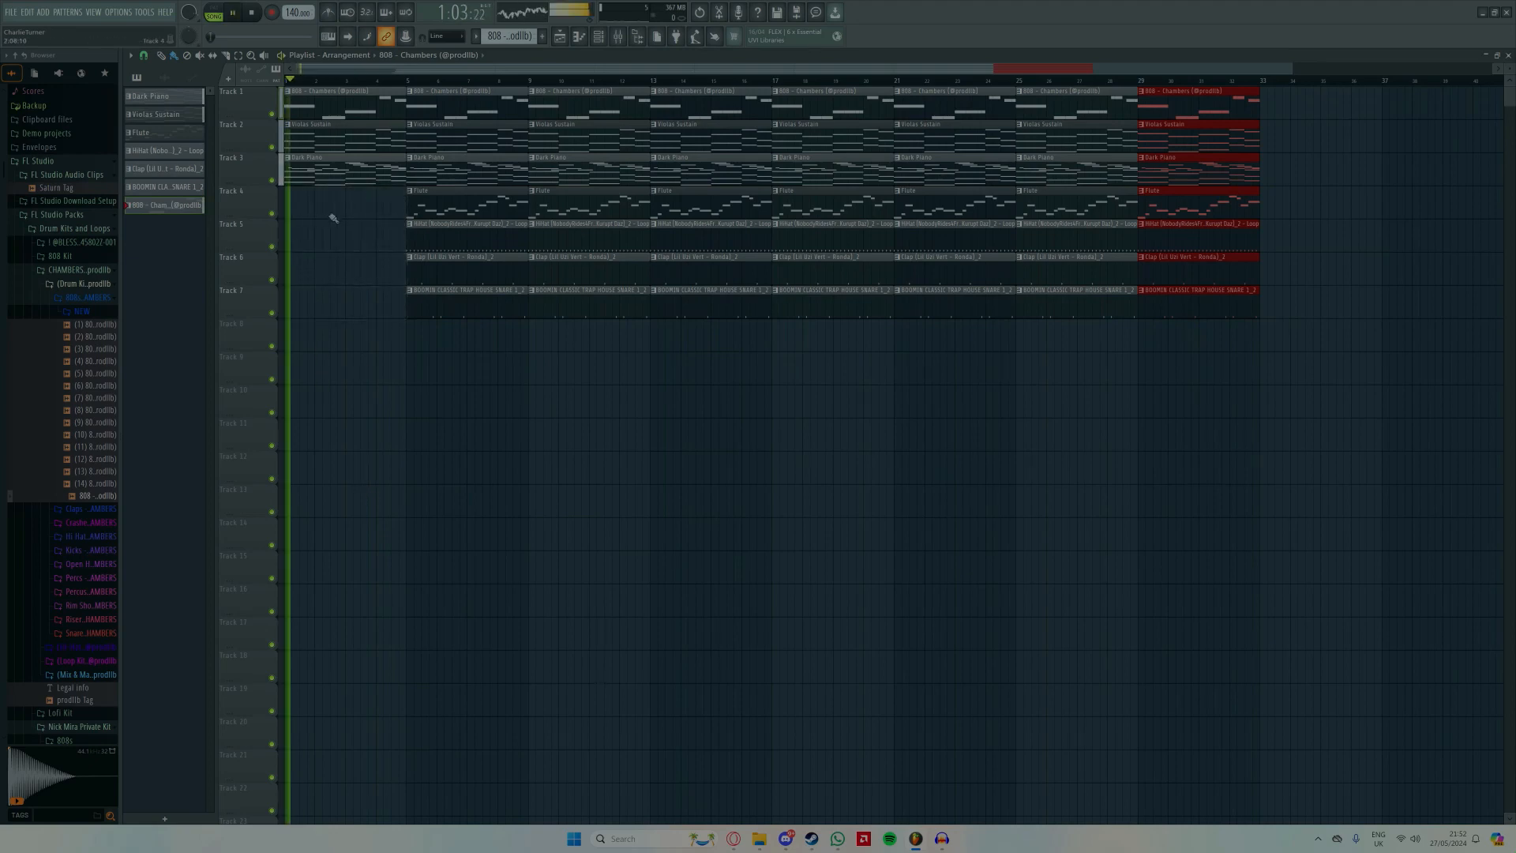
{"action": "right_click", "coordinate": [322, 91]}
{"action": "key", "text": "space"}
{"action": "key", "text": "space"}
{"action": "left_click_drag", "start_coordinate": [323, 126], "coordinate": [344, 204]}
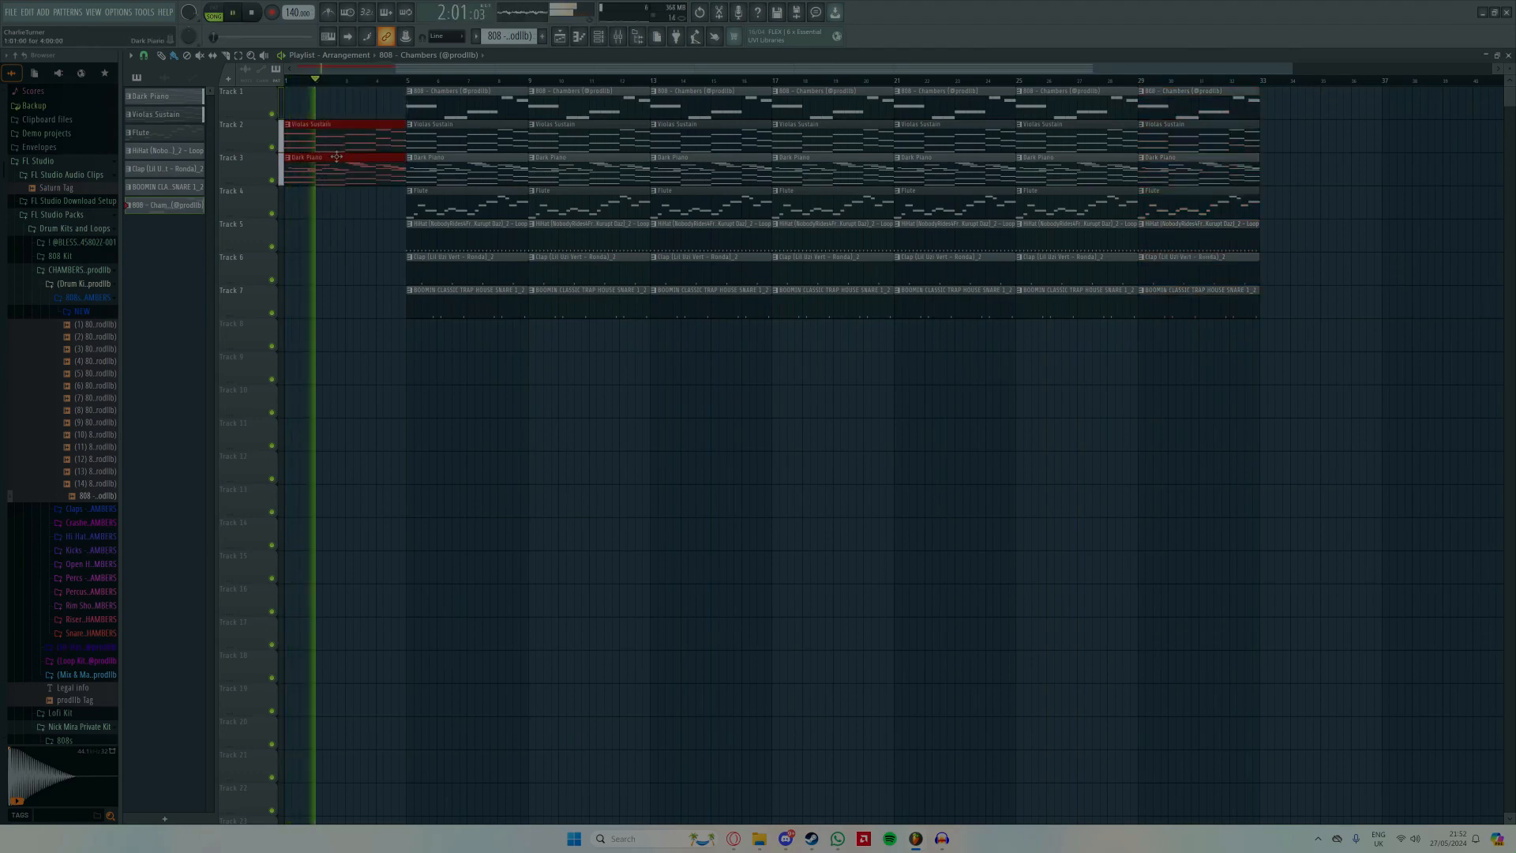
Step: Delete the 808, flute and snare clips from bars 5 to 8 and listen on to bar 17
{"action": "right_click", "coordinate": [442, 102]}
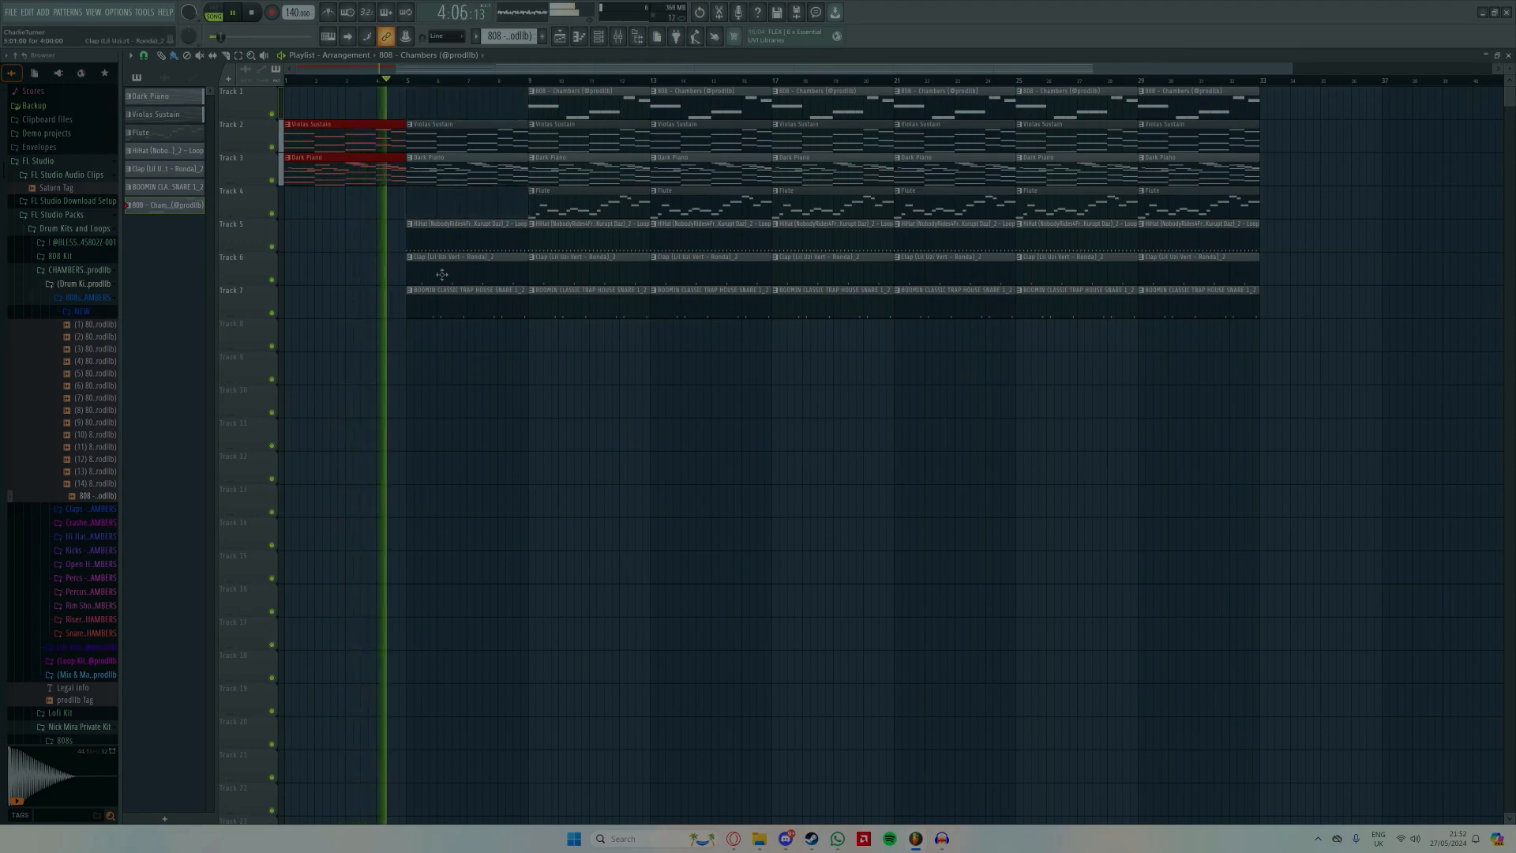
{"action": "right_click", "coordinate": [446, 302]}
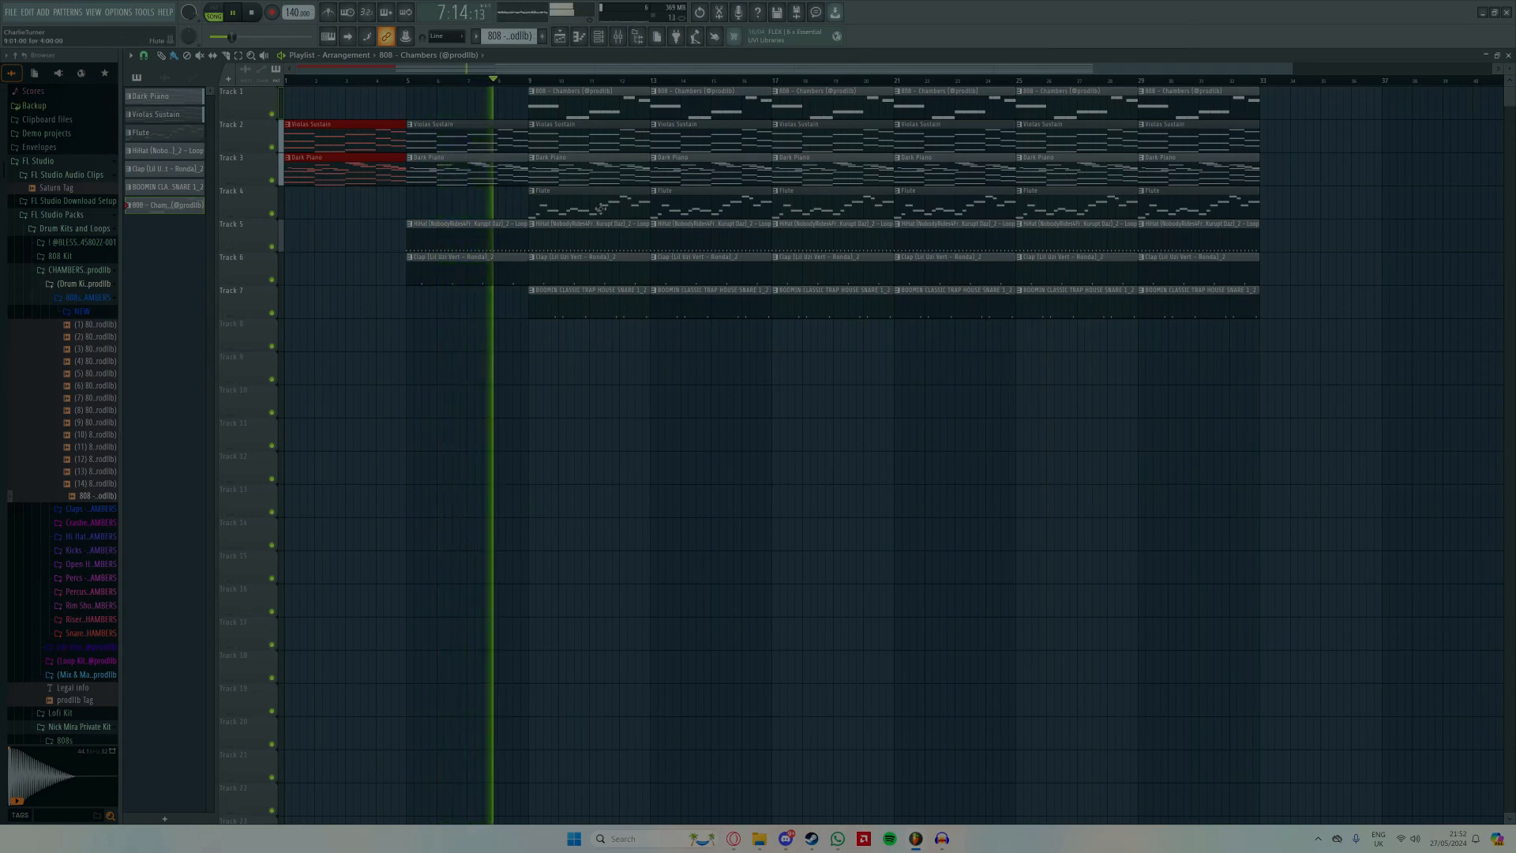
{"action": "left_click", "coordinate": [667, 376]}
{"action": "right_click", "coordinate": [669, 377]}
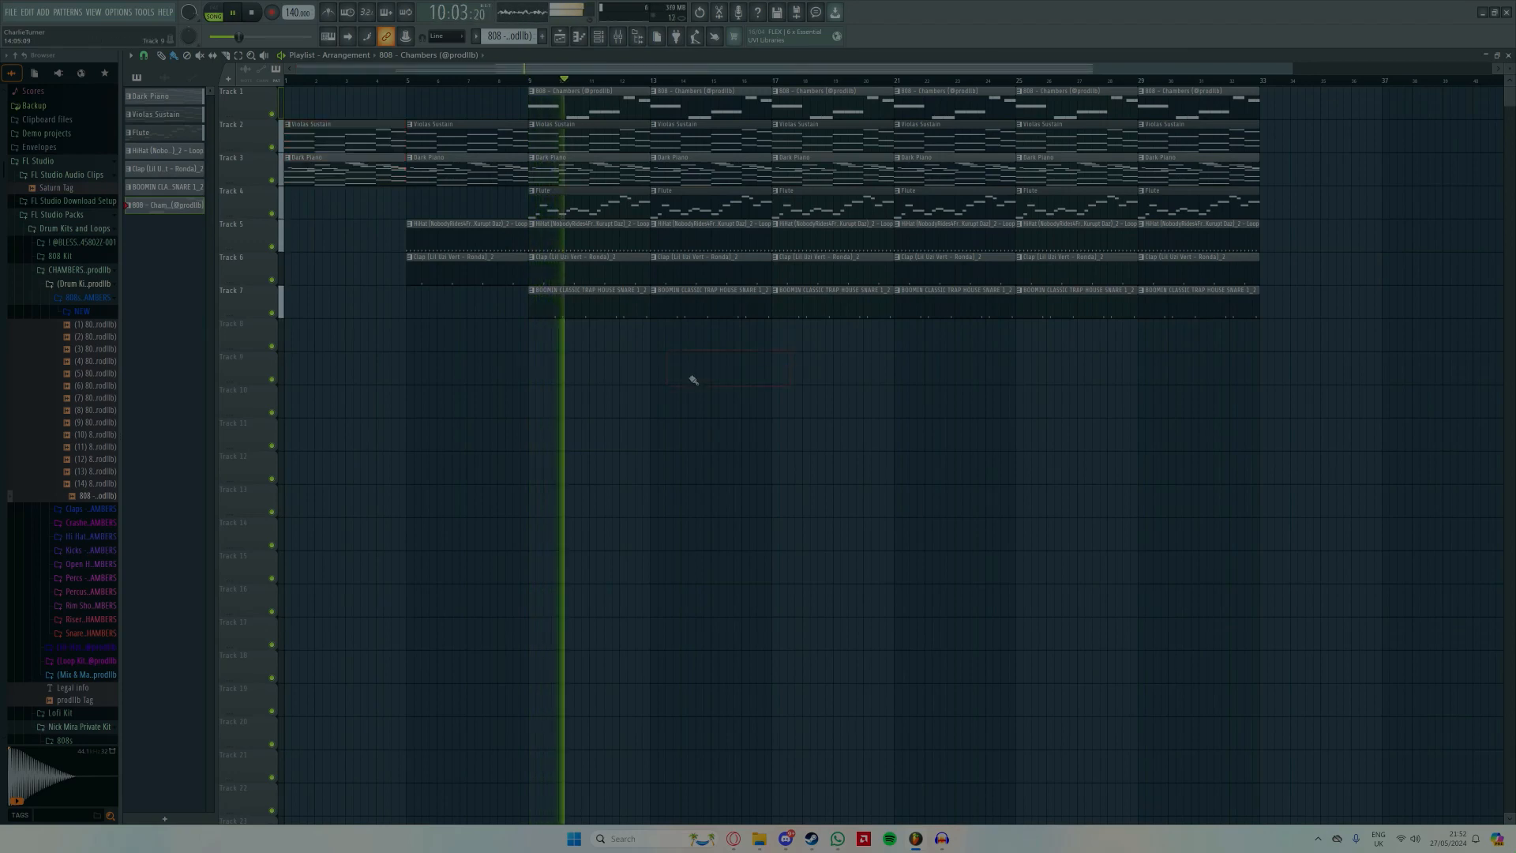
{"action": "scroll", "coordinate": [616, 329], "scroll_direction": "up", "scroll_amount": 2}
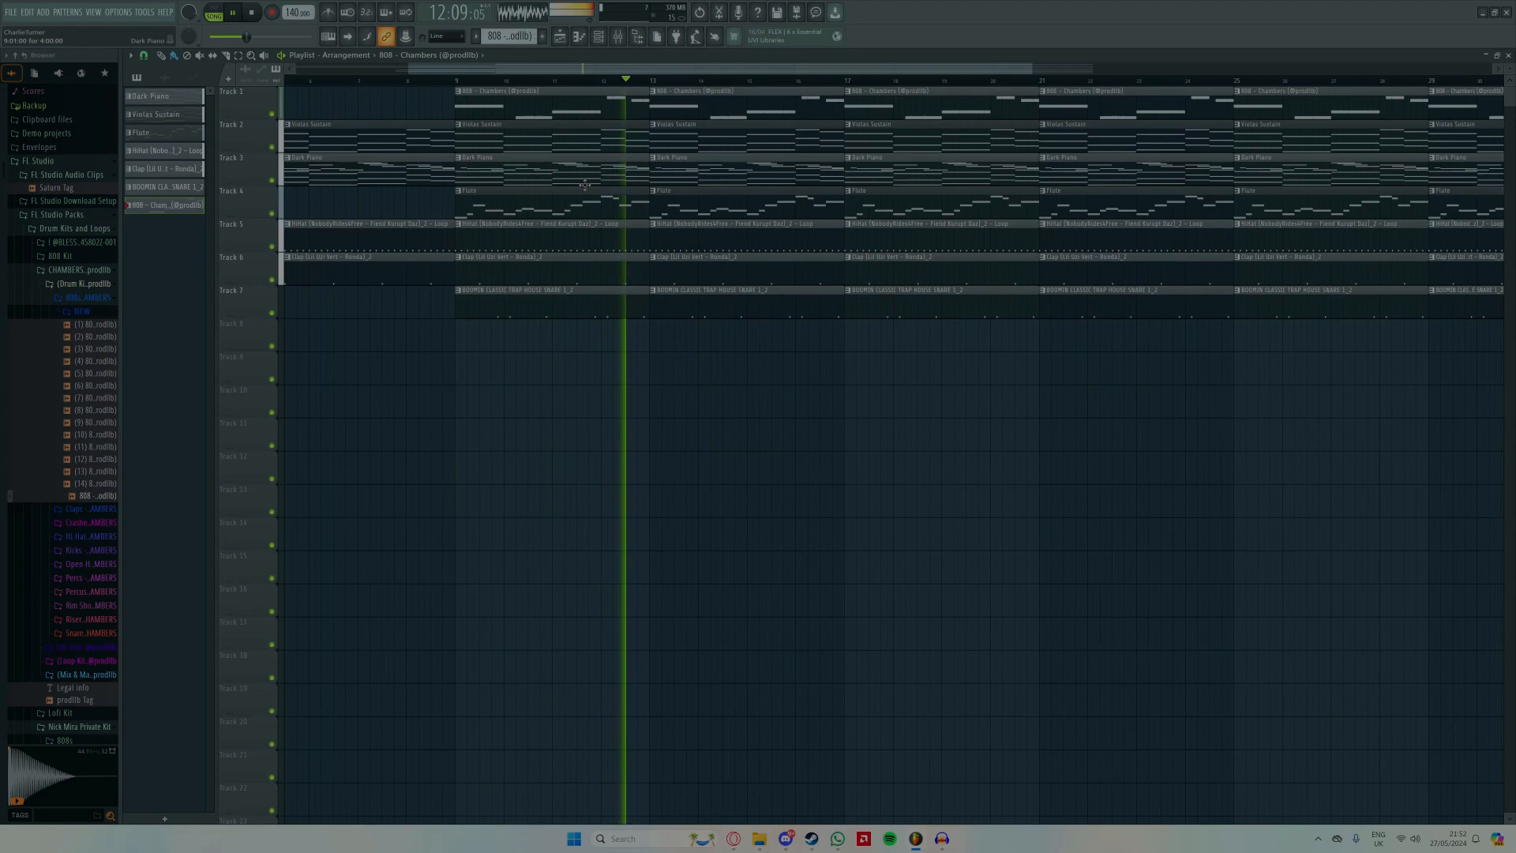
{"action": "scroll", "coordinate": [597, 207], "scroll_direction": "down", "scroll_amount": 2}
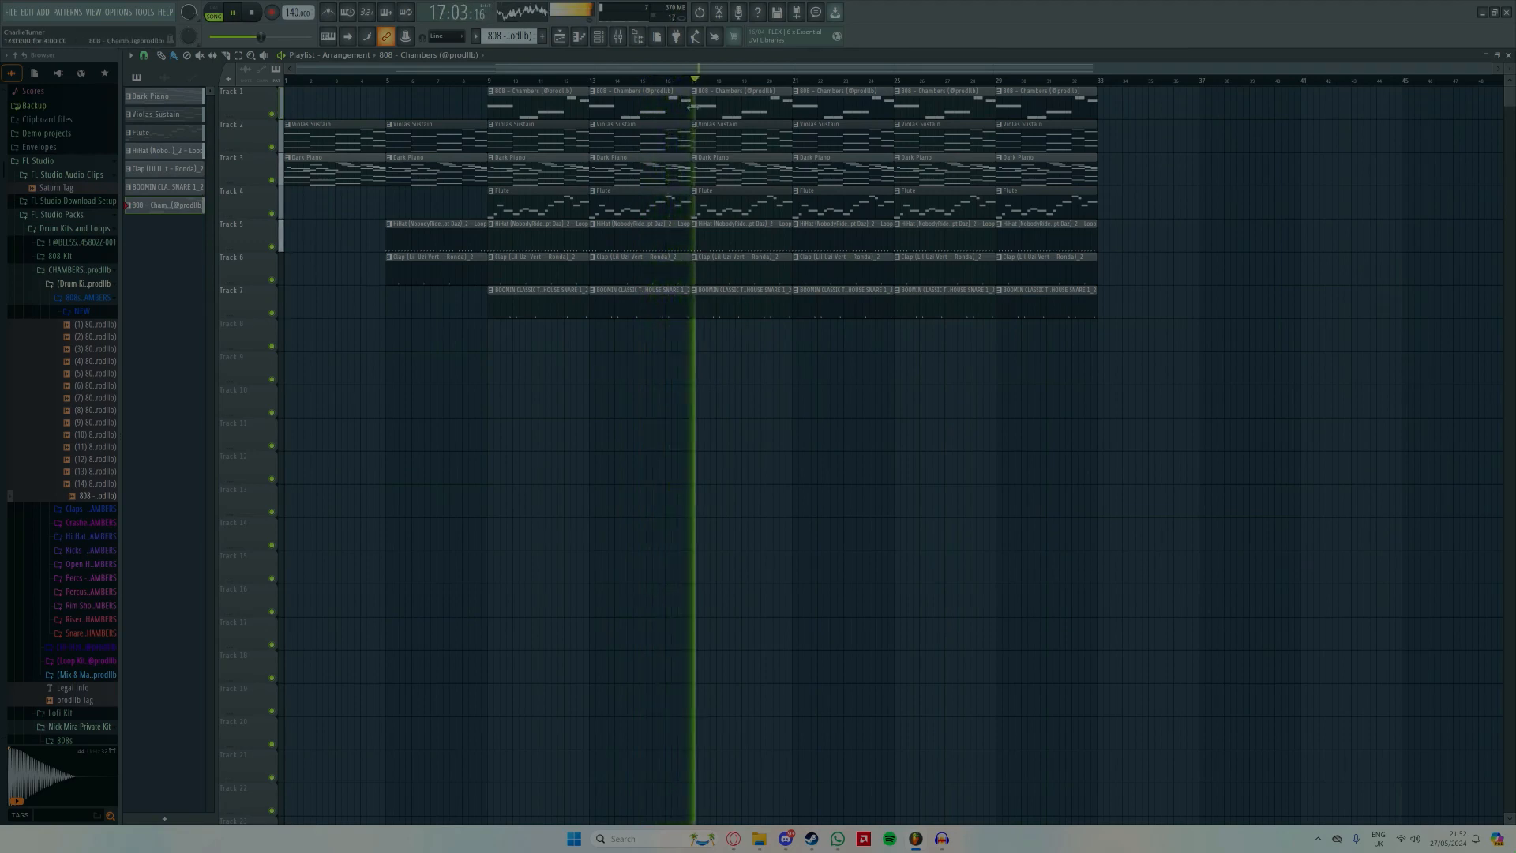
{"action": "key", "text": "space"}
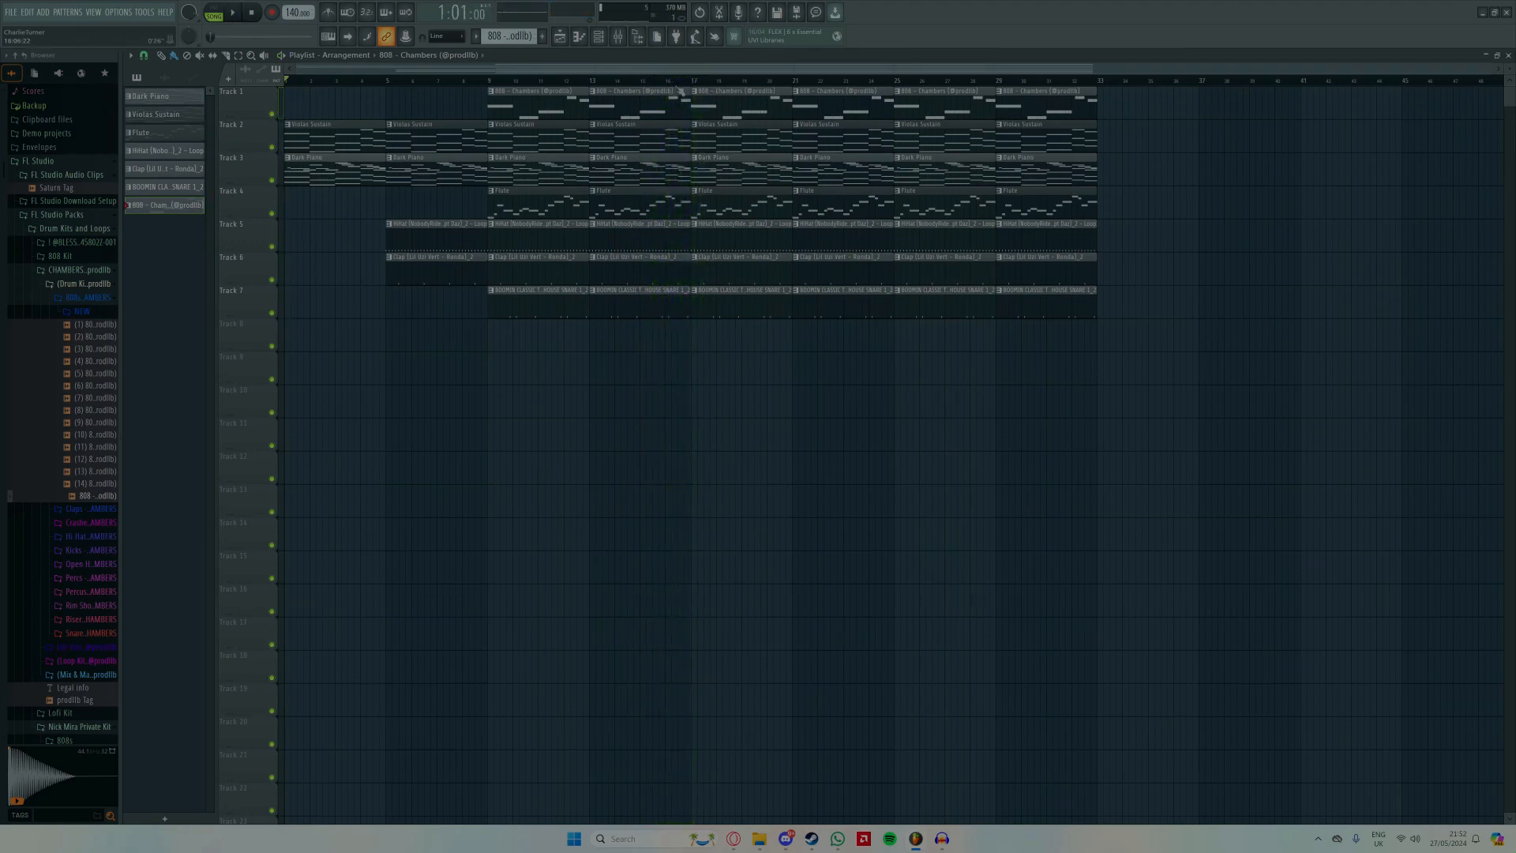
Step: Mark bars 9 to 16 as a time selection, clear it, and place the playhead near the end of bar 16
{"action": "left_click_drag", "start_coordinate": [287, 80], "coordinate": [695, 106]}
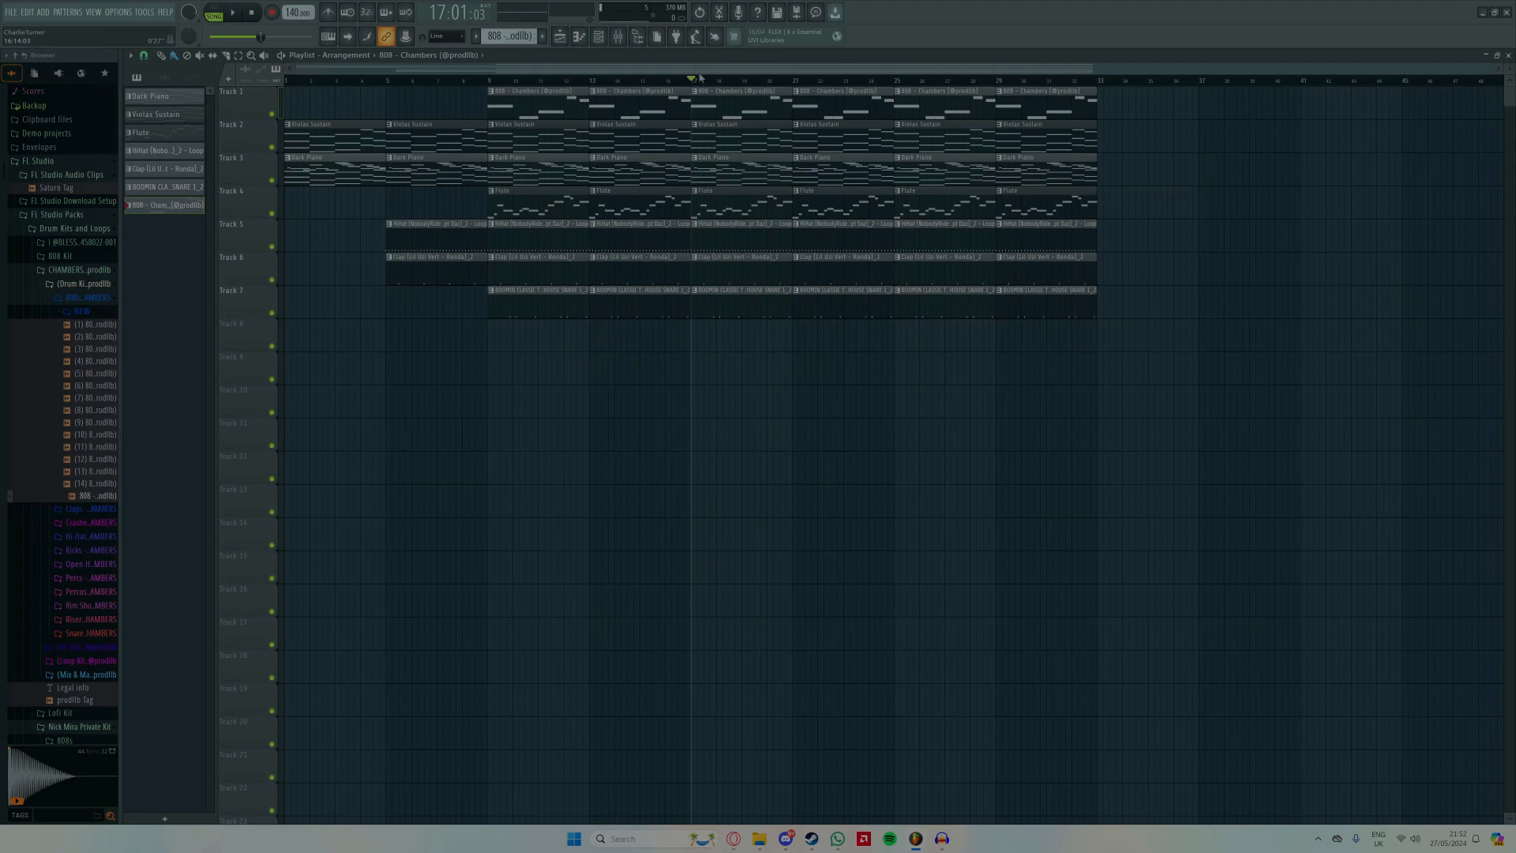
{"action": "left_click_drag", "start_coordinate": [483, 84], "coordinate": [687, 109]}
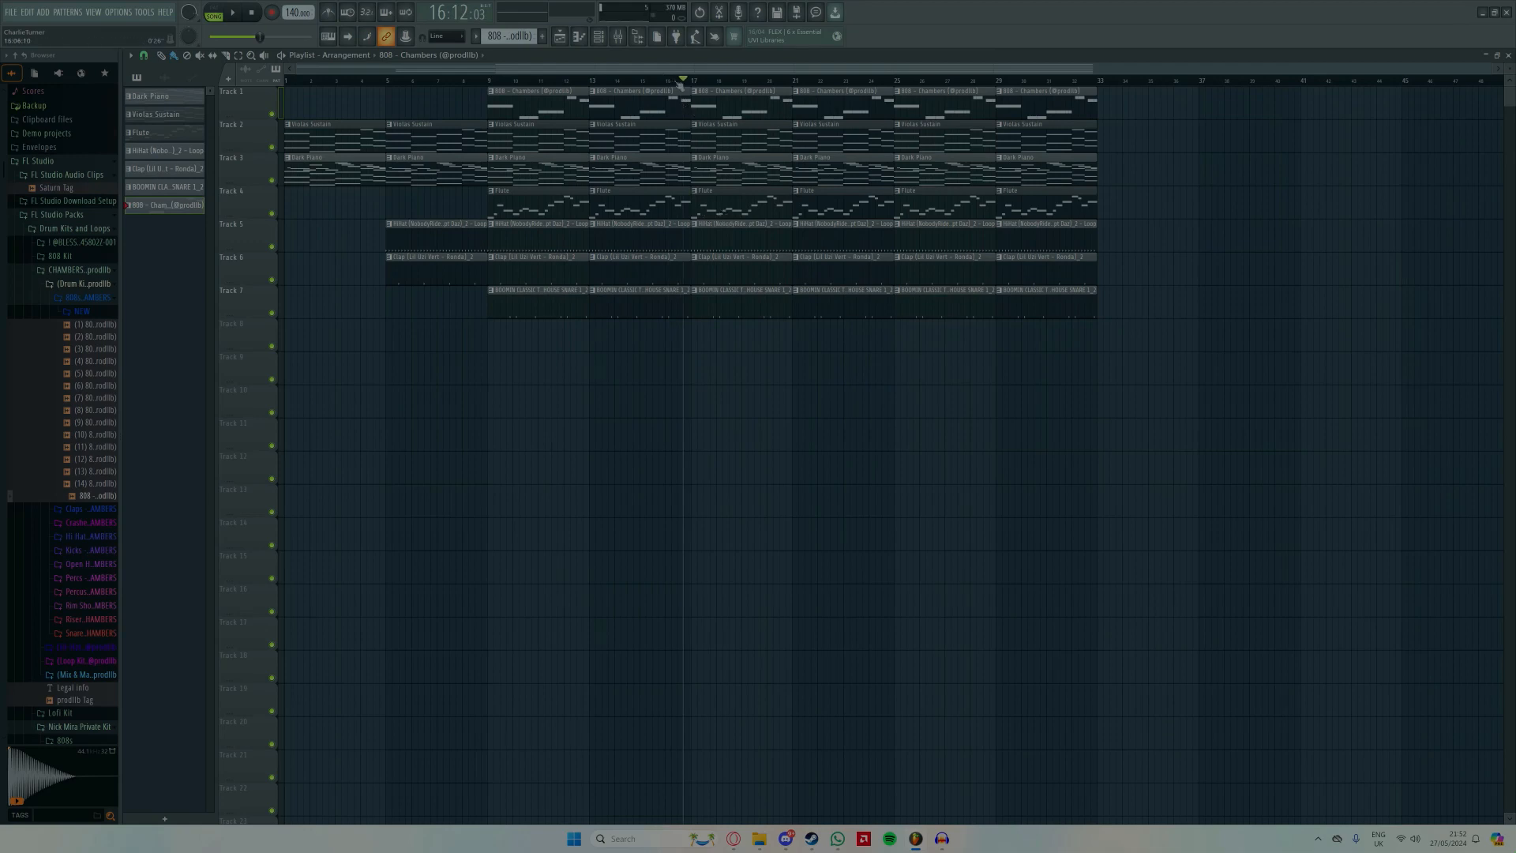
{"action": "left_click_drag", "start_coordinate": [489, 93], "coordinate": [696, 102]}
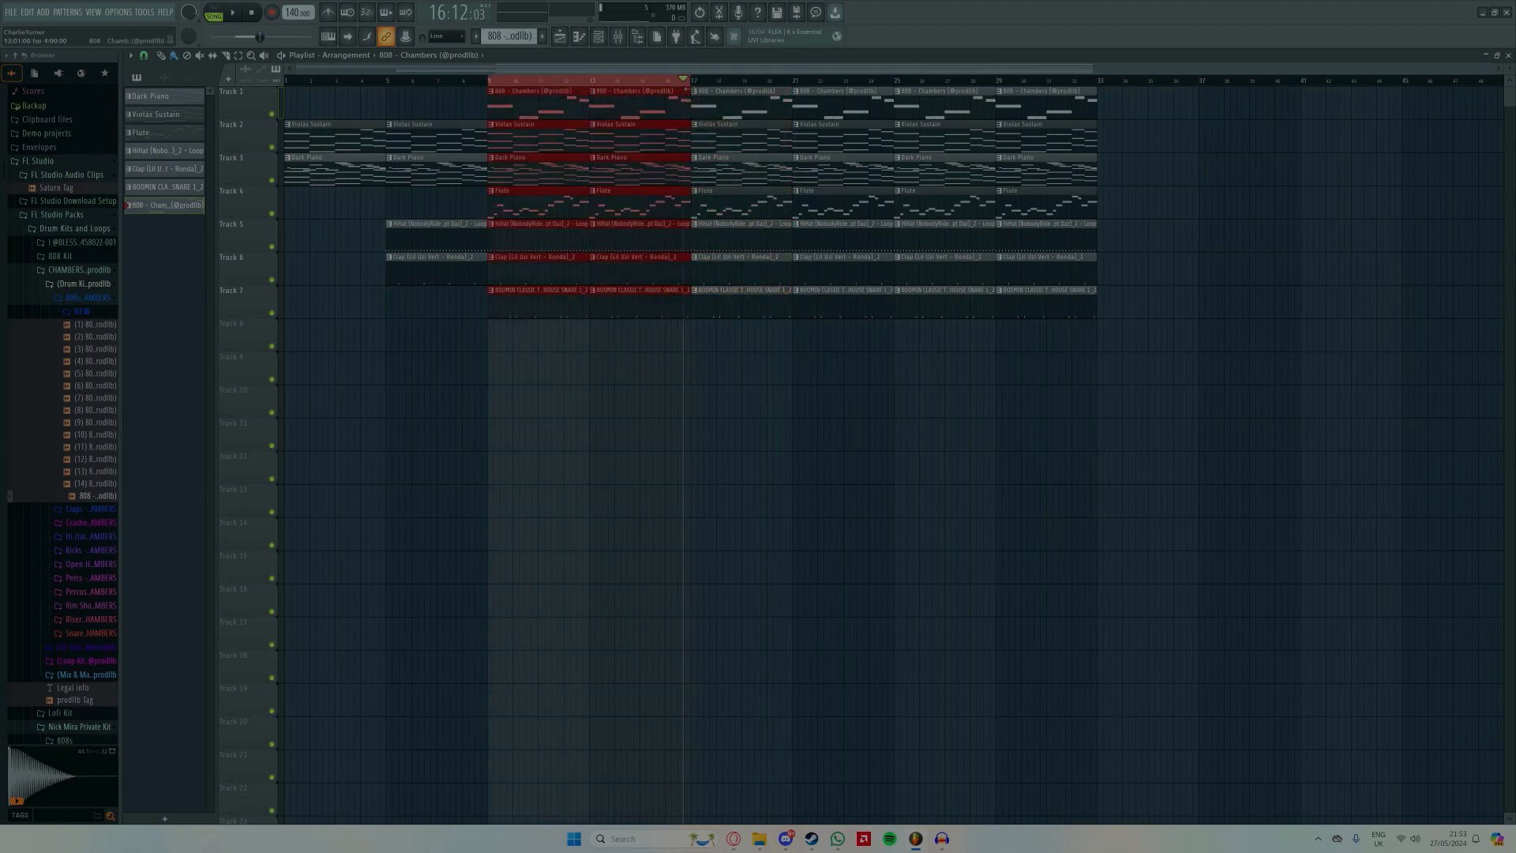
{"action": "left_click", "coordinate": [684, 82]}
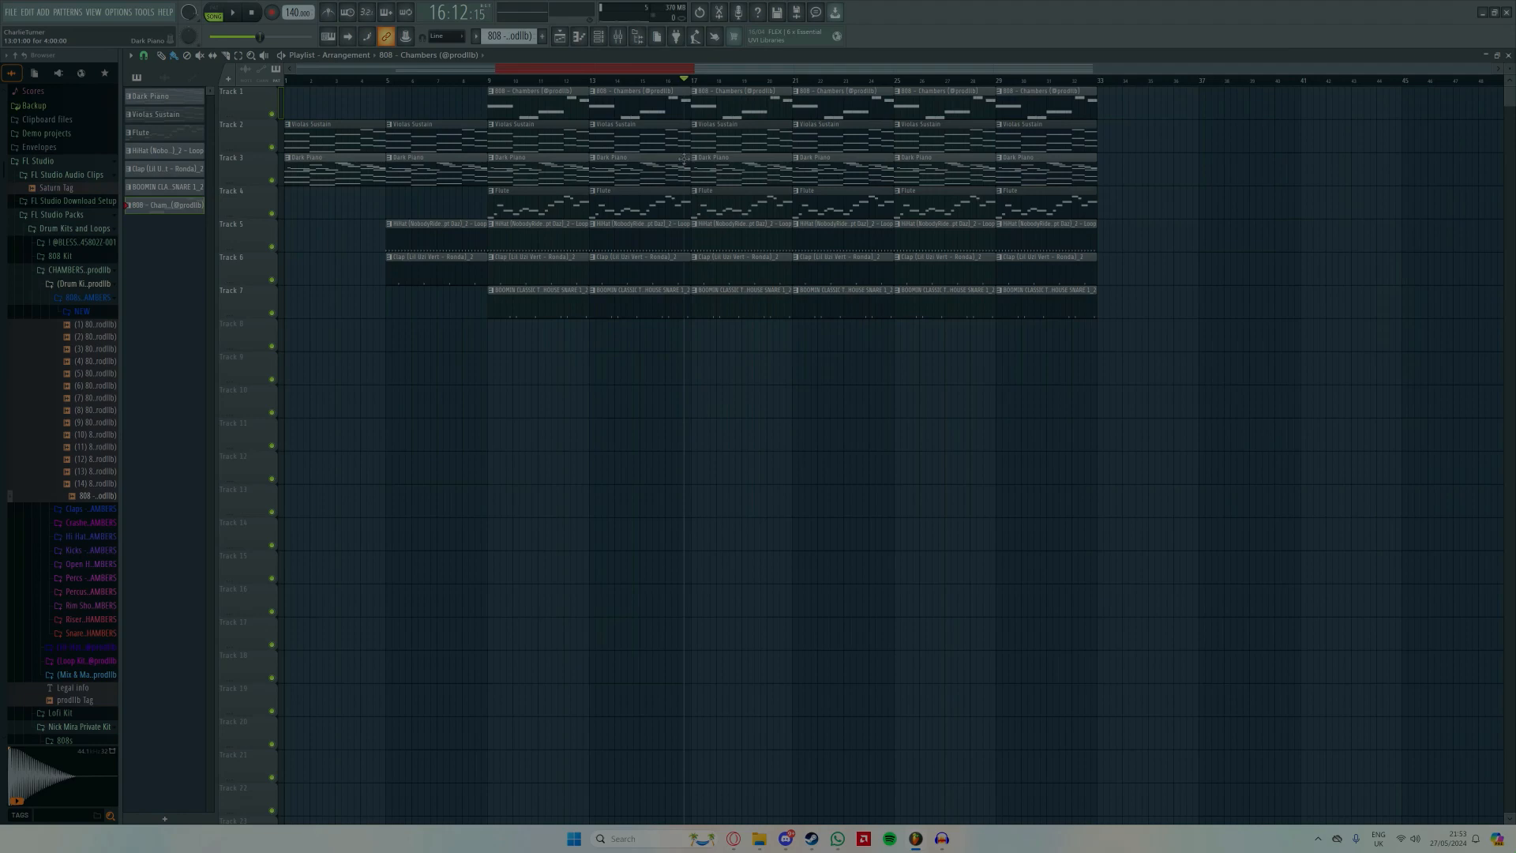
Step: Delete the flute and Dark Piano clips from bars 17 to 20 and play from late in bar 16
{"action": "right_click", "coordinate": [736, 207]}
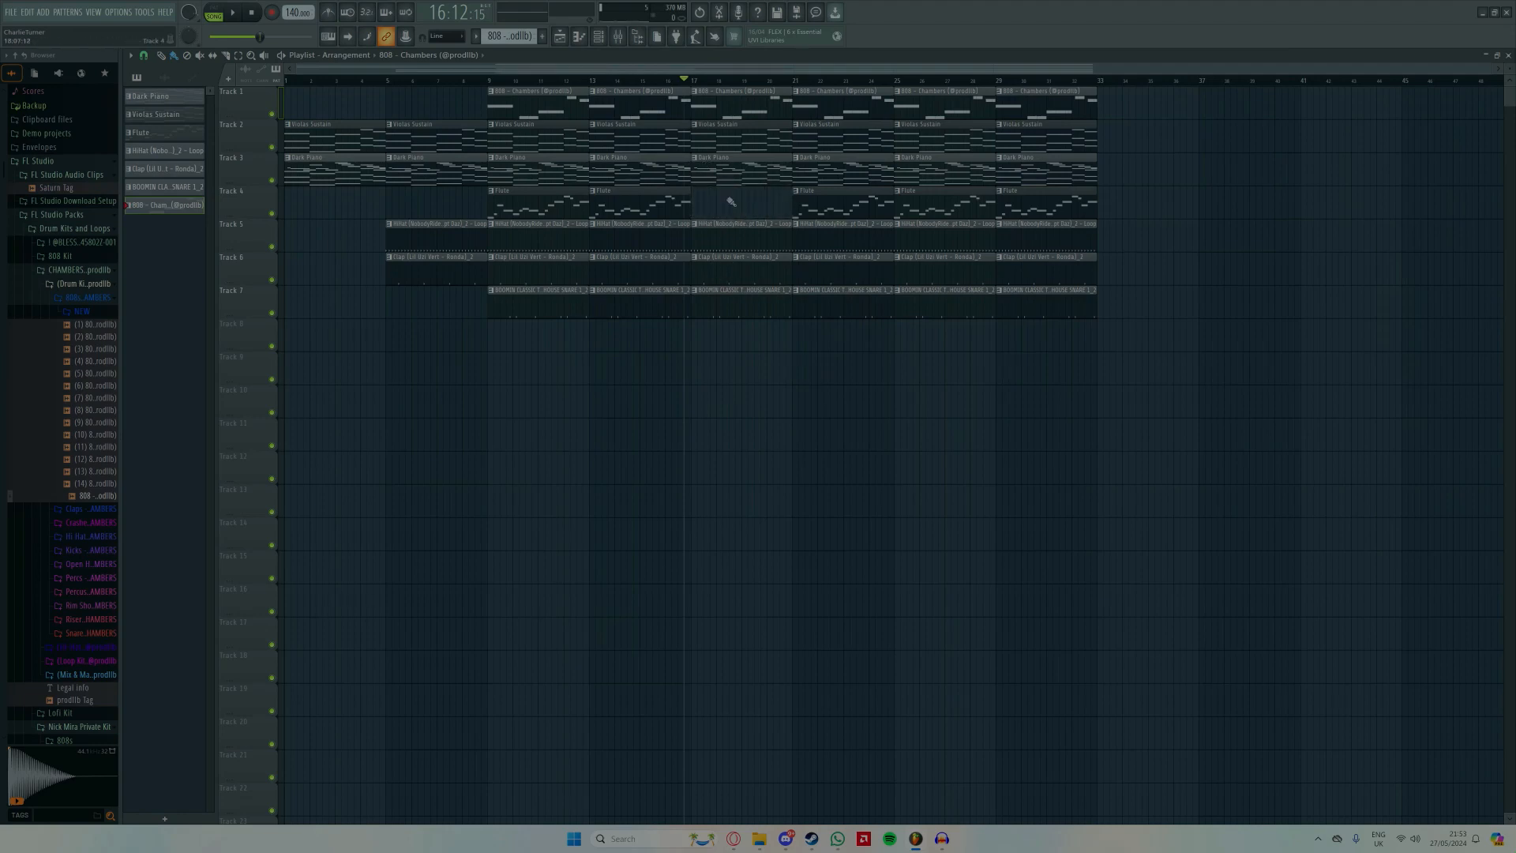
{"action": "right_click", "coordinate": [729, 195]}
{"action": "key", "text": "space"}
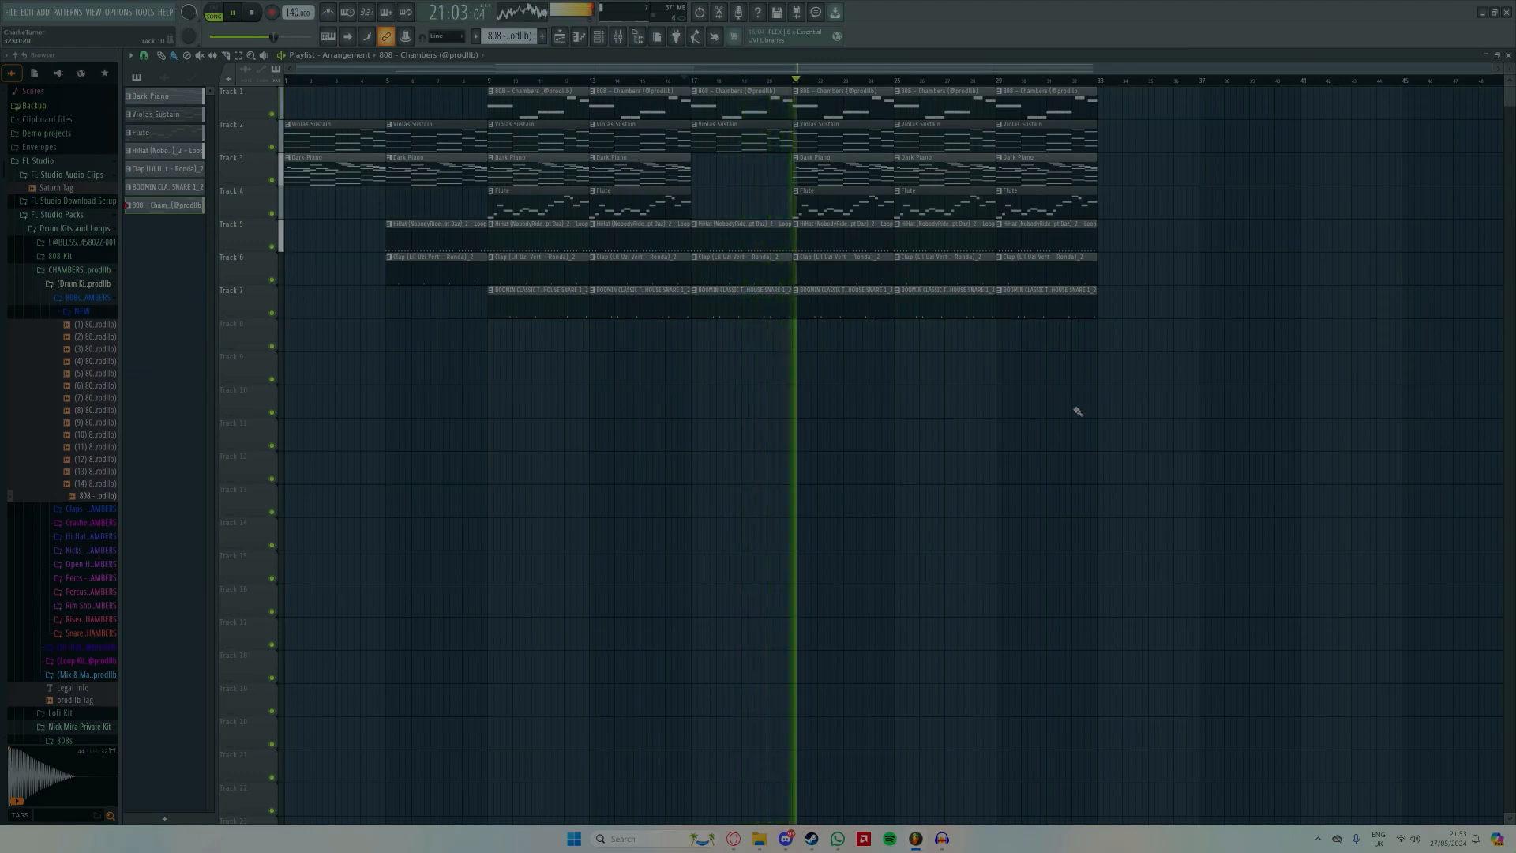
Step: Delete the Dark Piano clips from bars 21 to 32 and the flute clip from bars 21 to 24
{"action": "right_click", "coordinate": [869, 172]}
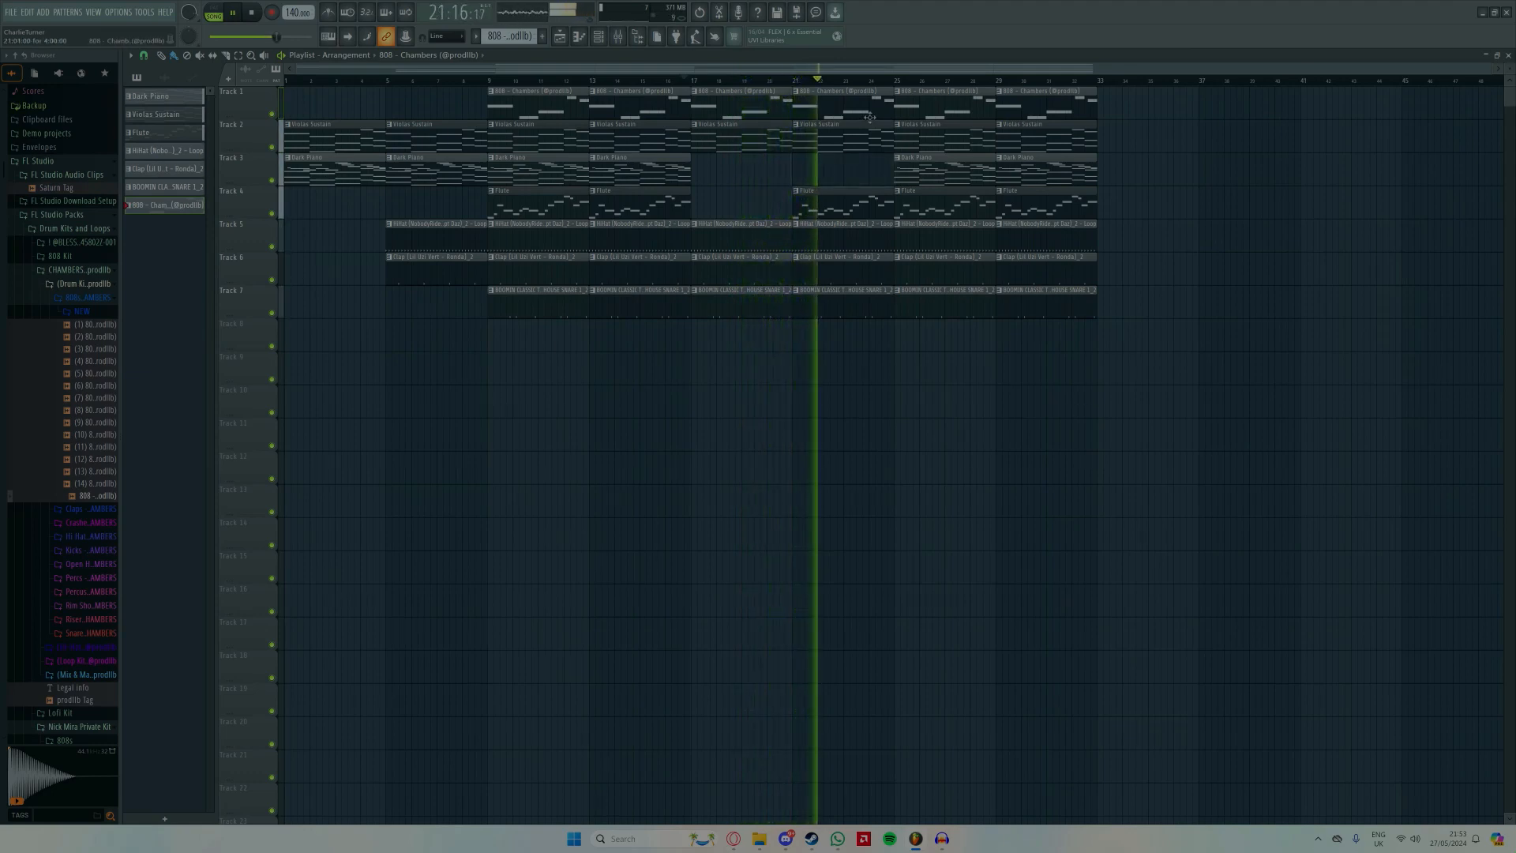
{"action": "right_click", "coordinate": [850, 210]}
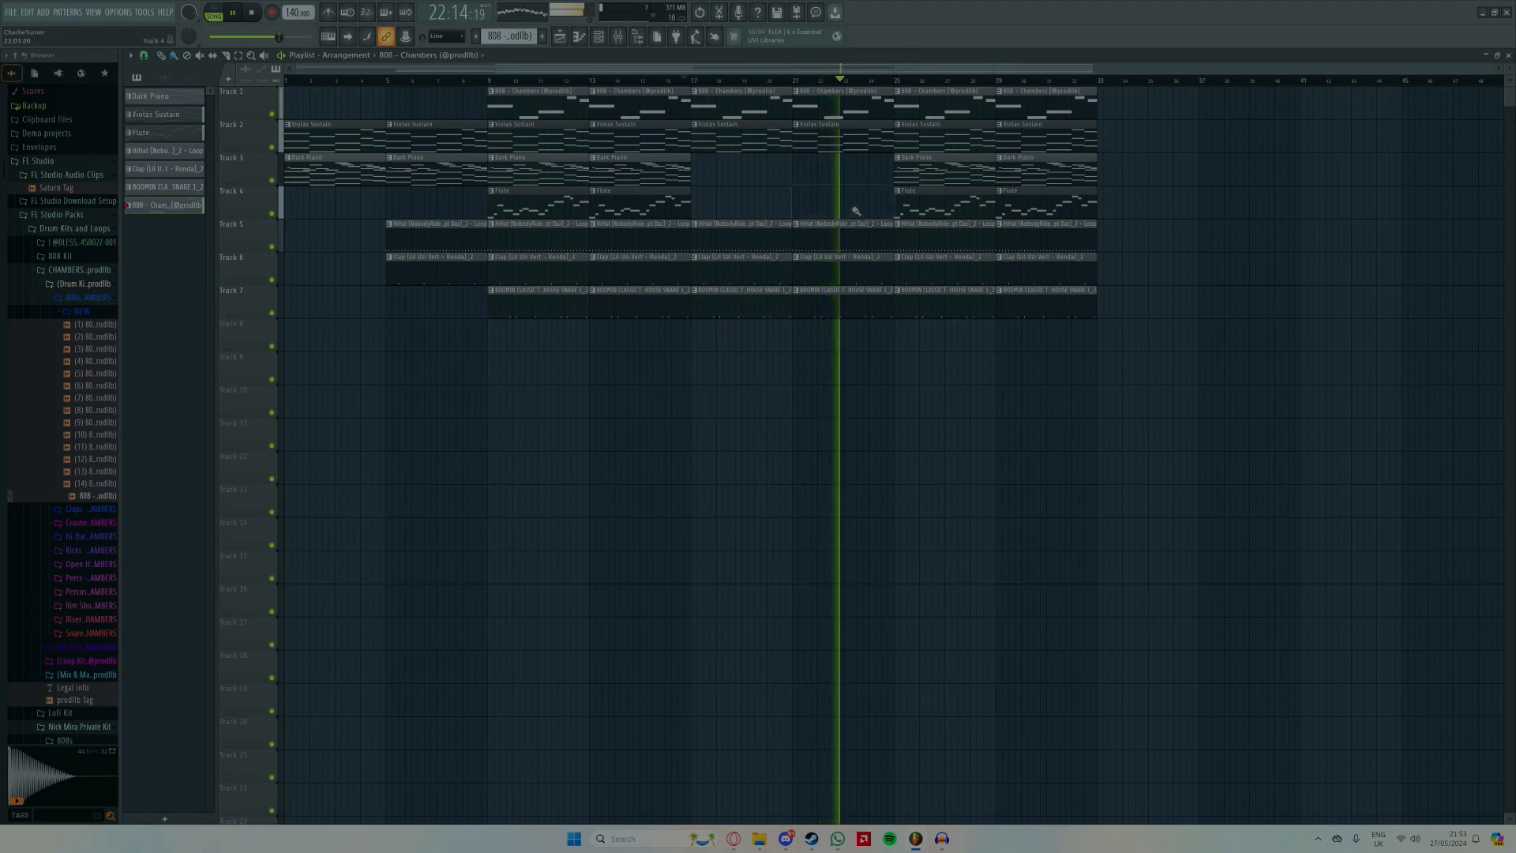
{"action": "right_click", "coordinate": [947, 172]}
{"action": "right_click", "coordinate": [1082, 171]}
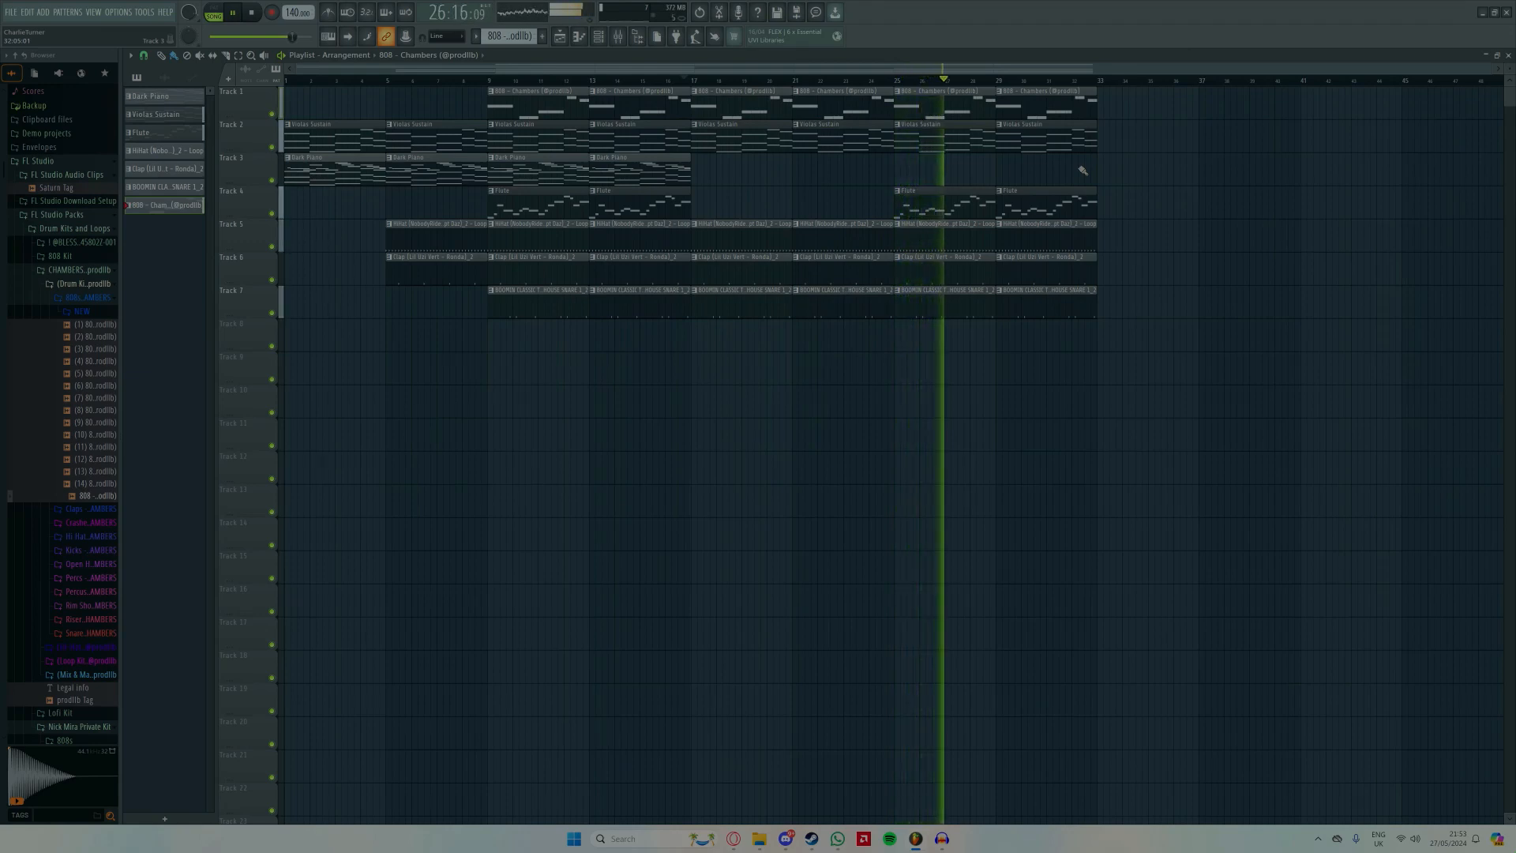
Step: Select the entire 32-bar arrangement and duplicate it directly after itself, starting at bar 33
{"action": "left_click", "coordinate": [144, 55]}
{"action": "left_click", "coordinate": [147, 72]}
{"action": "left_click_drag", "start_coordinate": [311, 207], "coordinate": [438, 137]}
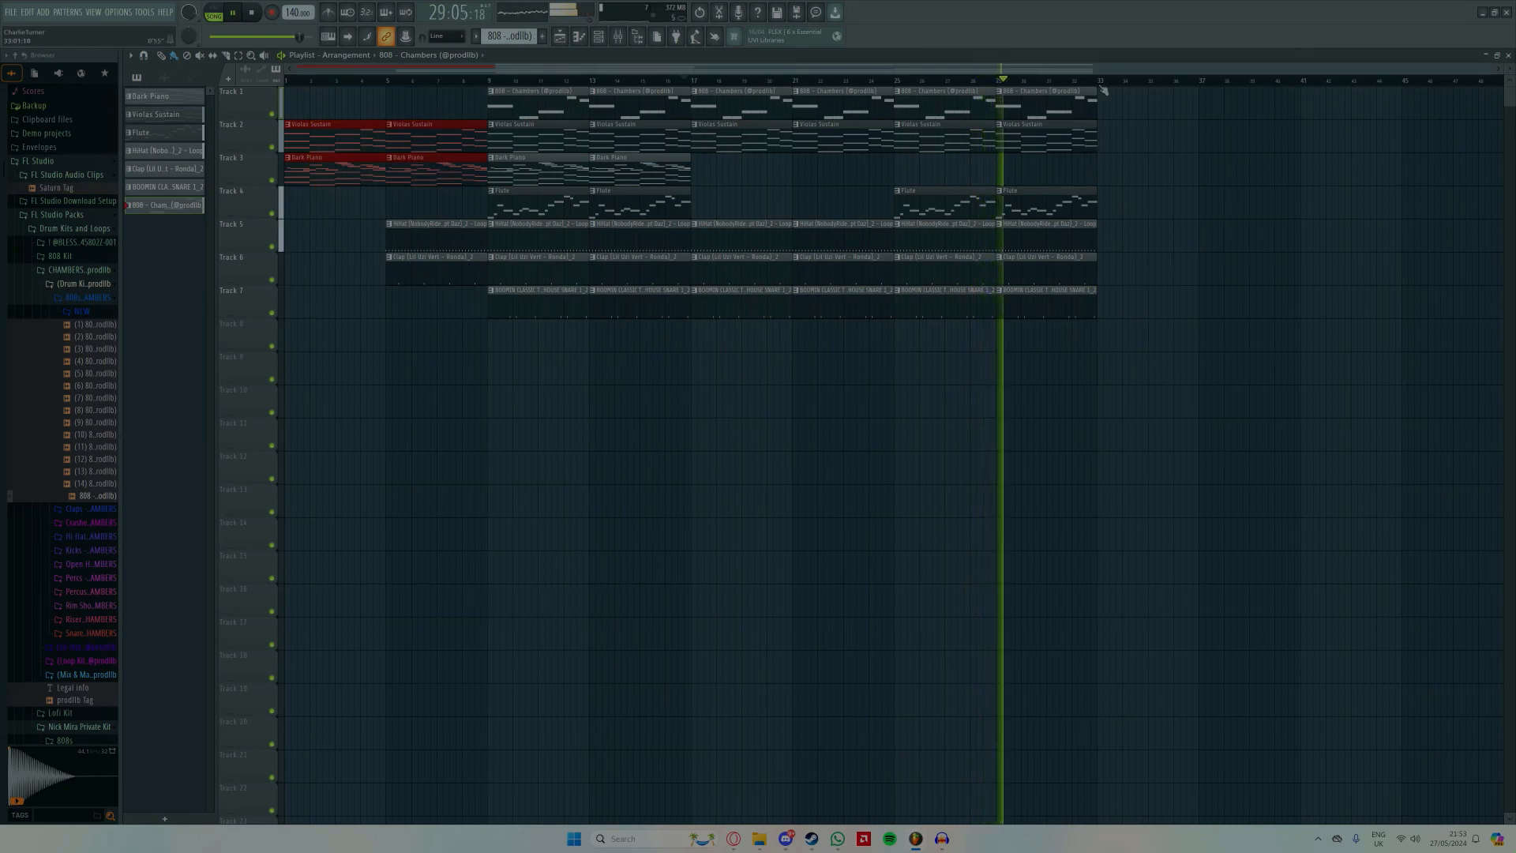
{"action": "key", "text": "ctrl+a"}
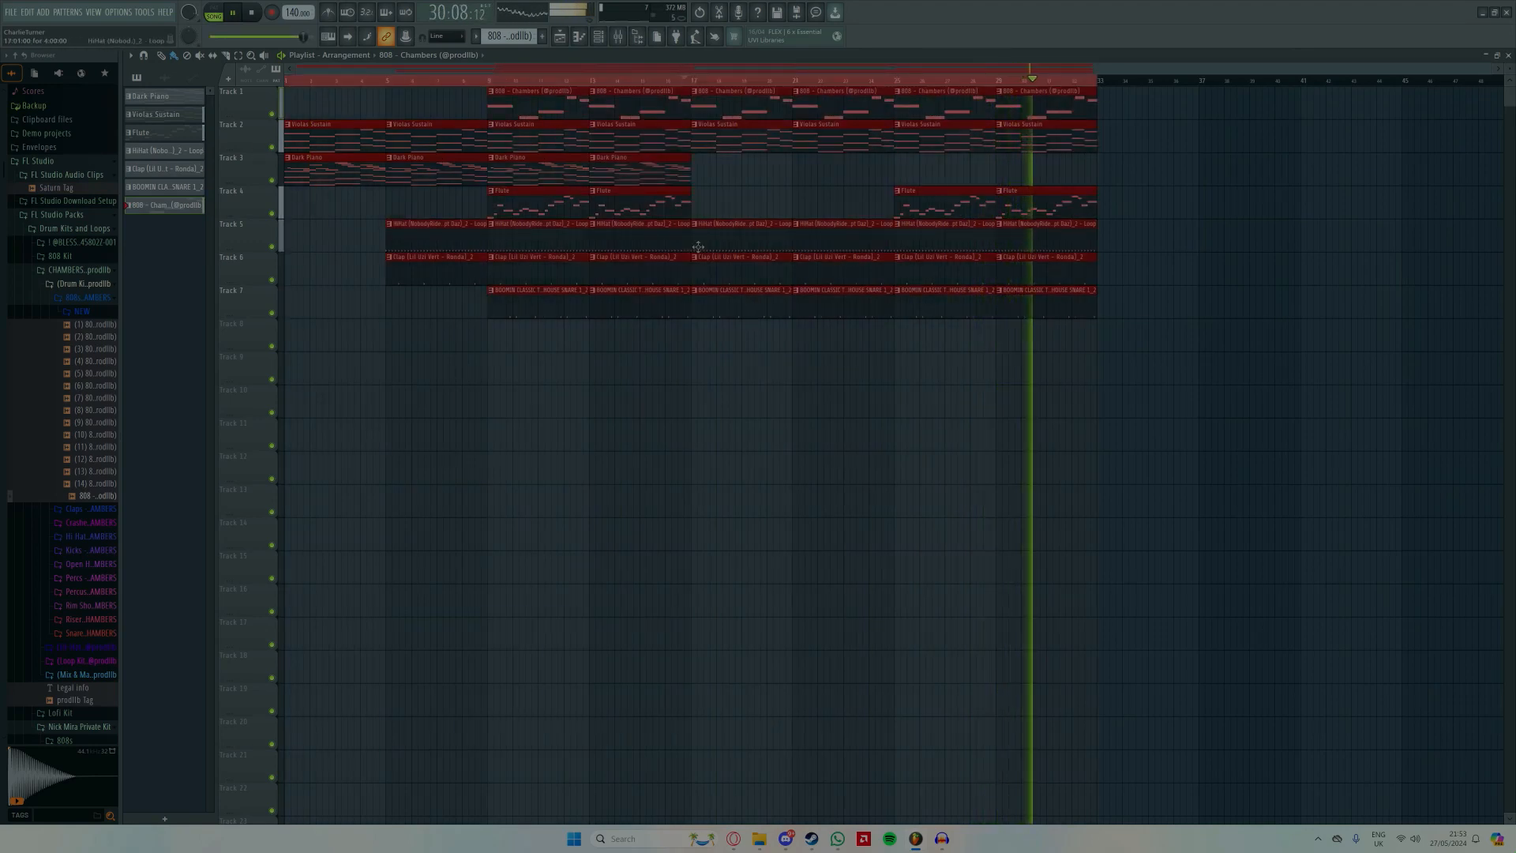
{"action": "key", "text": "ctrl+b"}
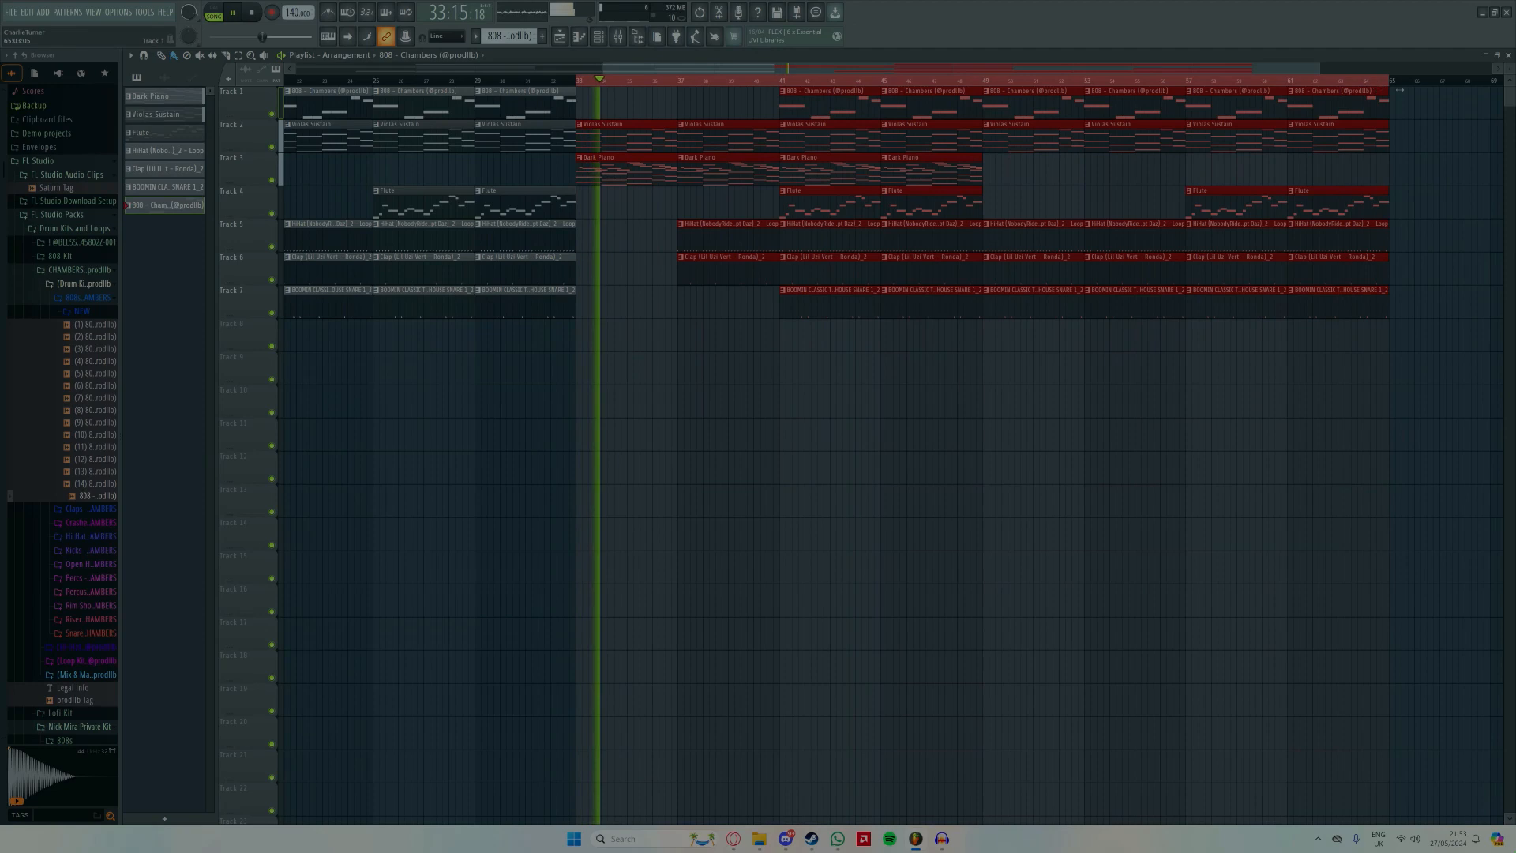
Step: Delete the two violas clips from bars 33 to 40, clear the clip selection, and listen into bar 42
{"action": "right_click", "coordinate": [625, 141]}
{"action": "right_click", "coordinate": [694, 141]}
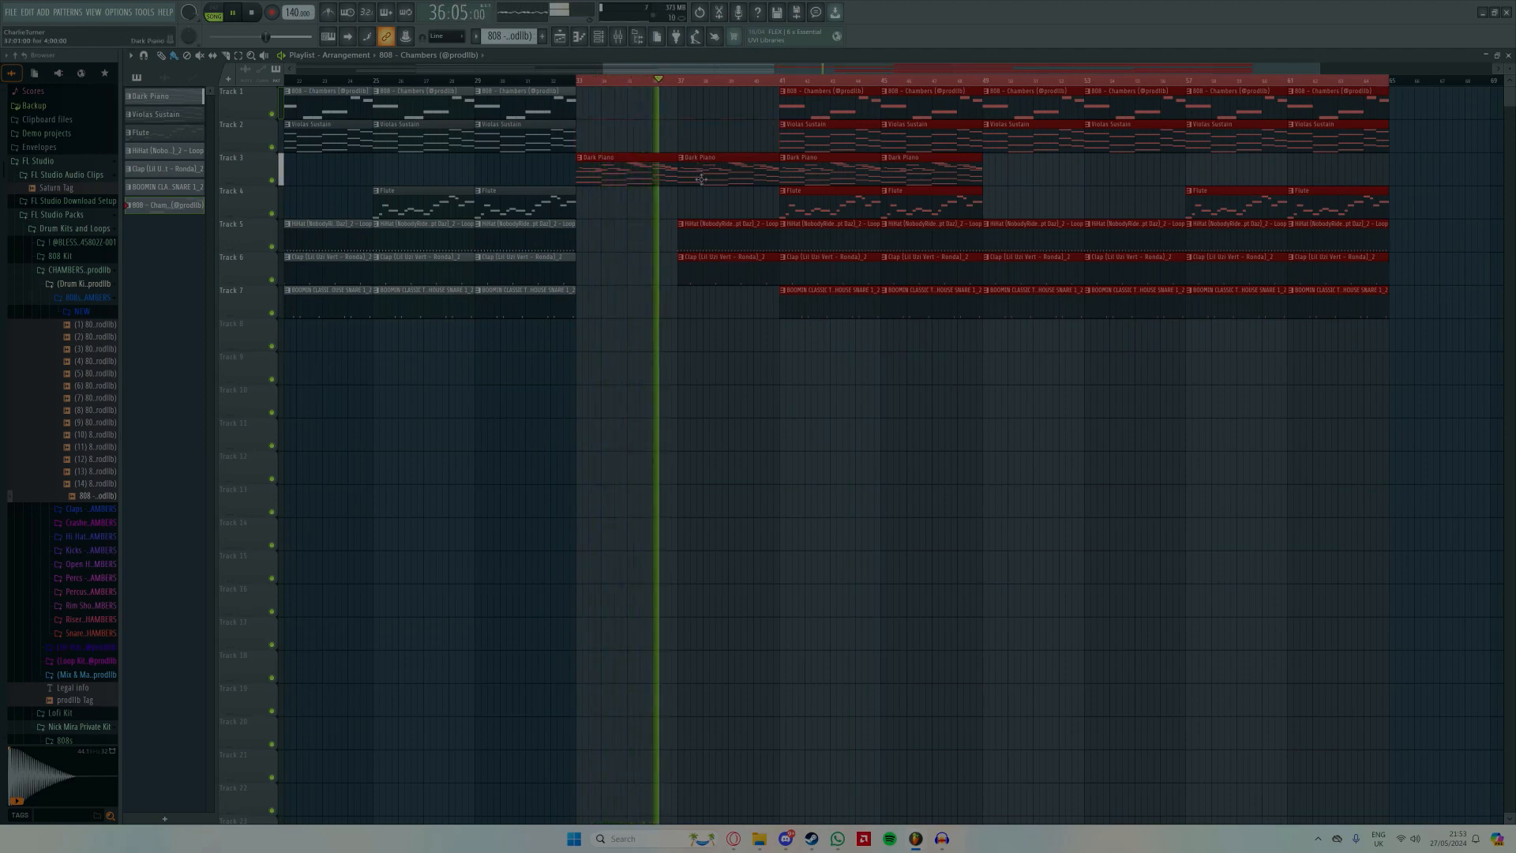
{"action": "left_click", "coordinate": [732, 212], "text": "ctrl"}
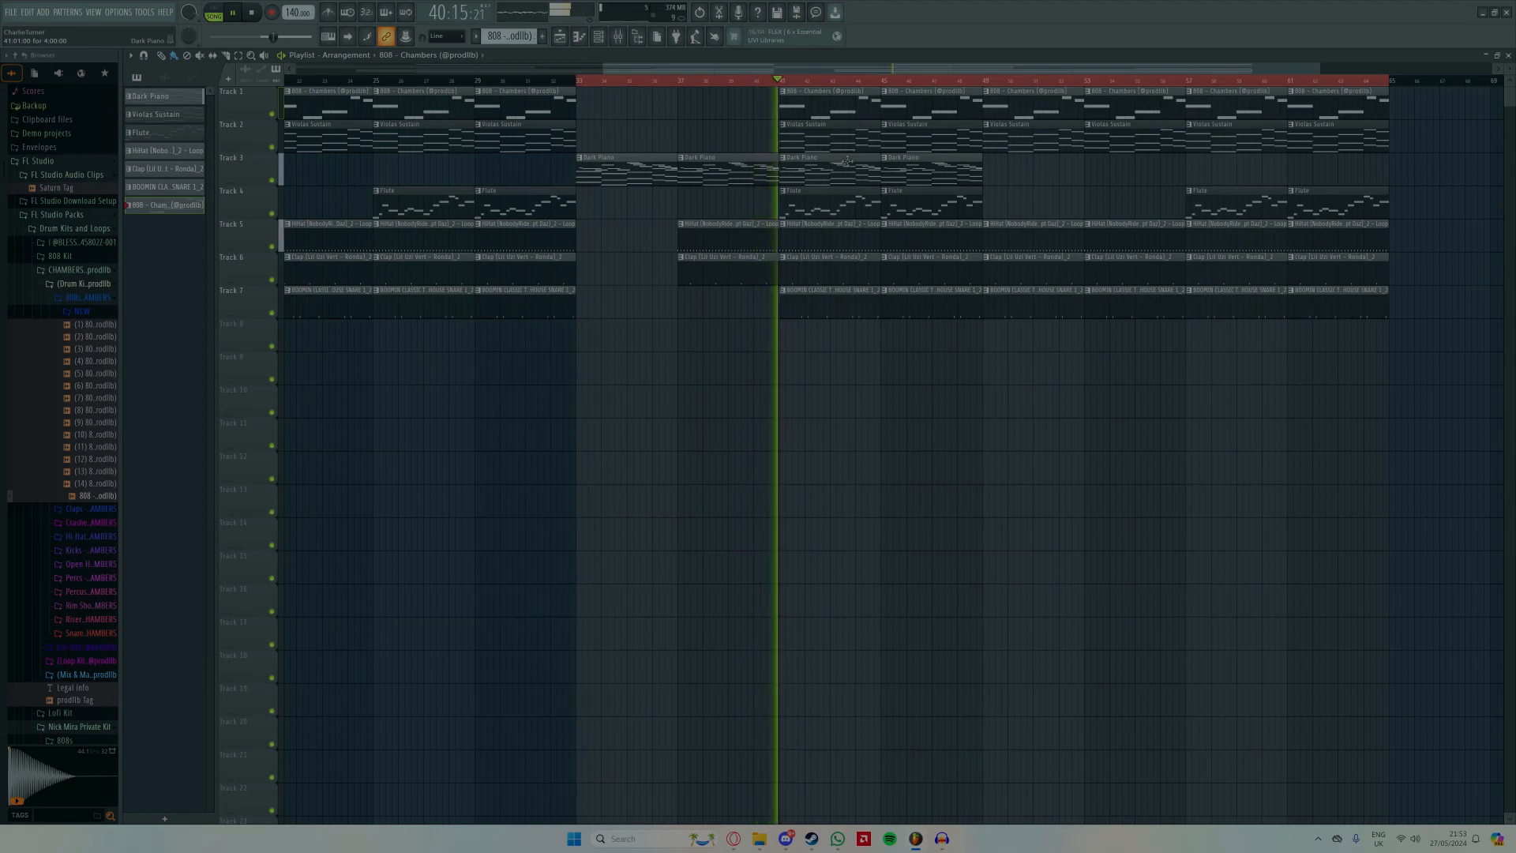
{"action": "scroll", "coordinate": [827, 269], "scroll_direction": "down", "scroll_amount": 3}
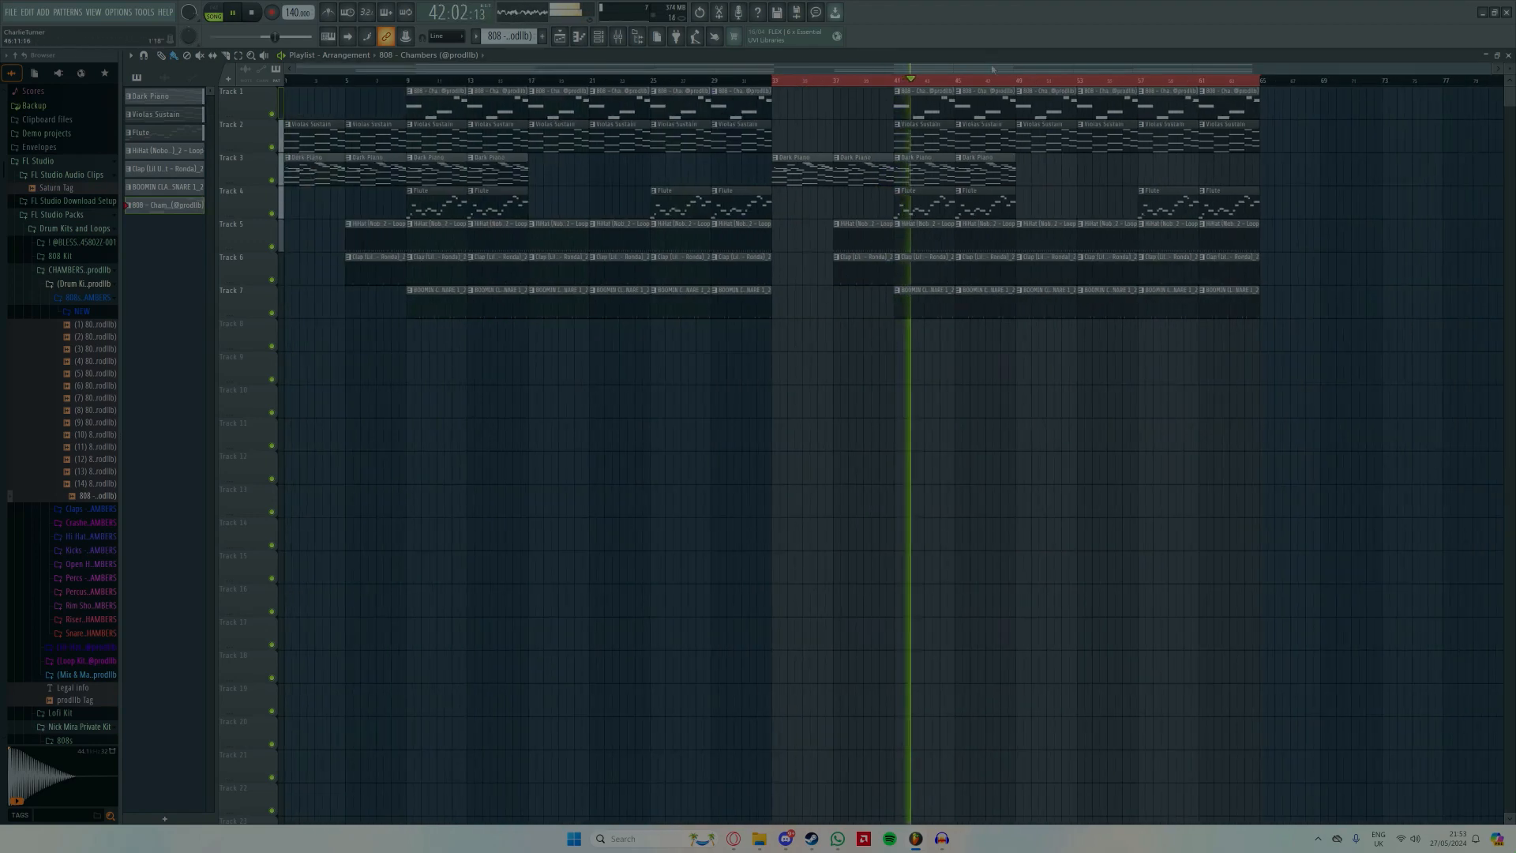
{"action": "key", "text": "space"}
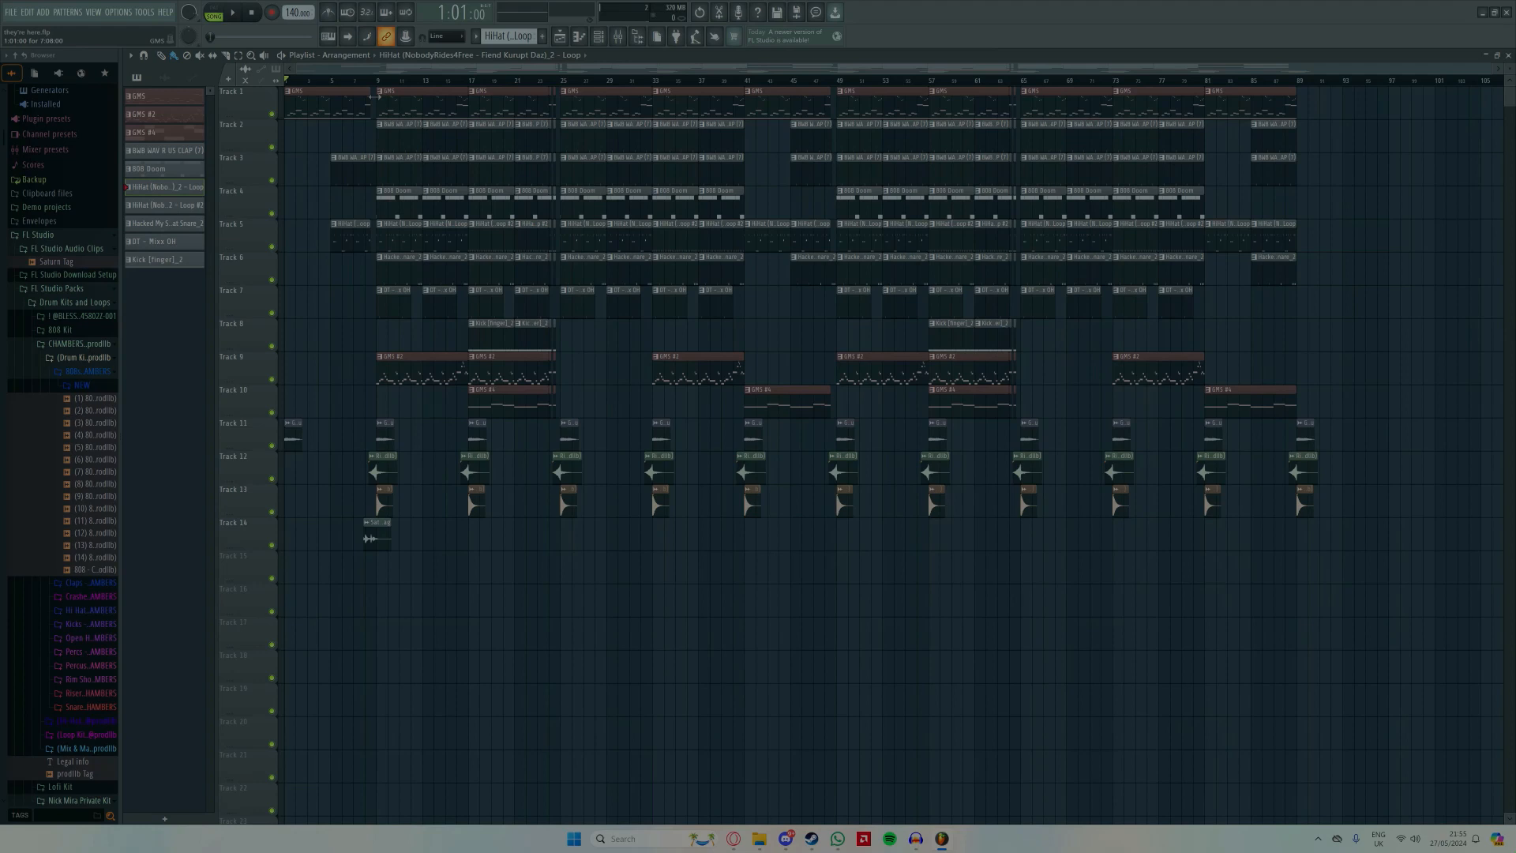
Step: Highlight bars 9 to 24 in the finished example project's playlist, clear the selection, and move the playhead to bar 8
{"action": "left_click_drag", "start_coordinate": [380, 81], "coordinate": [556, 82]}
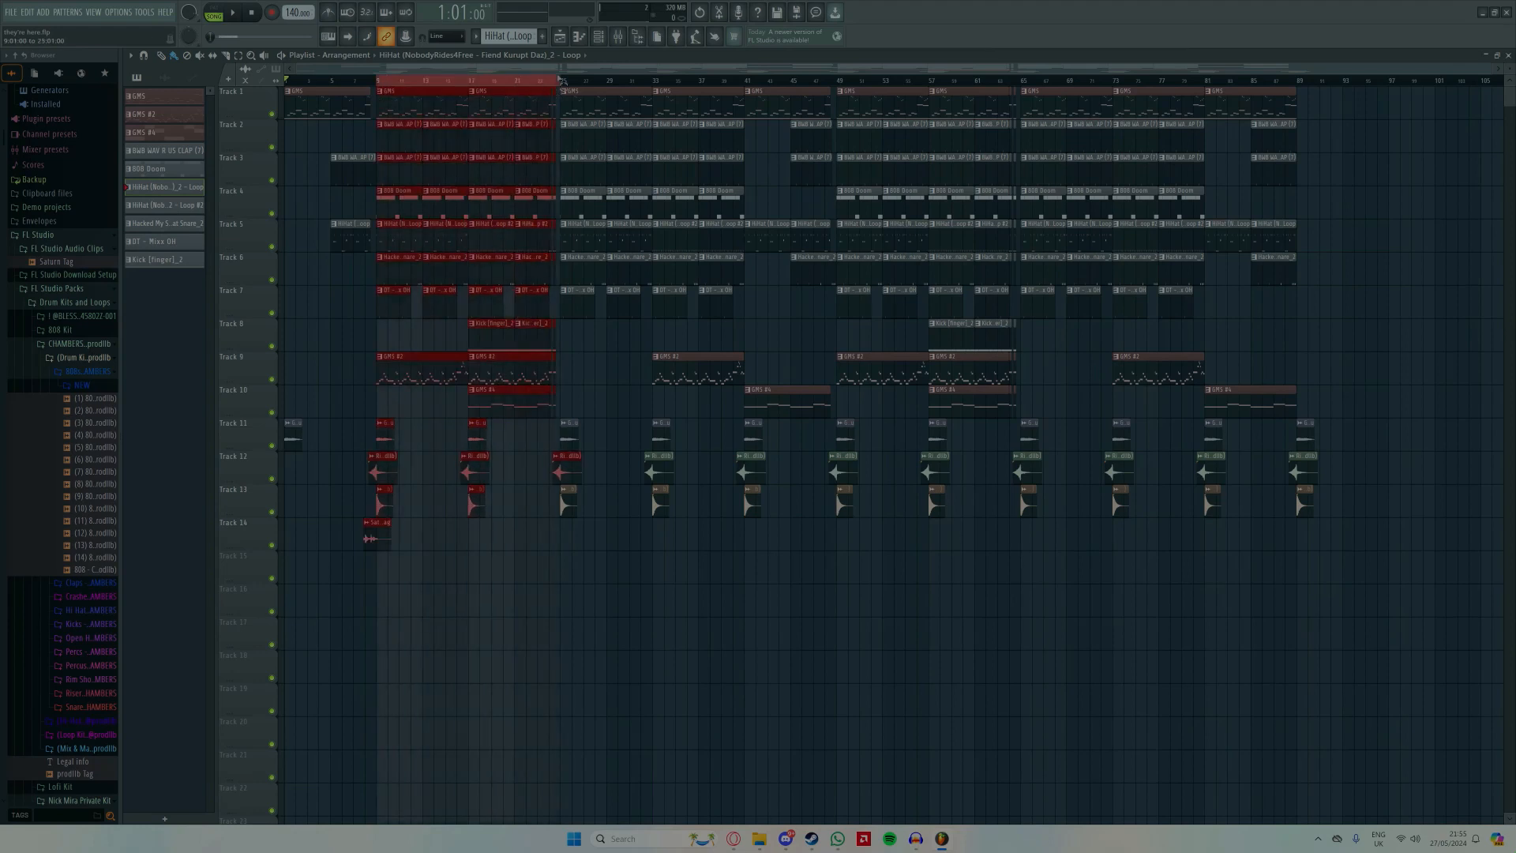
{"action": "mouse_move", "coordinate": [556, 81]}
{"action": "left_mouse_down"}
{"action": "mouse_move", "coordinate": [471, 91]}
{"action": "mouse_move", "coordinate": [567, 93]}
{"action": "left_mouse_up"}
{"action": "left_click", "coordinate": [722, 83]}
{"action": "left_click", "coordinate": [725, 85]}
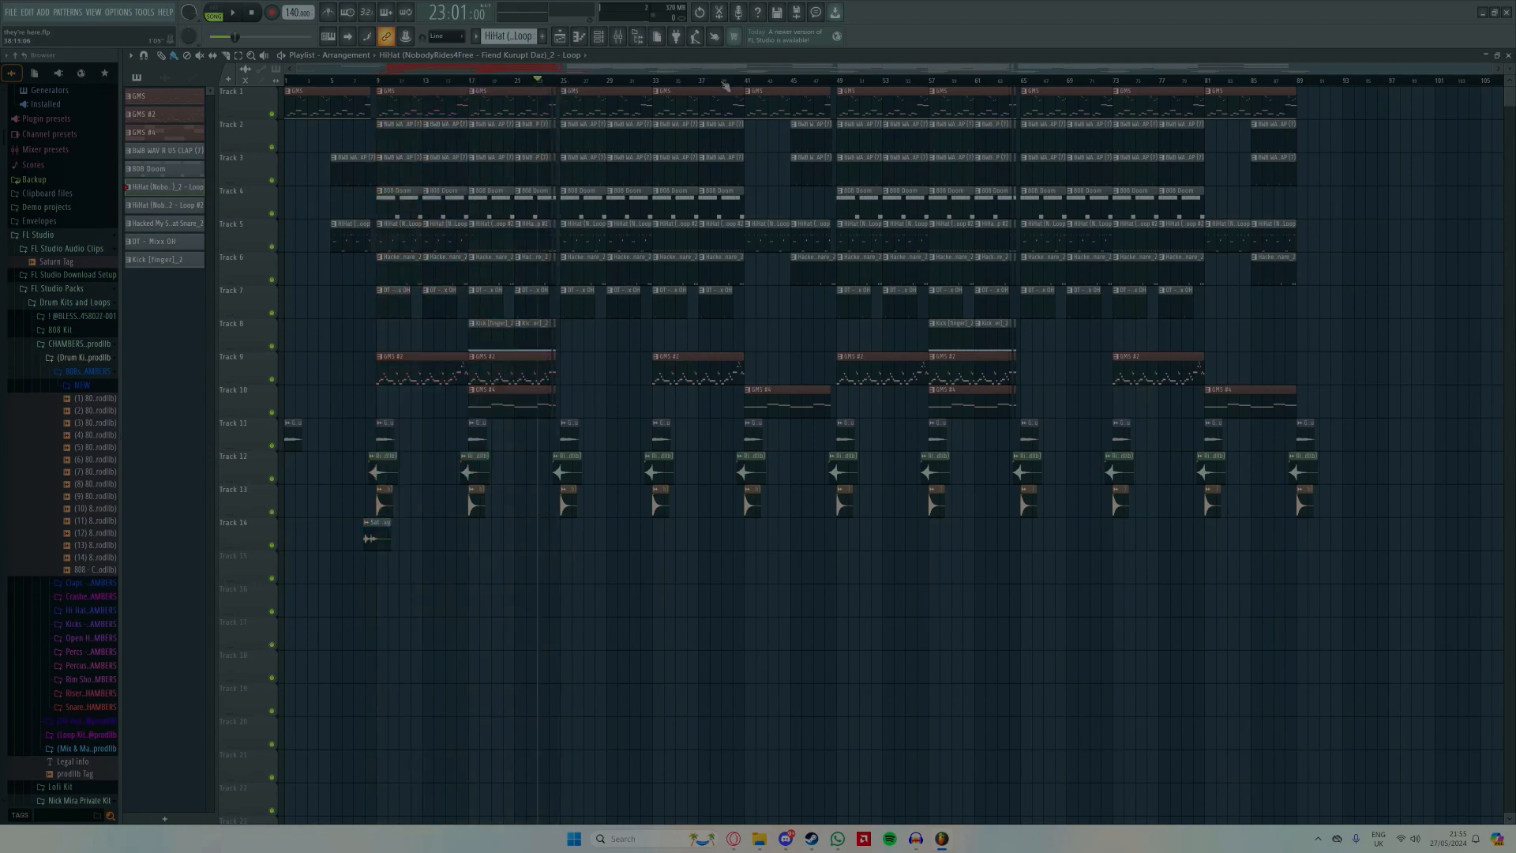
{"action": "left_click_drag", "start_coordinate": [544, 83], "coordinate": [365, 116]}
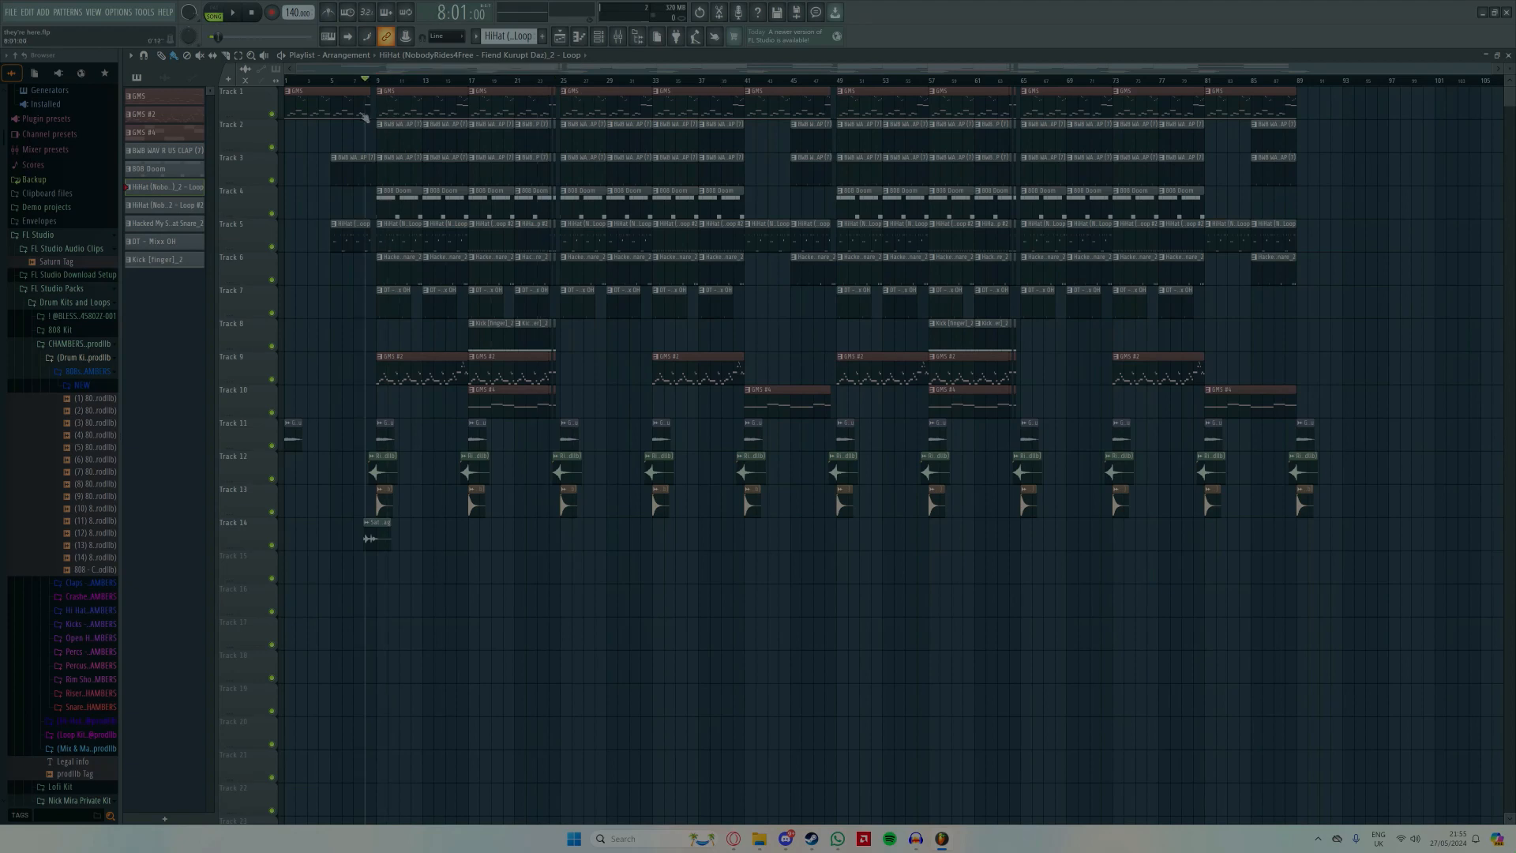
Step: Examine the clip layout of the example arrangement up close and as a whole, and return the playhead to bar 1
{"action": "scroll", "coordinate": [358, 115], "scroll_direction": "up", "scroll_amount": 3}
{"action": "scroll", "coordinate": [360, 118], "scroll_direction": "up", "scroll_amount": 2}
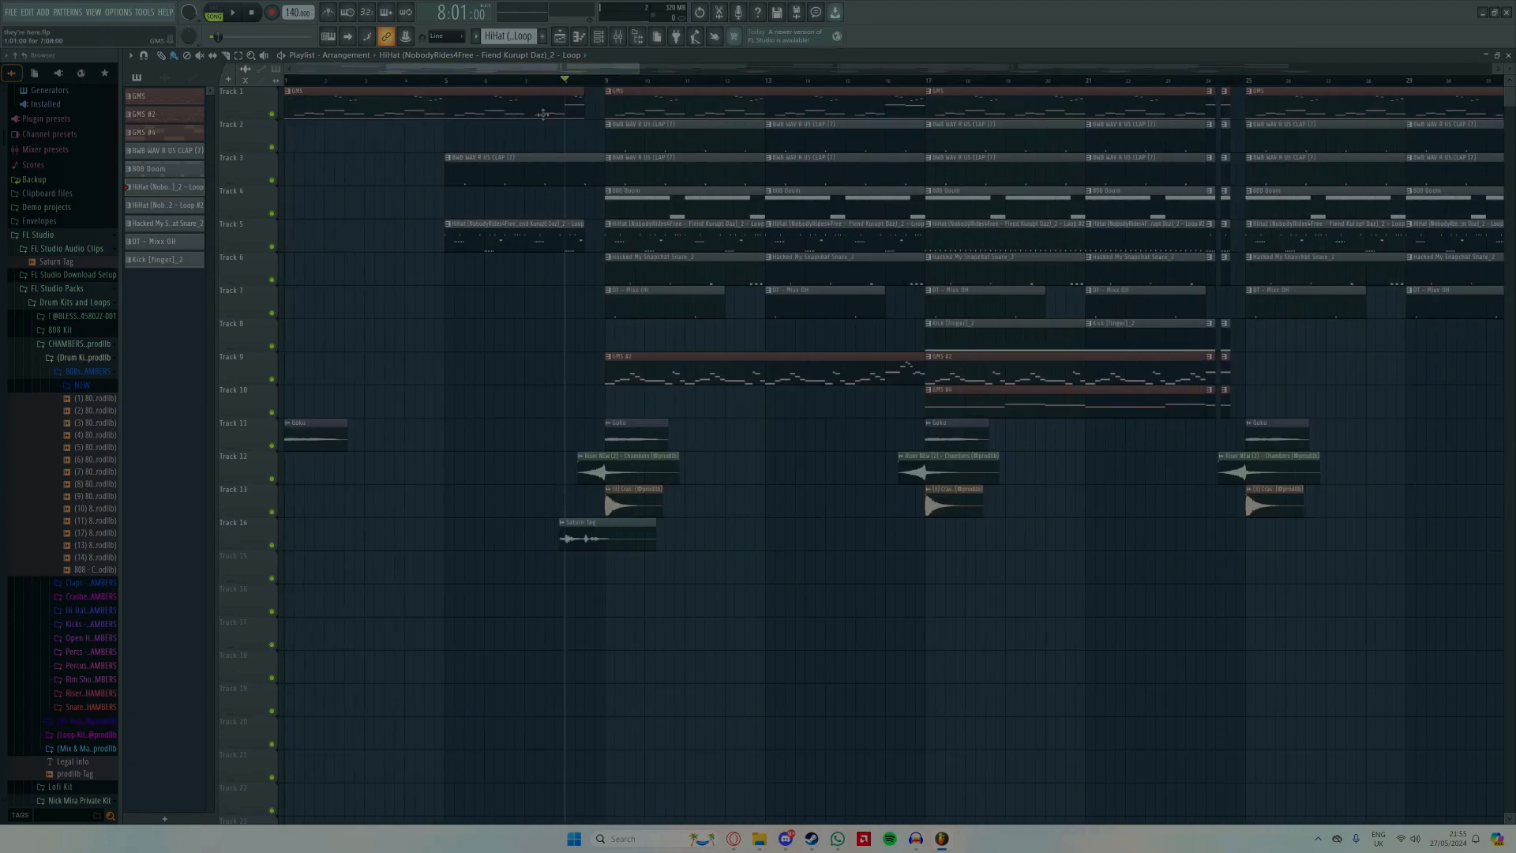
{"action": "scroll", "coordinate": [466, 197], "scroll_direction": "down", "scroll_amount": 2}
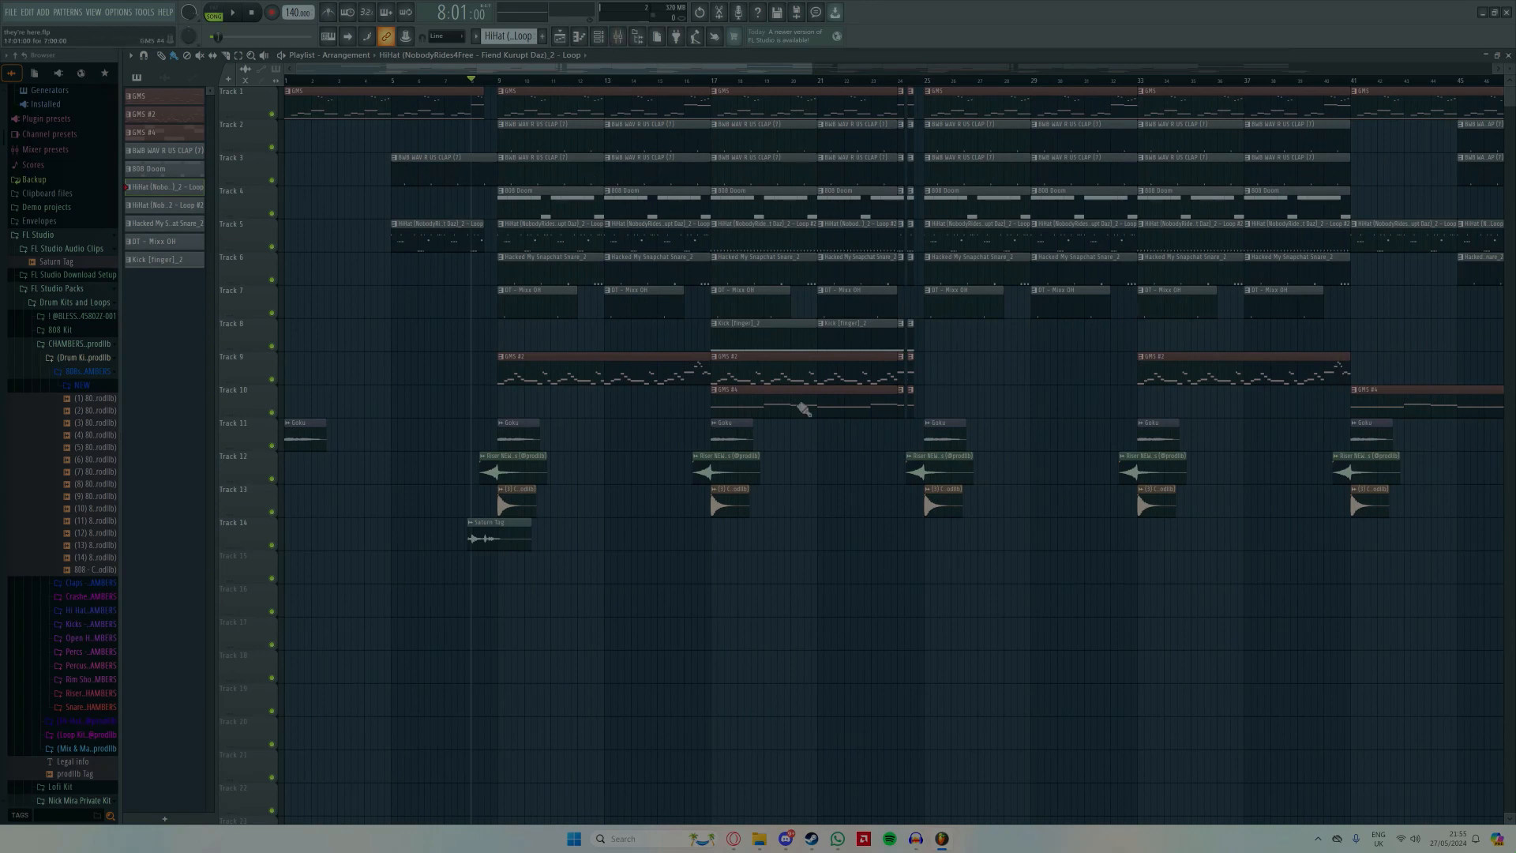
{"action": "scroll", "coordinate": [797, 389], "scroll_direction": "down", "scroll_amount": 2}
{"action": "scroll", "coordinate": [777, 238], "scroll_direction": "down", "scroll_amount": 2}
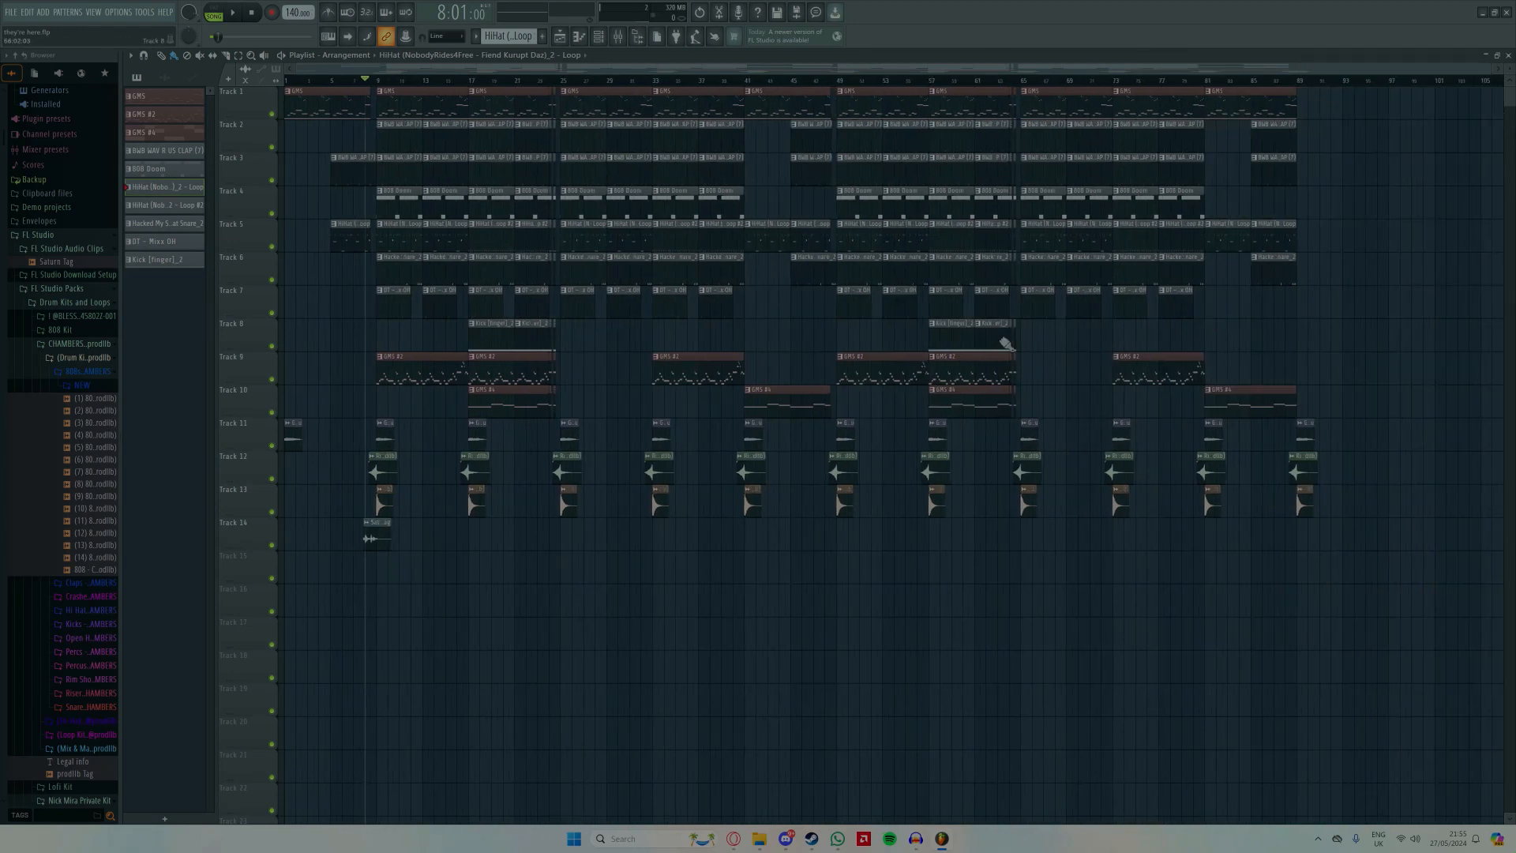
{"action": "scroll", "coordinate": [288, 203], "scroll_direction": "up", "scroll_amount": 5}
{"action": "left_click_drag", "start_coordinate": [560, 80], "coordinate": [68, 125]}
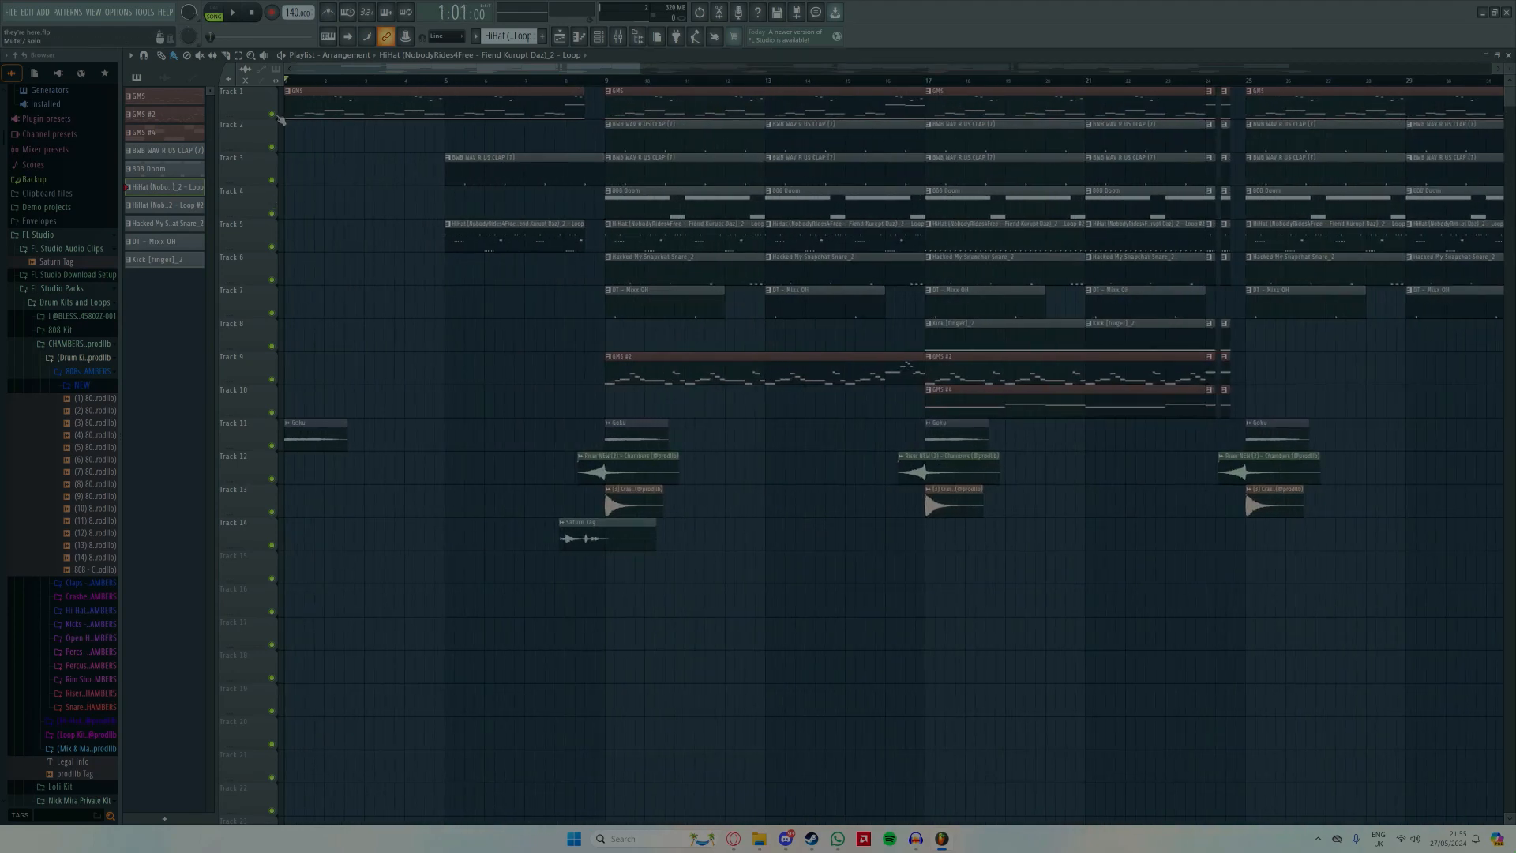
Step: Solo track 1, play it from bar 1, and view its GMS melody in the piano roll before returning to the playlist
{"action": "key", "text": "space"}
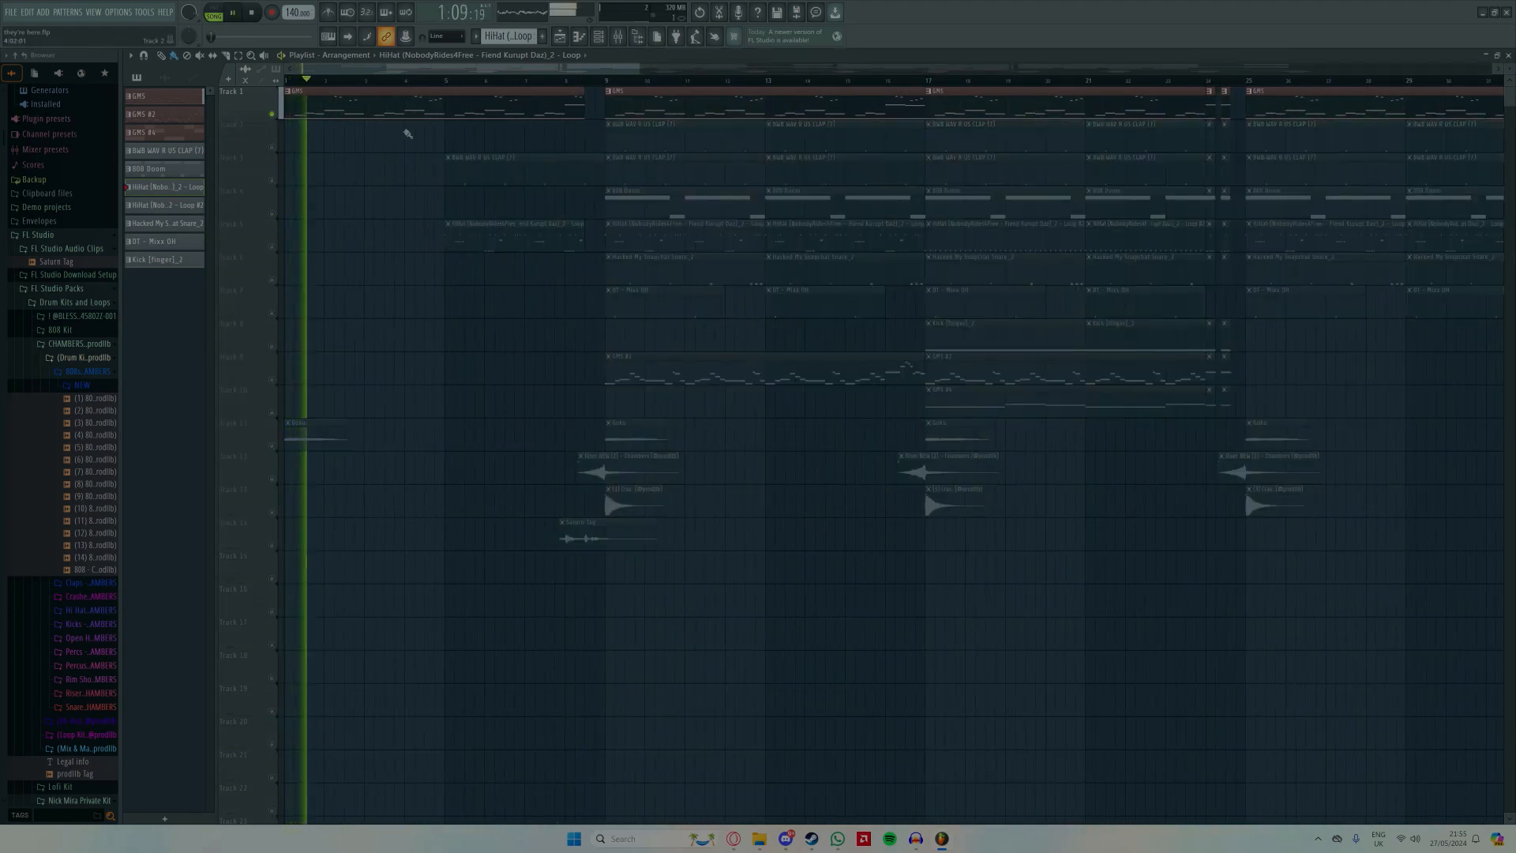
{"action": "double_click", "coordinate": [382, 113]}
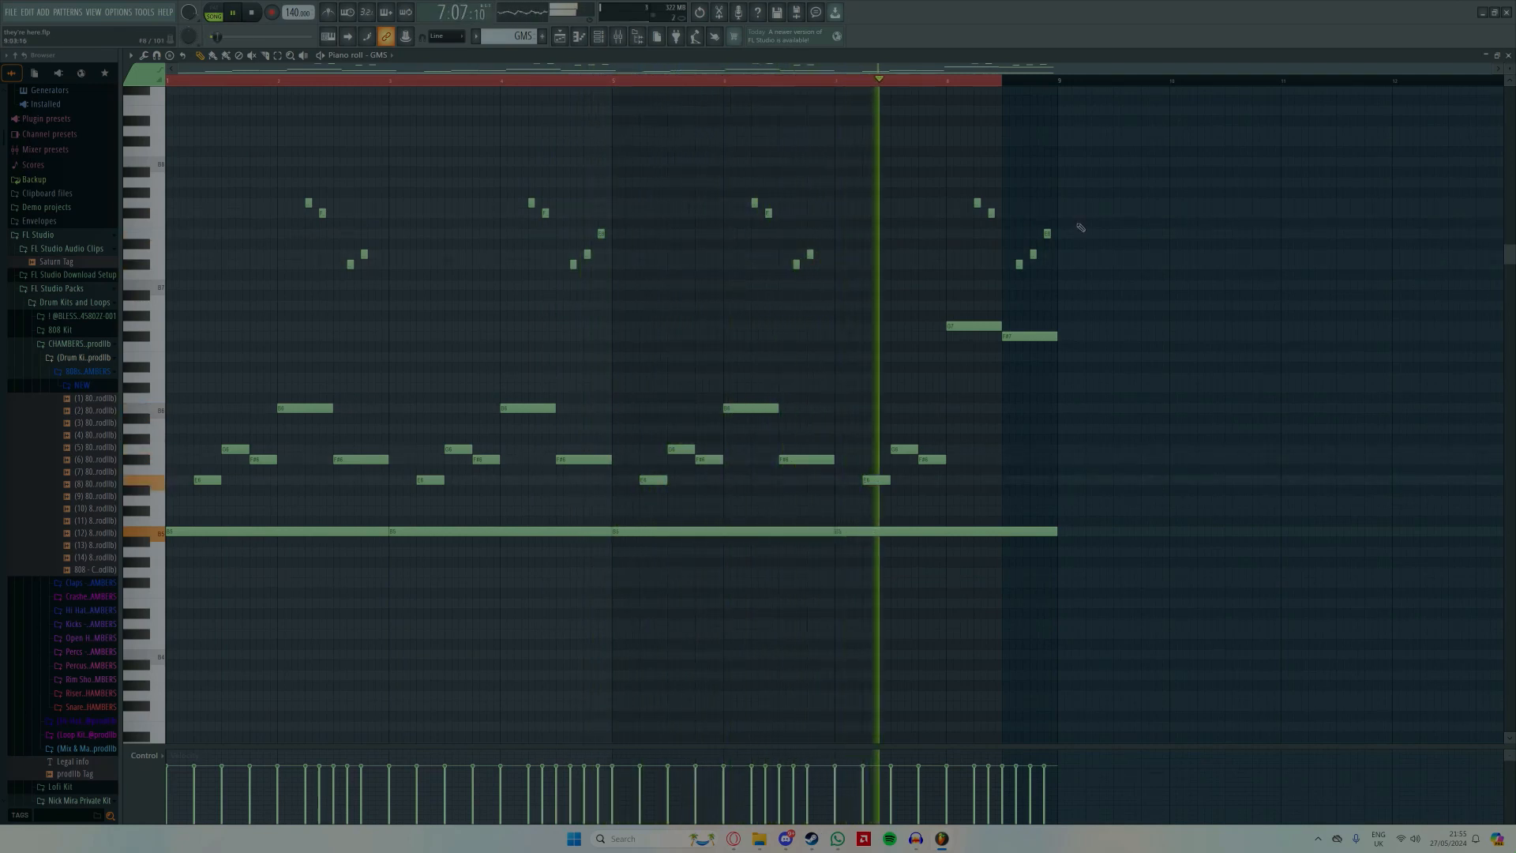
{"action": "key", "text": "F5"}
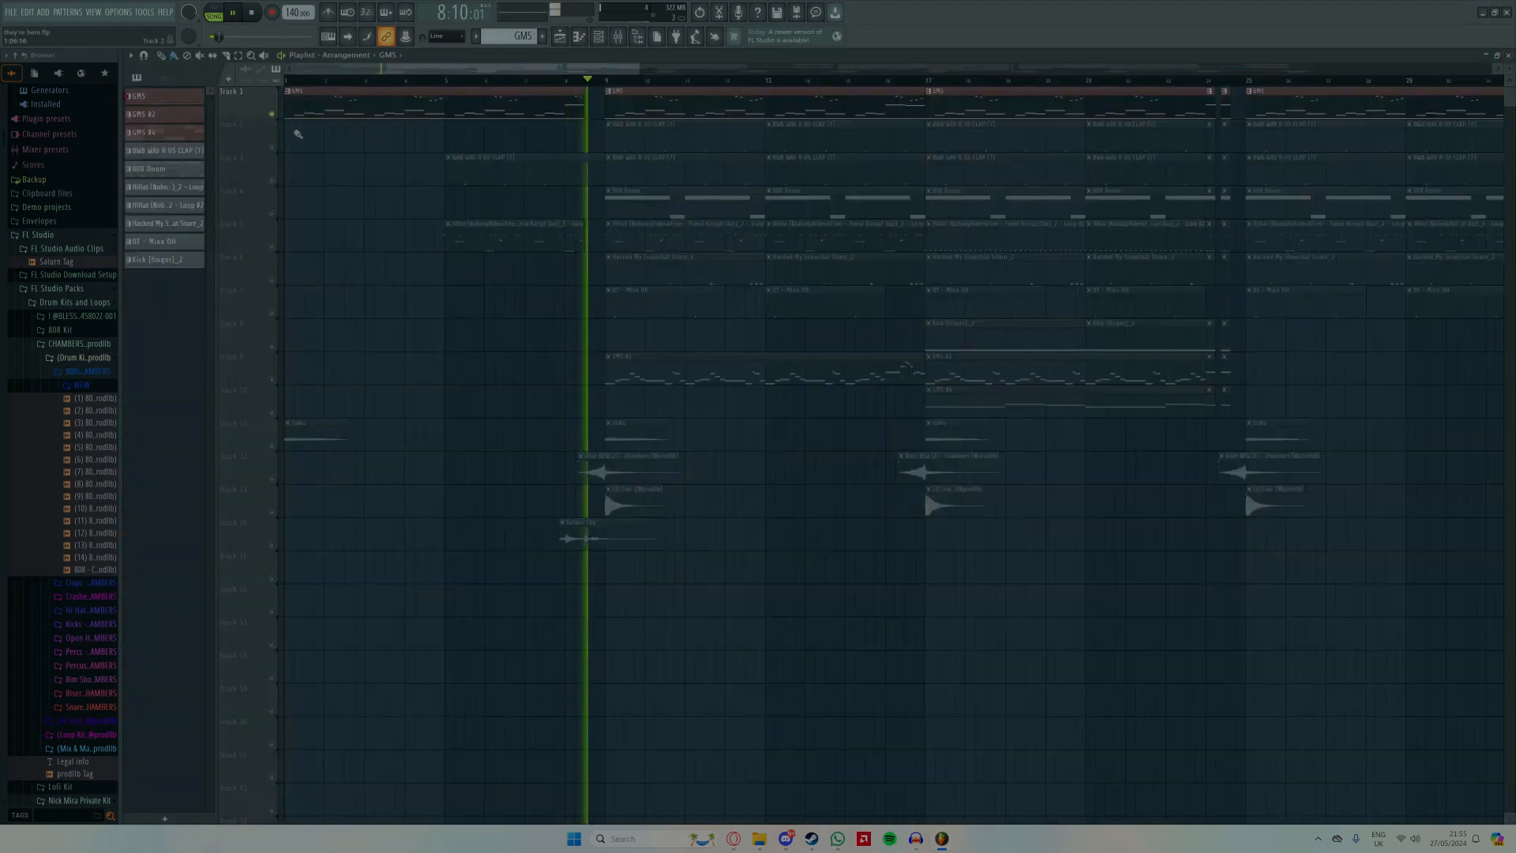
Step: Restore all tracks, listen to the full arrangement from bar 9 into bar 19, and stop playback
{"action": "scroll", "coordinate": [630, 308], "scroll_direction": "down", "scroll_amount": 2}
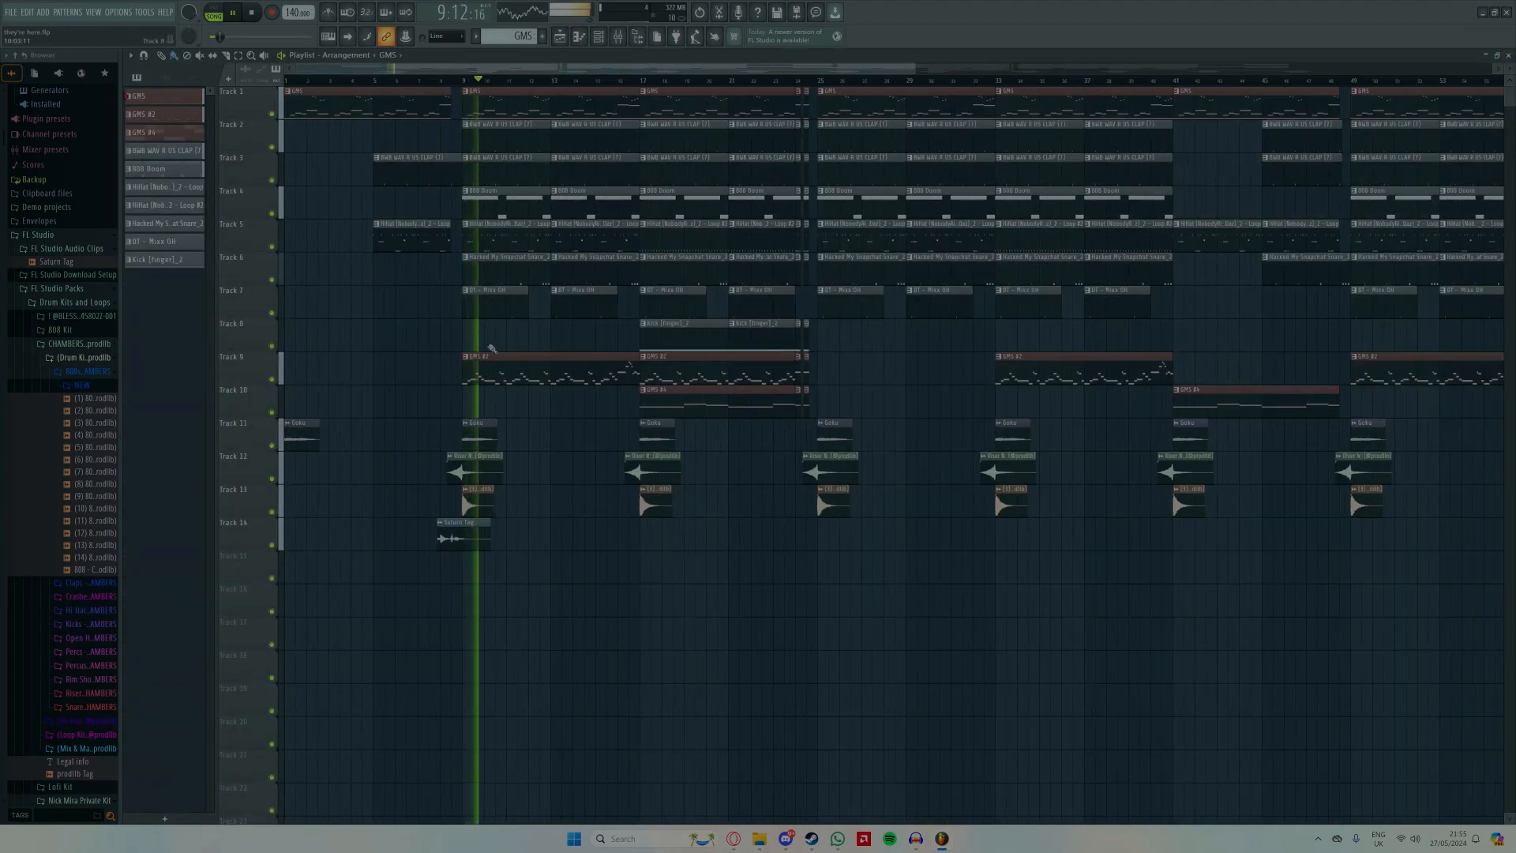
{"action": "scroll", "coordinate": [590, 359], "scroll_direction": "down", "scroll_amount": 2}
{"action": "scroll", "coordinate": [590, 359], "scroll_direction": "down", "scroll_amount": 2}
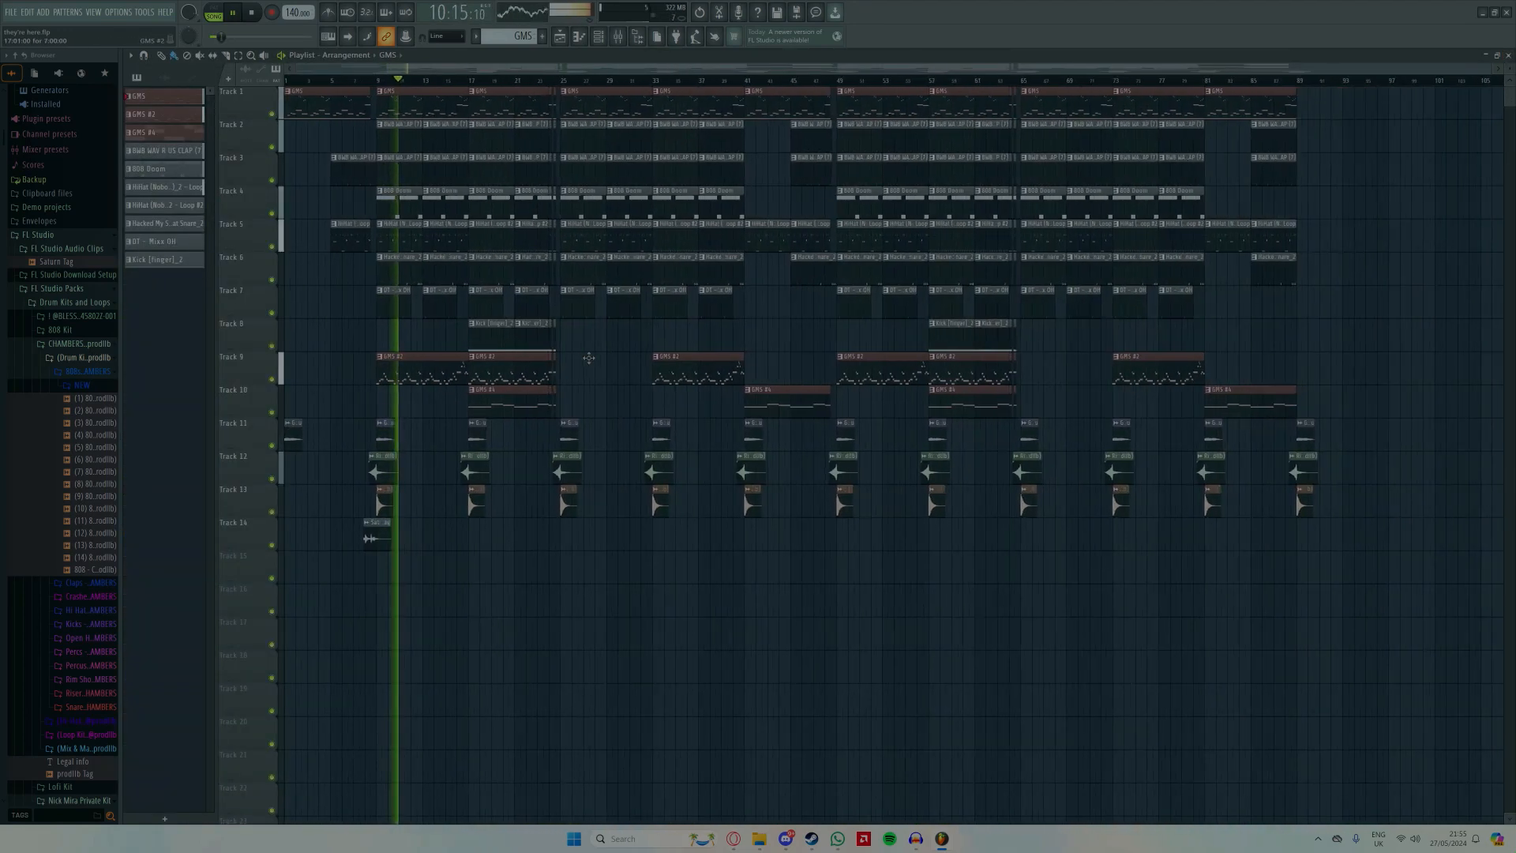
{"action": "scroll", "coordinate": [373, 362], "scroll_direction": "up", "scroll_amount": 1}
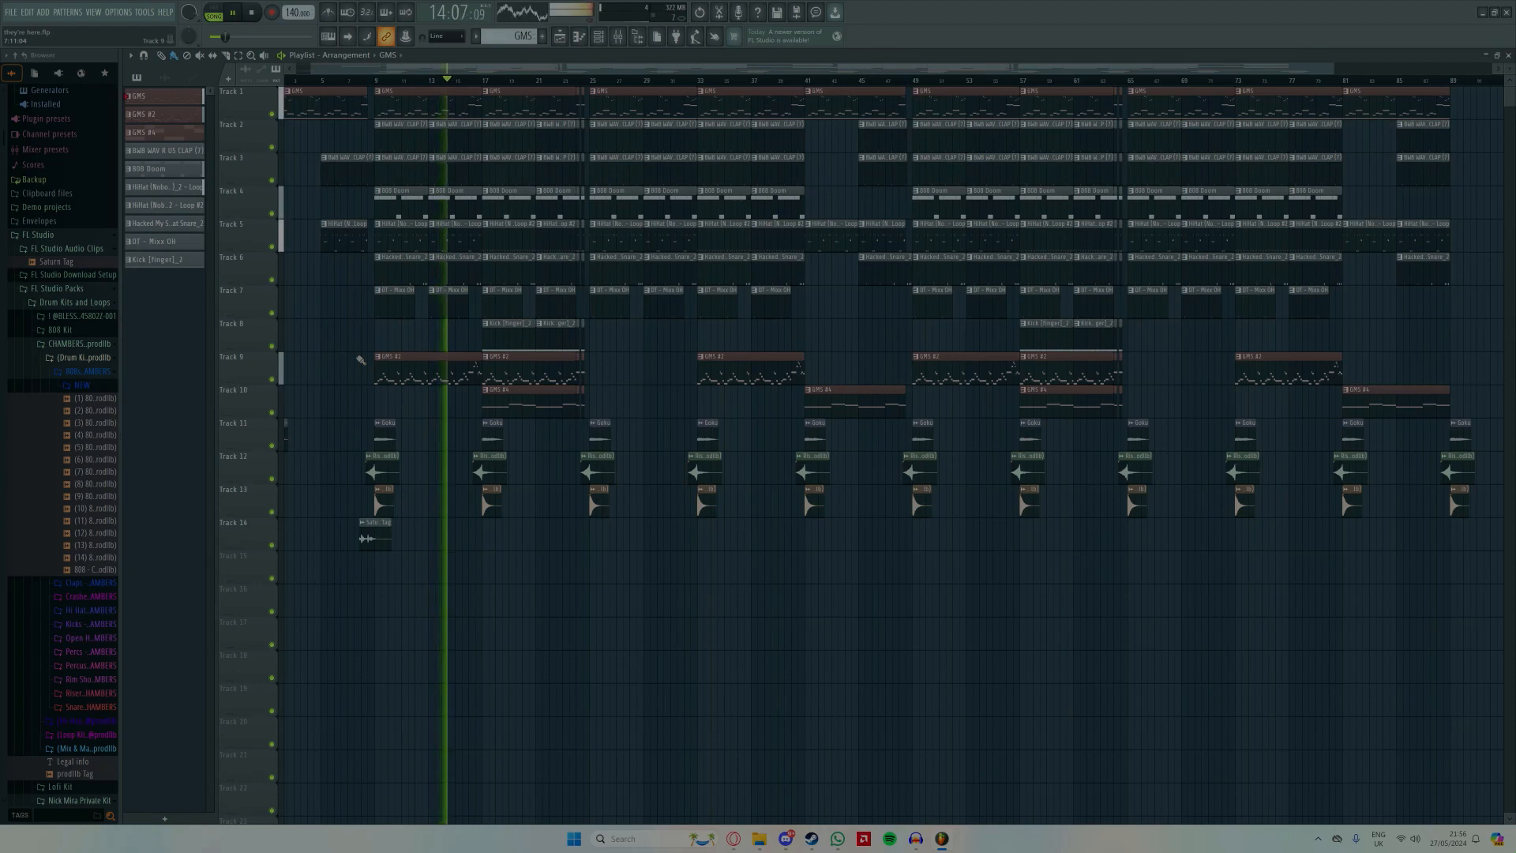
{"action": "scroll", "coordinate": [363, 356], "scroll_direction": "up", "scroll_amount": 4}
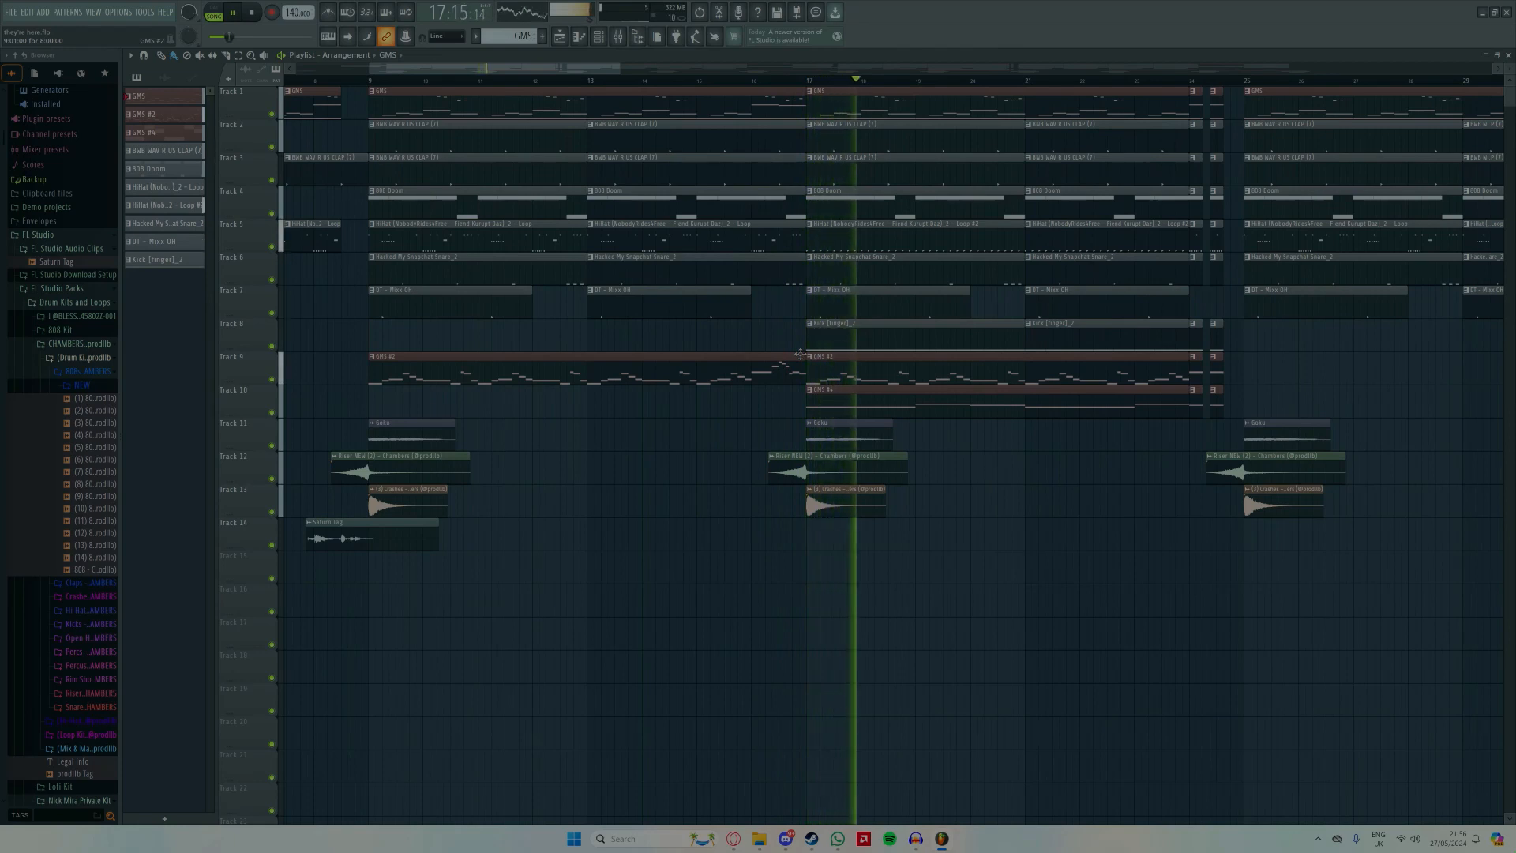
{"action": "scroll", "coordinate": [804, 352], "scroll_direction": "down", "scroll_amount": 3}
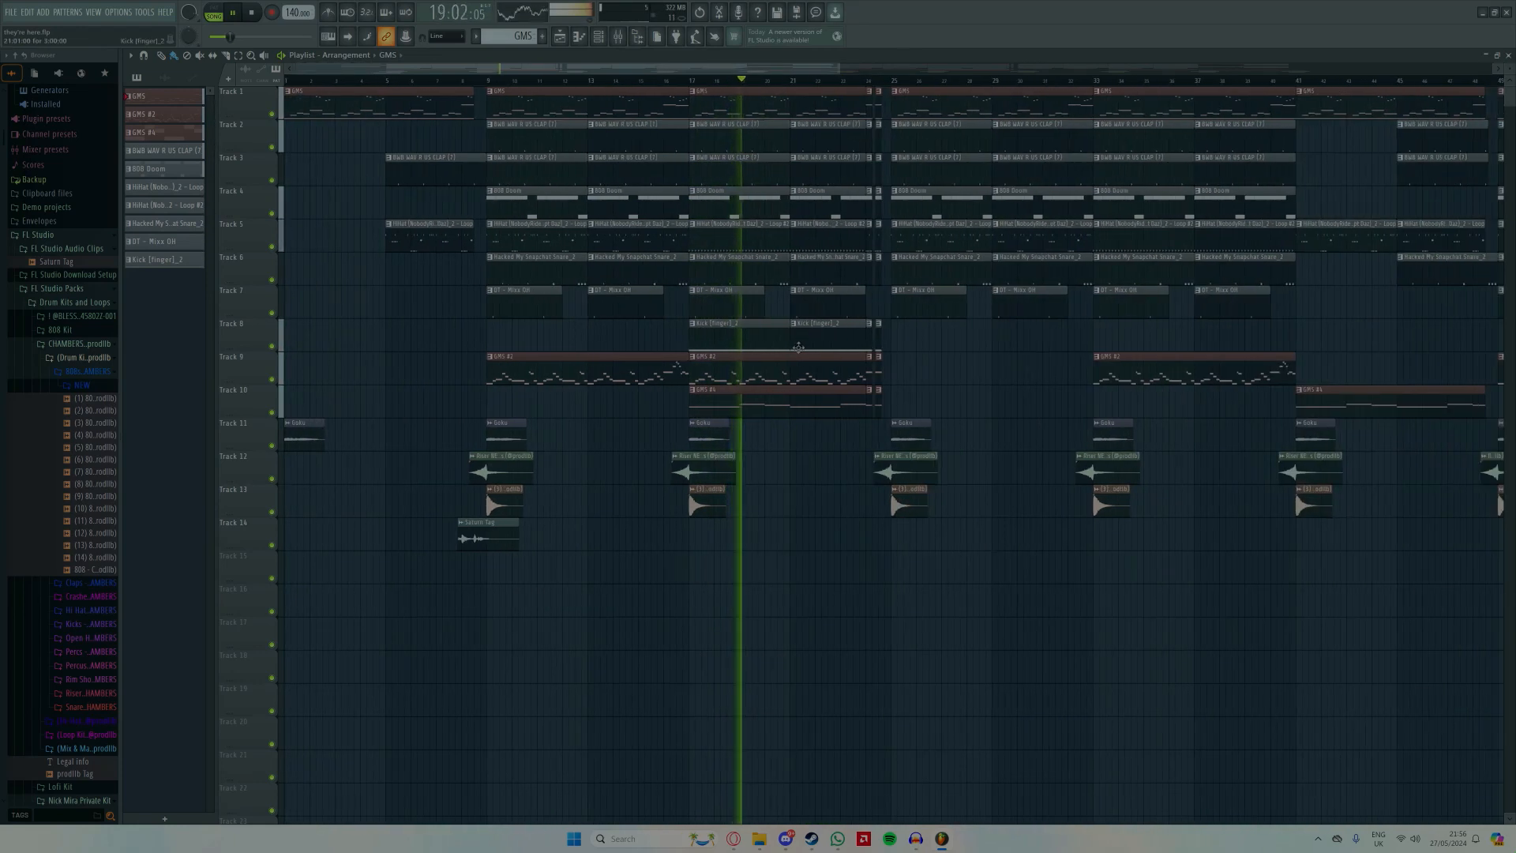
{"action": "key", "text": "space"}
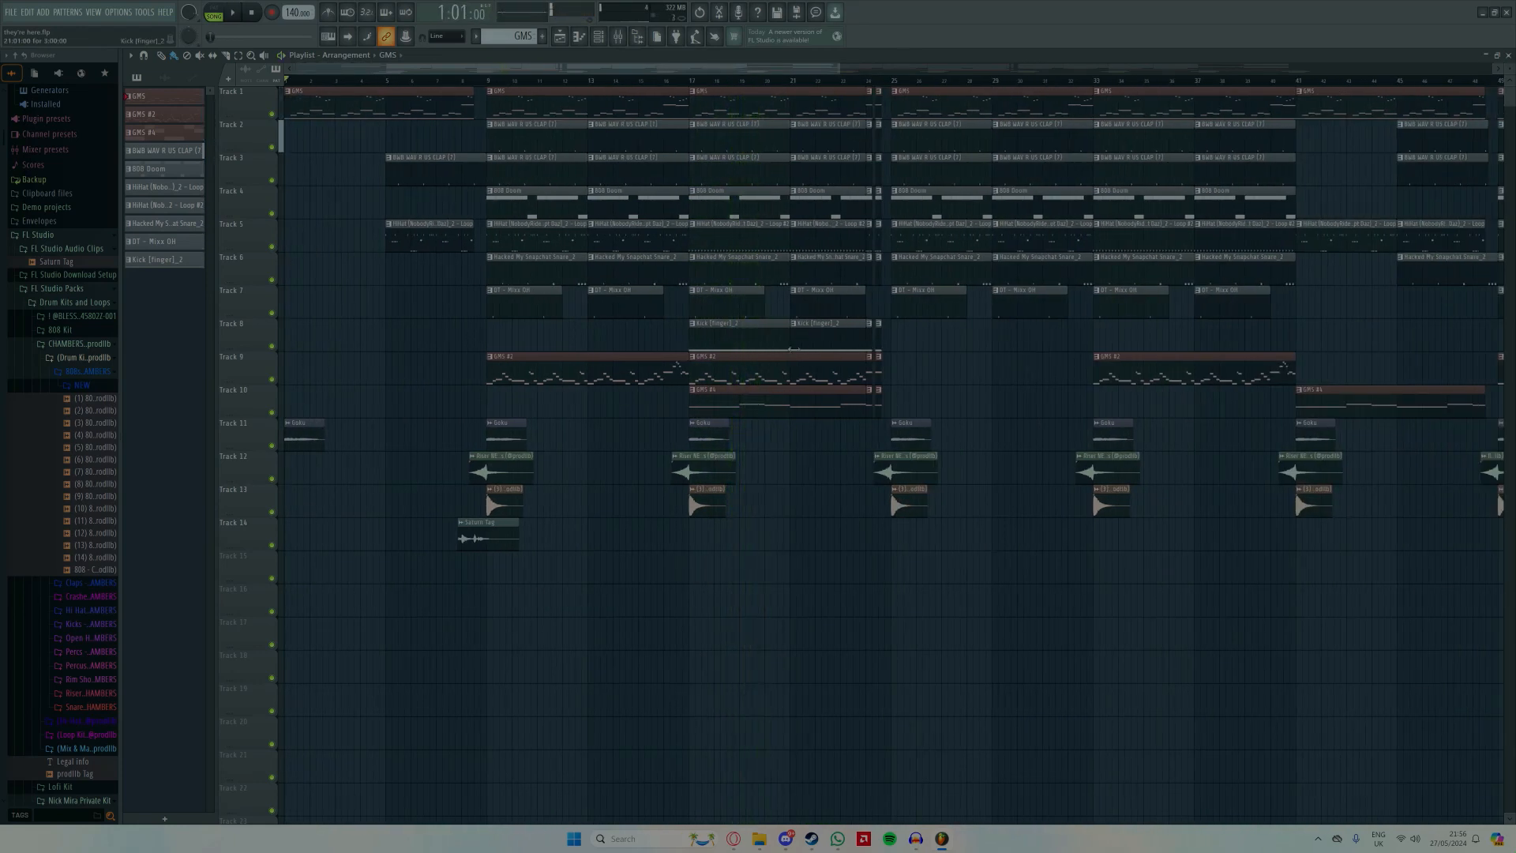
Step: Solo track 1 again, inspect the opening GMS pattern's notes with playback stopped, and close the piano roll
{"action": "scroll", "coordinate": [471, 332], "scroll_direction": "up", "scroll_amount": 3}
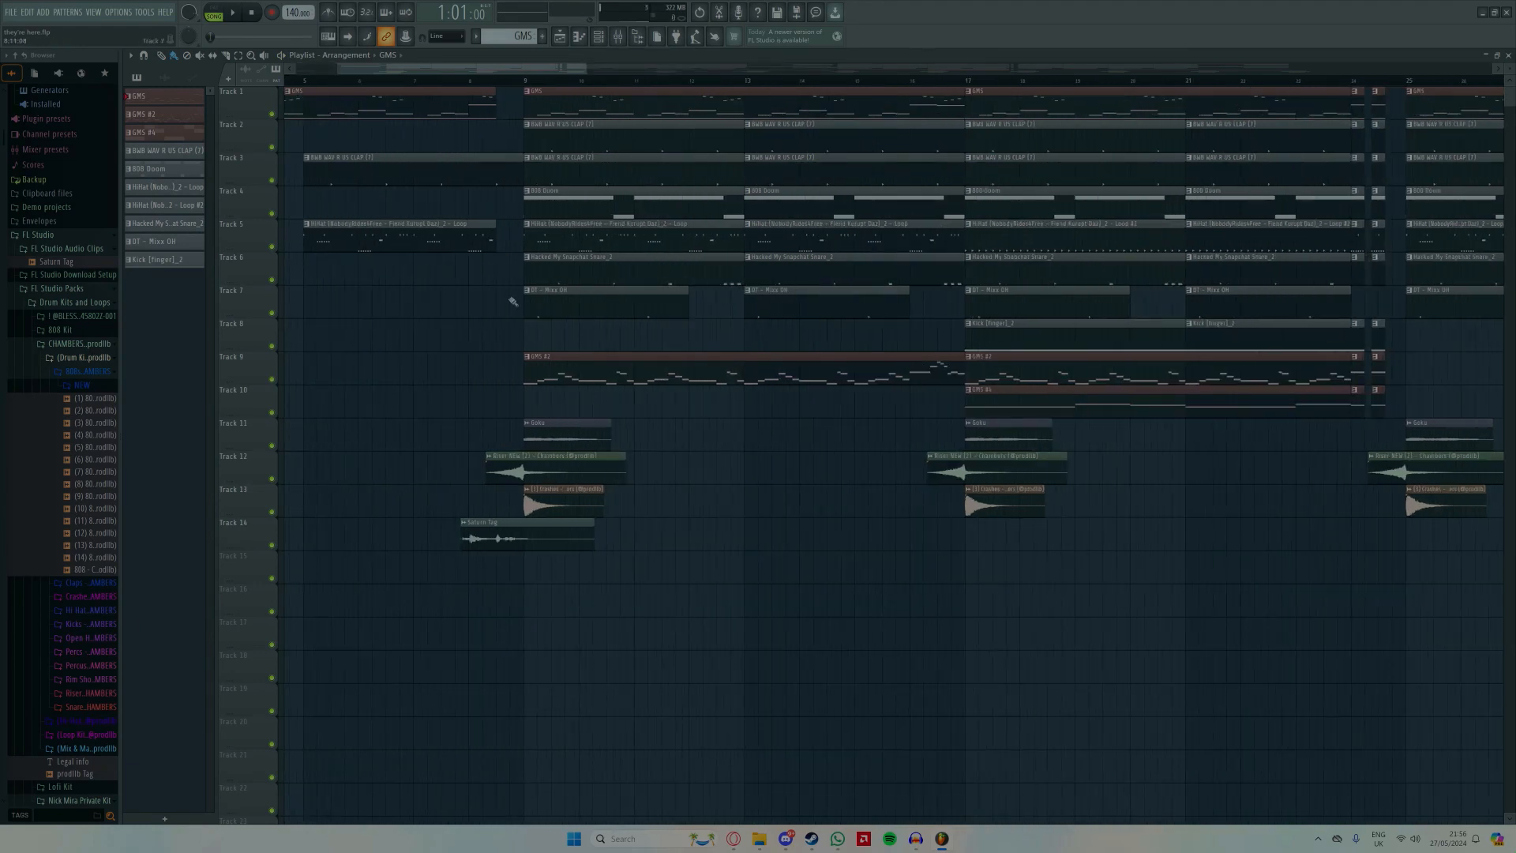
{"action": "left_click_drag", "start_coordinate": [543, 70], "coordinate": [473, 72]}
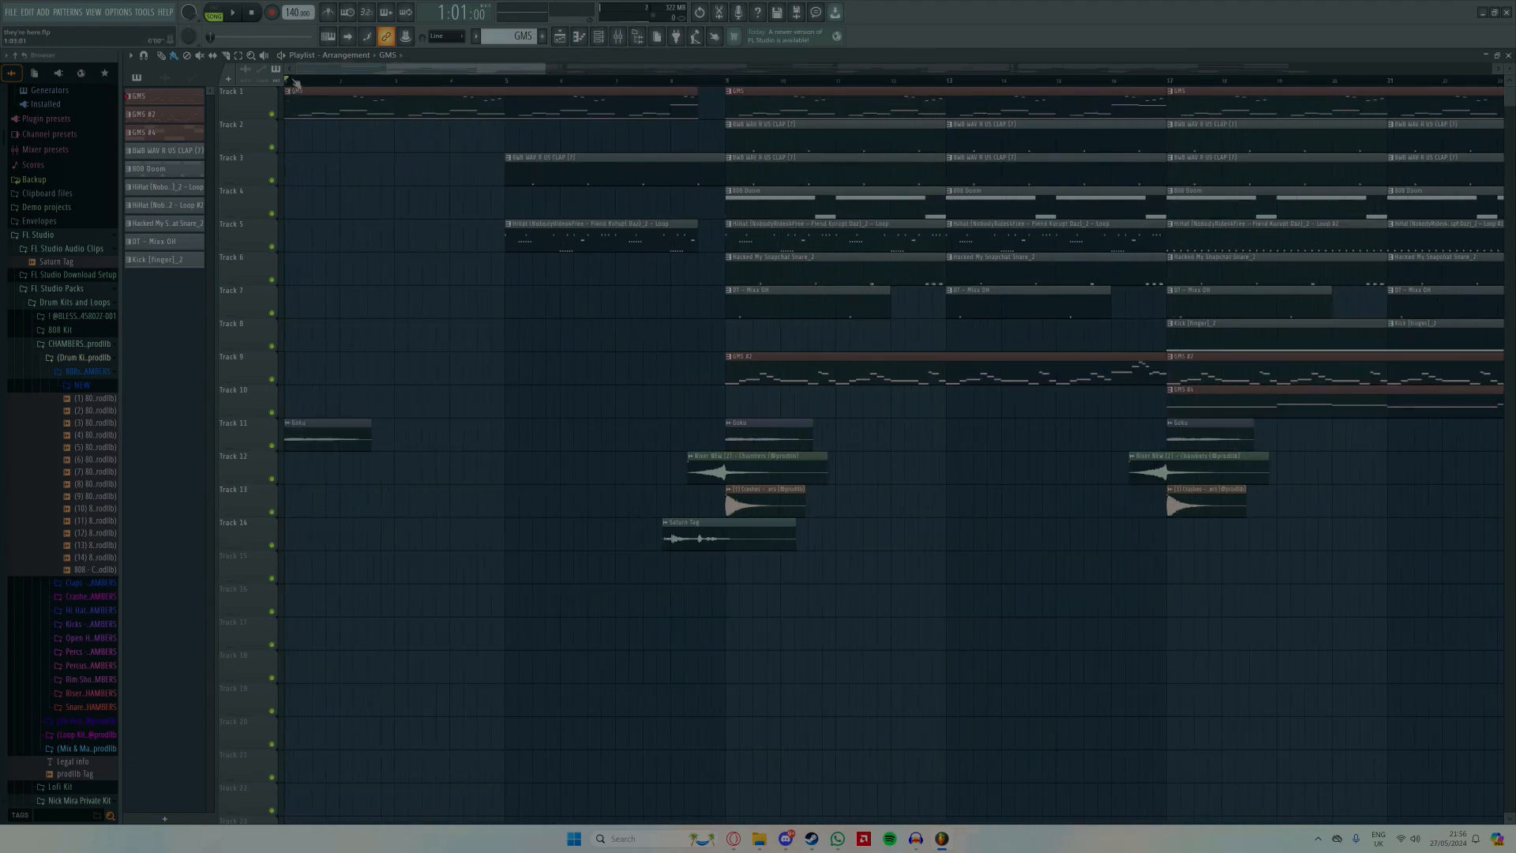
{"action": "right_click", "coordinate": [273, 114]}
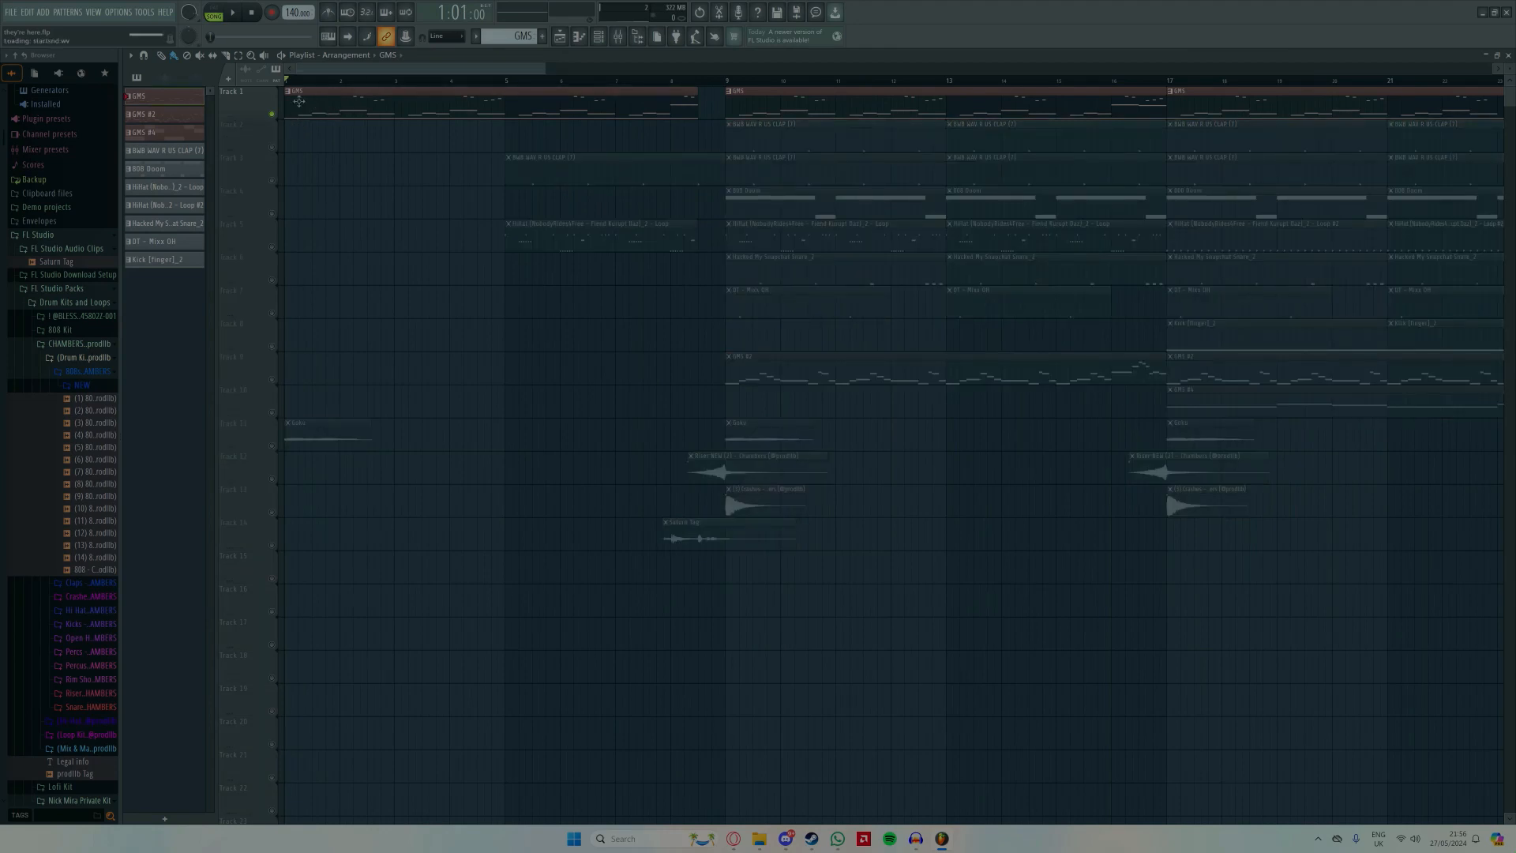
{"action": "double_click", "coordinate": [300, 101]}
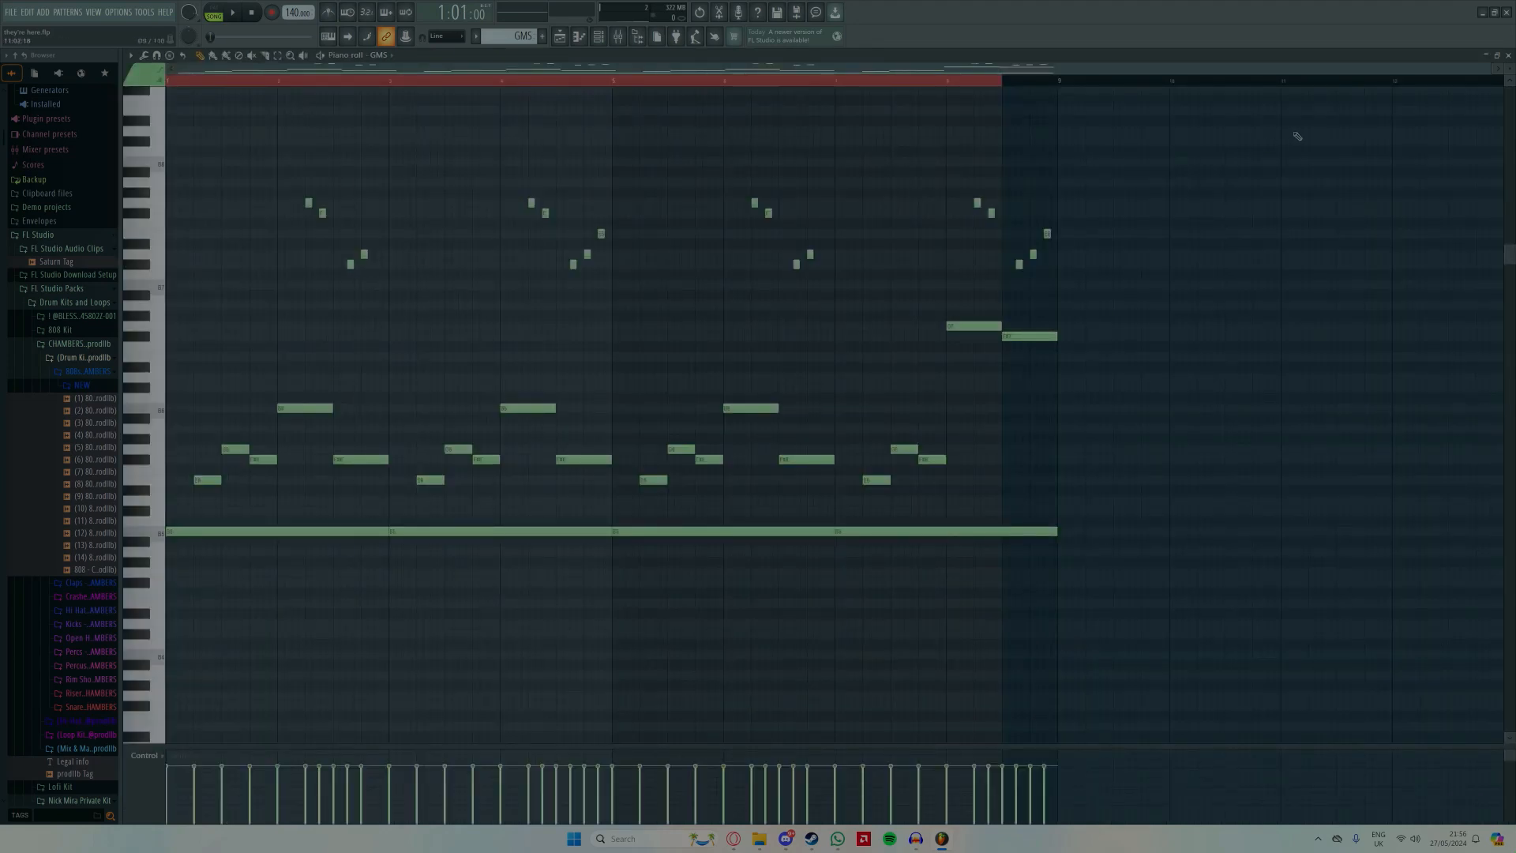
{"action": "left_click", "coordinate": [1508, 55]}
Step: Move the playhead to bar 9, unsolo track 1, and play track 9 soloed
{"action": "left_click_drag", "start_coordinate": [462, 81], "coordinate": [742, 131]}
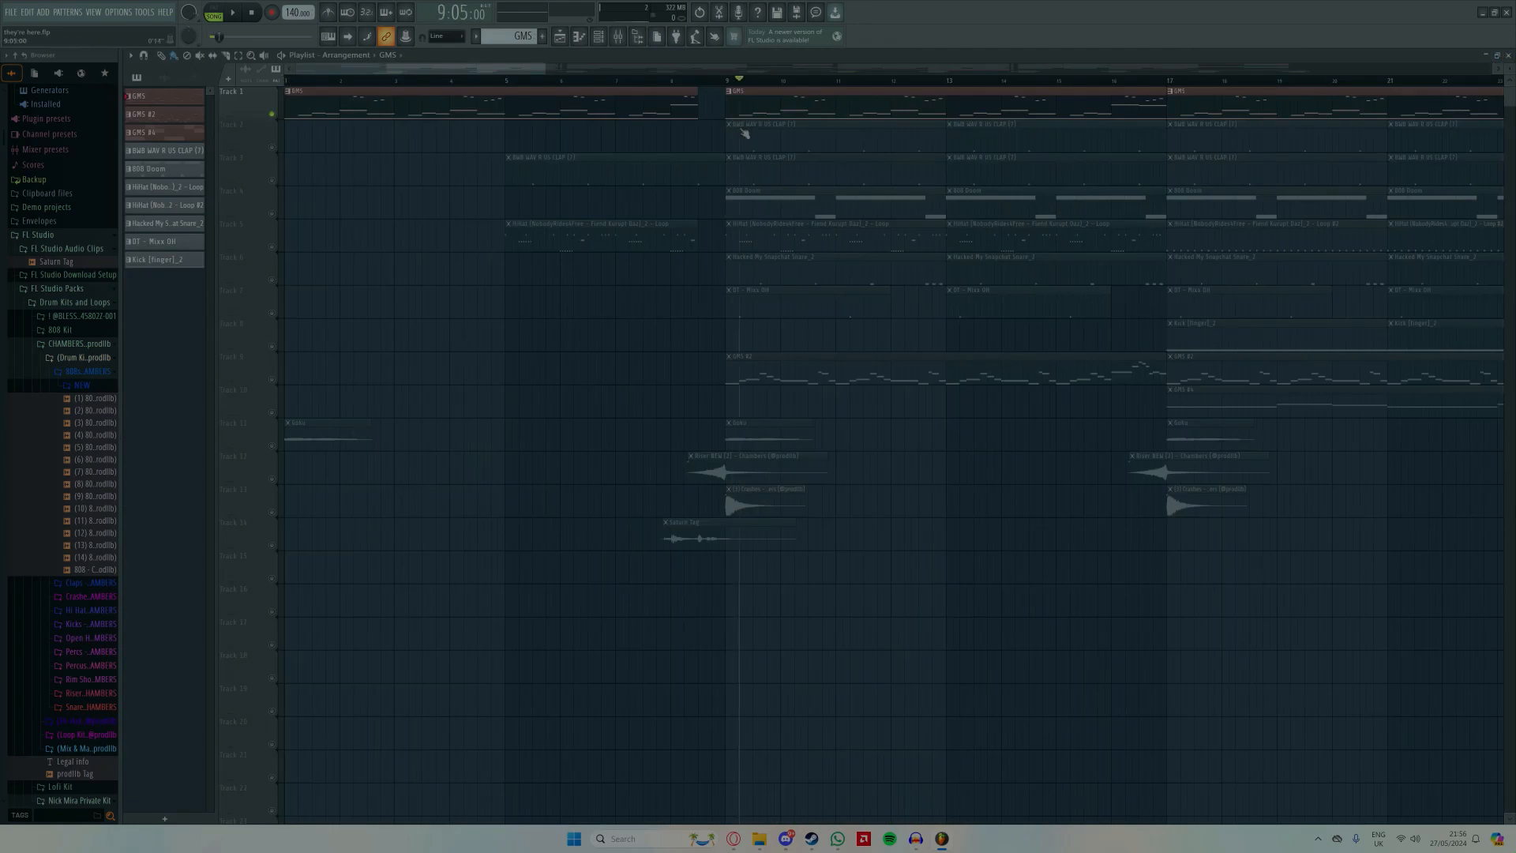
{"action": "right_click", "coordinate": [273, 123]}
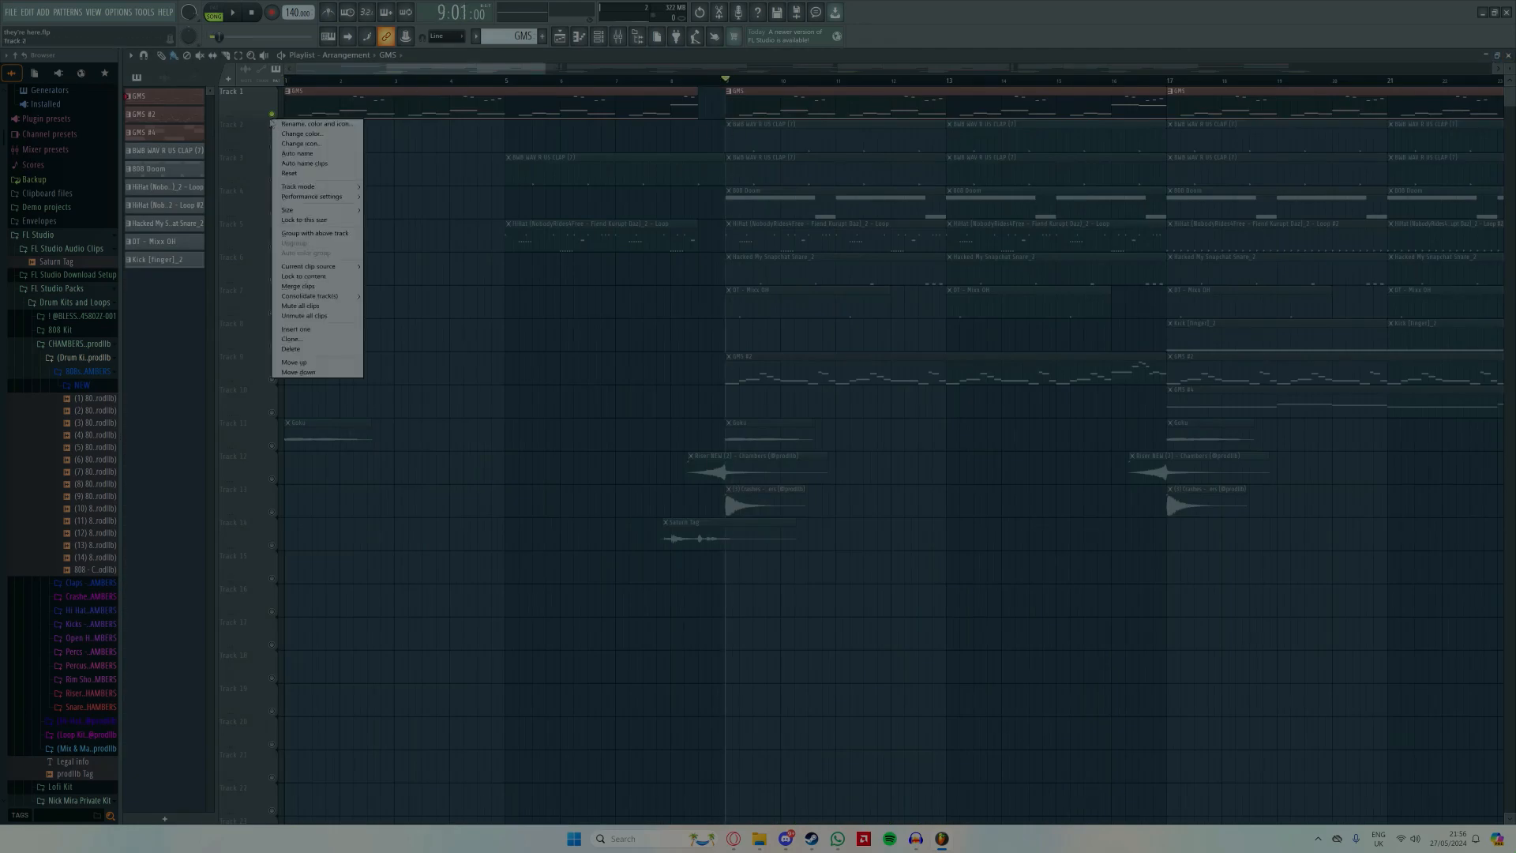
{"action": "right_click", "coordinate": [274, 116]}
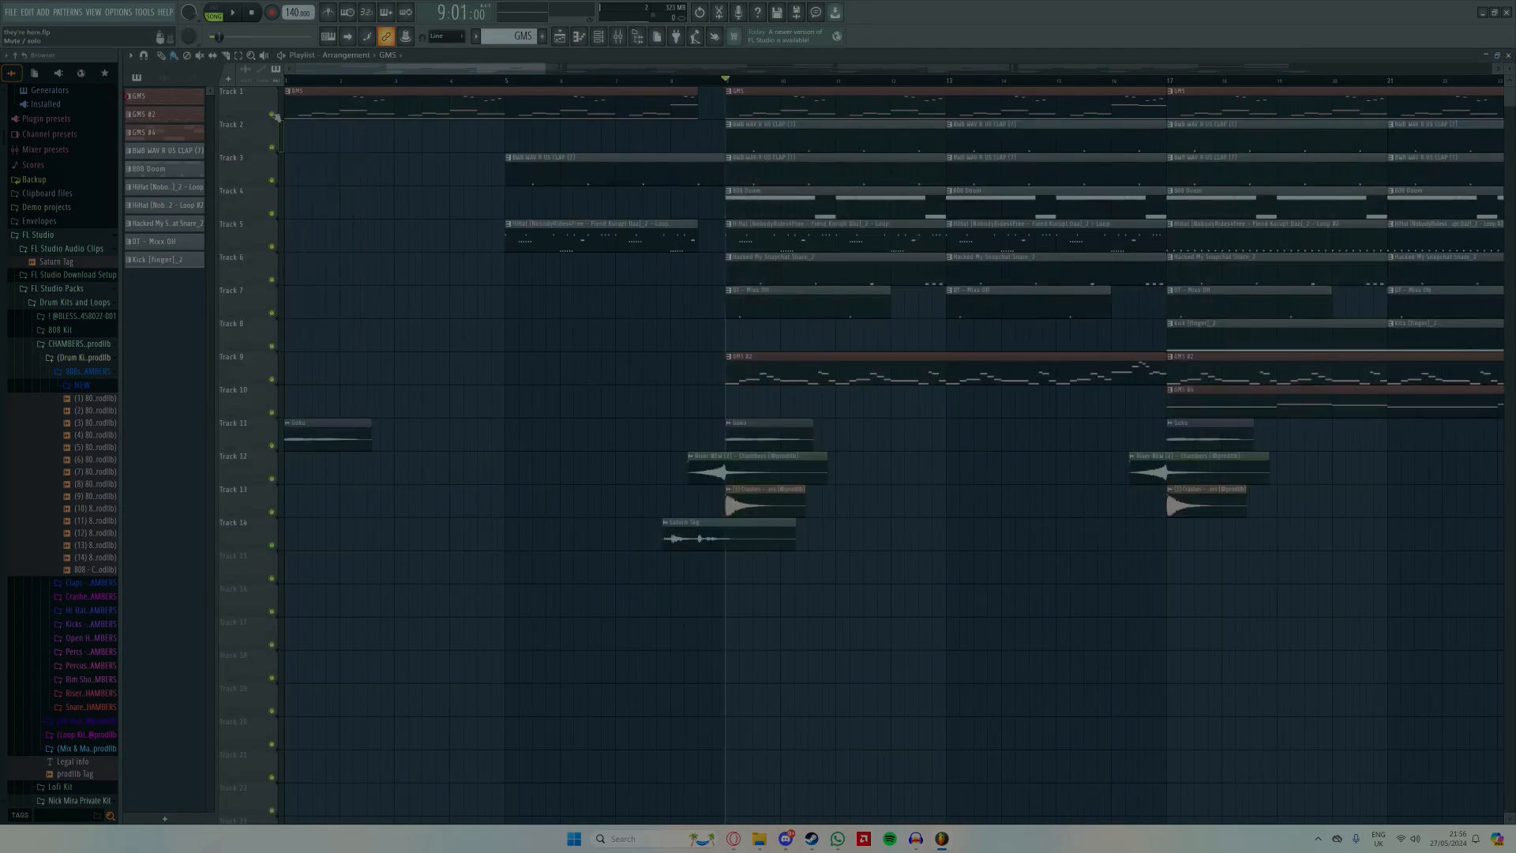
{"action": "right_click", "coordinate": [279, 380]}
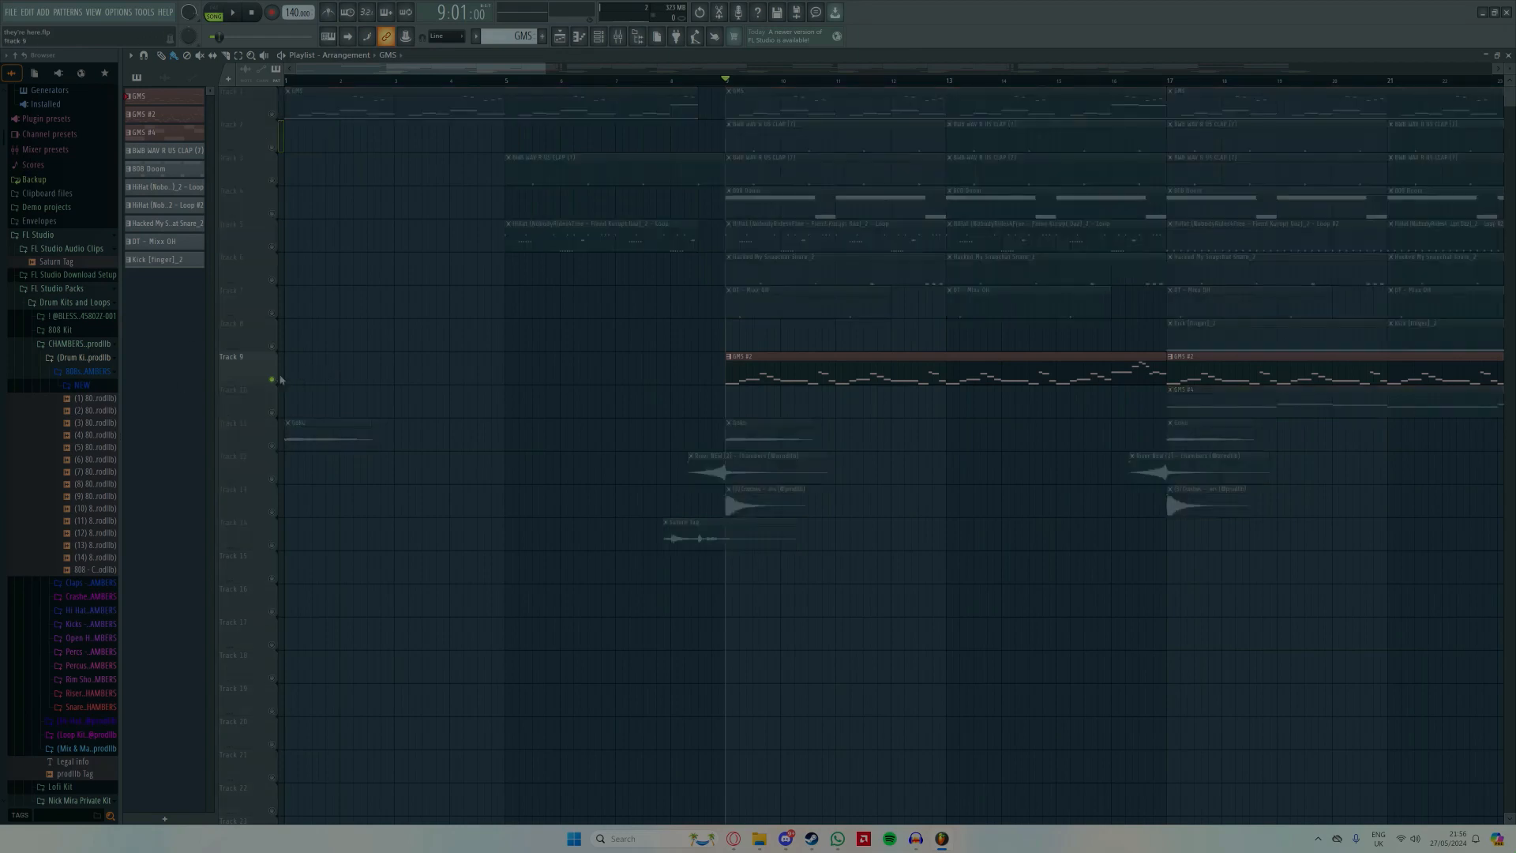
{"action": "key", "text": "space"}
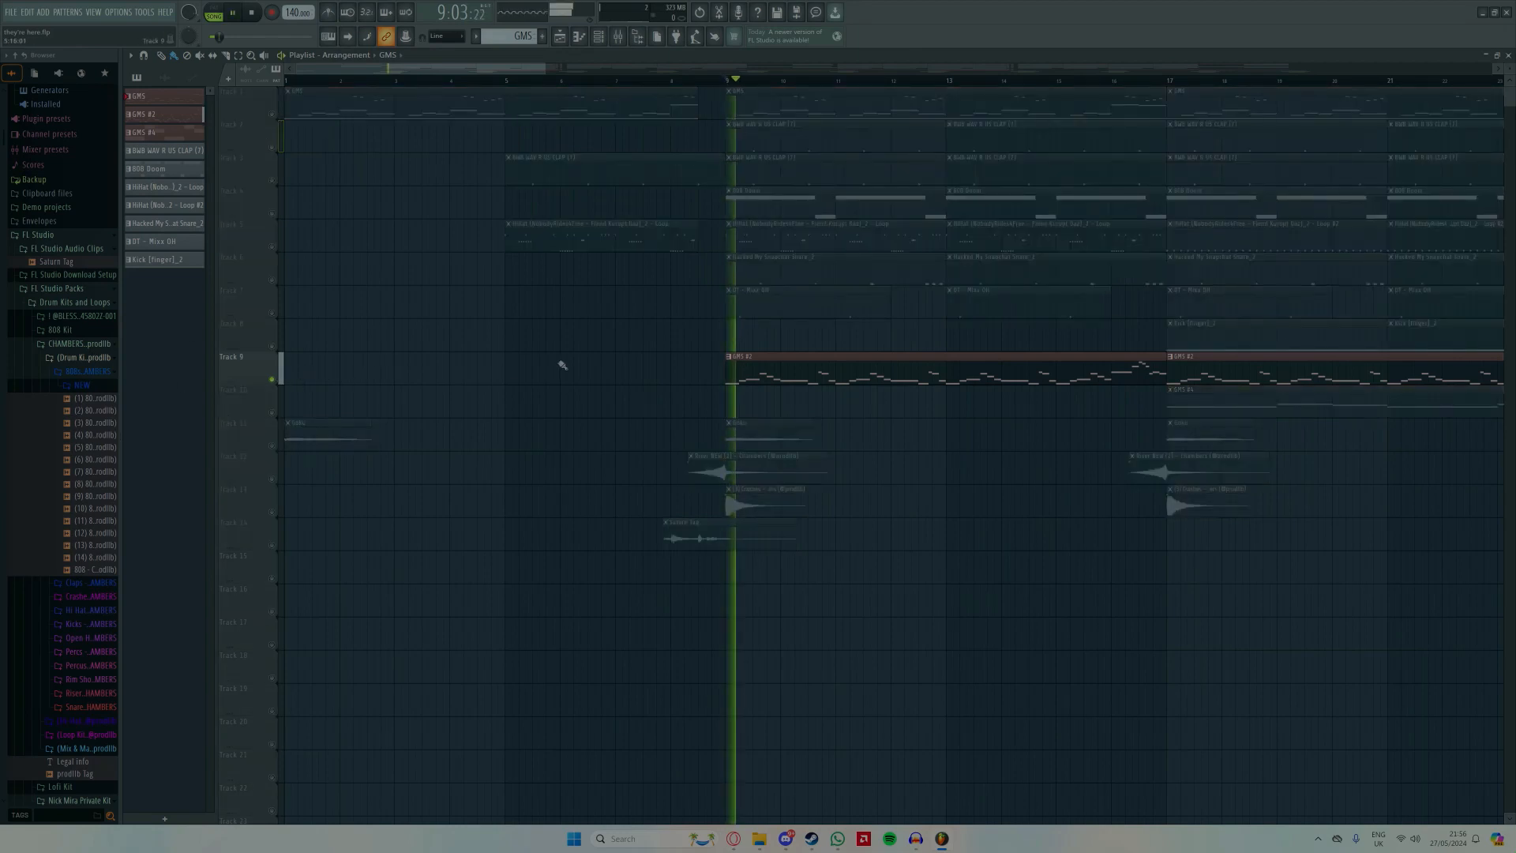
Step: Examine the GMS #2 pattern's notes in the piano roll, stop playback, and unsolo track 9
{"action": "double_click", "coordinate": [760, 374]}
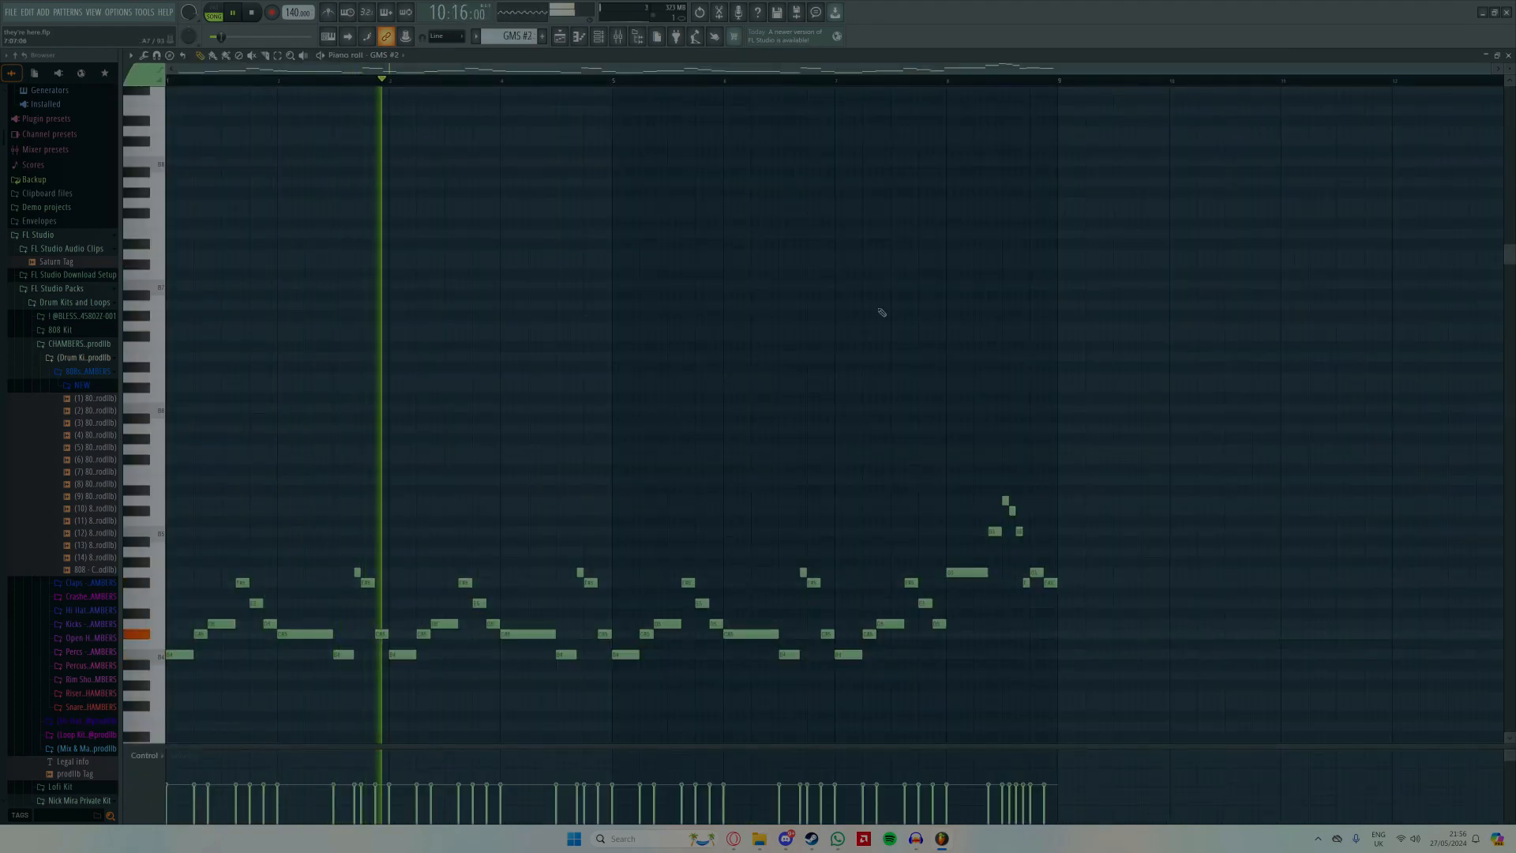
{"action": "left_click", "coordinate": [1509, 55]}
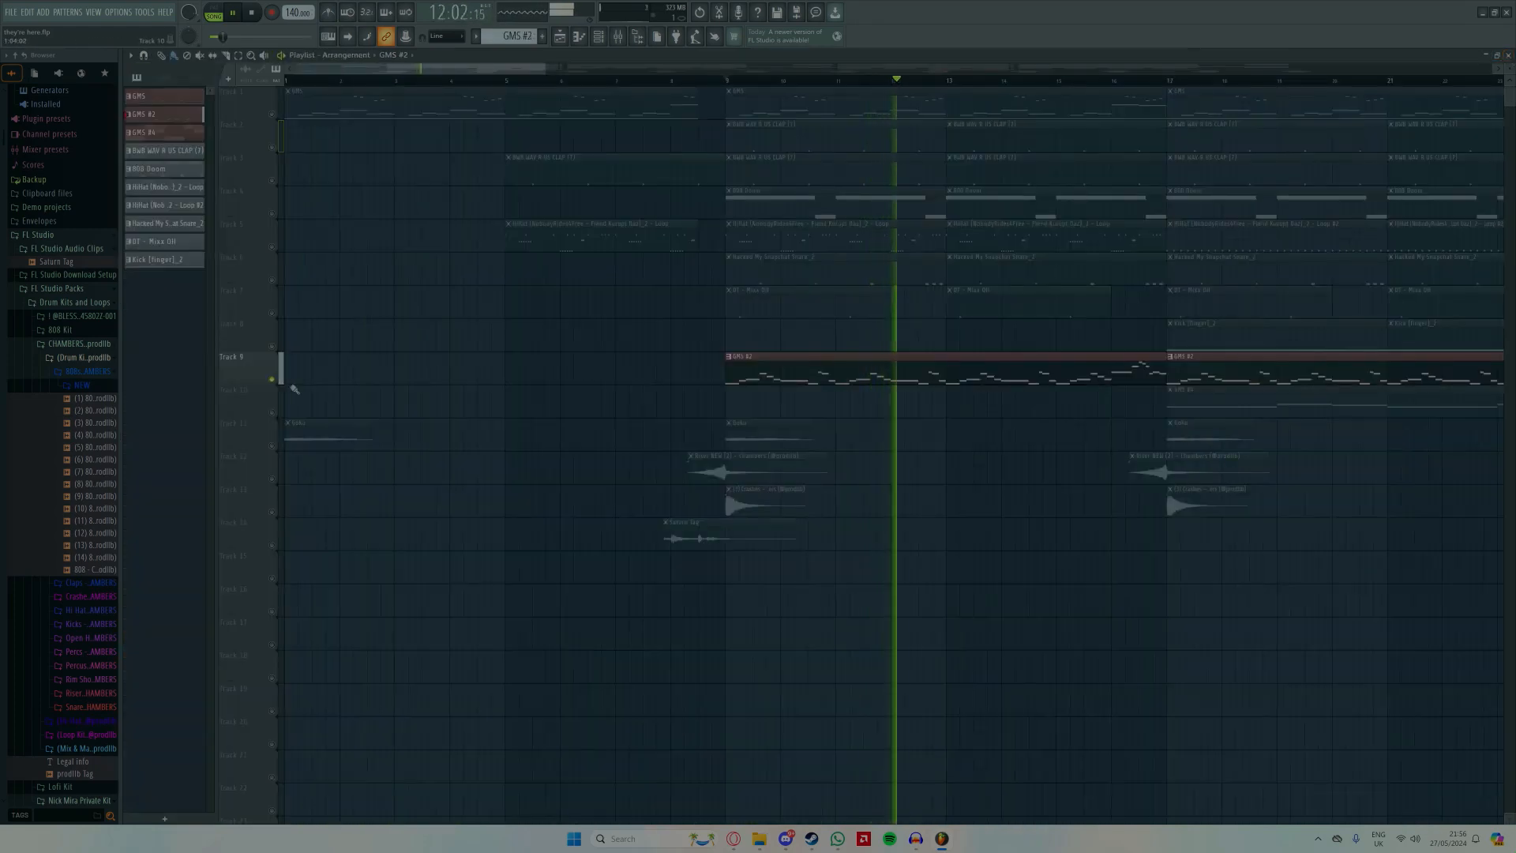
{"action": "double_click", "coordinate": [814, 385]}
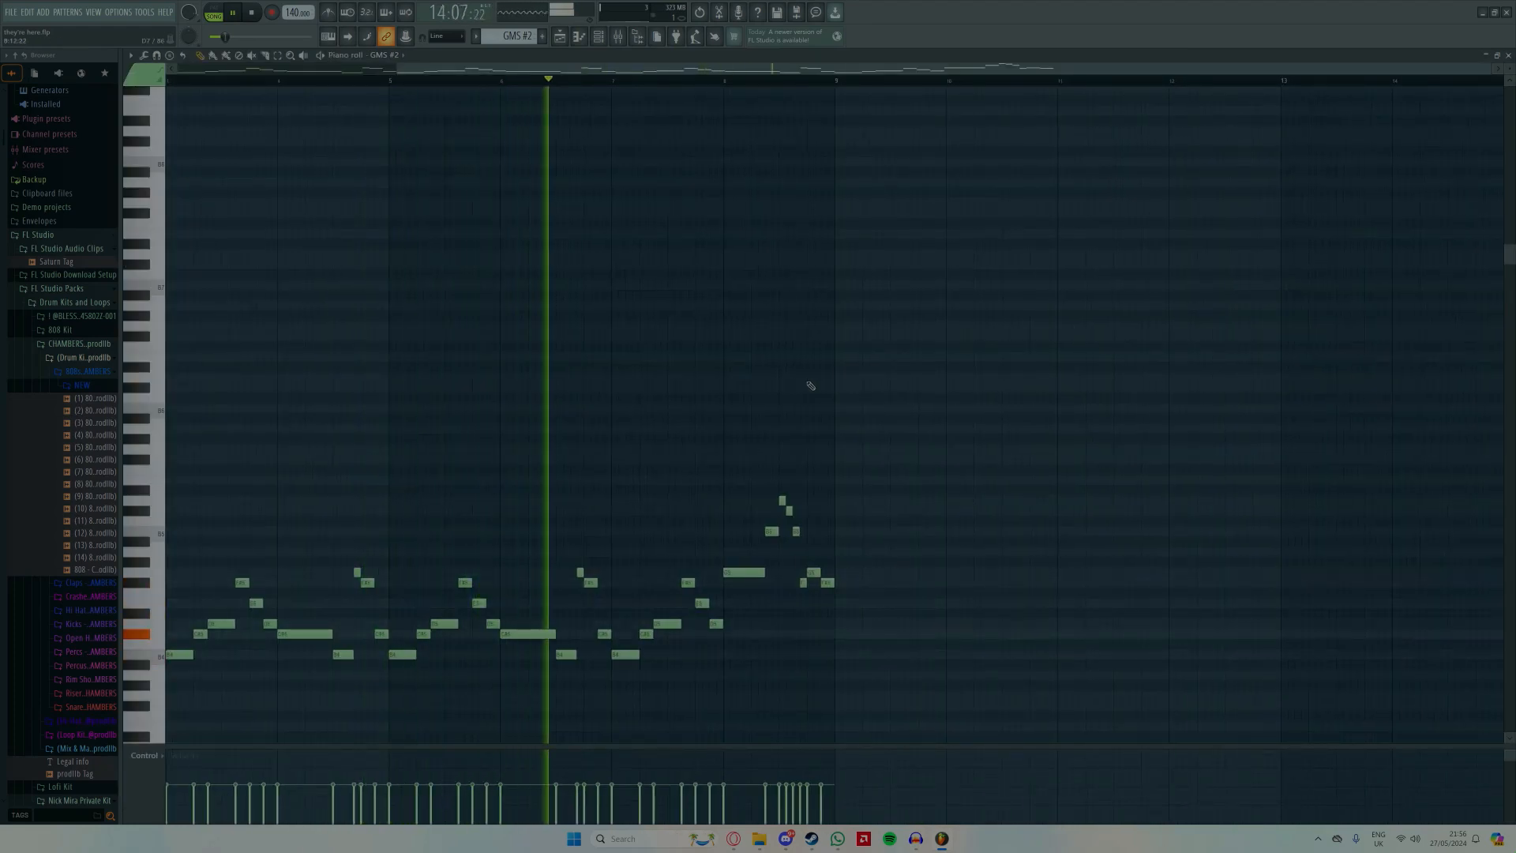
{"action": "key", "text": "space"}
{"action": "left_click", "coordinate": [1508, 55]}
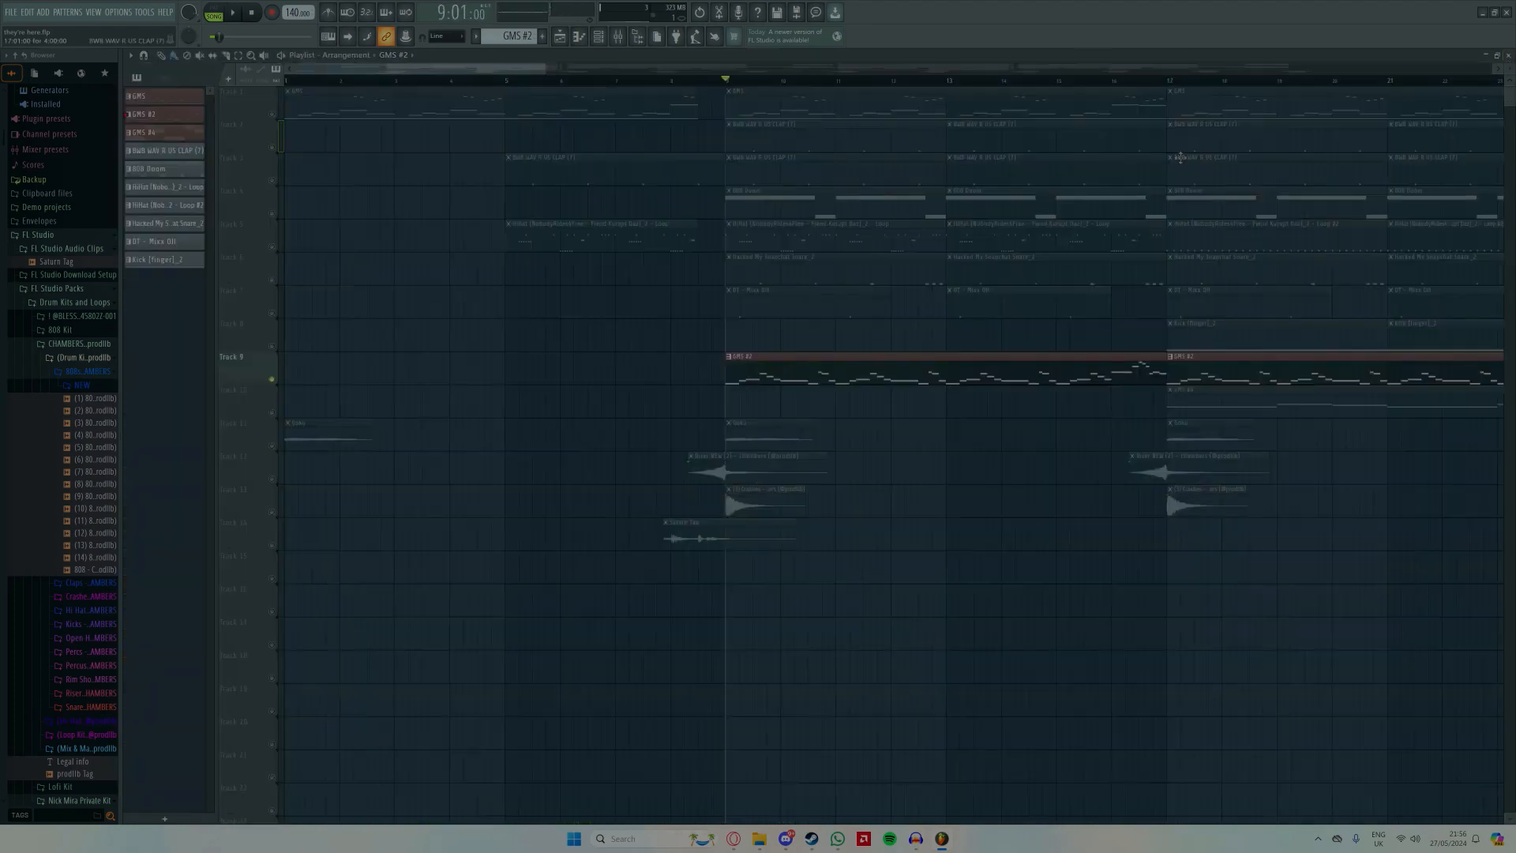
{"action": "right_click", "coordinate": [272, 380]}
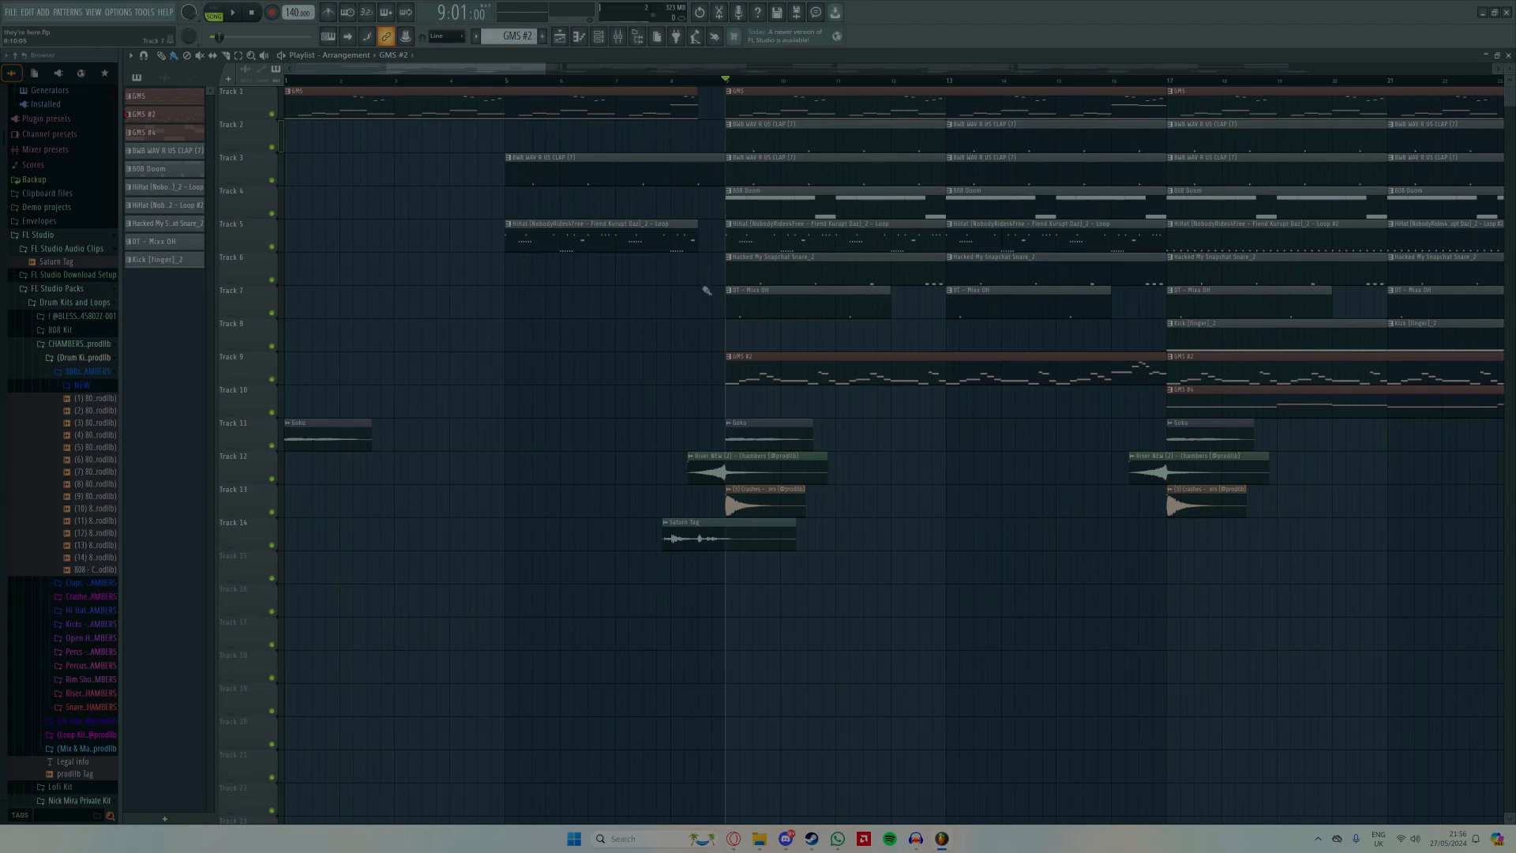
Step: View the notes of the GMS #4 pattern on track 10 at bar 17, and return to the playlist
{"action": "scroll", "coordinate": [694, 262], "scroll_direction": "down", "scroll_amount": 3}
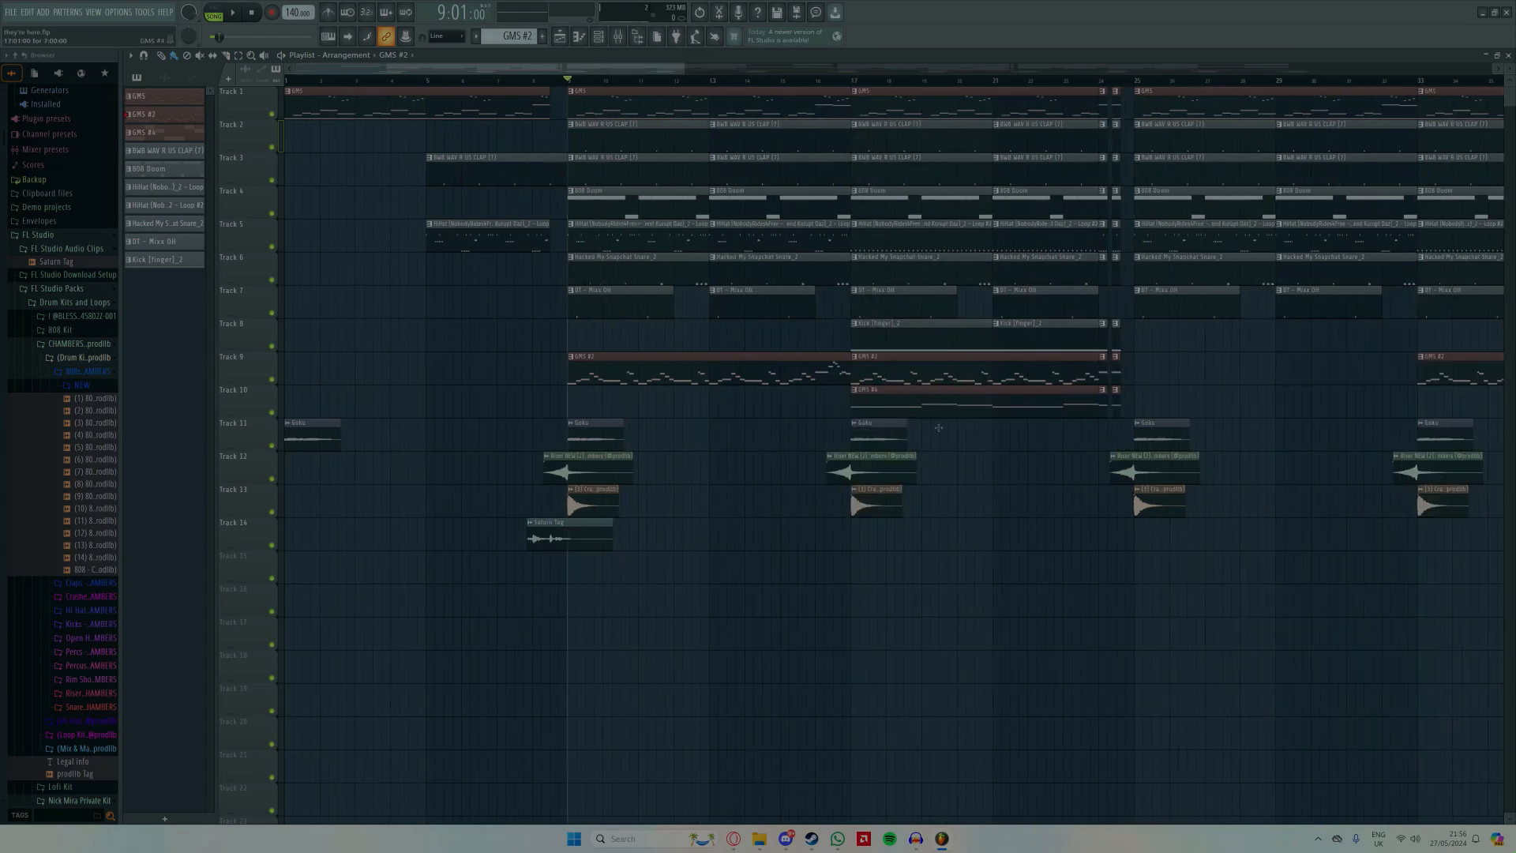
{"action": "double_click", "coordinate": [958, 395]}
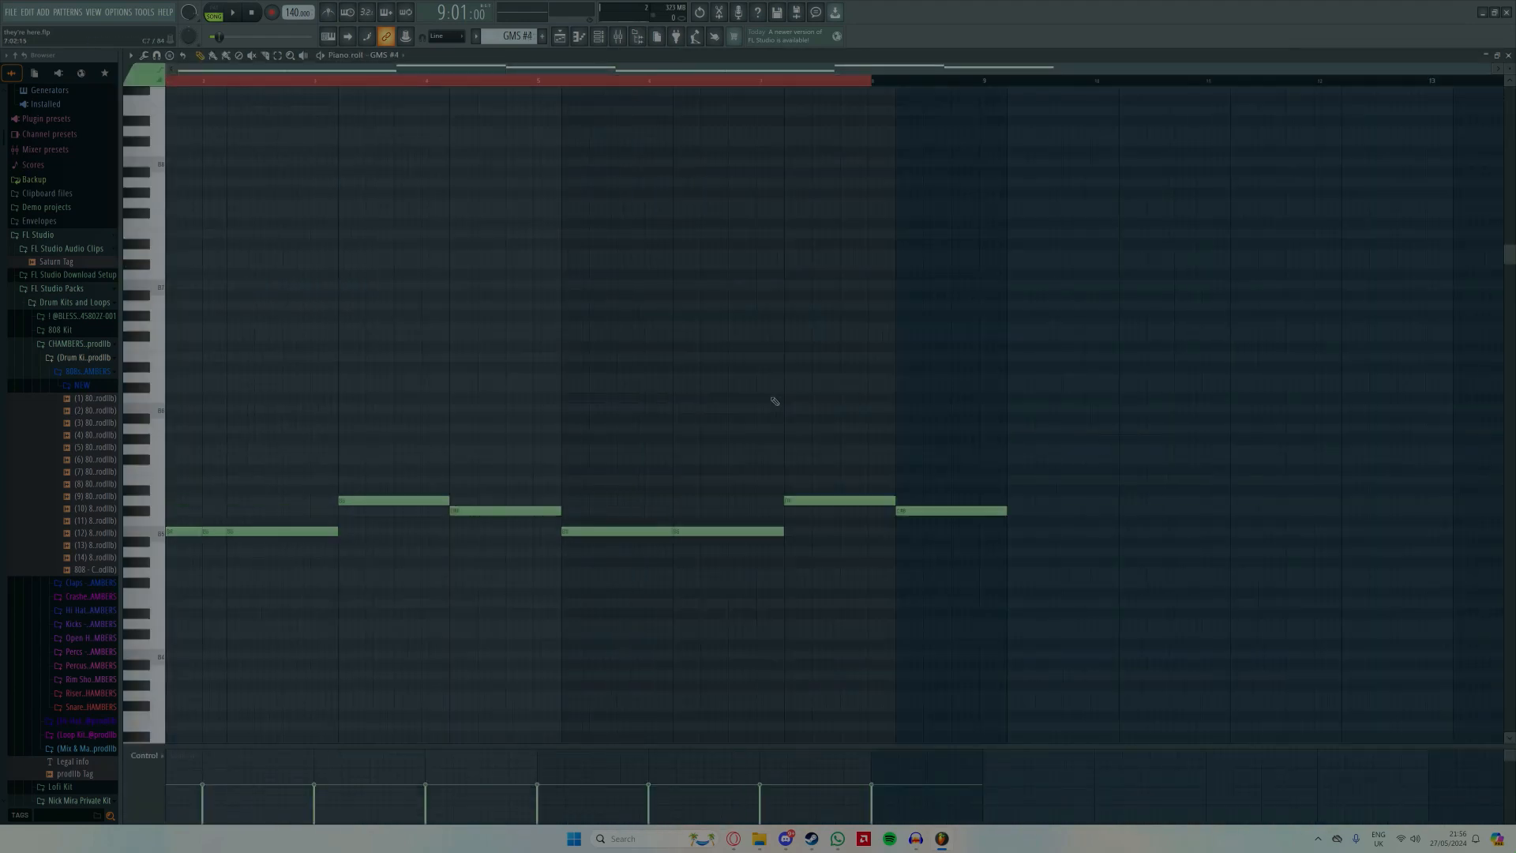
{"action": "left_click", "coordinate": [1509, 56]}
{"action": "scroll", "coordinate": [505, 325], "scroll_direction": "down", "scroll_amount": 2}
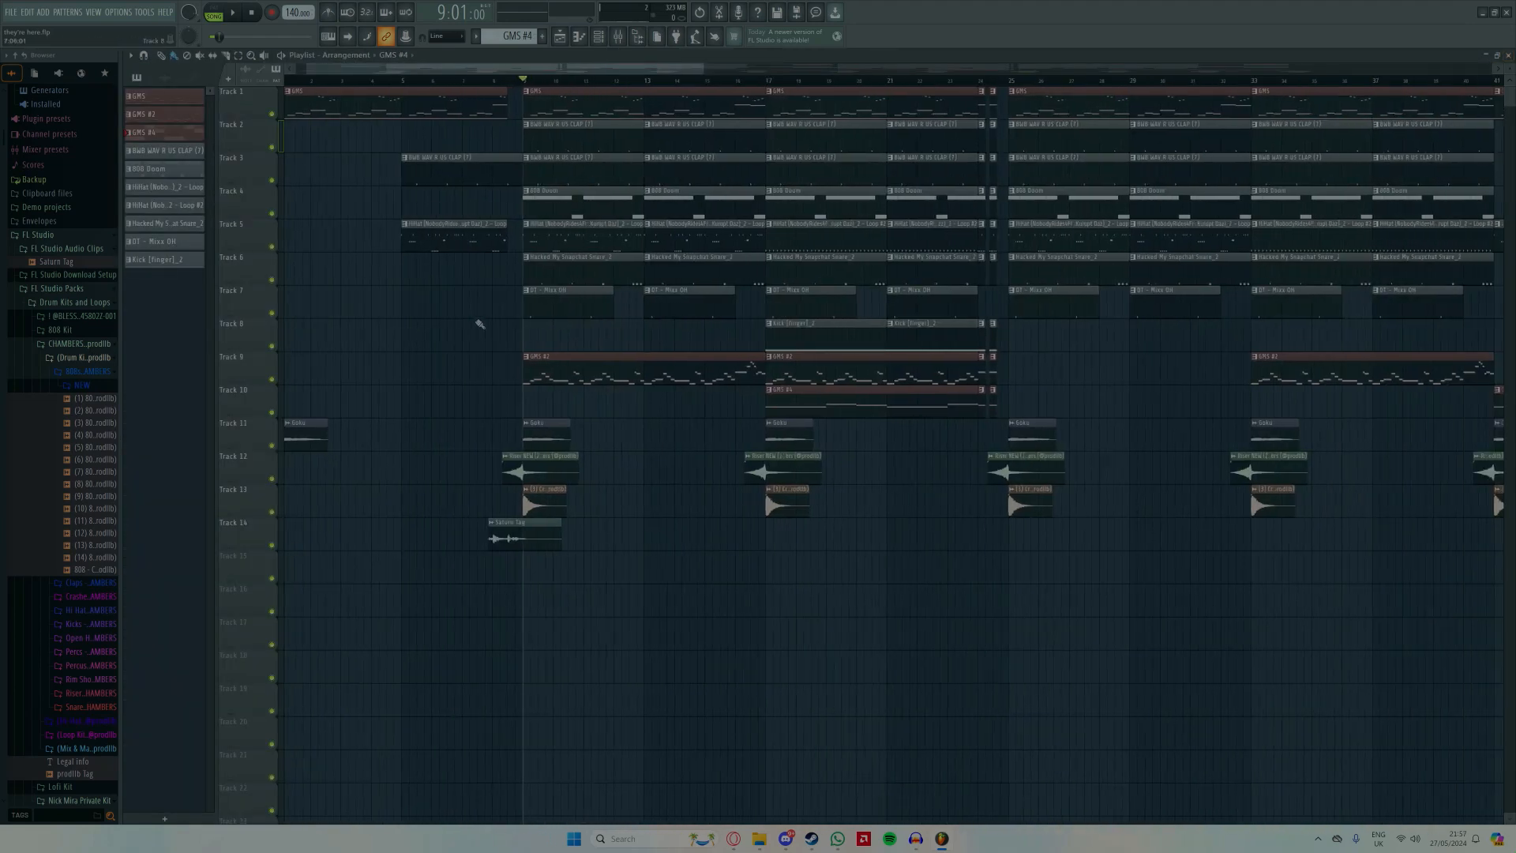
{"action": "scroll", "coordinate": [555, 325], "scroll_direction": "down", "scroll_amount": 2}
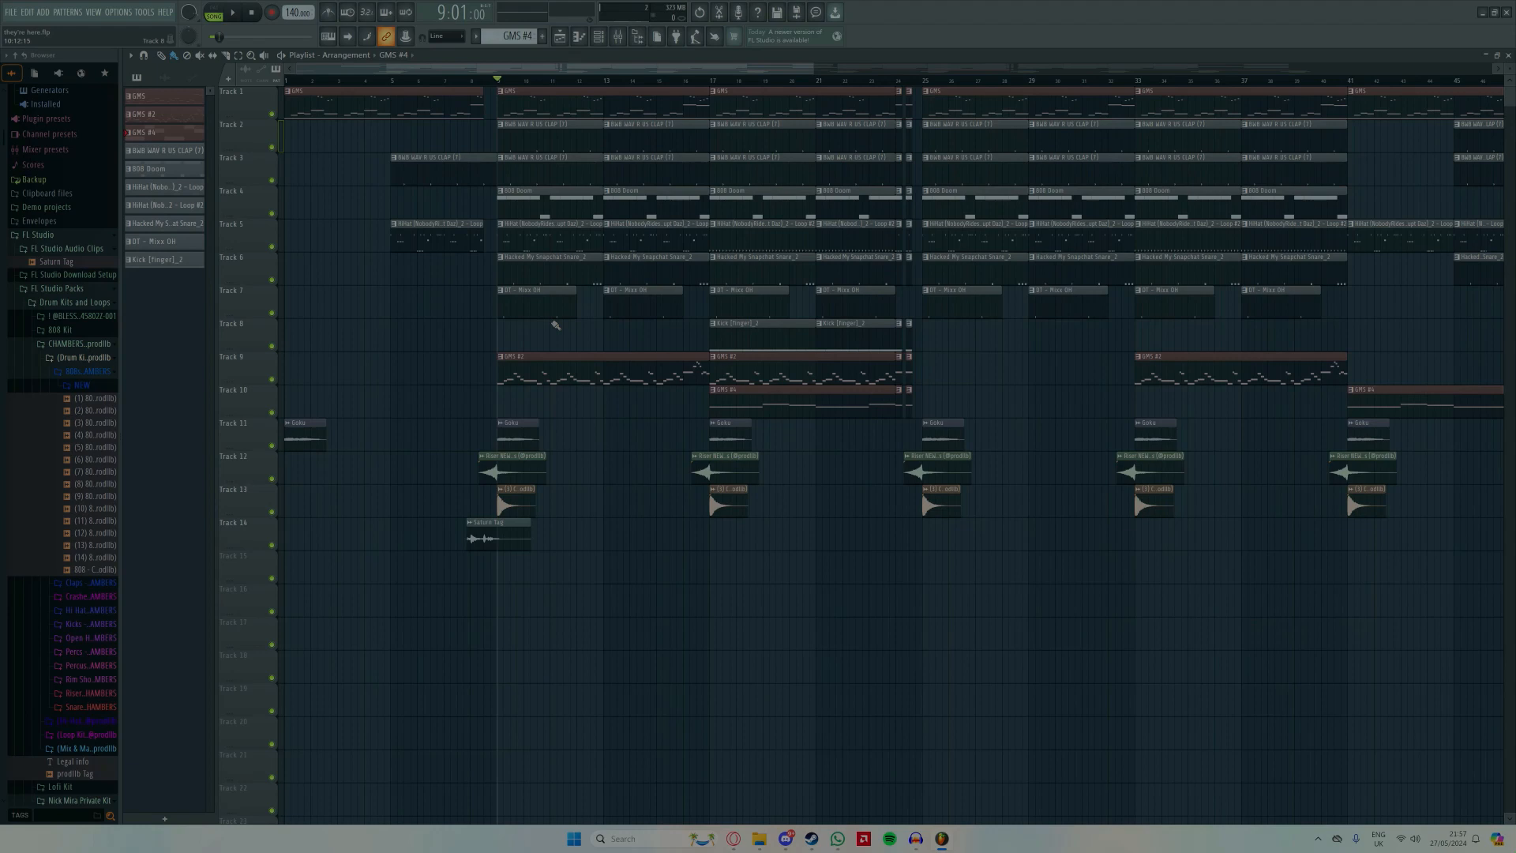
Step: Open the 808 Doom pattern from bar 9 and listen to its bass notes transposed up two semitones
{"action": "scroll", "coordinate": [555, 325], "scroll_direction": "up", "scroll_amount": 6}
{"action": "double_click", "coordinate": [508, 211]}
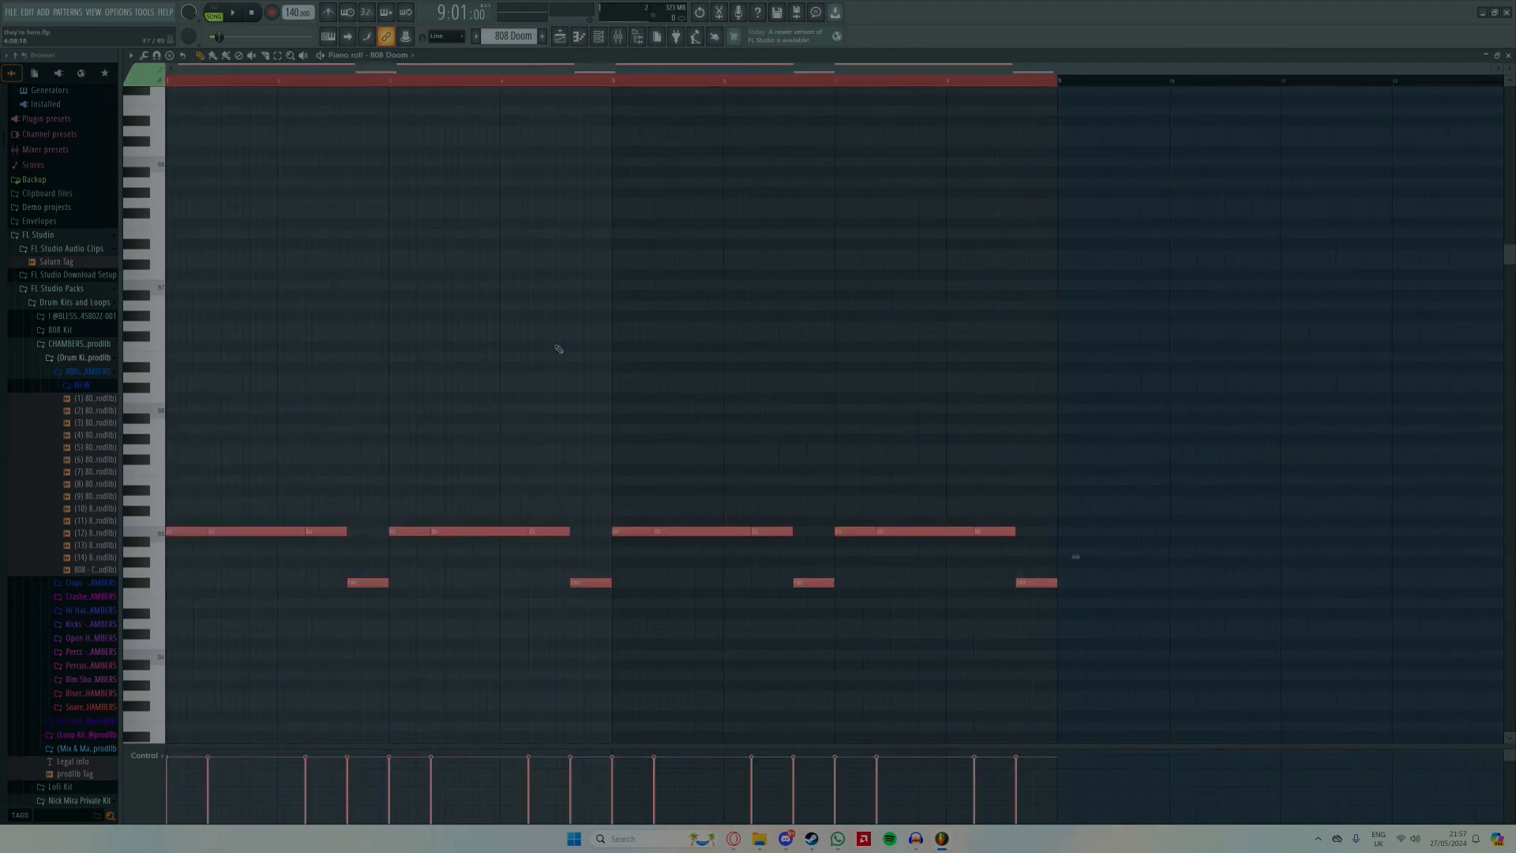
{"action": "key", "text": "Up"}
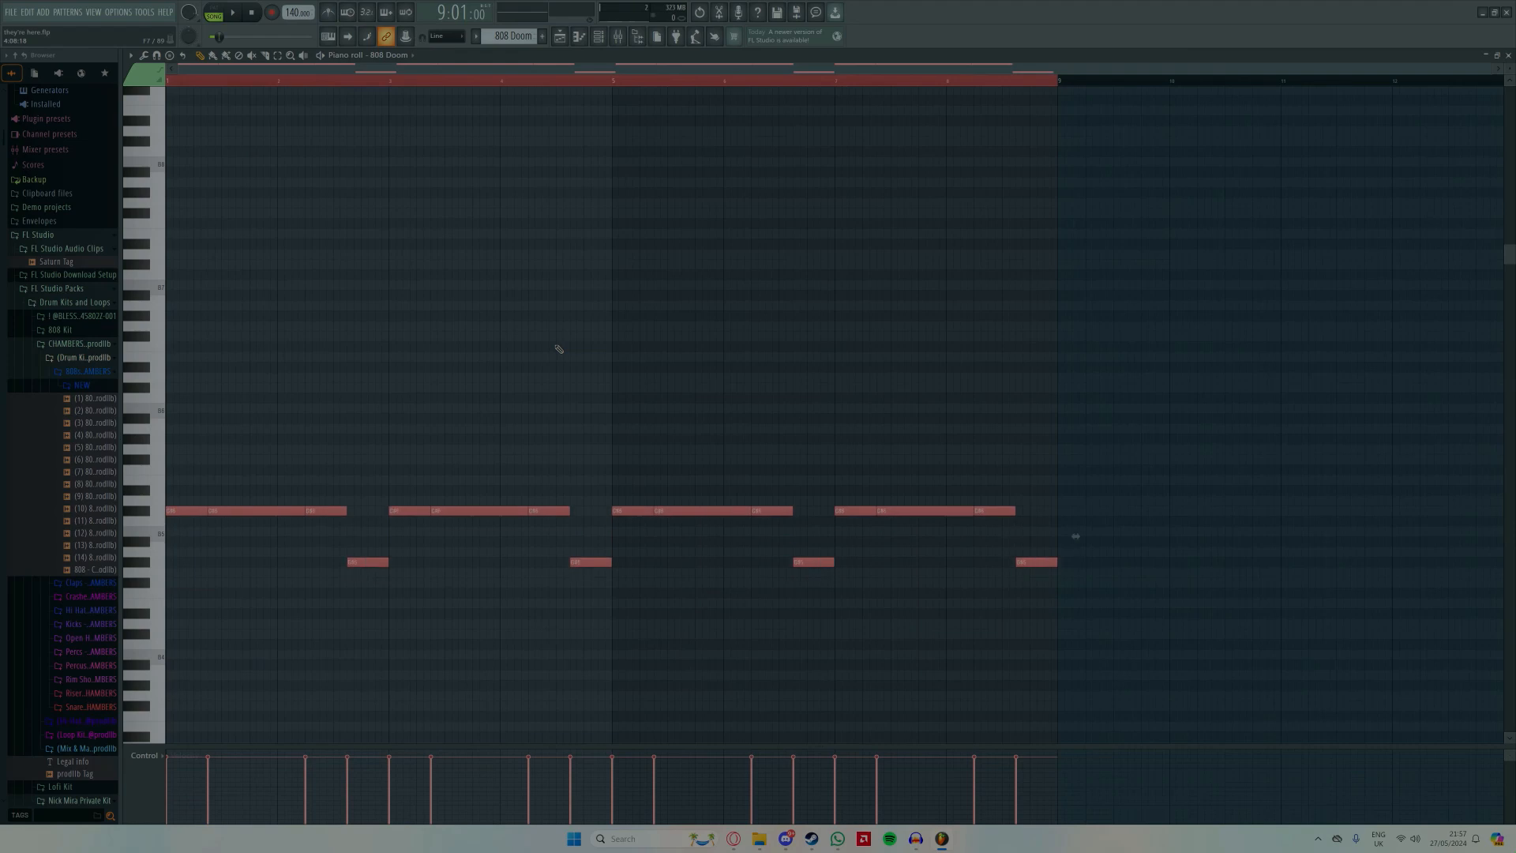
{"action": "key", "text": "space"}
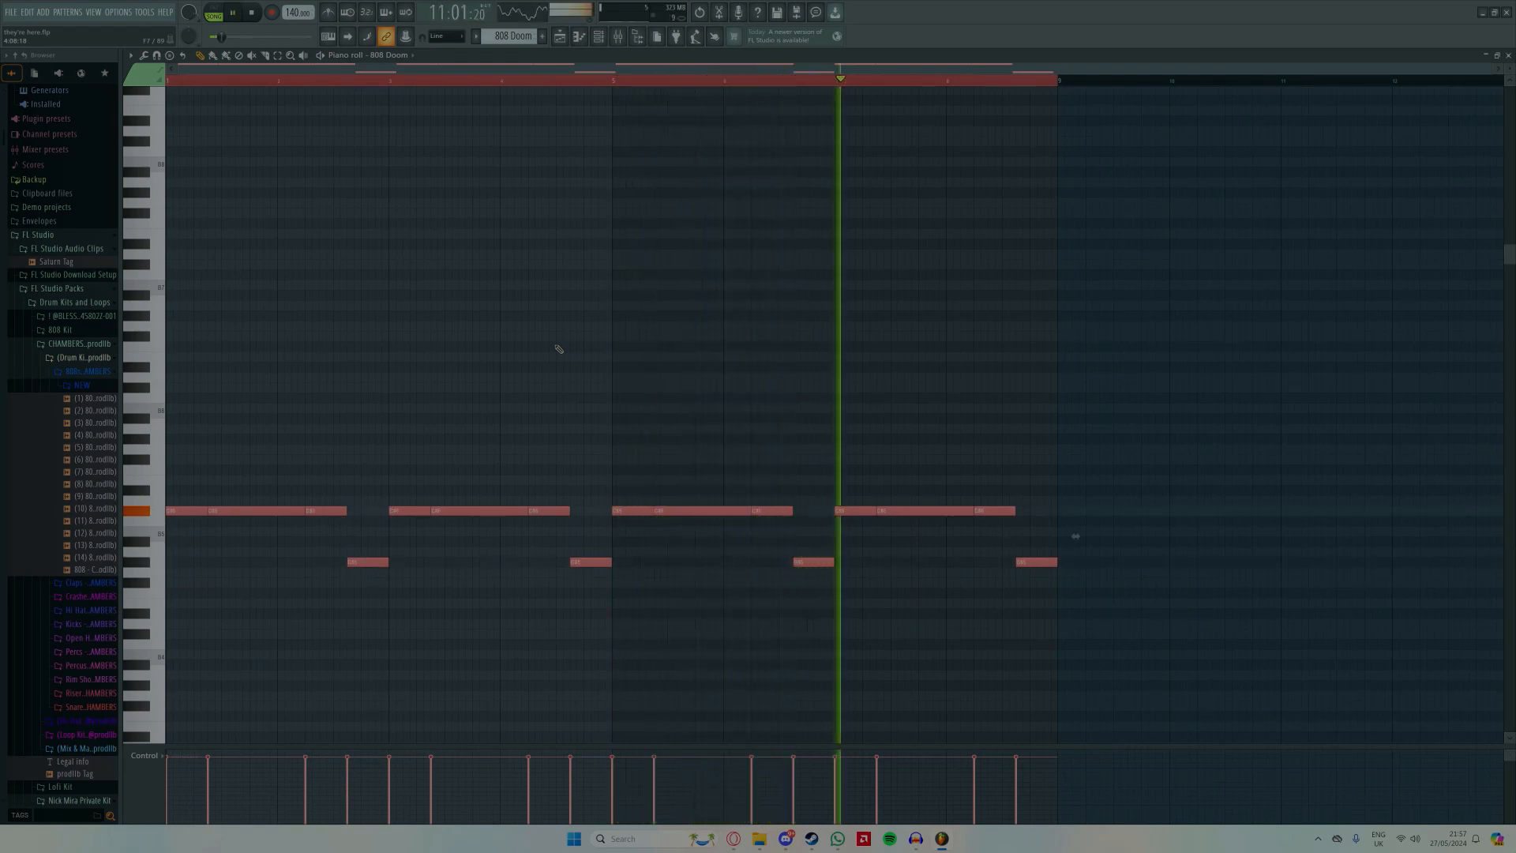
{"action": "key", "text": "space"}
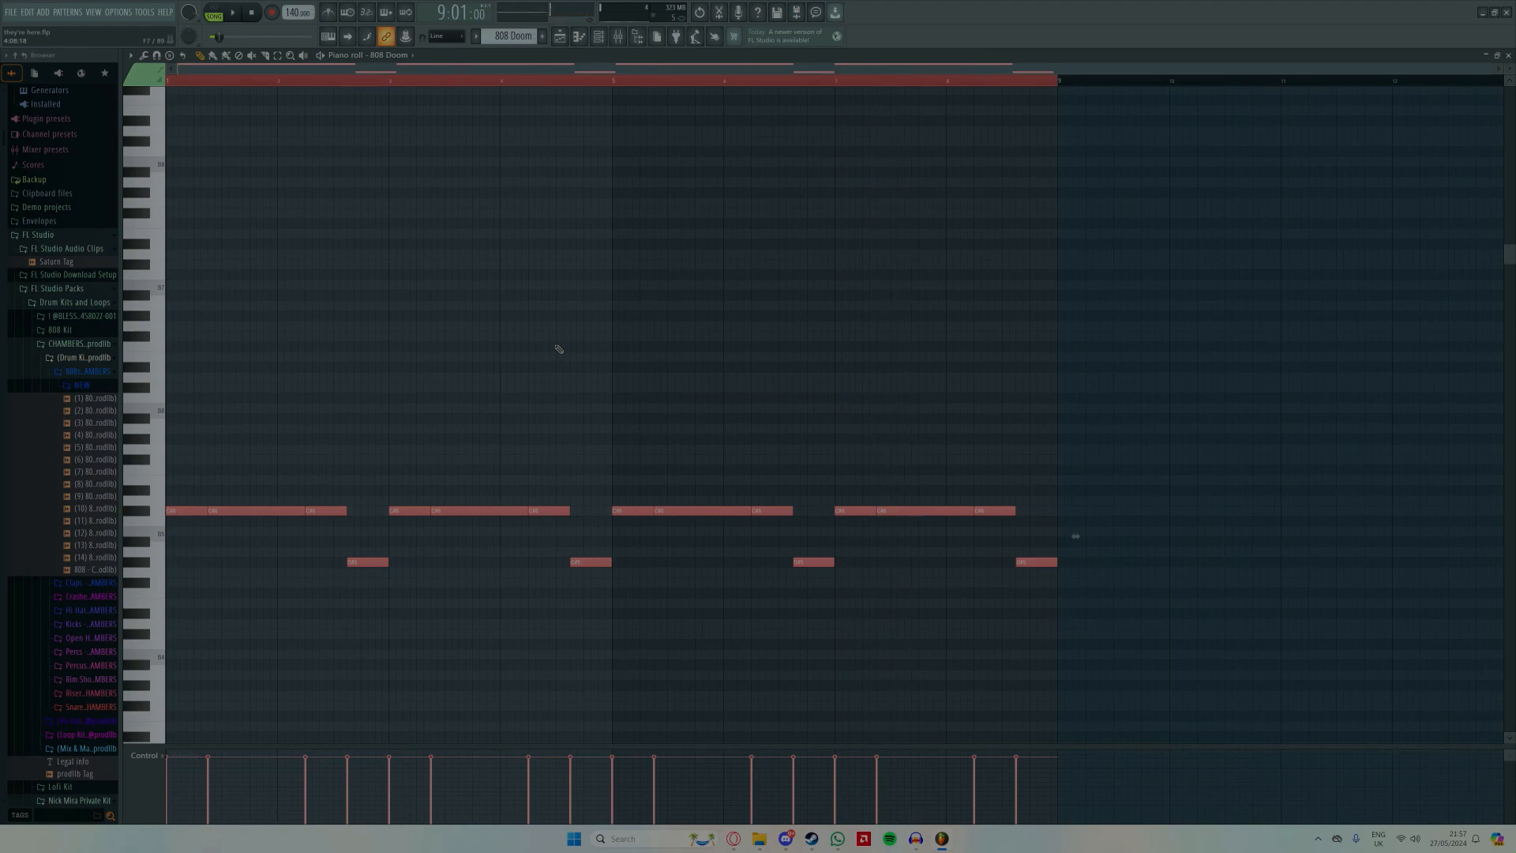
Step: Transpose the 808 Doom notes back down two semitones, listen from bar 9, and close the piano roll
{"action": "key", "text": "shift+Down"}
{"action": "key", "text": "shift+Down"}
{"action": "key", "text": "space"}
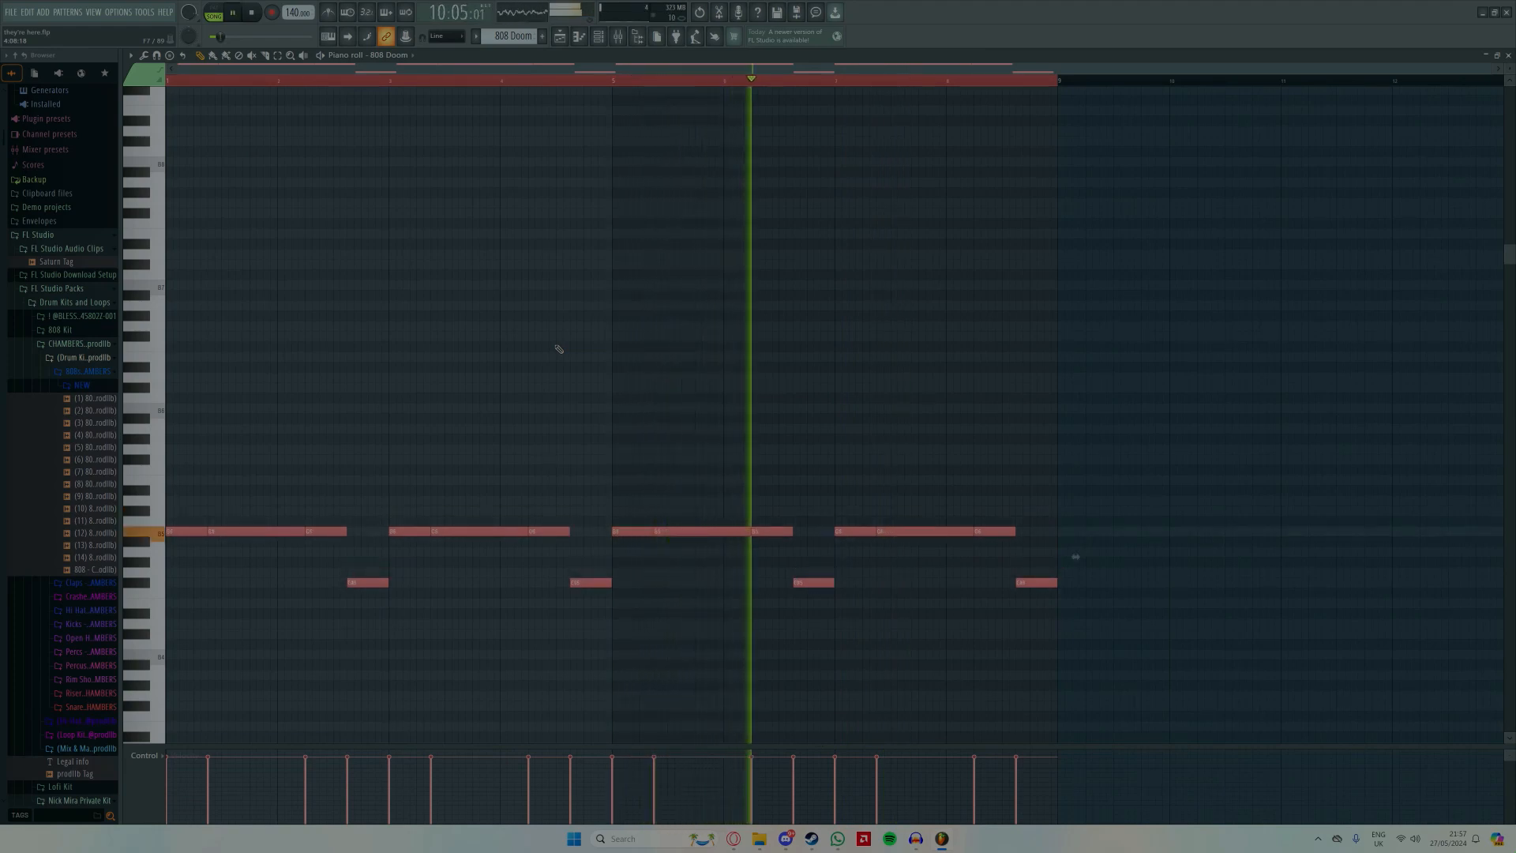
{"action": "key", "text": "space"}
{"action": "left_click", "coordinate": [1508, 55]}
Step: Select the riser clip on track 12 leading into bar 9 and audition the transition from the middle of bar 8
{"action": "scroll", "coordinate": [1003, 382], "scroll_direction": "down", "scroll_amount": 8}
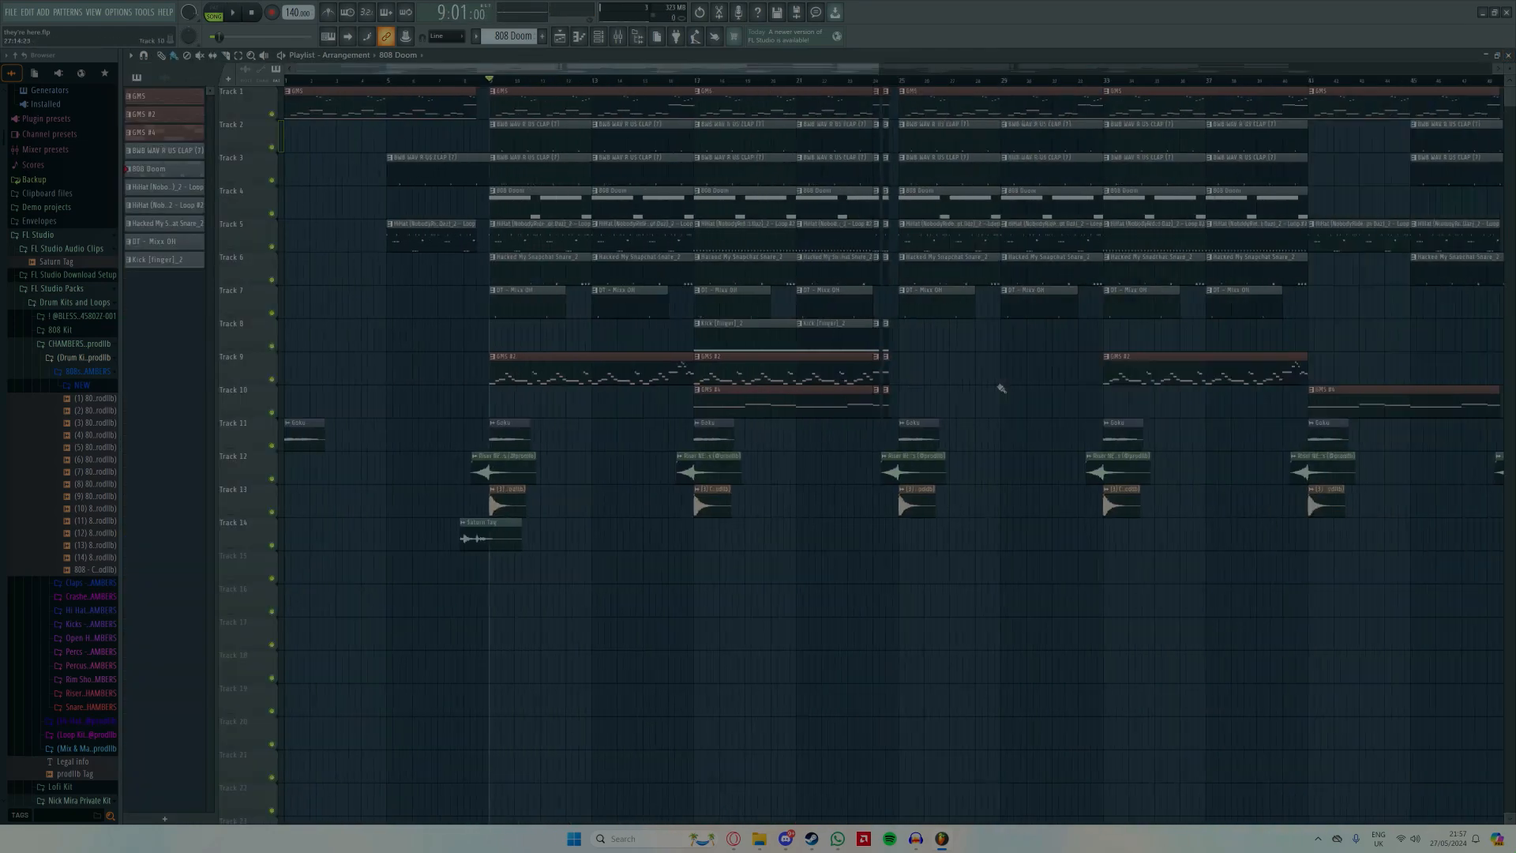
{"action": "scroll", "coordinate": [642, 582], "scroll_direction": "up", "scroll_amount": 7}
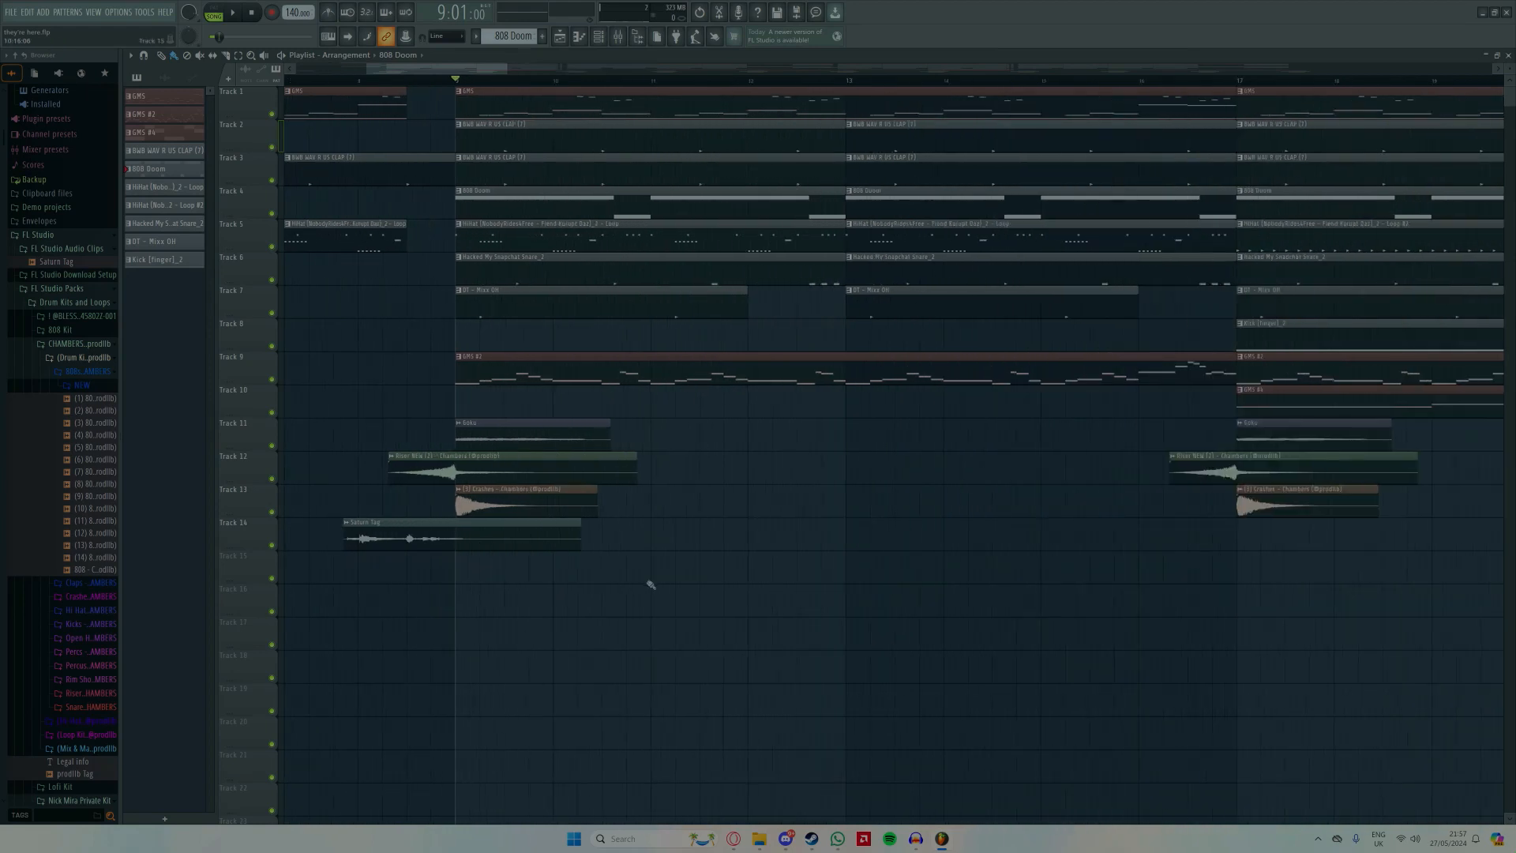
{"action": "scroll", "coordinate": [427, 565], "scroll_direction": "up", "scroll_amount": 2}
{"action": "left_click", "coordinate": [463, 472], "text": "ctrl"}
{"action": "left_click_drag", "start_coordinate": [378, 80], "coordinate": [363, 118]}
{"action": "key", "text": "space"}
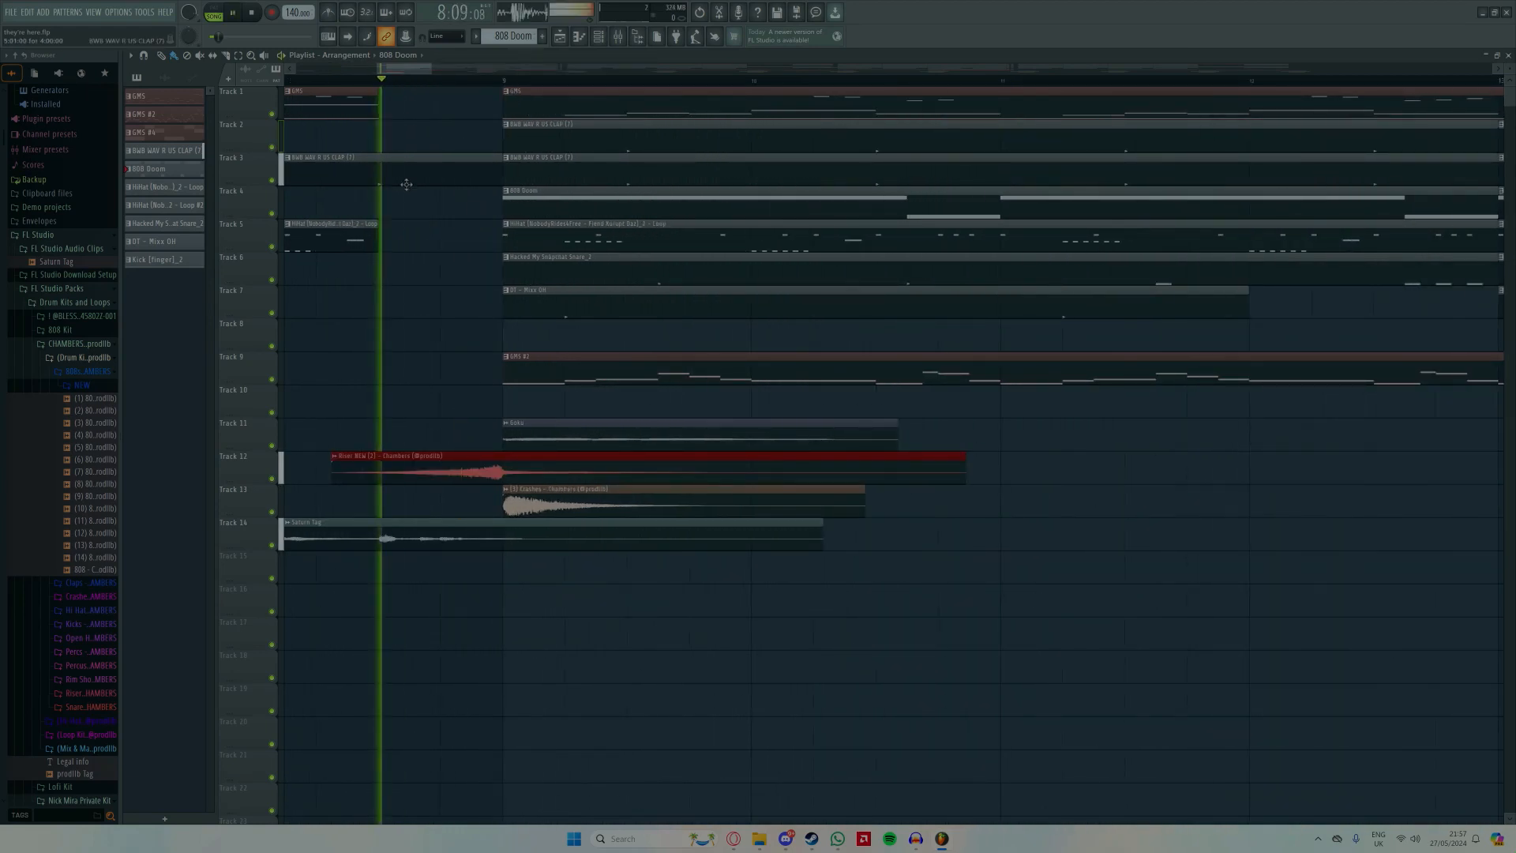
{"action": "key", "text": "space"}
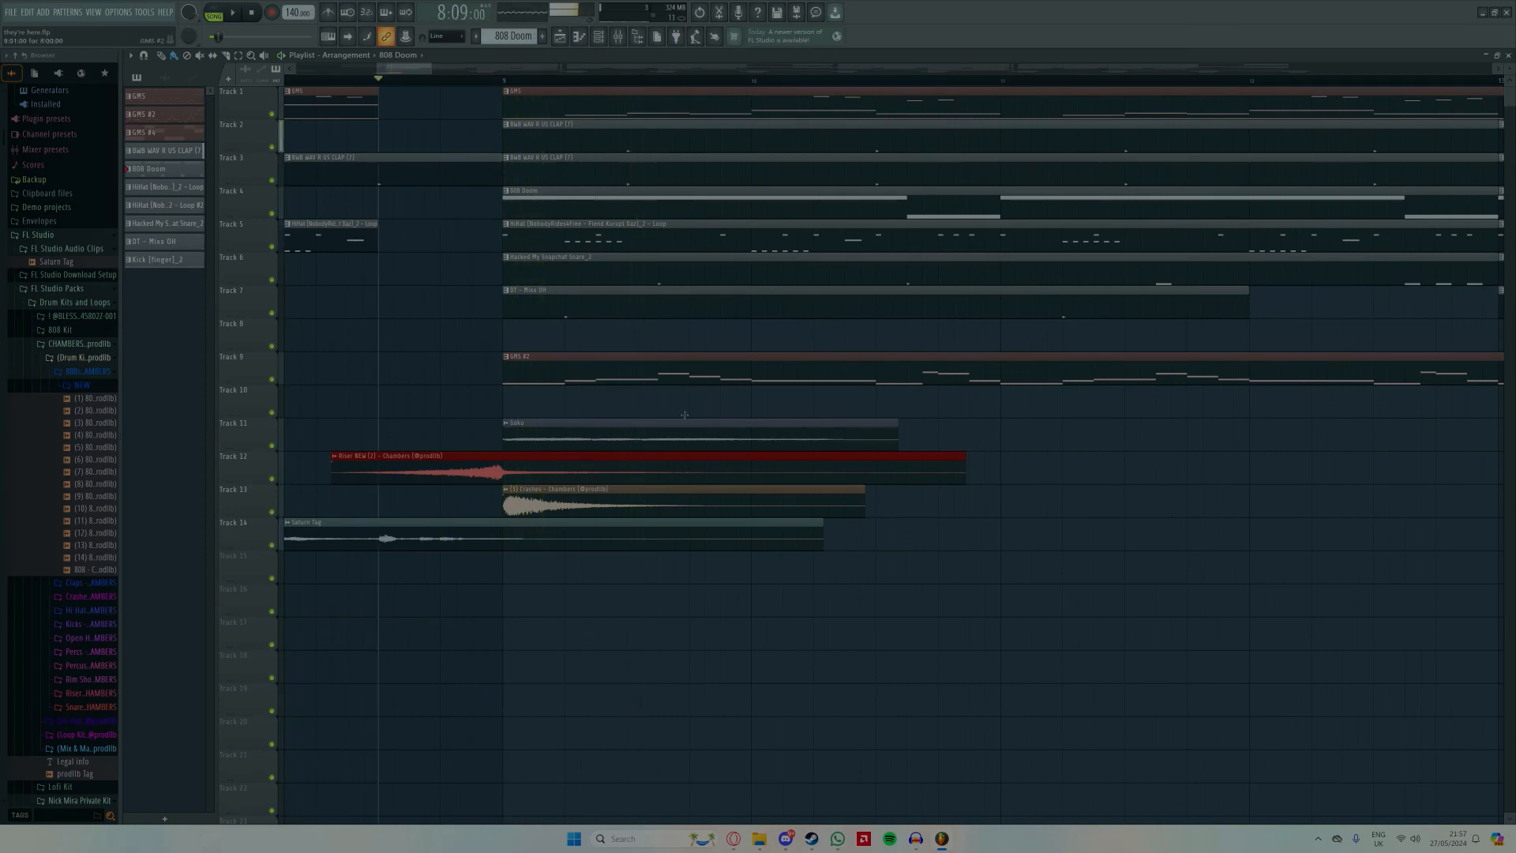
{"action": "scroll", "coordinate": [733, 457], "scroll_direction": "down", "scroll_amount": 6}
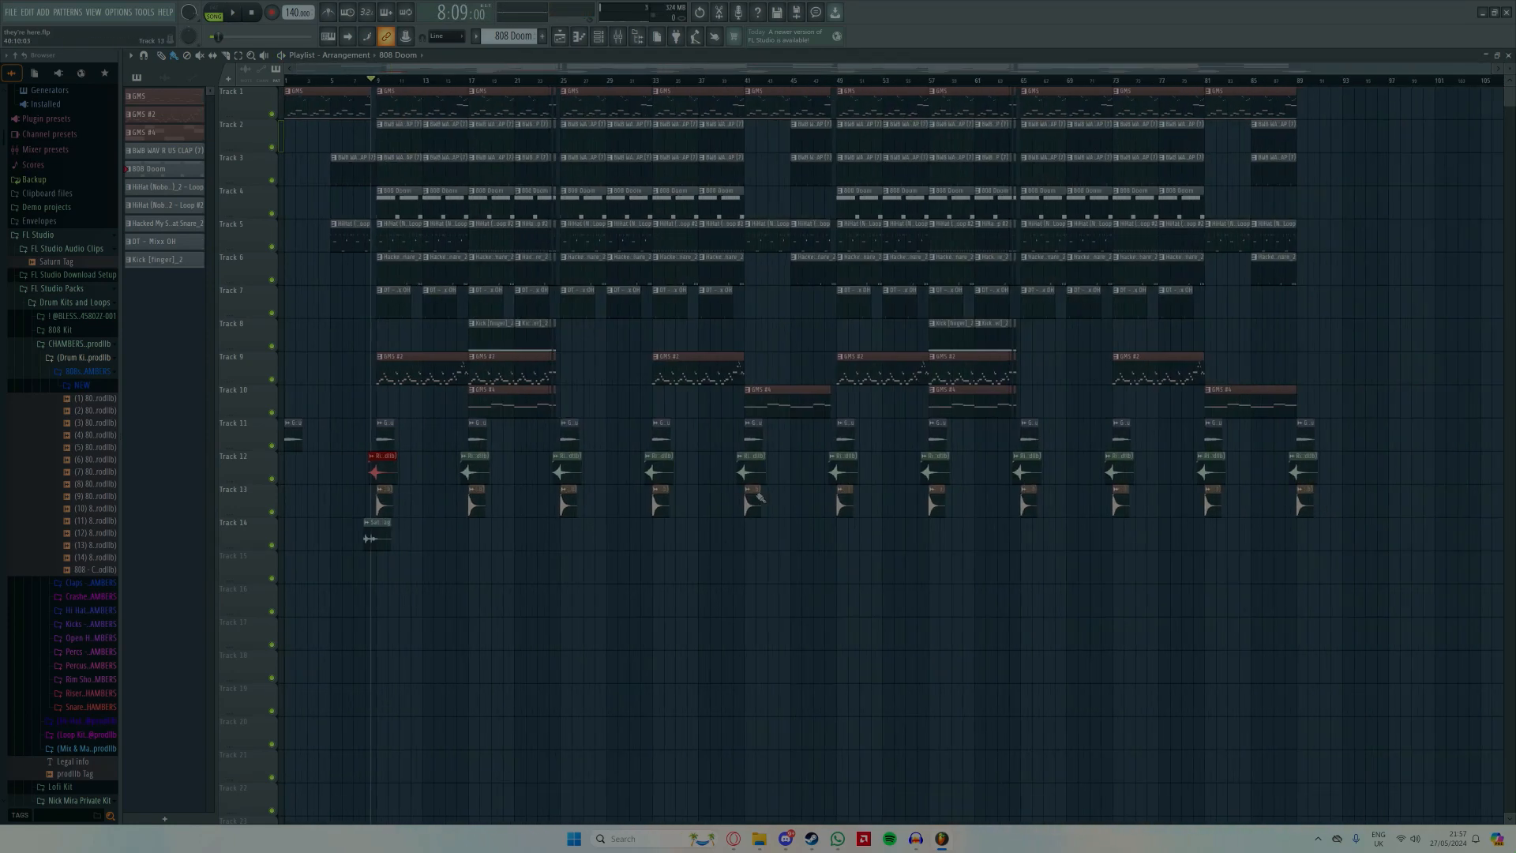